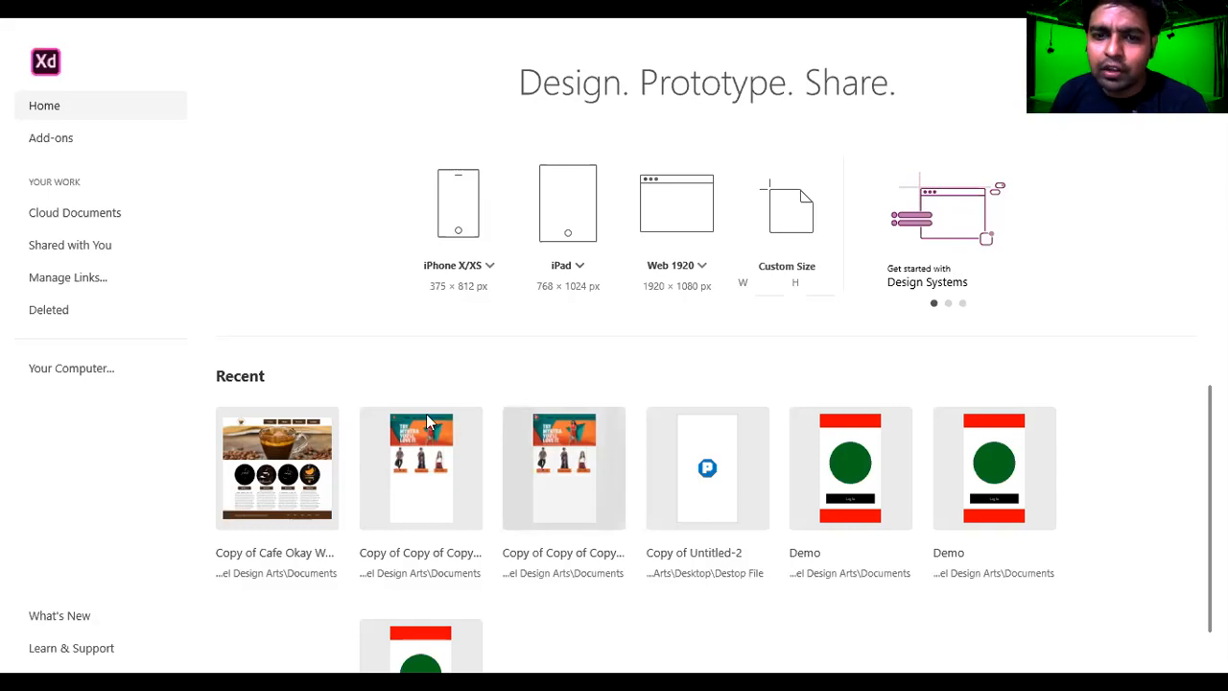
Open the Copy of Cafe Okay web template design from the recent files.
{"action": "scroll", "coordinate": [337, 403], "scroll_direction": "down", "scroll_amount": 2}
{"action": "scroll", "coordinate": [288, 496], "scroll_direction": "up", "scroll_amount": 1}
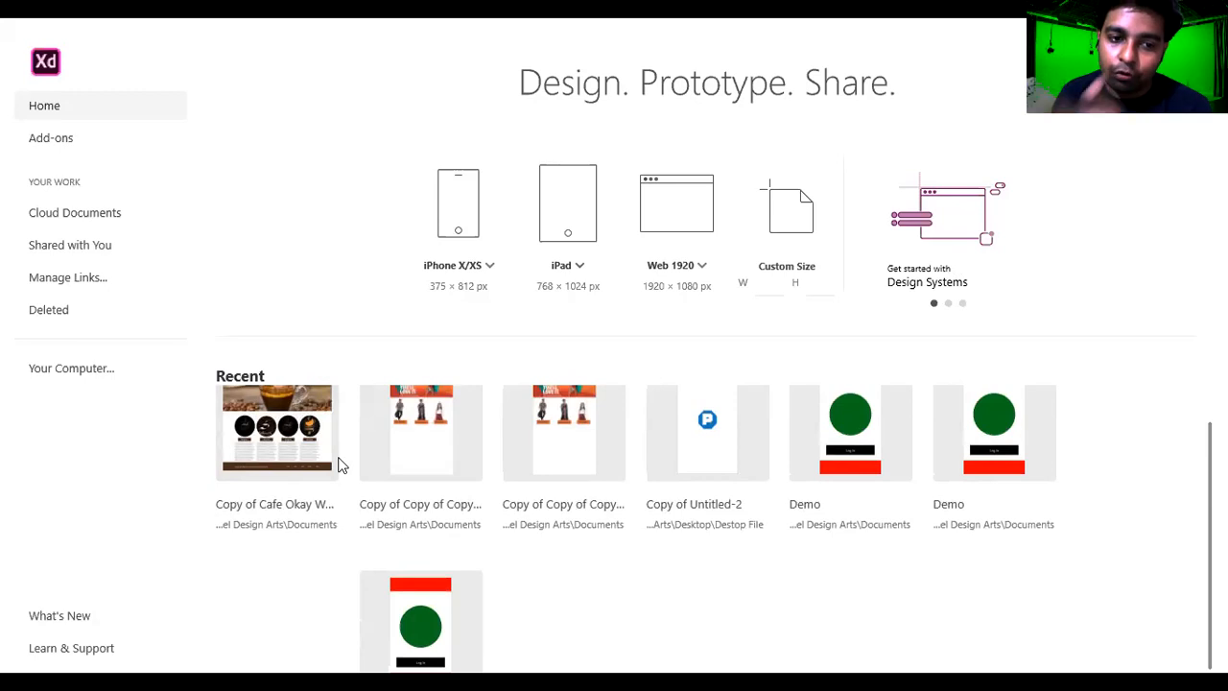
{"action": "scroll", "coordinate": [575, 432], "scroll_direction": "down", "scroll_amount": 2}
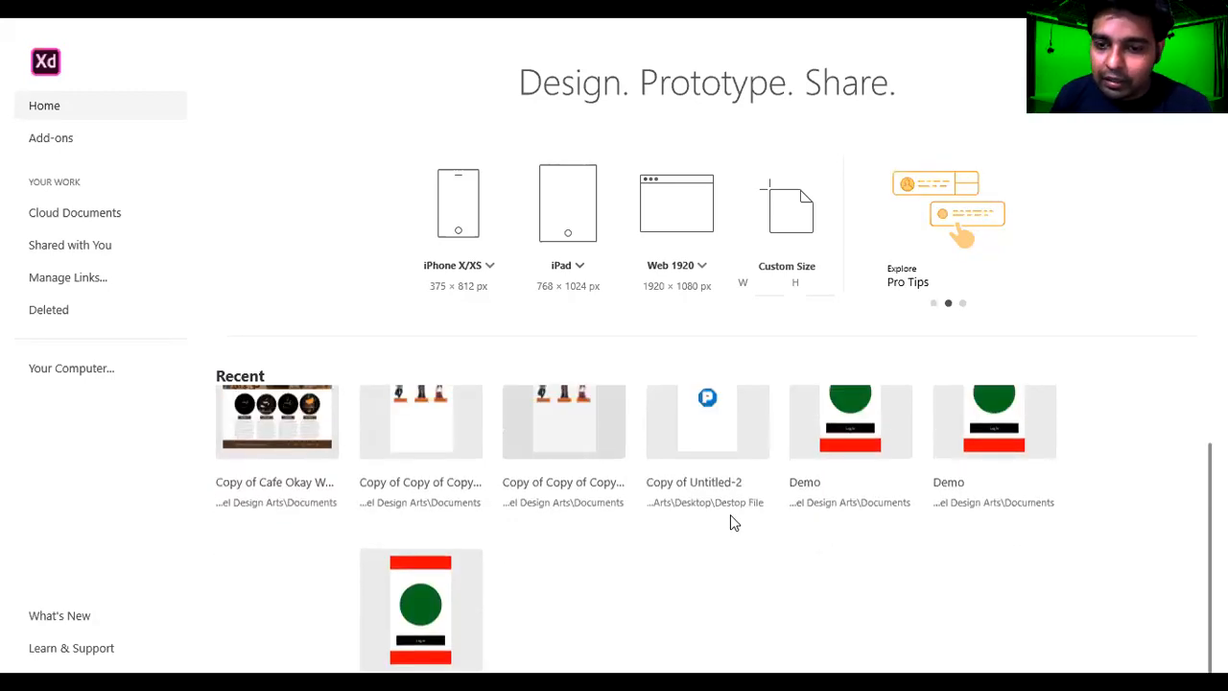
{"action": "scroll", "coordinate": [730, 516], "scroll_direction": "up", "scroll_amount": 1}
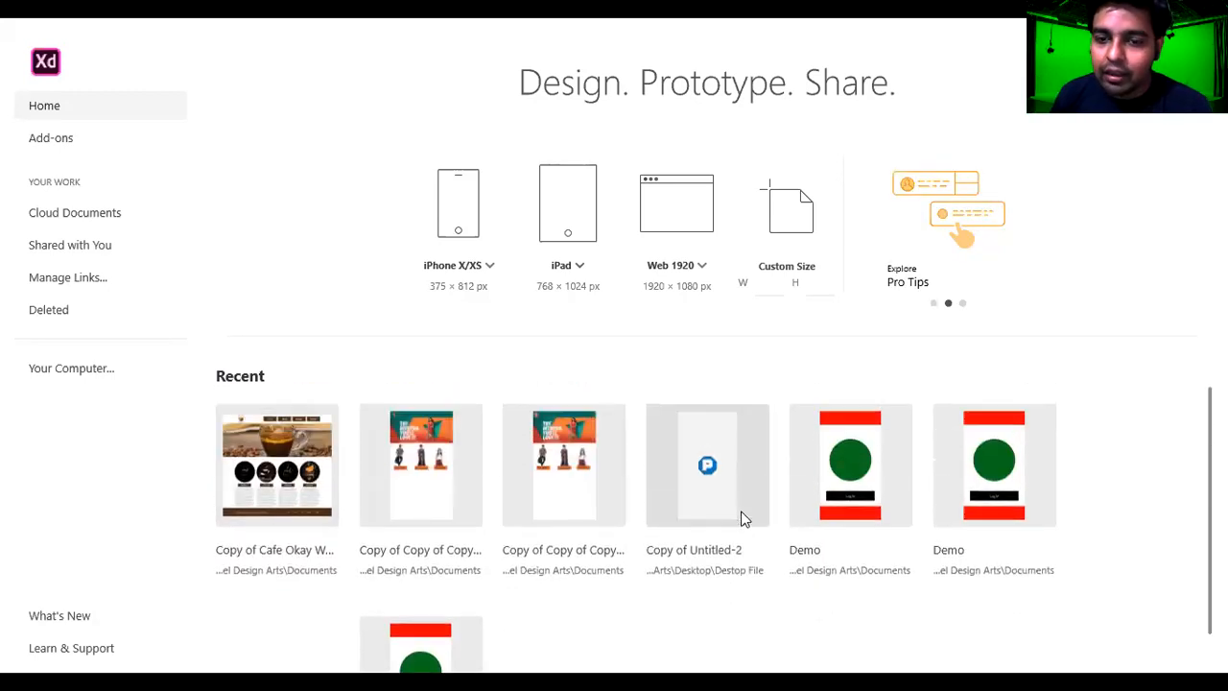
{"action": "left_click", "coordinate": [285, 465]}
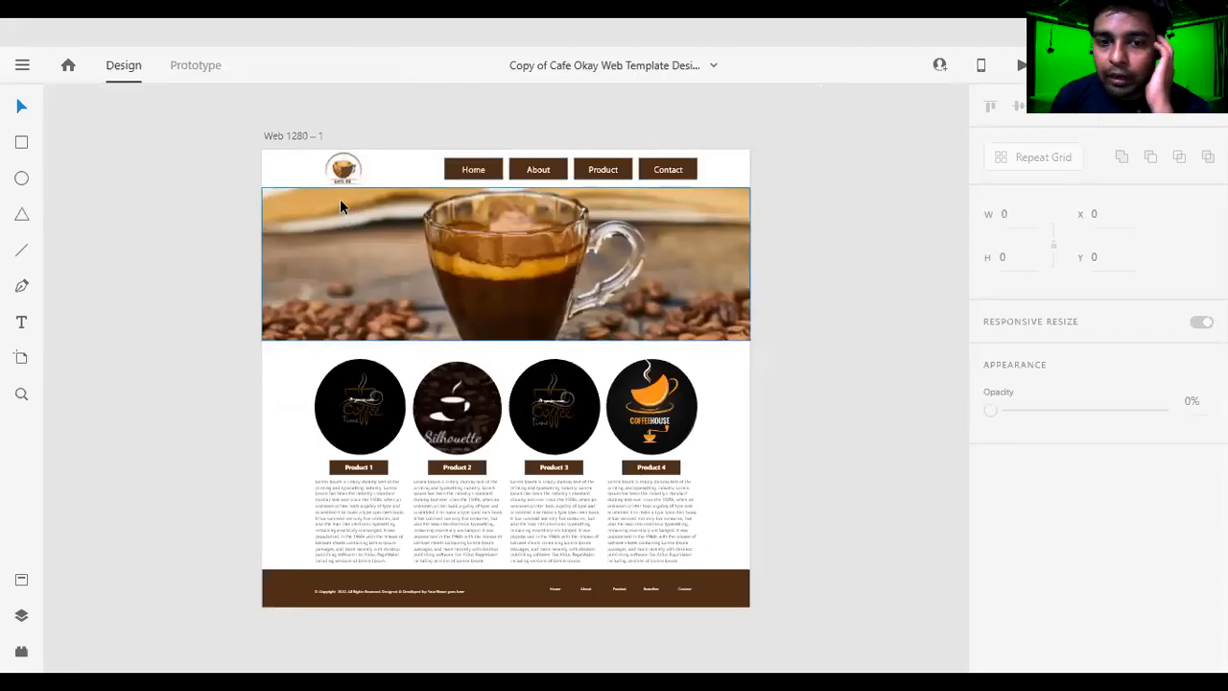
Examine the overall layout of the Web 1280 – 1 artboard, including its header, coffee banner and product circles.
{"action": "scroll", "coordinate": [348, 200], "scroll_direction": "down", "scroll_amount": 2}
{"action": "scroll", "coordinate": [354, 220], "scroll_direction": "up", "scroll_amount": 1}
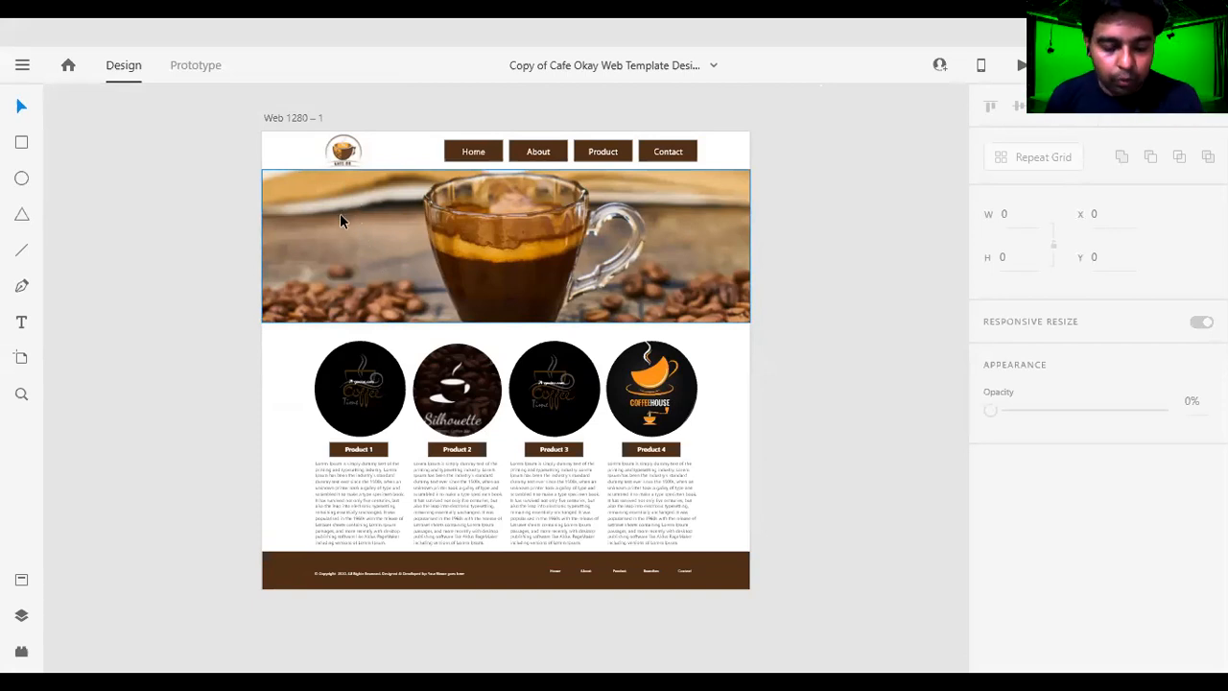
{"action": "scroll", "coordinate": [365, 153], "scroll_direction": "up", "scroll_amount": 1}
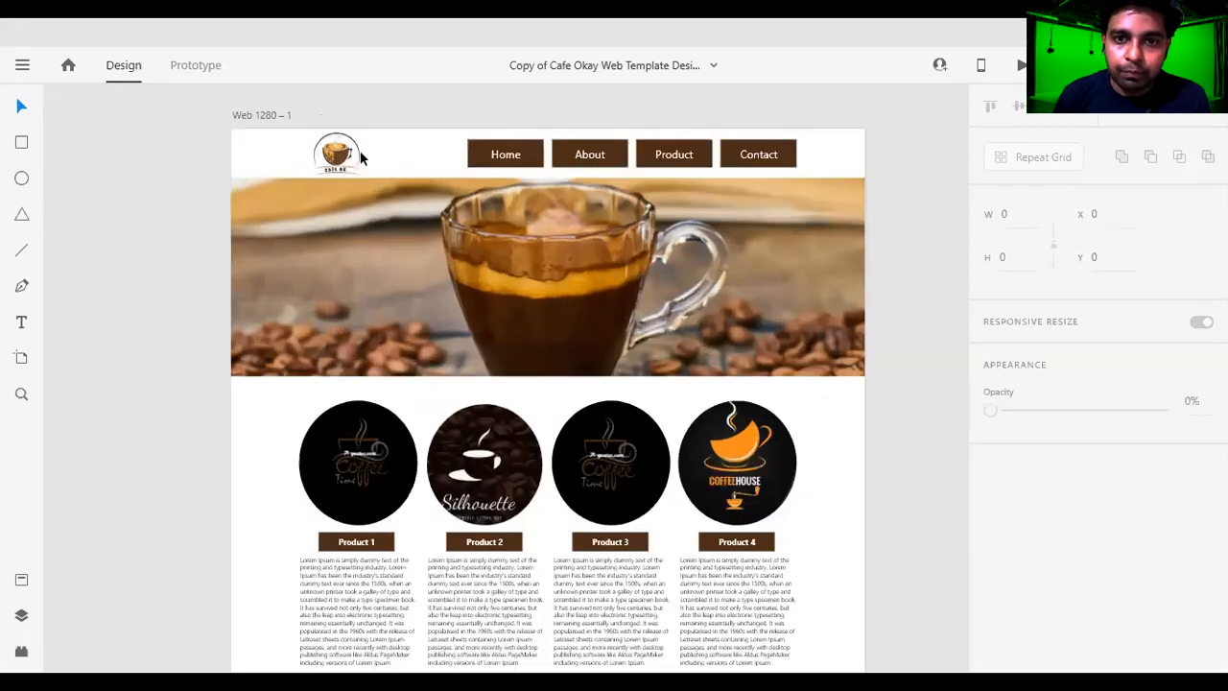
{"action": "scroll", "coordinate": [365, 158], "scroll_direction": "up", "scroll_amount": 1}
{"action": "scroll", "coordinate": [363, 164], "scroll_direction": "down", "scroll_amount": 2}
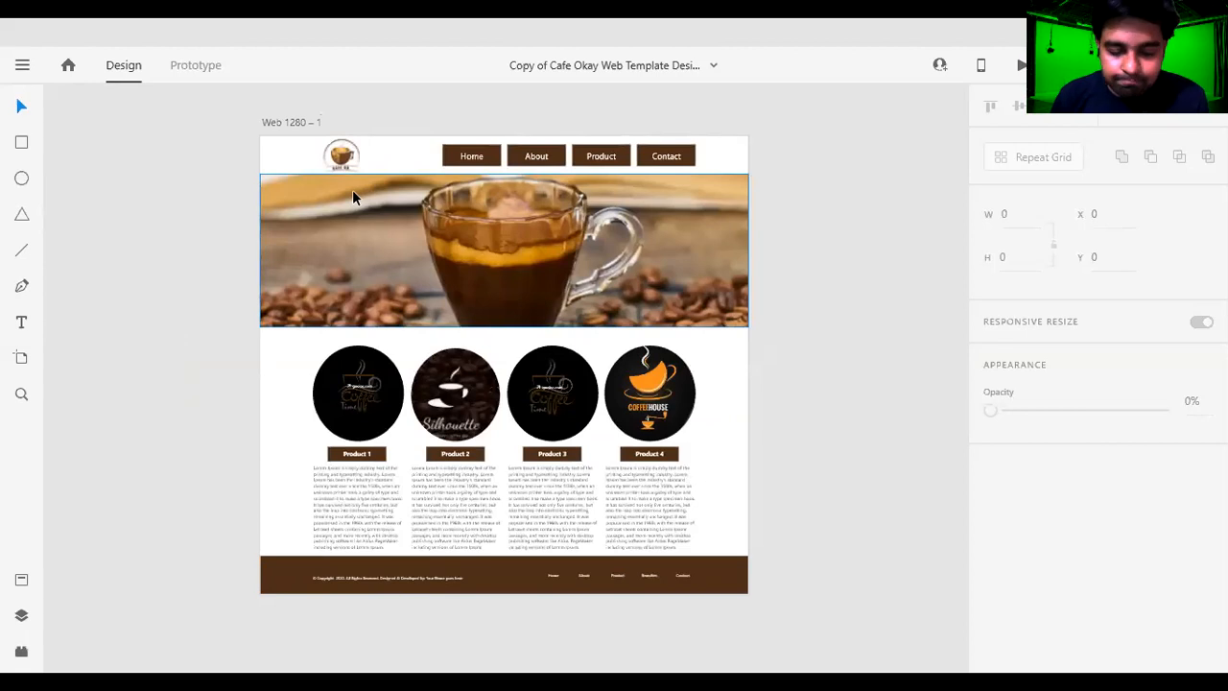
{"action": "scroll", "coordinate": [353, 196], "scroll_direction": "up", "scroll_amount": 2}
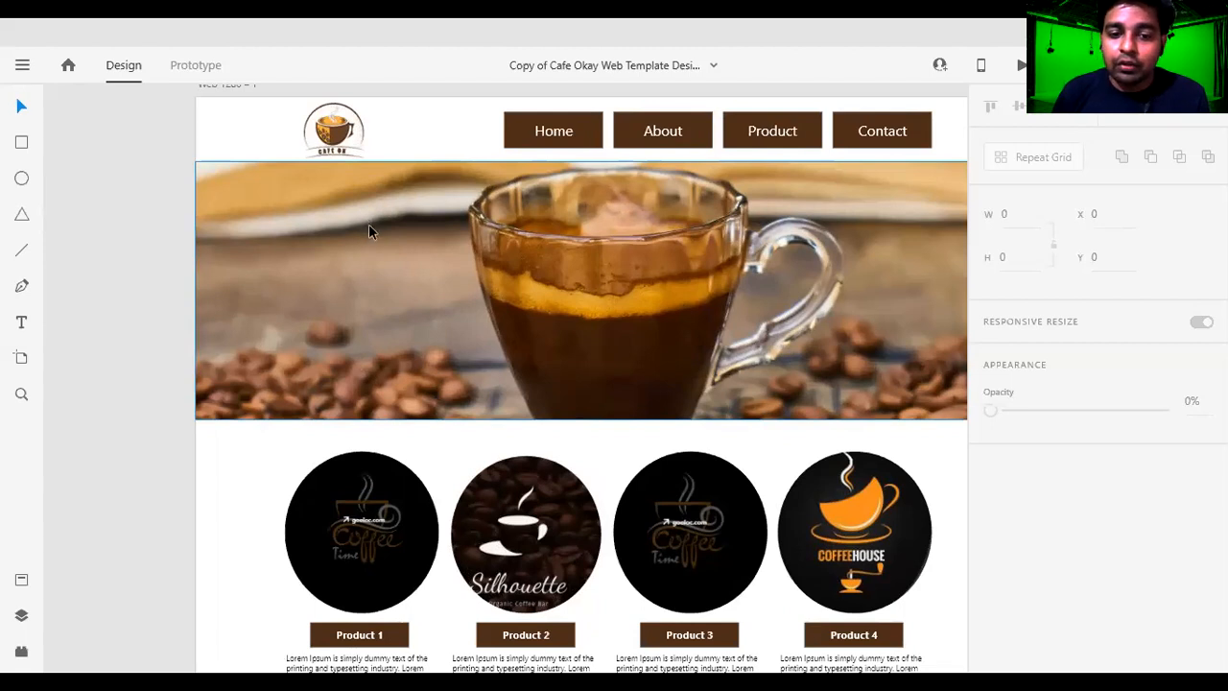
{"action": "scroll", "coordinate": [370, 235], "scroll_direction": "down", "scroll_amount": 2}
{"action": "scroll", "coordinate": [382, 250], "scroll_direction": "up", "scroll_amount": 3}
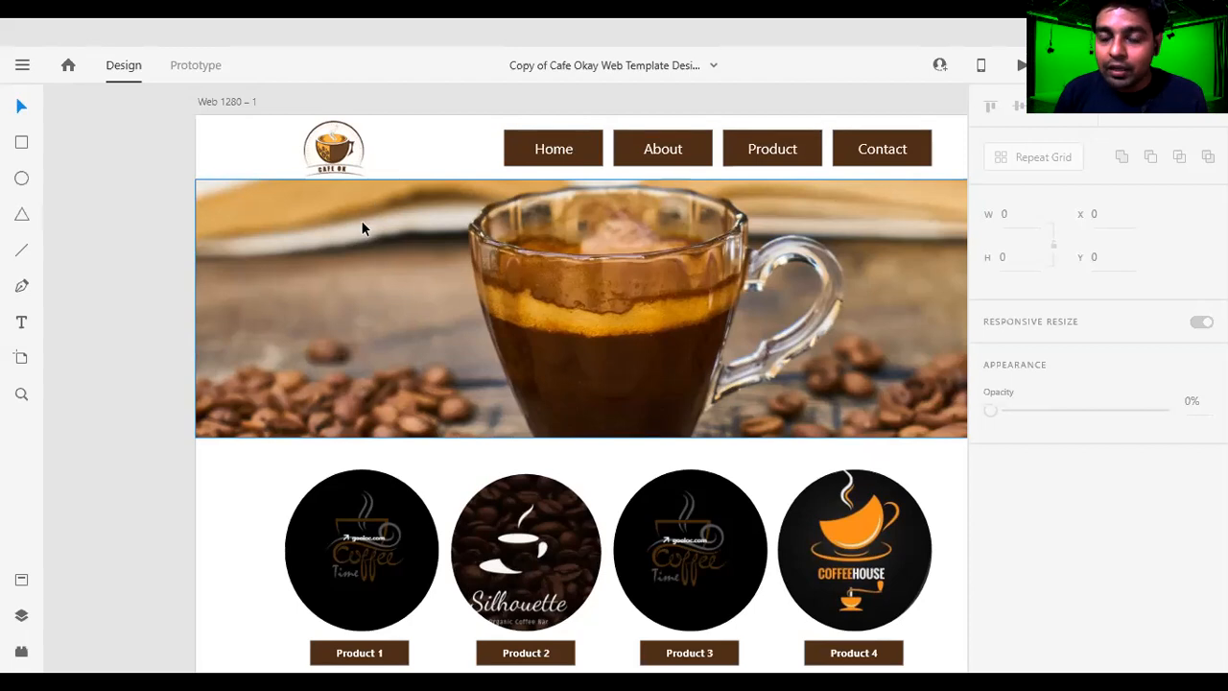
{"action": "scroll", "coordinate": [349, 252], "scroll_direction": "down", "scroll_amount": 1}
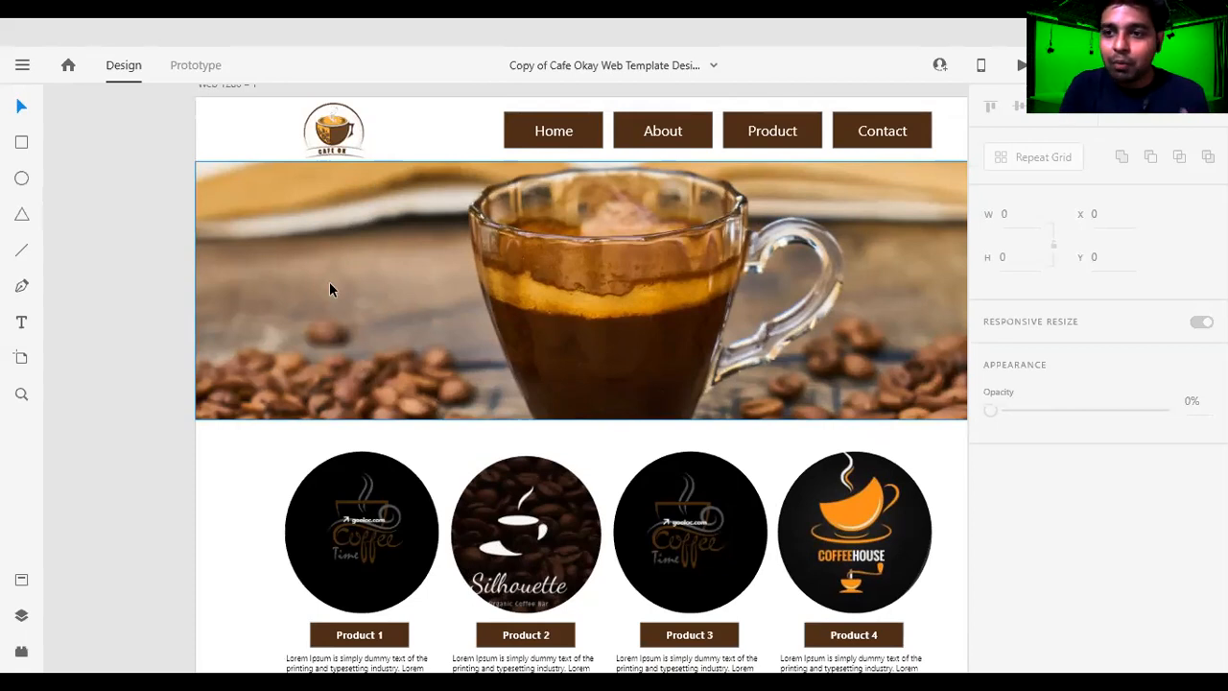
{"action": "scroll", "coordinate": [407, 211], "scroll_direction": "up", "scroll_amount": 1}
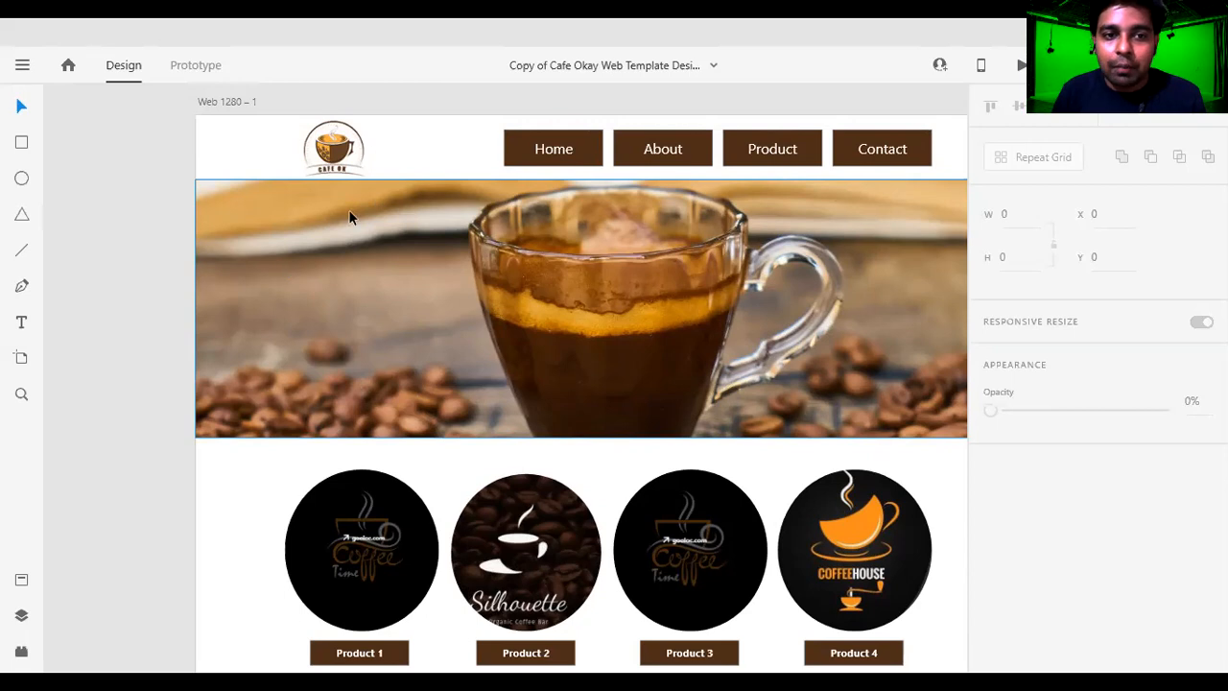
Examine the Cafe OK logo and the Home, About, Product and Contact navigation buttons in the page header close up.
{"action": "scroll", "coordinate": [350, 213], "scroll_direction": "up", "scroll_amount": 4}
{"action": "key", "text": "ctrl+0"}
{"action": "scroll", "coordinate": [355, 175], "scroll_direction": "up", "scroll_amount": 5}
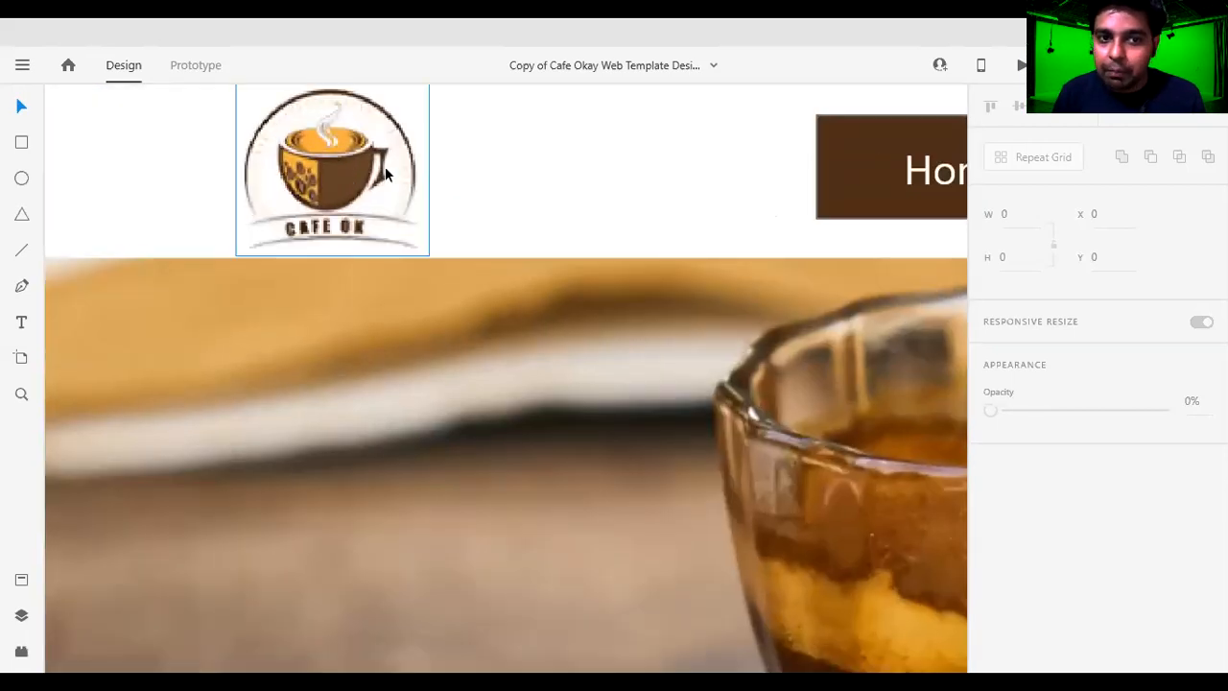
{"action": "scroll", "coordinate": [385, 166], "scroll_direction": "down", "scroll_amount": 5}
{"action": "scroll", "coordinate": [593, 189], "scroll_direction": "up", "scroll_amount": 3}
{"action": "scroll", "coordinate": [767, 189], "scroll_direction": "down", "scroll_amount": 3}
{"action": "scroll", "coordinate": [875, 191], "scroll_direction": "up", "scroll_amount": 3}
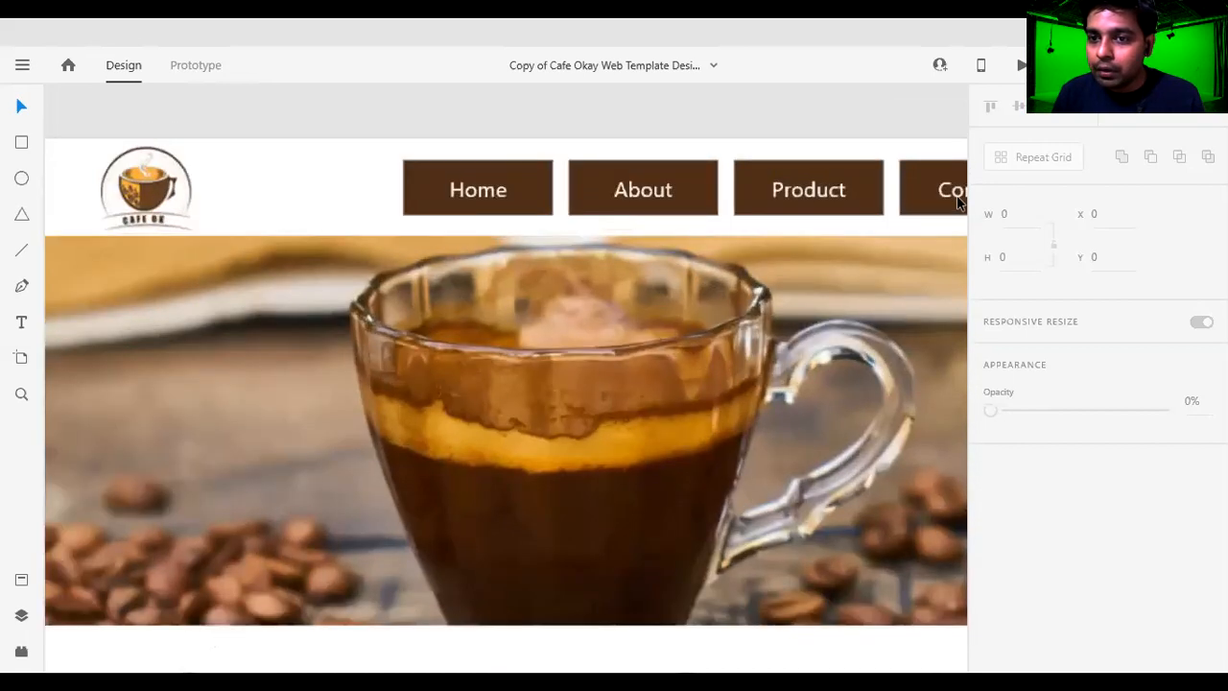
{"action": "scroll", "coordinate": [957, 201], "scroll_direction": "down", "scroll_amount": 4}
{"action": "scroll", "coordinate": [837, 338], "scroll_direction": "up", "scroll_amount": 2}
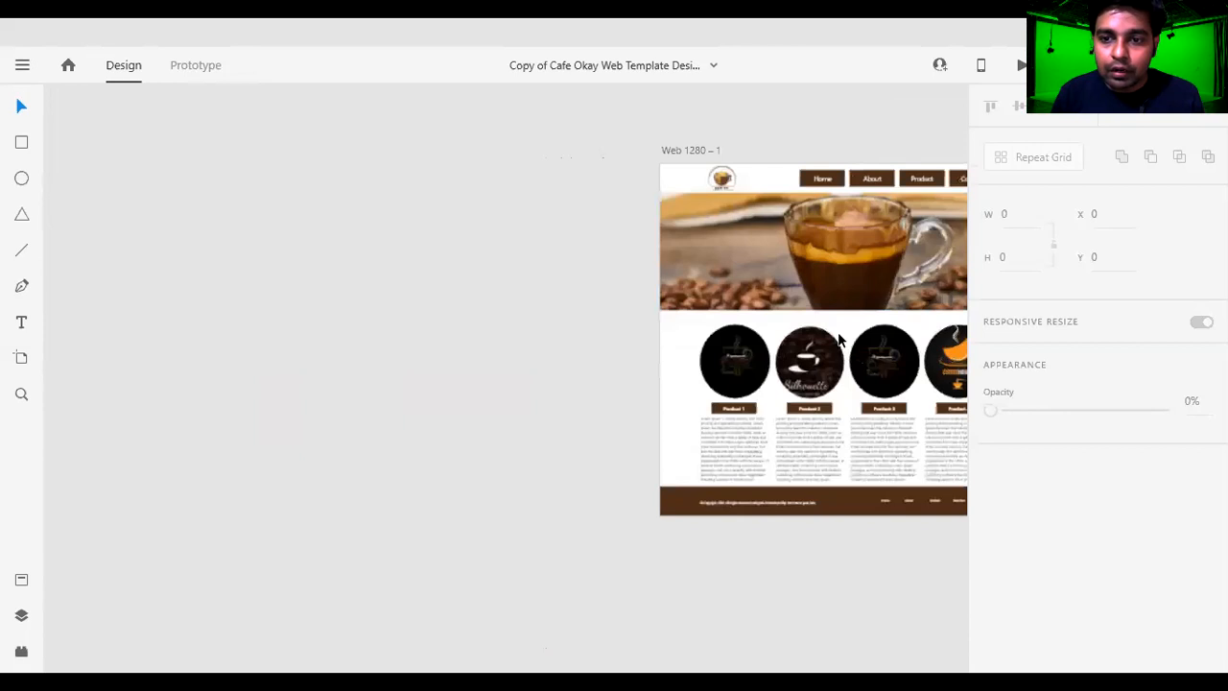
{"action": "left_click_drag", "start_coordinate": [865, 306], "coordinate": [414, 283]}
{"action": "key", "text": "ctrl+z"}
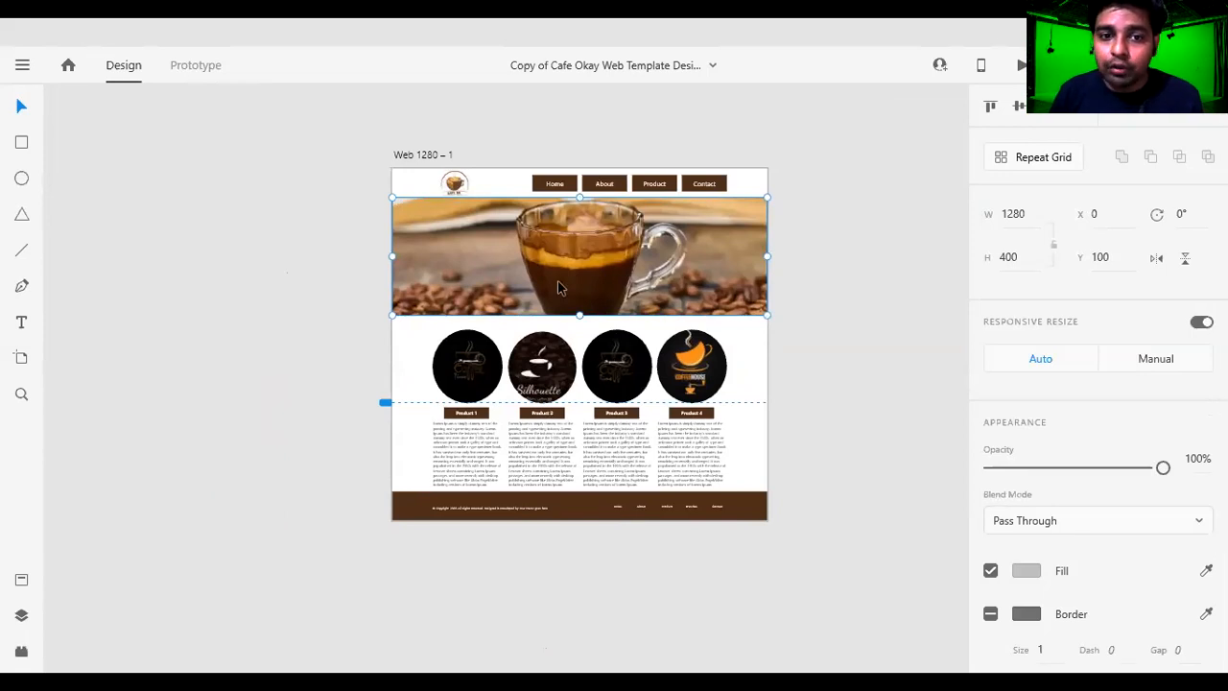
{"action": "left_click_drag", "start_coordinate": [577, 276], "coordinate": [630, 266]}
{"action": "key", "text": "ctrl+z"}
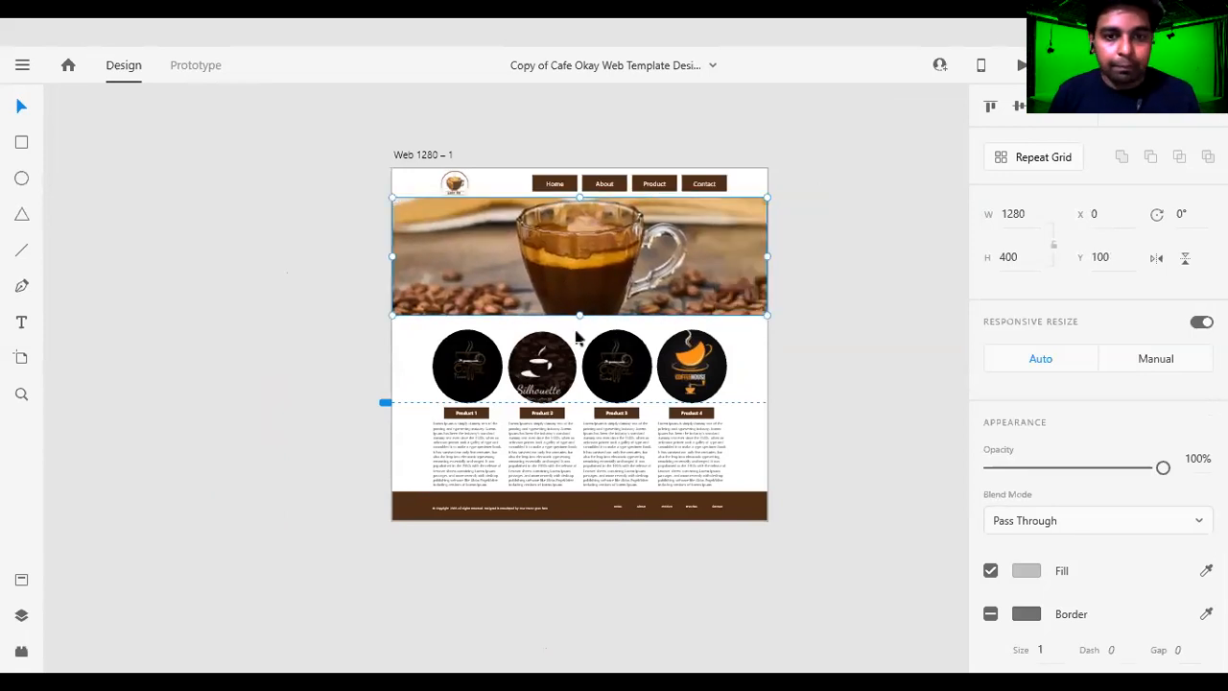
Clear the selection and review the page from the header and banner down to the four product columns and footer.
{"action": "left_click_drag", "start_coordinate": [503, 360], "coordinate": [470, 348]}
{"action": "scroll", "coordinate": [470, 347], "scroll_direction": "up", "scroll_amount": 5}
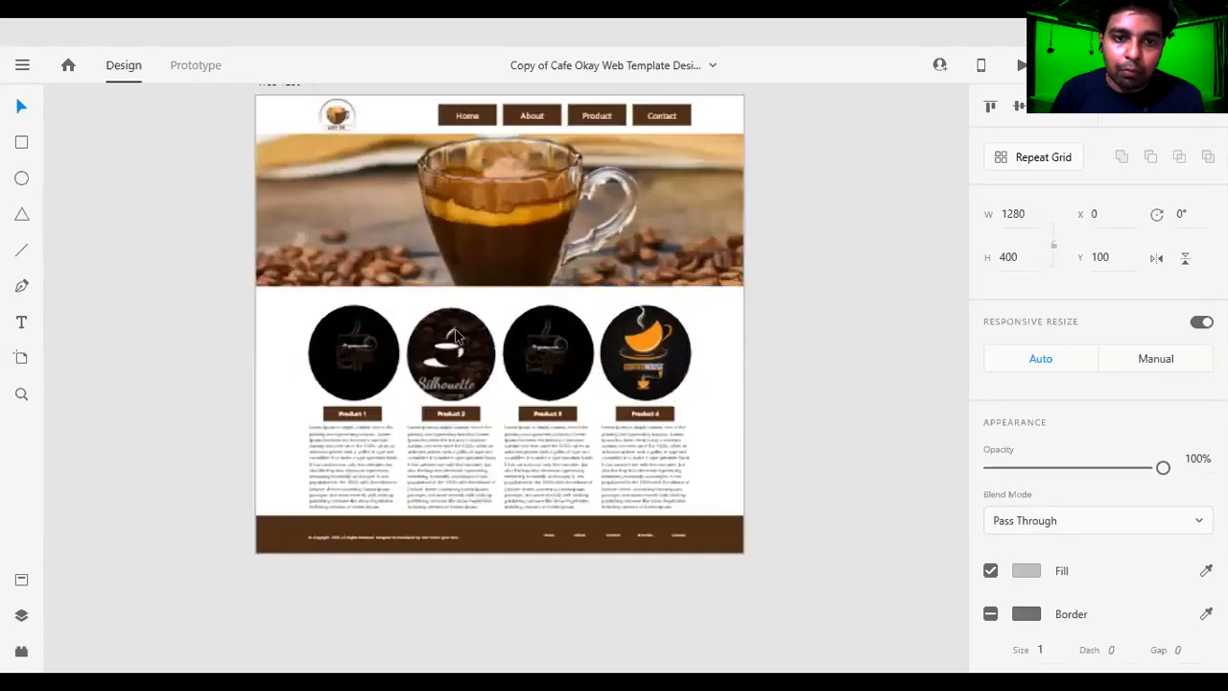
{"action": "left_click_drag", "start_coordinate": [626, 153], "coordinate": [599, 368]}
{"action": "left_click", "coordinate": [566, 123]}
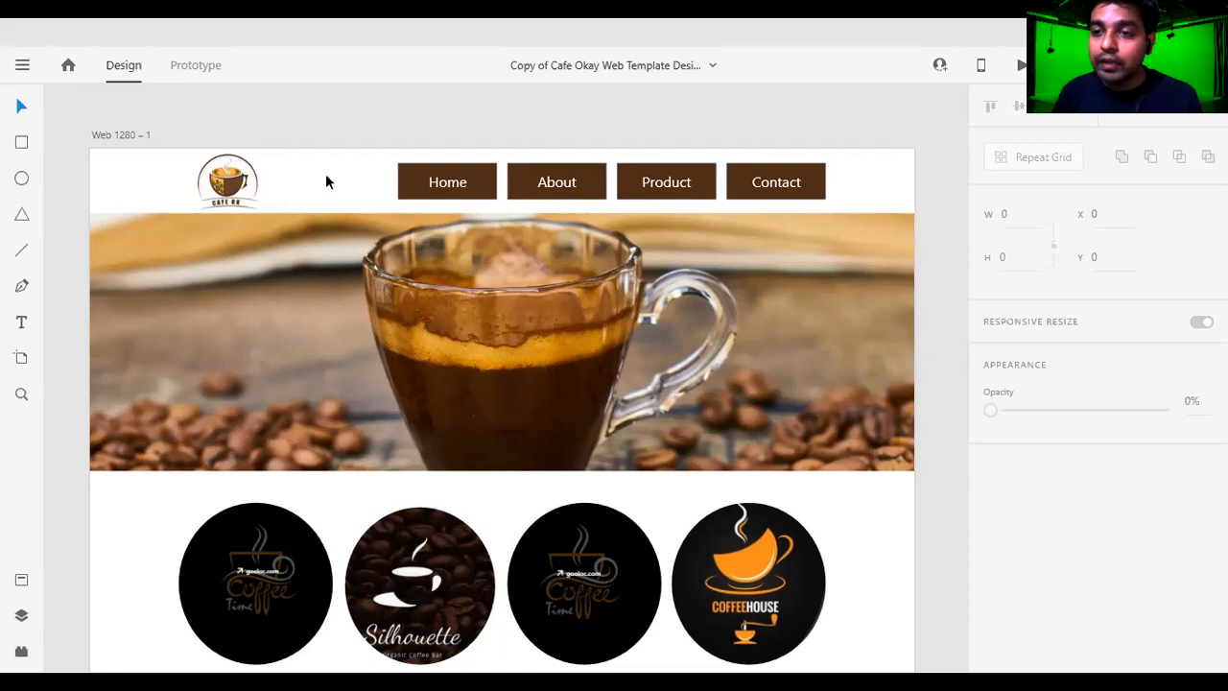
{"action": "scroll", "coordinate": [325, 181], "scroll_direction": "down", "scroll_amount": 1}
{"action": "scroll", "coordinate": [312, 180], "scroll_direction": "up", "scroll_amount": 1}
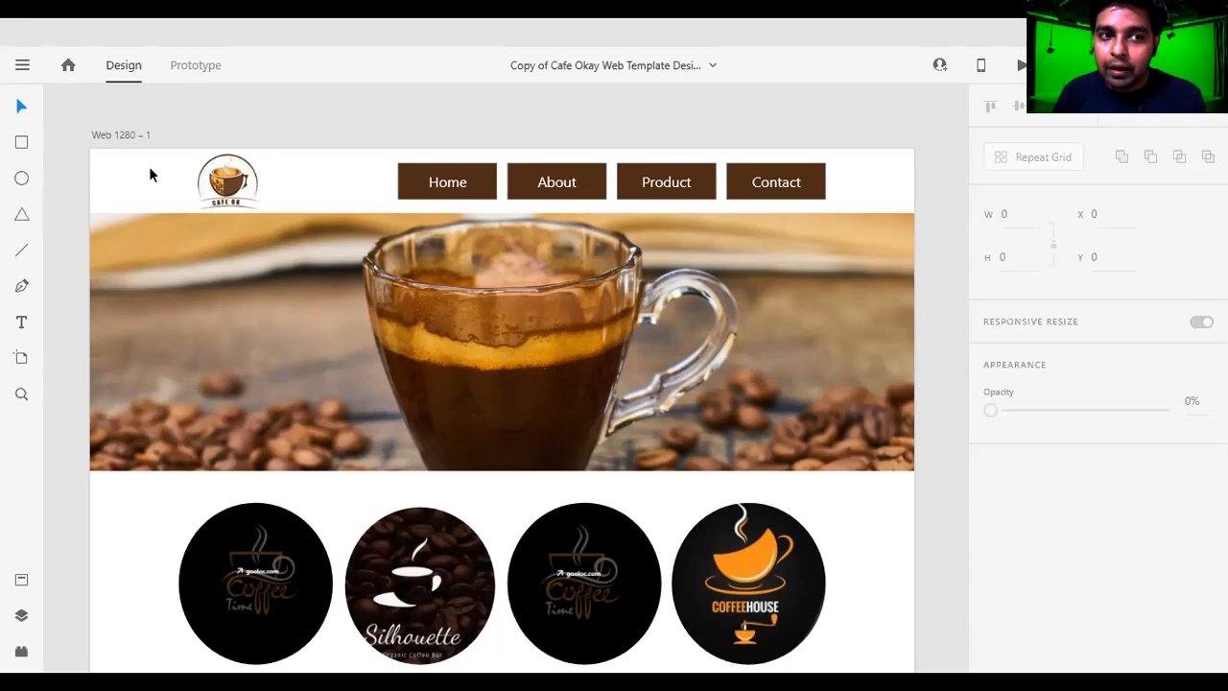
{"action": "scroll", "coordinate": [152, 173], "scroll_direction": "down", "scroll_amount": 4}
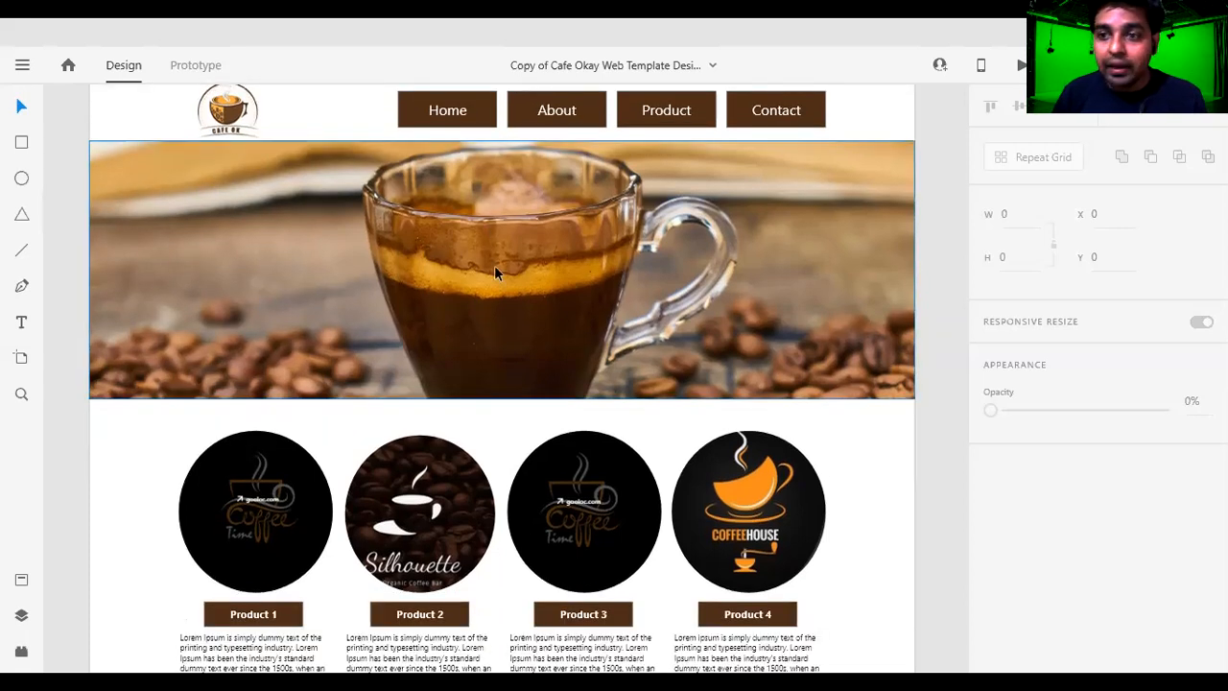
{"action": "scroll", "coordinate": [494, 264], "scroll_direction": "down", "scroll_amount": 5}
{"action": "scroll", "coordinate": [286, 278], "scroll_direction": "down", "scroll_amount": 4}
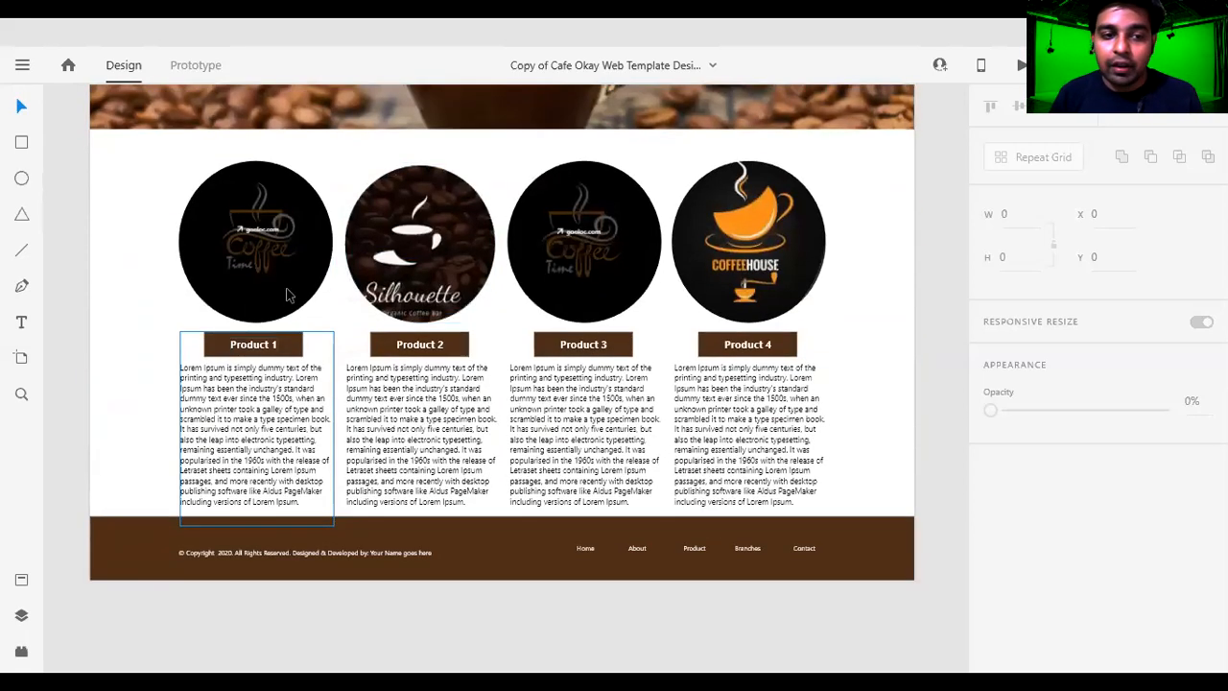
{"action": "scroll", "coordinate": [297, 309], "scroll_direction": "up", "scroll_amount": 3}
{"action": "scroll", "coordinate": [295, 308], "scroll_direction": "up", "scroll_amount": 8}
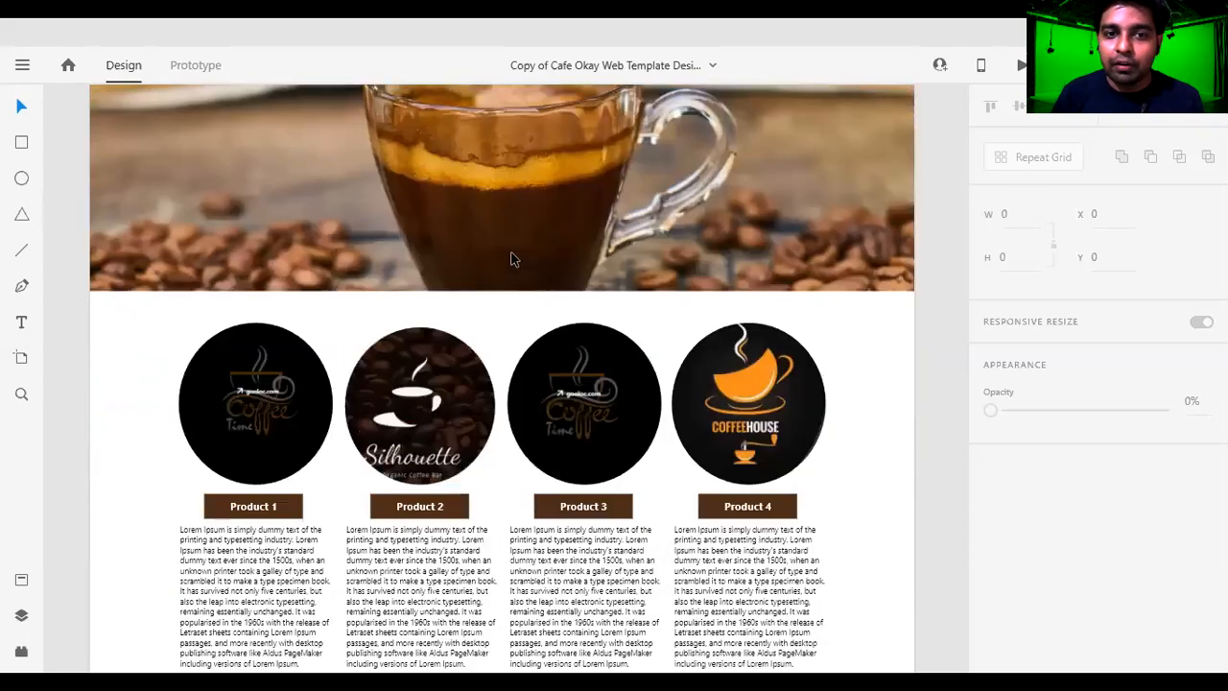
{"action": "scroll", "coordinate": [275, 270], "scroll_direction": "down", "scroll_amount": 2}
{"action": "scroll", "coordinate": [275, 270], "scroll_direction": "down", "scroll_amount": 8}
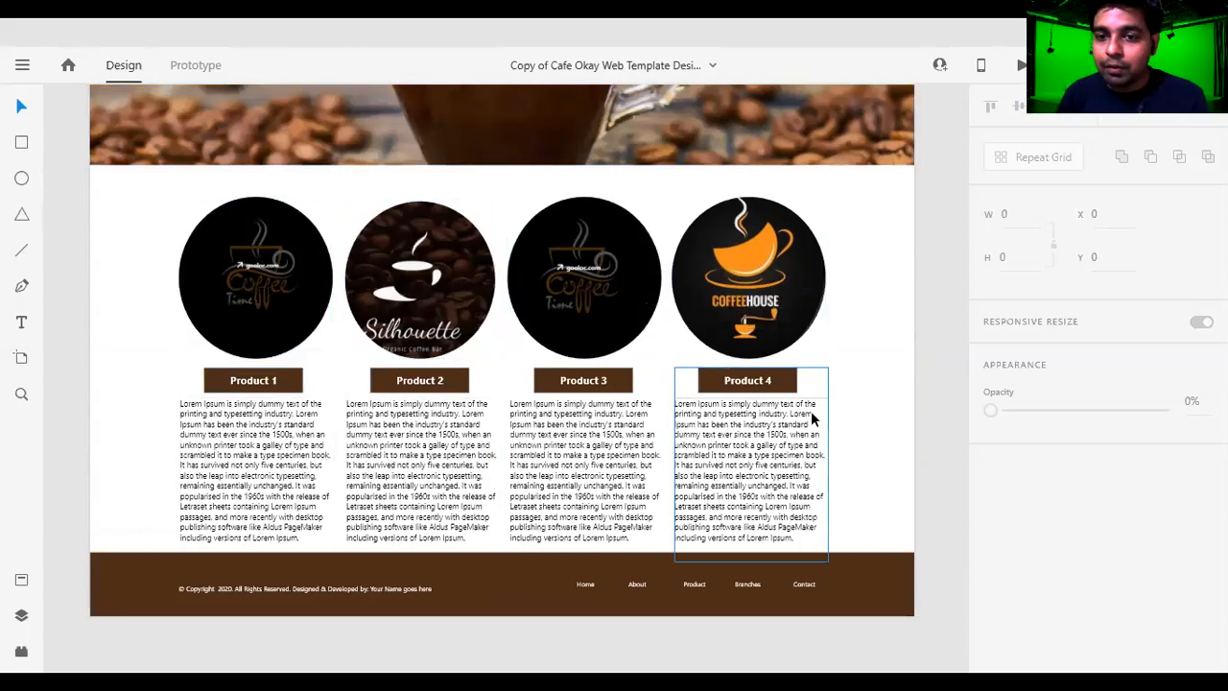
{"action": "scroll", "coordinate": [431, 451], "scroll_direction": "down", "scroll_amount": 1}
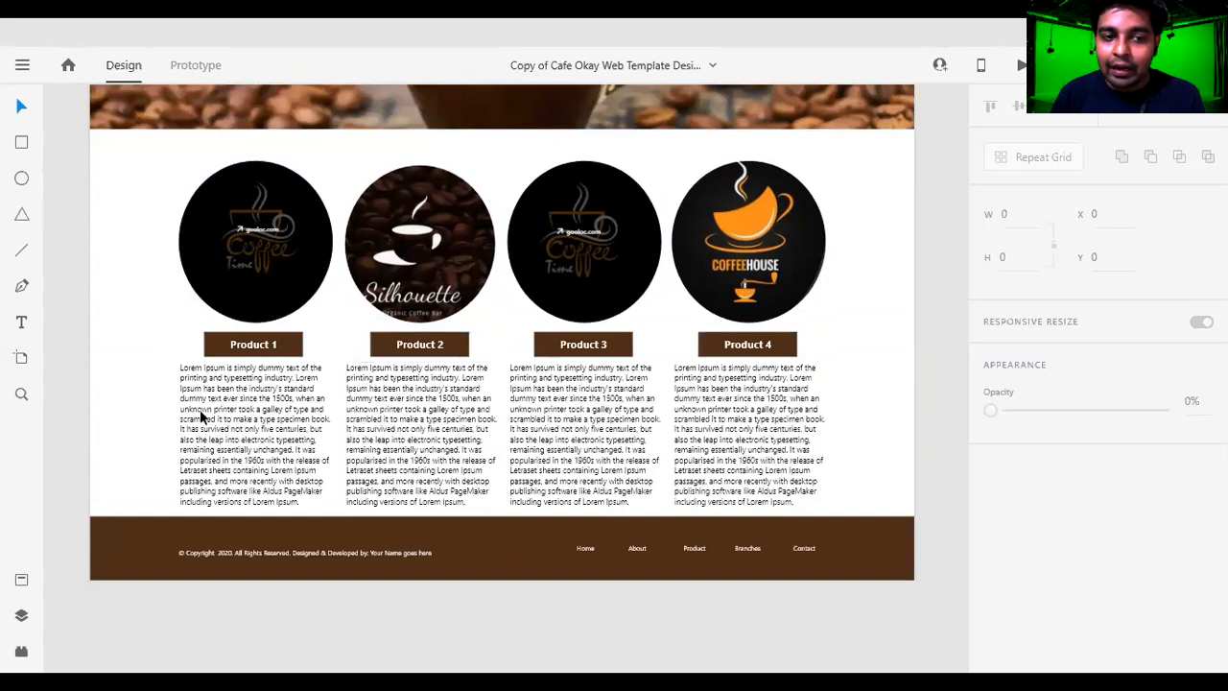
Inspect the Product 2 title and description group and the About link in the footer.
{"action": "left_click", "coordinate": [380, 426]}
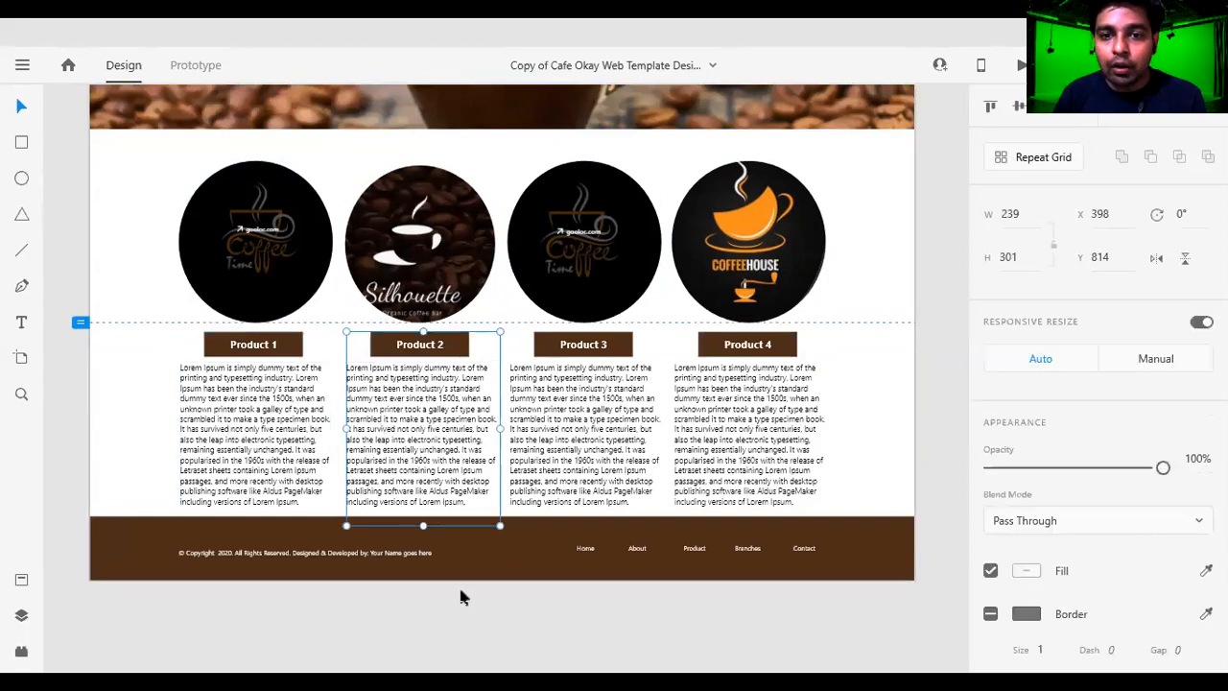
{"action": "scroll", "coordinate": [461, 596], "scroll_direction": "down", "scroll_amount": 2}
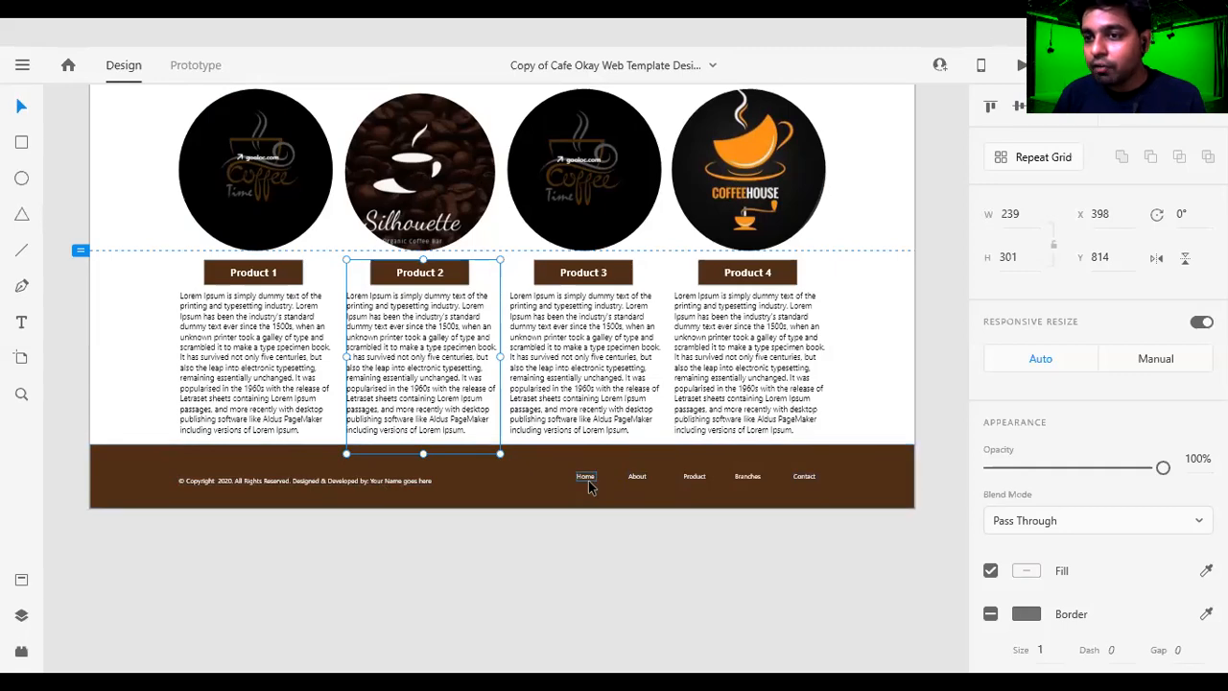
{"action": "scroll", "coordinate": [816, 461], "scroll_direction": "up", "scroll_amount": 5}
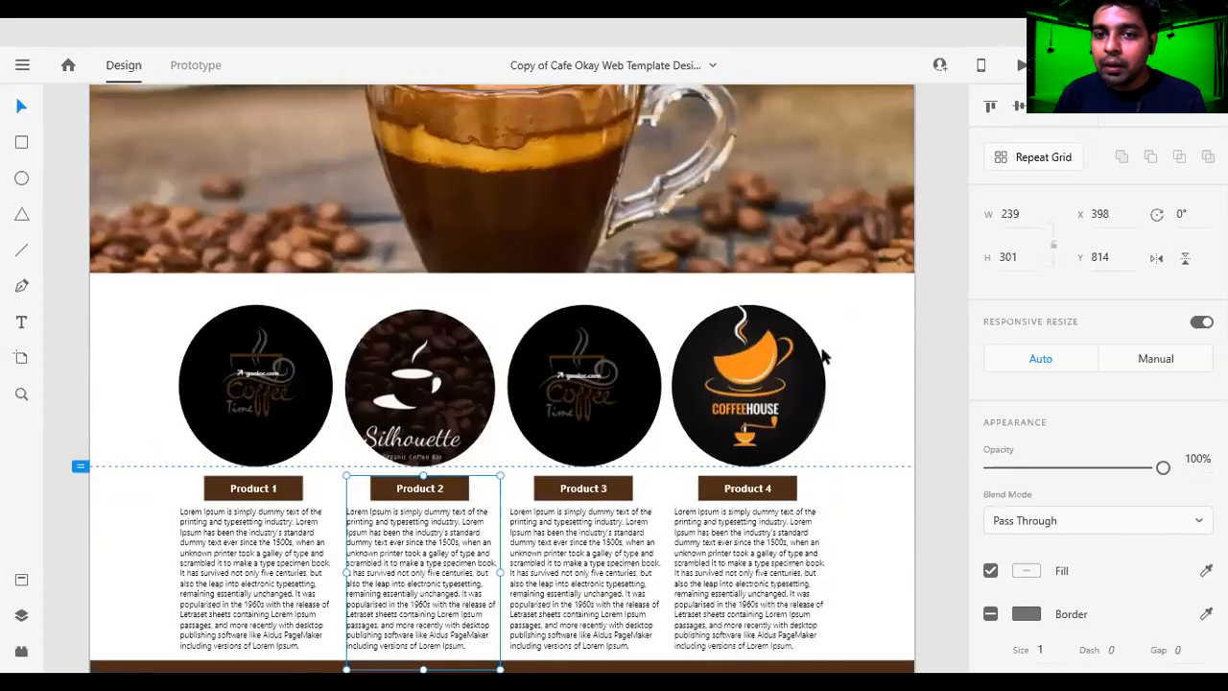
{"action": "scroll", "coordinate": [857, 162], "scroll_direction": "down", "scroll_amount": 8}
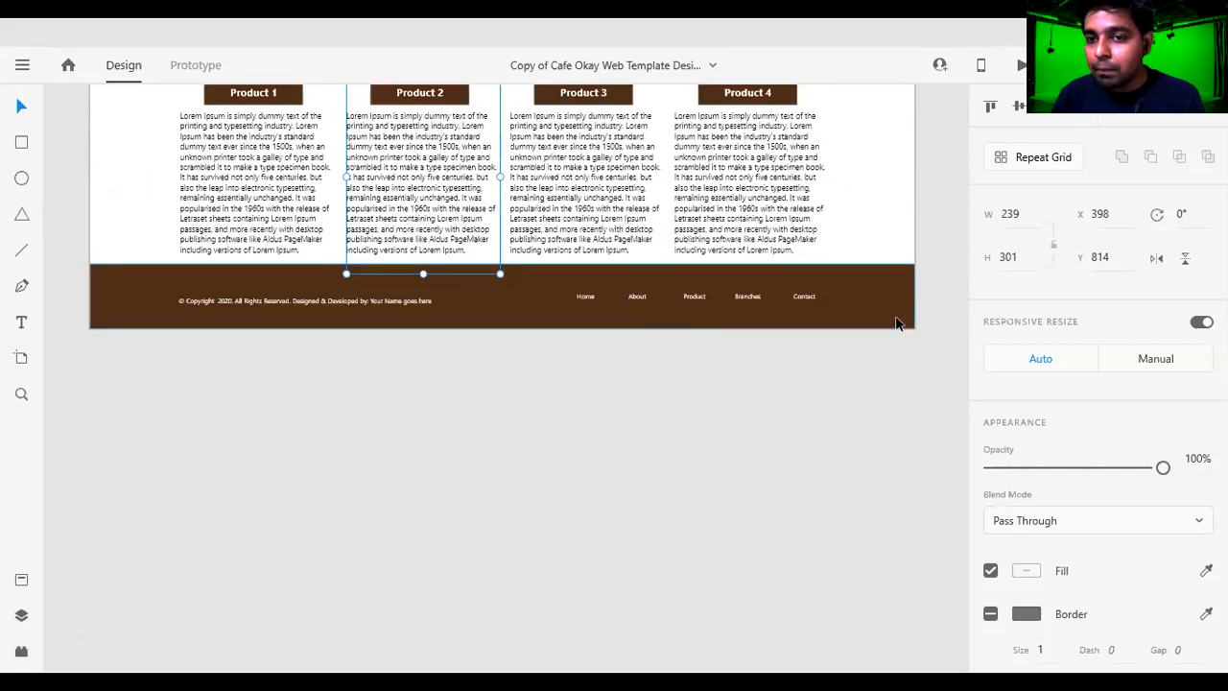
{"action": "scroll", "coordinate": [897, 322], "scroll_direction": "up", "scroll_amount": 2}
{"action": "scroll", "coordinate": [902, 319], "scroll_direction": "up", "scroll_amount": 3}
{"action": "scroll", "coordinate": [614, 384], "scroll_direction": "down", "scroll_amount": 2}
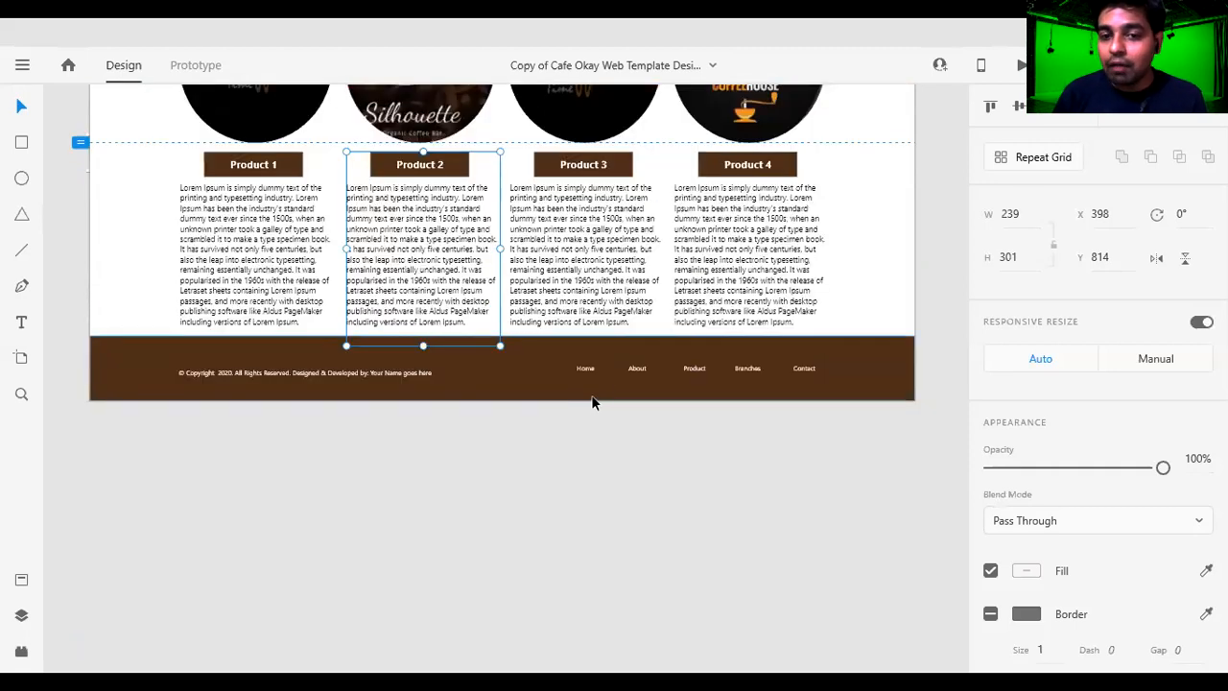
{"action": "left_click", "coordinate": [641, 371]}
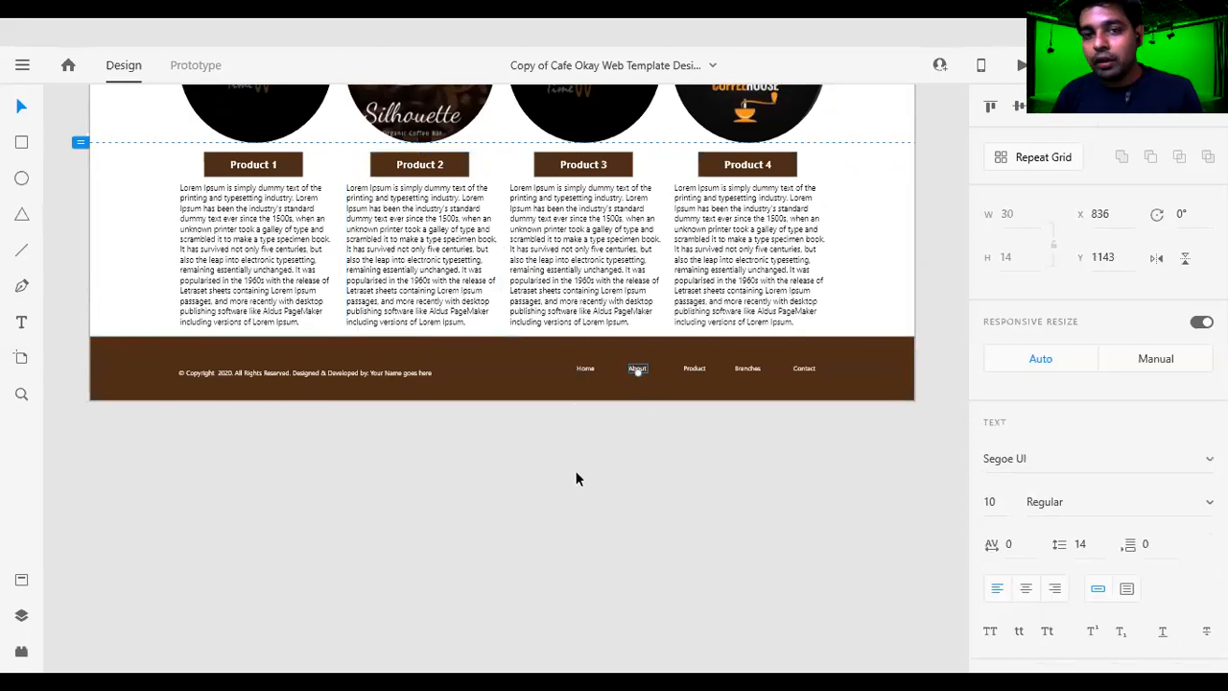
Look over the complete café page from header to footer, ending with the whole artboard in view.
{"action": "scroll", "coordinate": [566, 475], "scroll_direction": "up", "scroll_amount": 2}
{"action": "scroll", "coordinate": [248, 232], "scroll_direction": "up", "scroll_amount": 8}
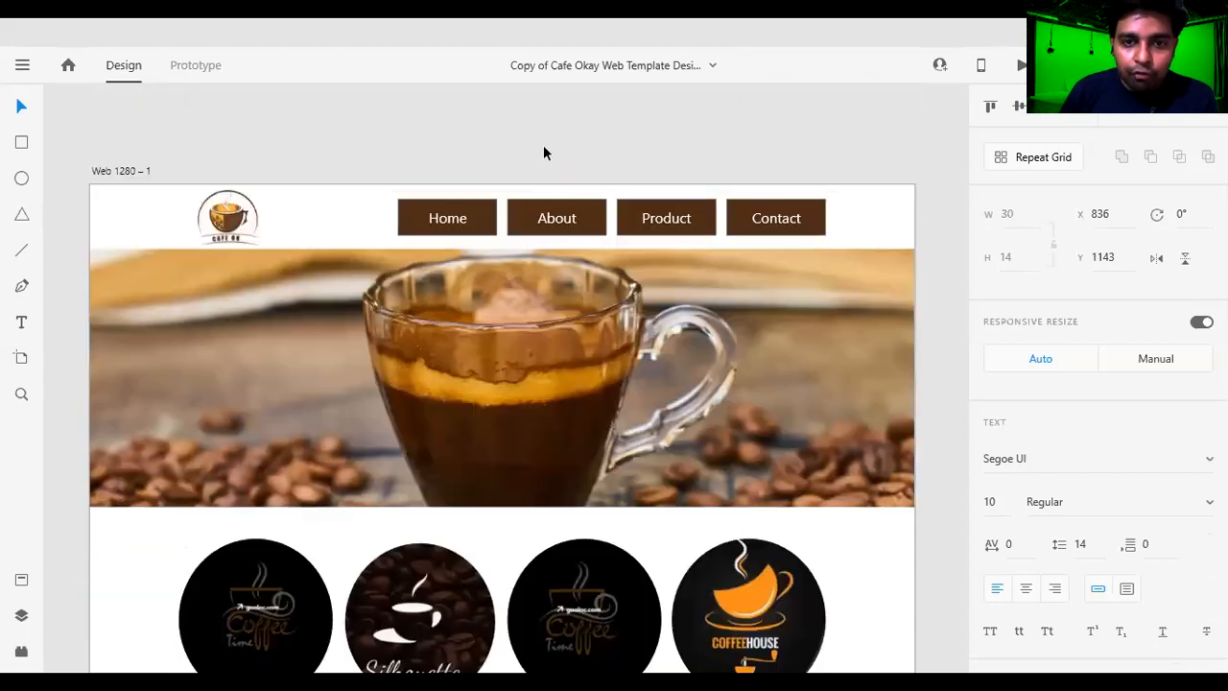
{"action": "scroll", "coordinate": [470, 173], "scroll_direction": "down", "scroll_amount": 1}
{"action": "scroll", "coordinate": [499, 159], "scroll_direction": "down", "scroll_amount": 2}
{"action": "scroll", "coordinate": [586, 163], "scroll_direction": "up", "scroll_amount": 2}
{"action": "scroll", "coordinate": [677, 169], "scroll_direction": "up", "scroll_amount": 1}
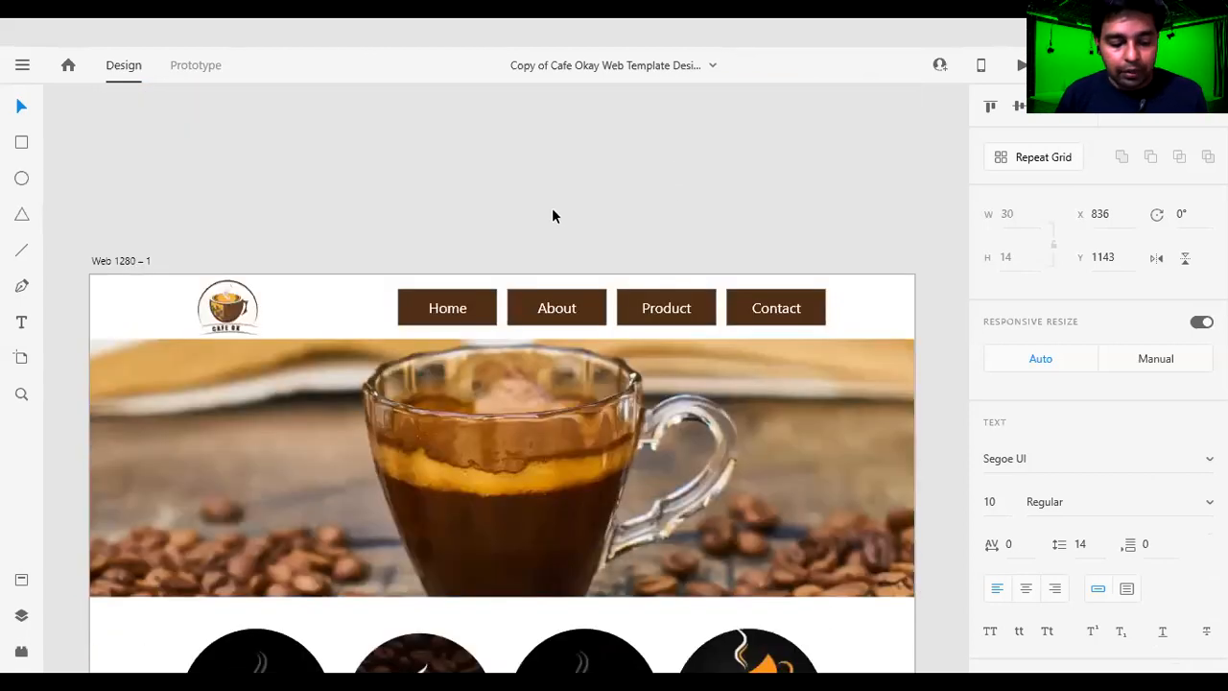
{"action": "scroll", "coordinate": [552, 209], "scroll_direction": "down", "scroll_amount": 10}
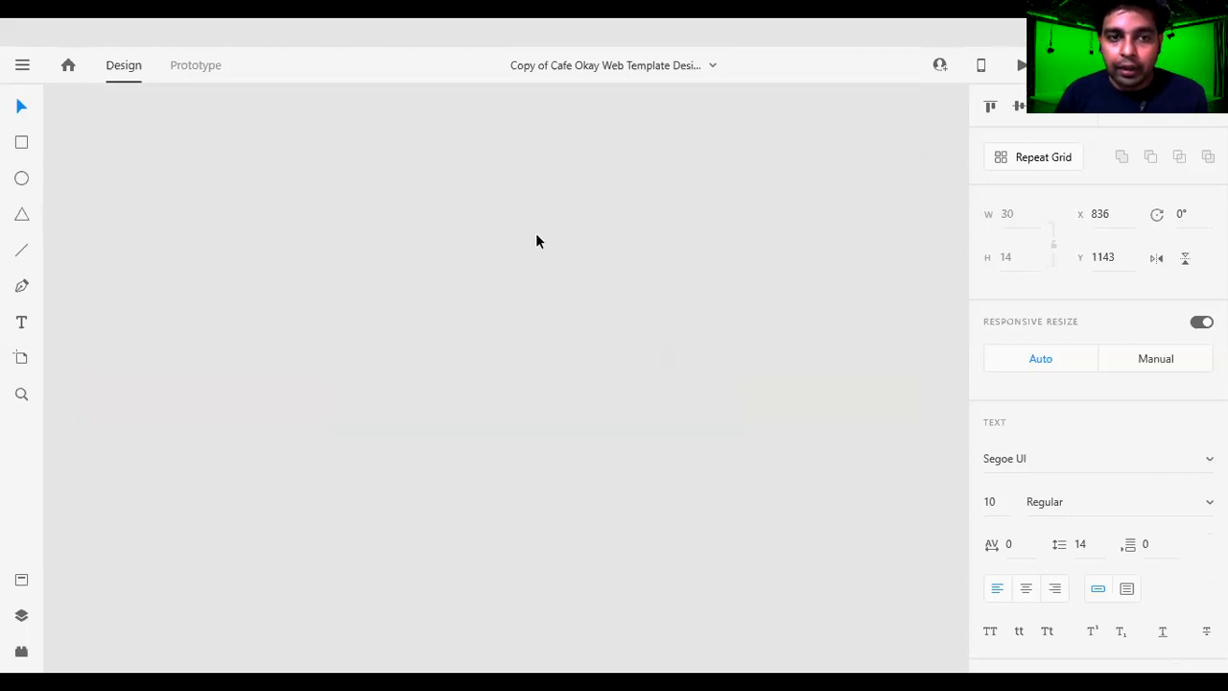
{"action": "left_click_drag", "start_coordinate": [423, 231], "coordinate": [776, 471]}
{"action": "left_click_drag", "start_coordinate": [531, 146], "coordinate": [739, 321]}
{"action": "left_click_drag", "start_coordinate": [756, 207], "coordinate": [858, 373]}
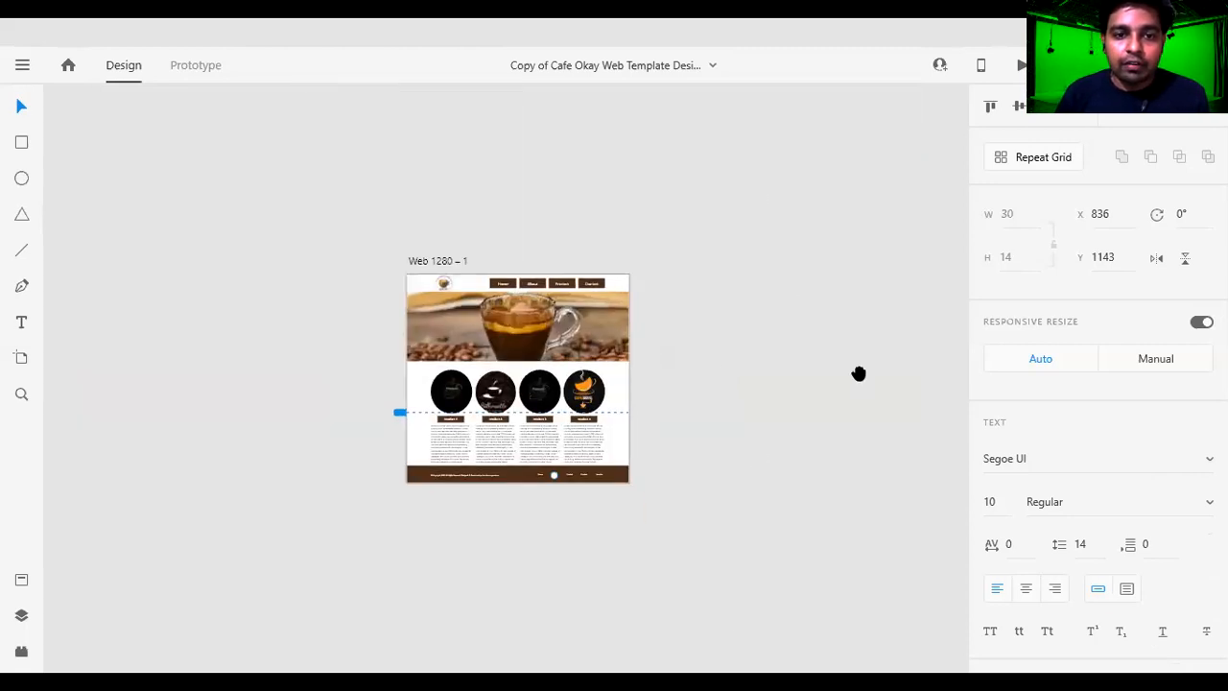
{"action": "scroll", "coordinate": [633, 292], "scroll_direction": "up", "scroll_amount": 4}
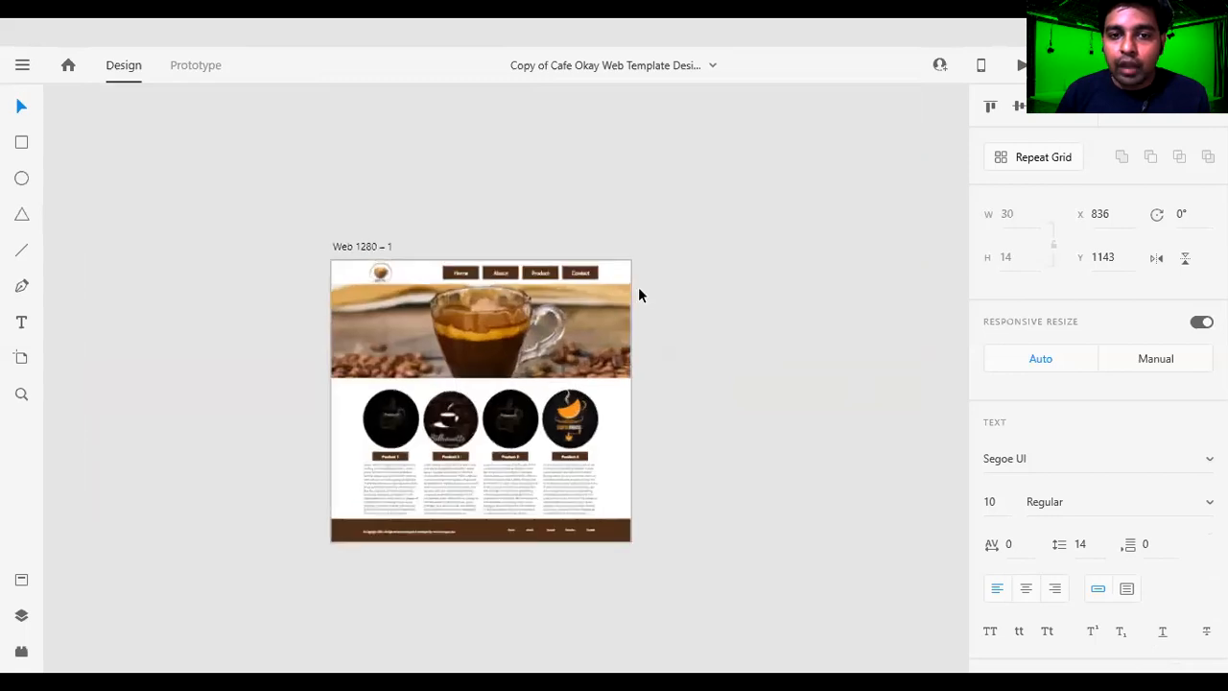
Clear the footer link selection and move the Cafe OK logo slightly left and up in the header.
{"action": "left_click_drag", "start_coordinate": [801, 277], "coordinate": [877, 154]}
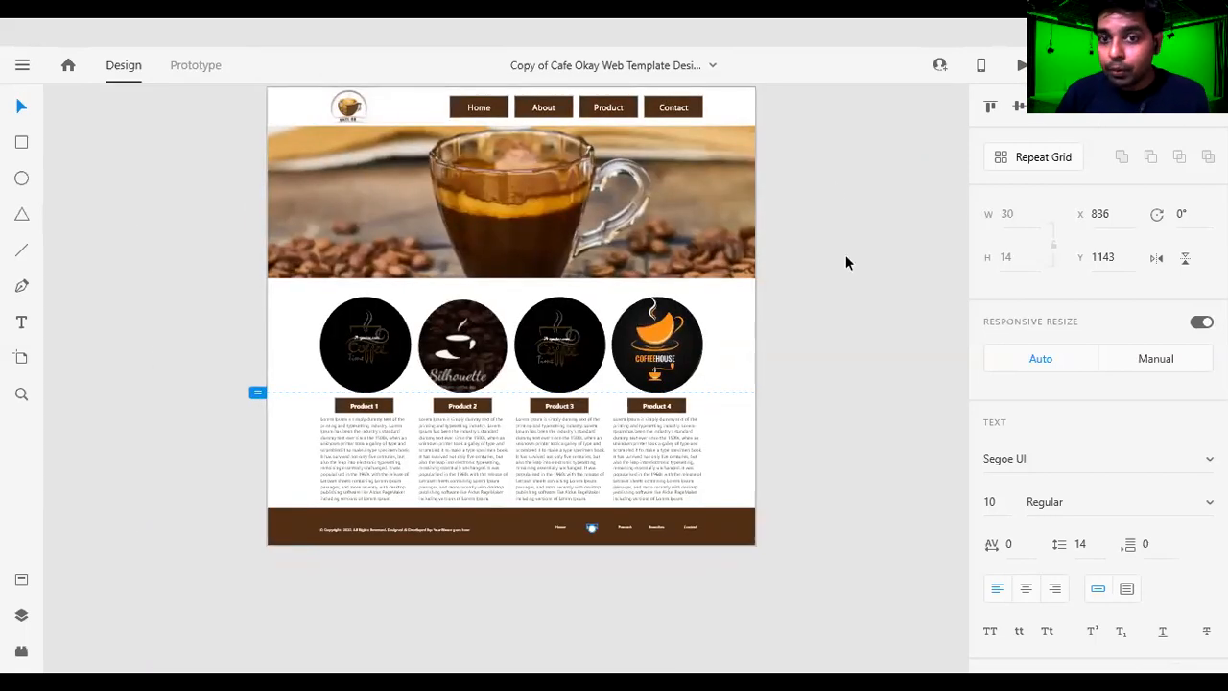
{"action": "scroll", "coordinate": [818, 167], "scroll_direction": "up", "scroll_amount": 1}
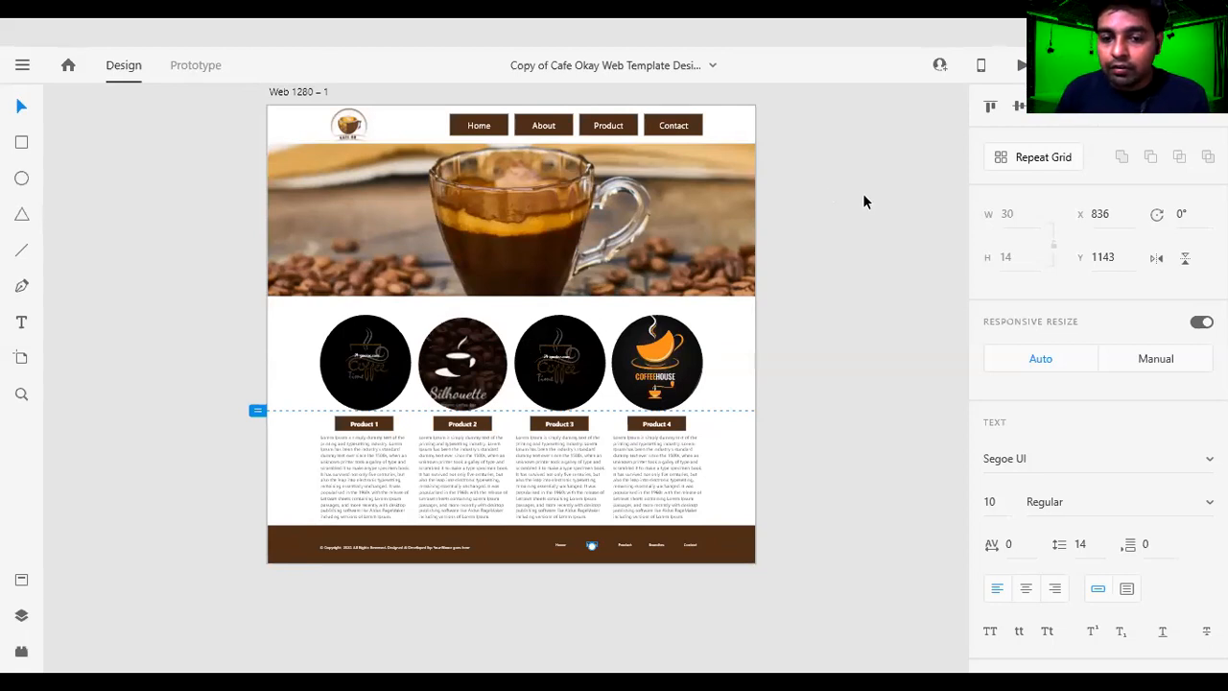
{"action": "left_click", "coordinate": [852, 226]}
{"action": "scroll", "coordinate": [847, 239], "scroll_direction": "up", "scroll_amount": 2}
{"action": "scroll", "coordinate": [859, 249], "scroll_direction": "down", "scroll_amount": 2}
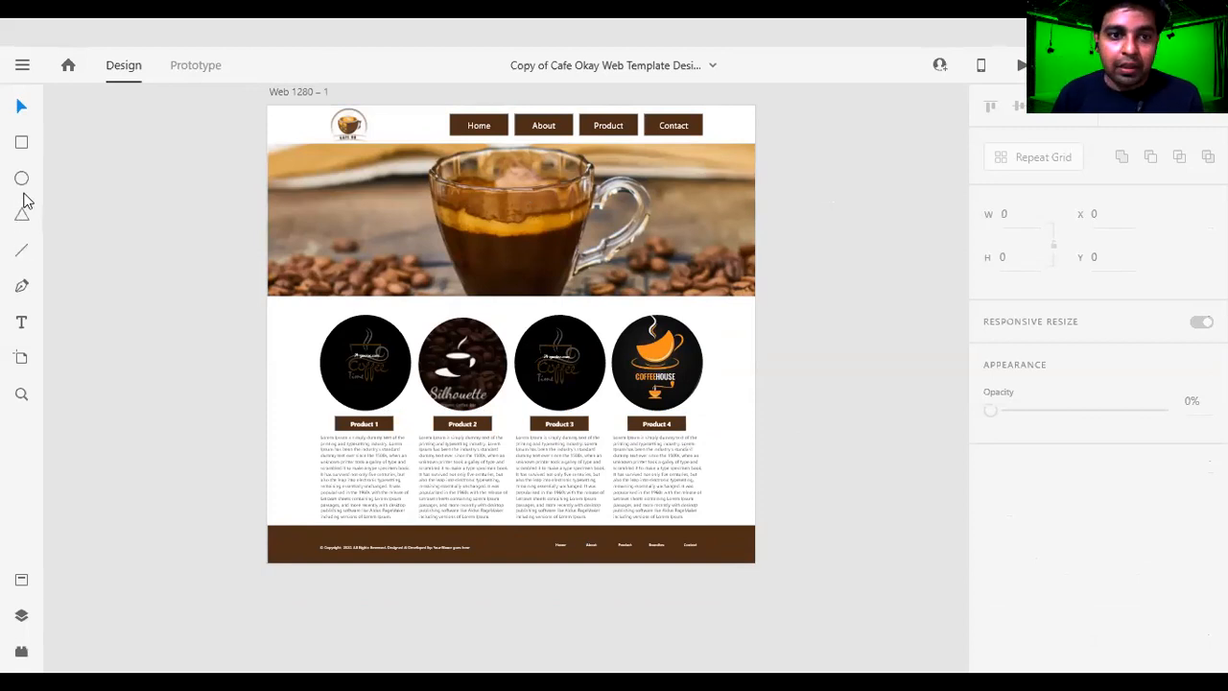
{"action": "left_click_drag", "start_coordinate": [357, 126], "coordinate": [328, 123]}
Inspect the header's Home button, its text label and the four round product images.
{"action": "left_click", "coordinate": [480, 125]}
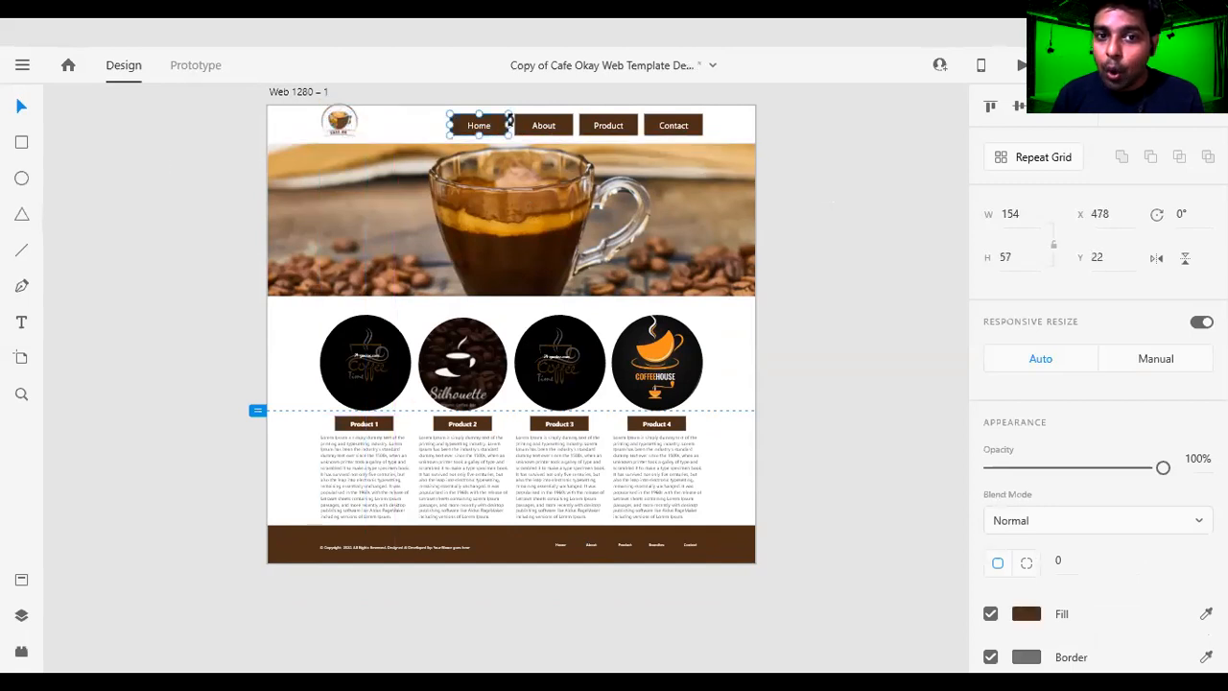
{"action": "double_click", "coordinate": [479, 128]}
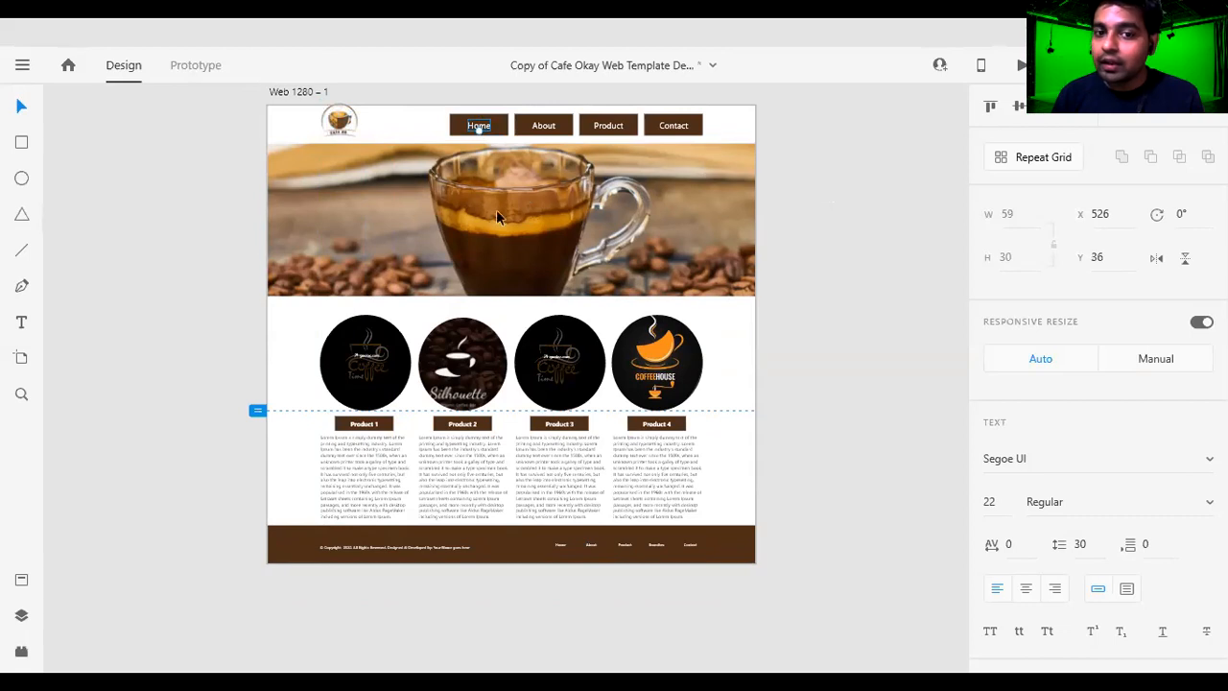
{"action": "left_click", "coordinate": [566, 369]}
{"action": "left_click", "coordinate": [660, 359]}
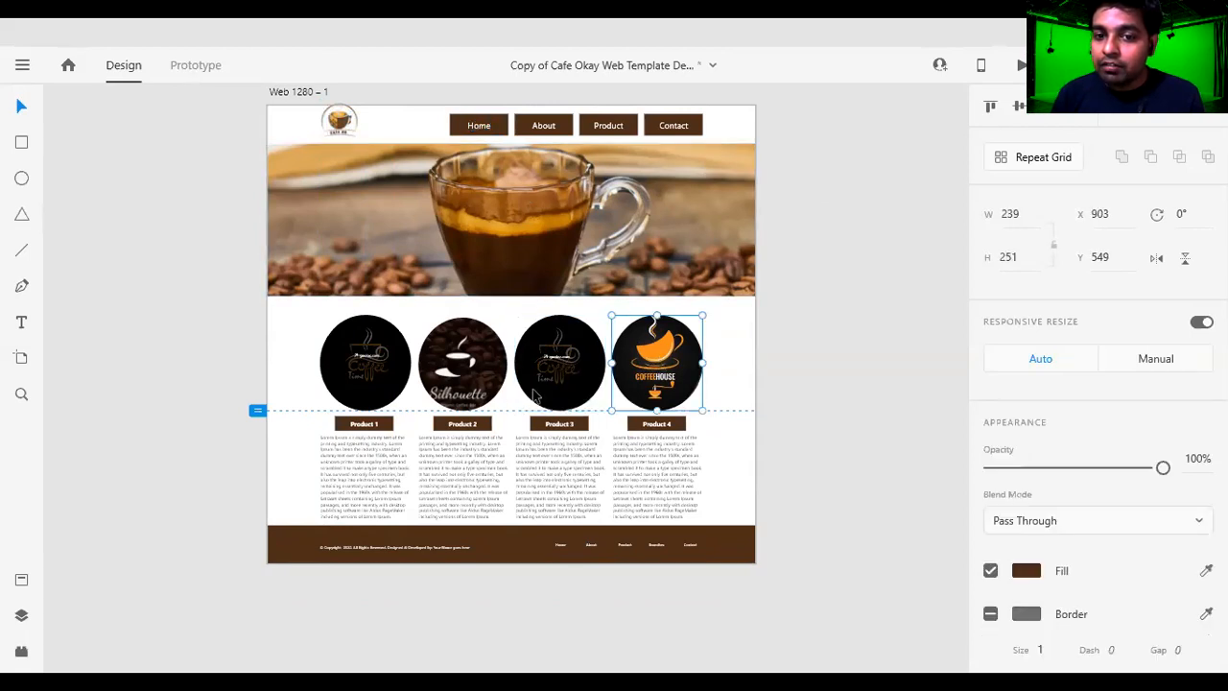
{"action": "left_click", "coordinate": [462, 363]}
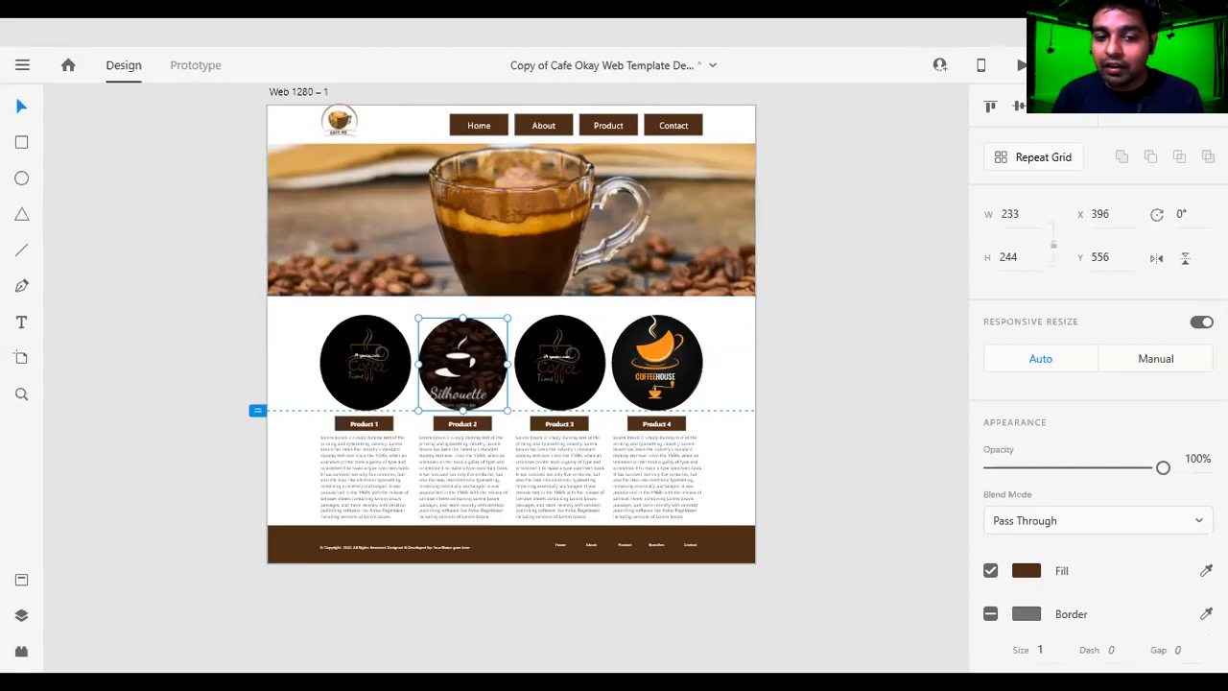
{"action": "left_click", "coordinate": [379, 351]}
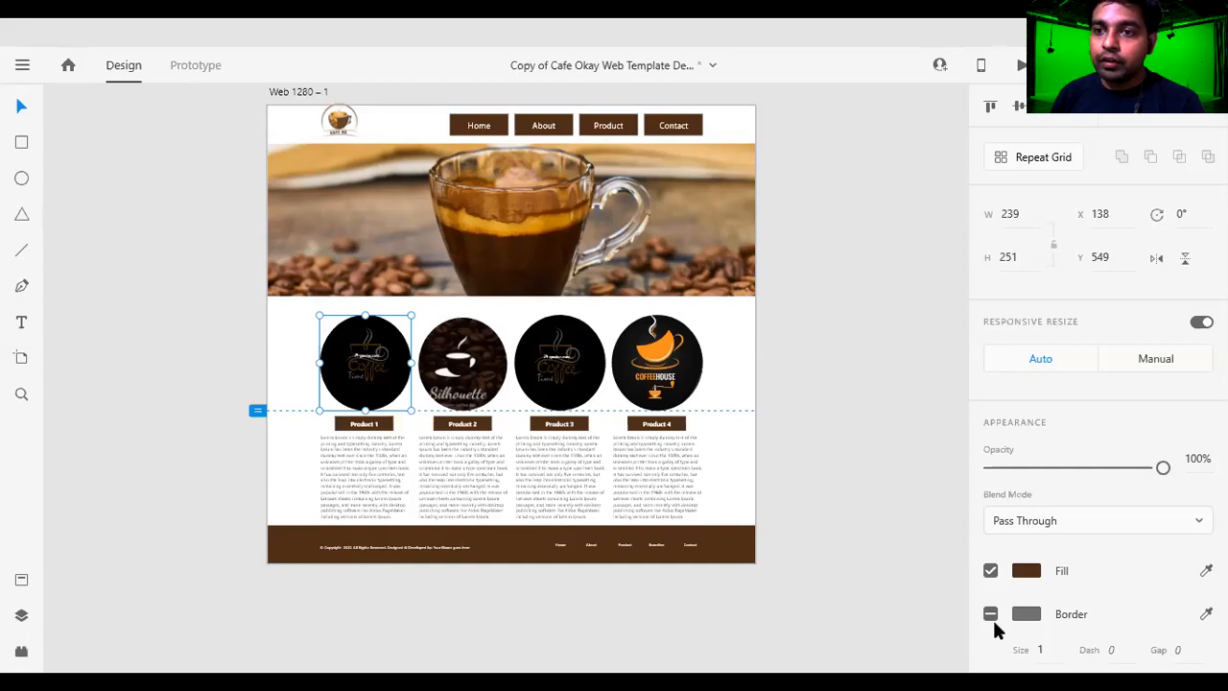
{"action": "left_click", "coordinate": [981, 65]}
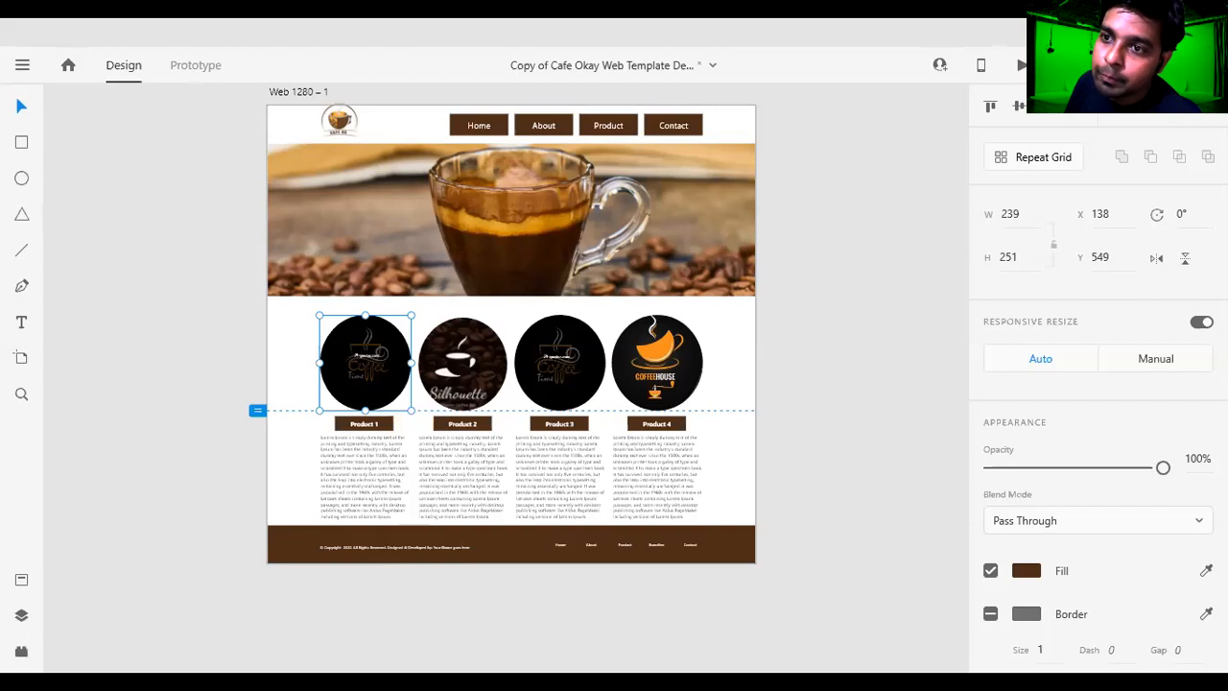
{"action": "left_click", "coordinate": [981, 65]}
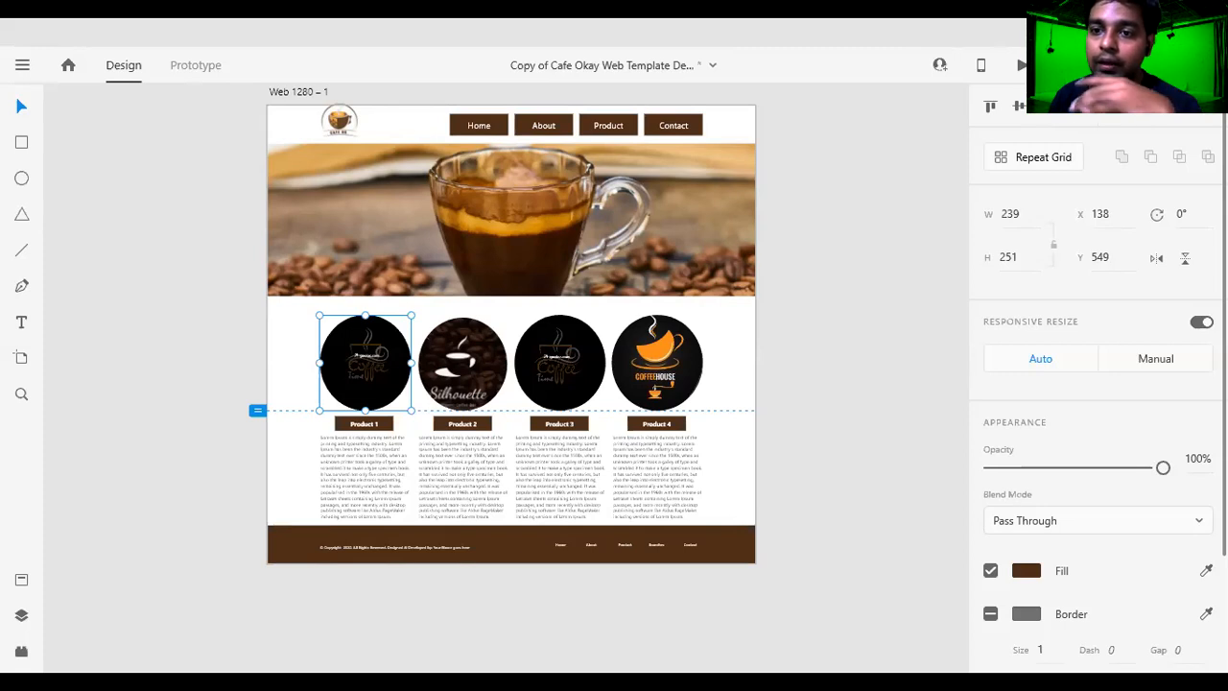
{"action": "left_click", "coordinate": [847, 293]}
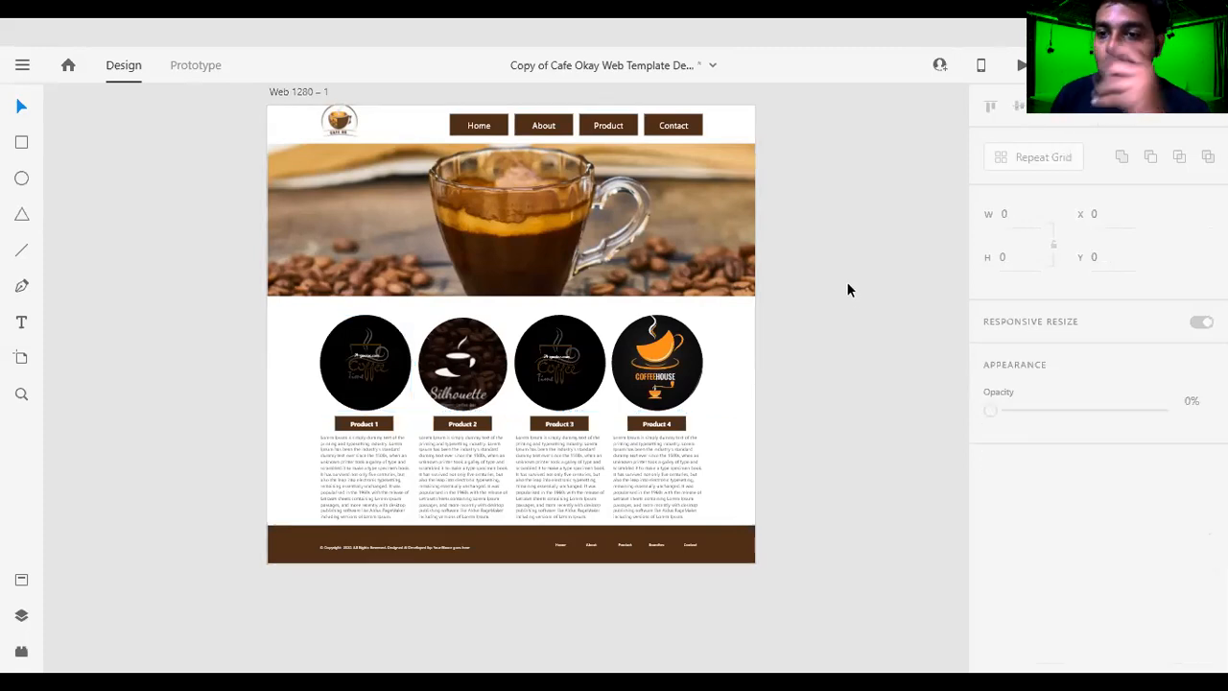
{"action": "left_click", "coordinate": [712, 67]}
{"action": "left_click", "coordinate": [748, 383]}
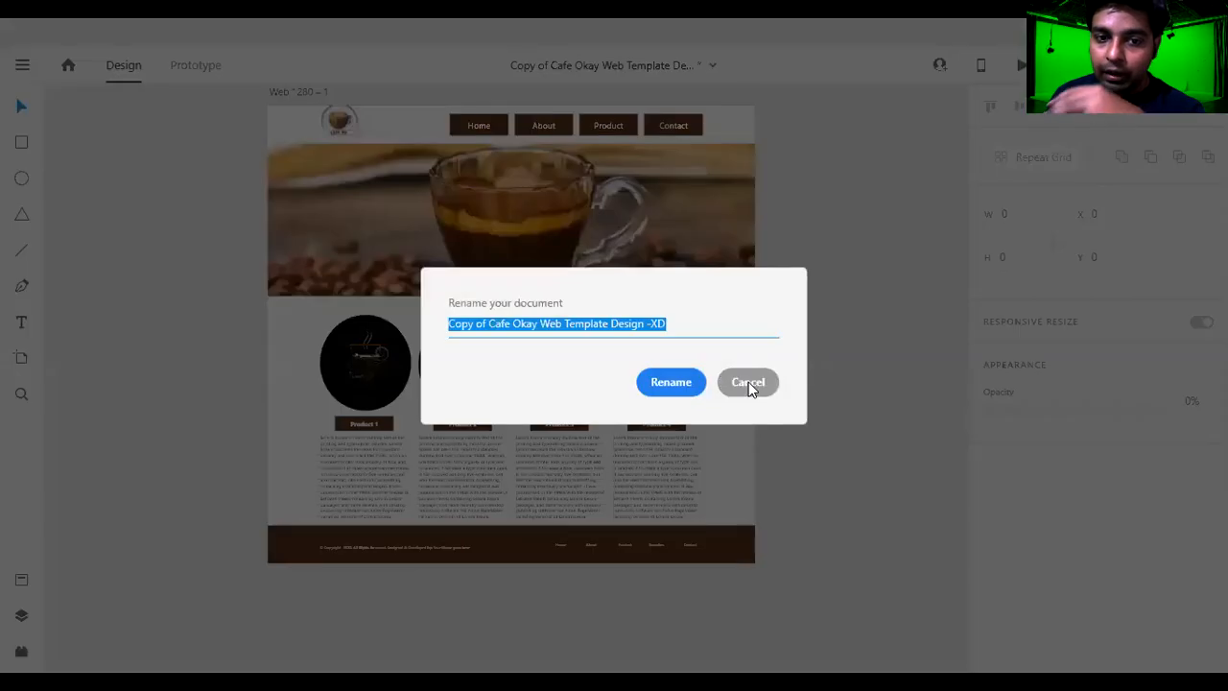
Look at the Prototype mode's start screen, start creating multiple artboards from it and return to Design mode.
{"action": "left_click", "coordinate": [197, 66]}
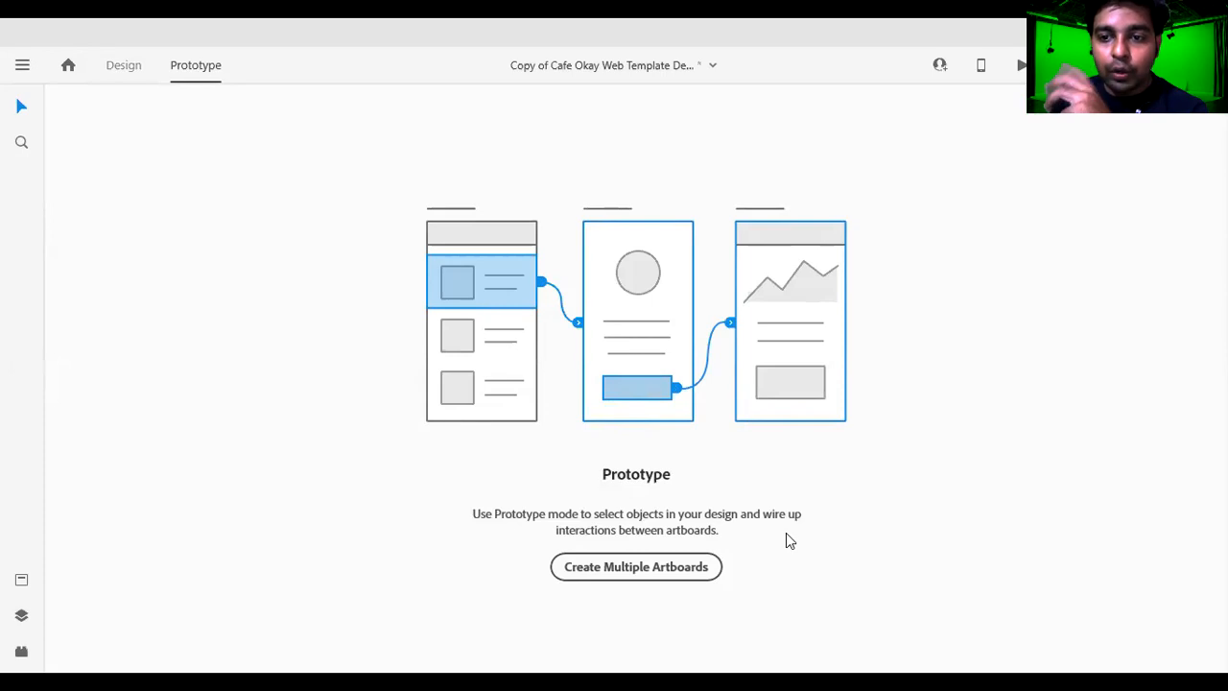
{"action": "left_click", "coordinate": [134, 69]}
{"action": "left_click", "coordinate": [205, 67]}
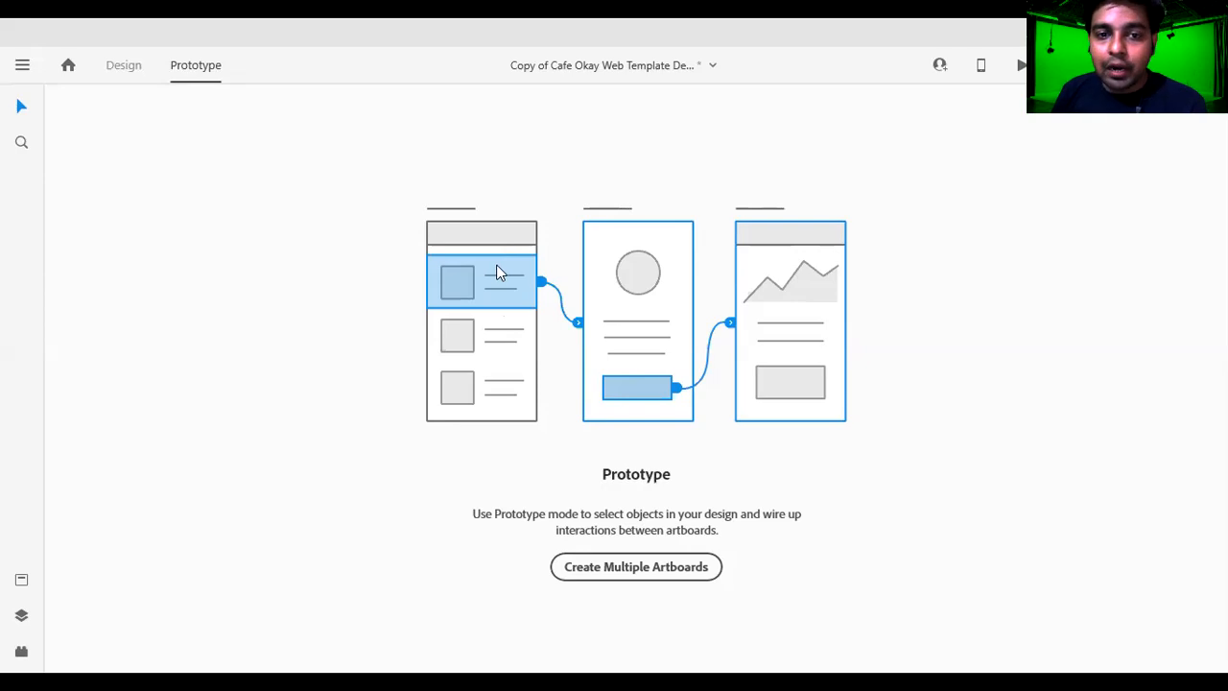
{"action": "left_click", "coordinate": [114, 72]}
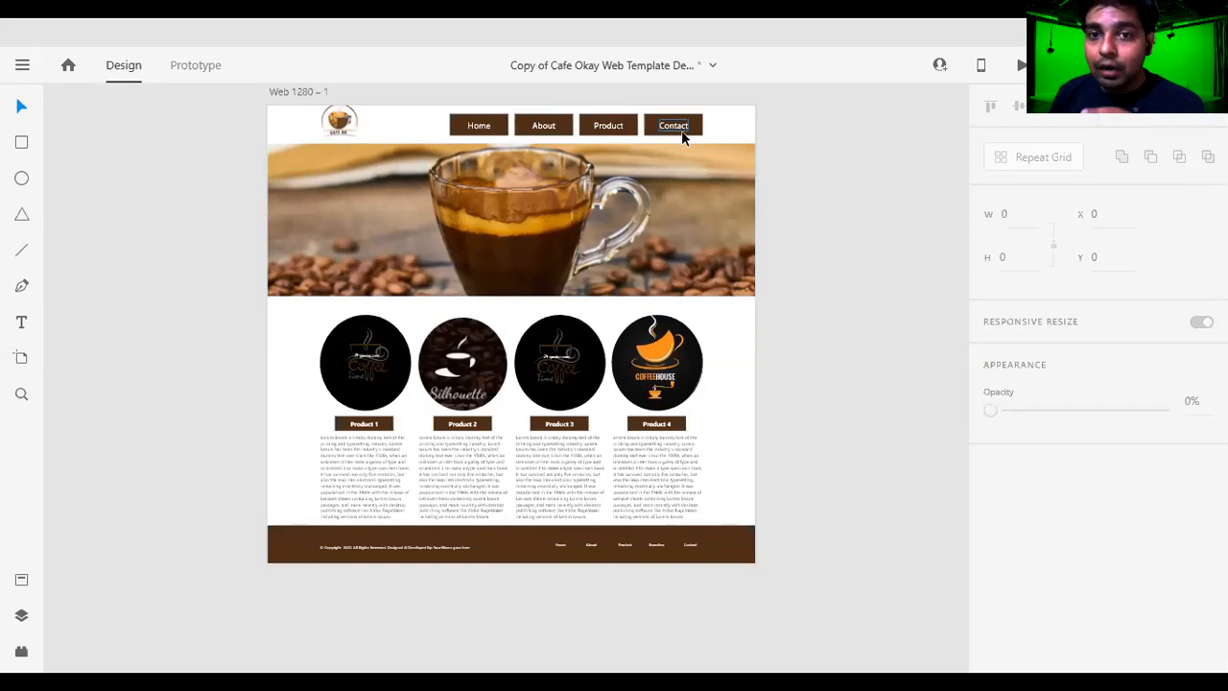
{"action": "left_click", "coordinate": [189, 69]}
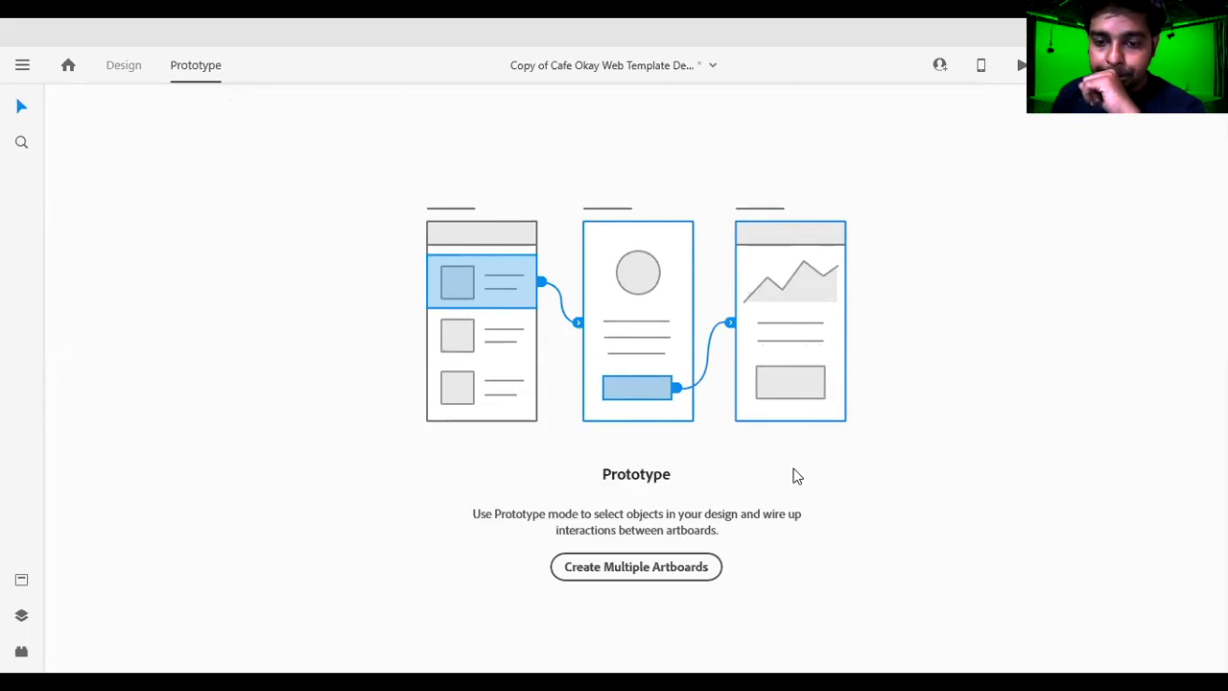
{"action": "left_click", "coordinate": [633, 568]}
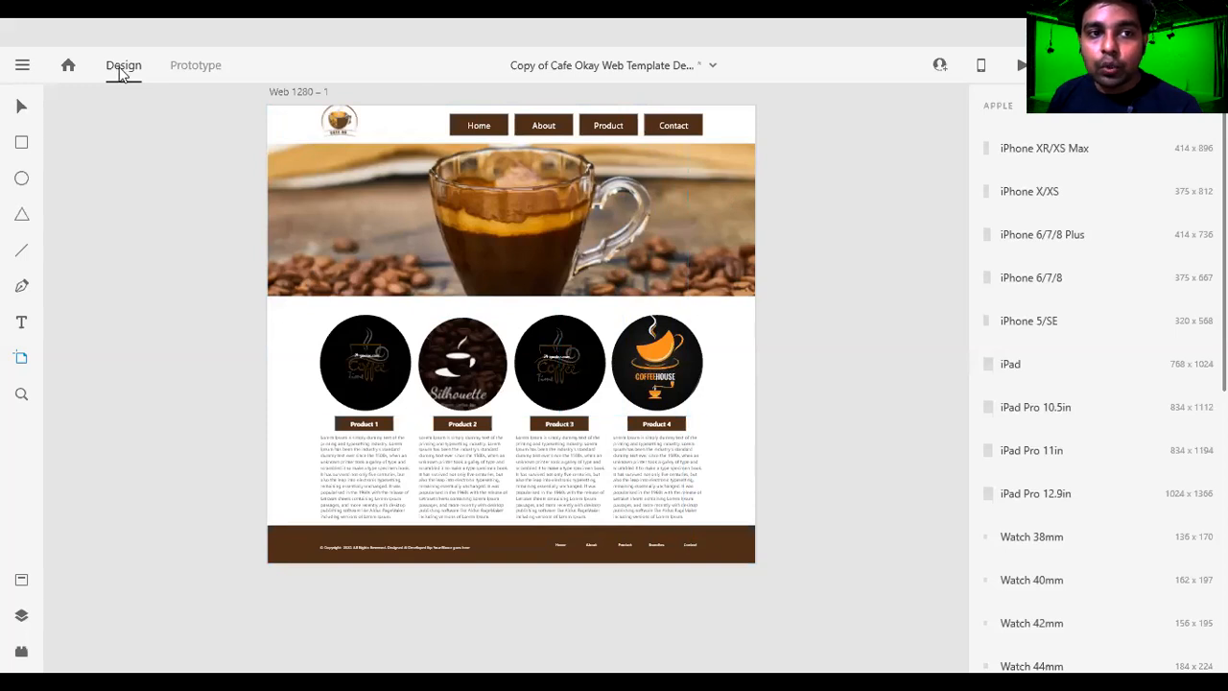
{"action": "left_click", "coordinate": [187, 67]}
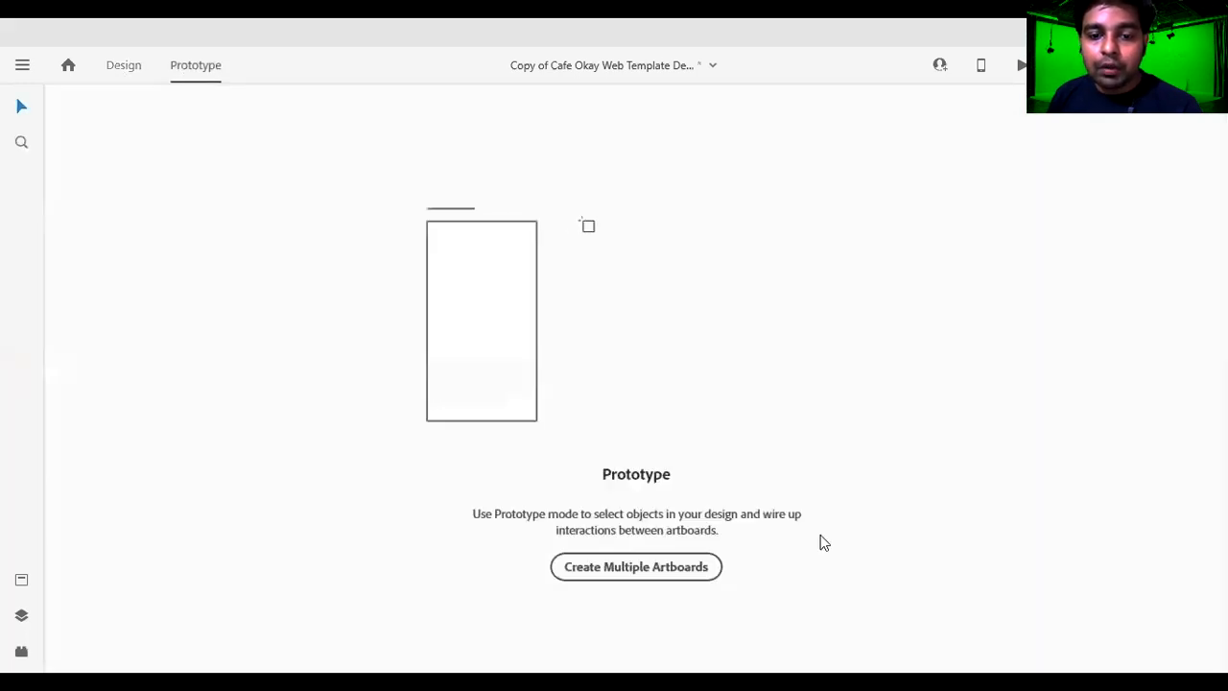
{"action": "key", "text": "ctrl+1"}
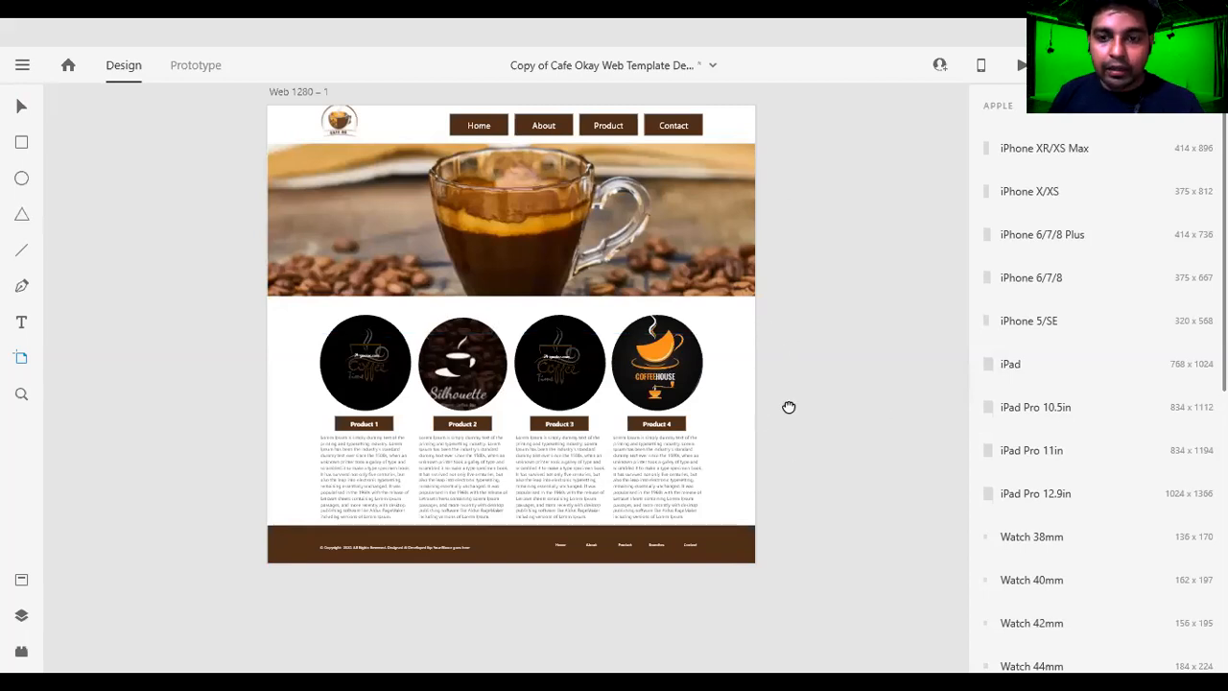
Try an iPhone X/XS artboard beside the Web 1280 – 1 page, and delete it.
{"action": "scroll", "coordinate": [672, 398], "scroll_direction": "right", "scroll_amount": 3}
{"action": "scroll", "coordinate": [573, 395], "scroll_direction": "down", "scroll_amount": 3}
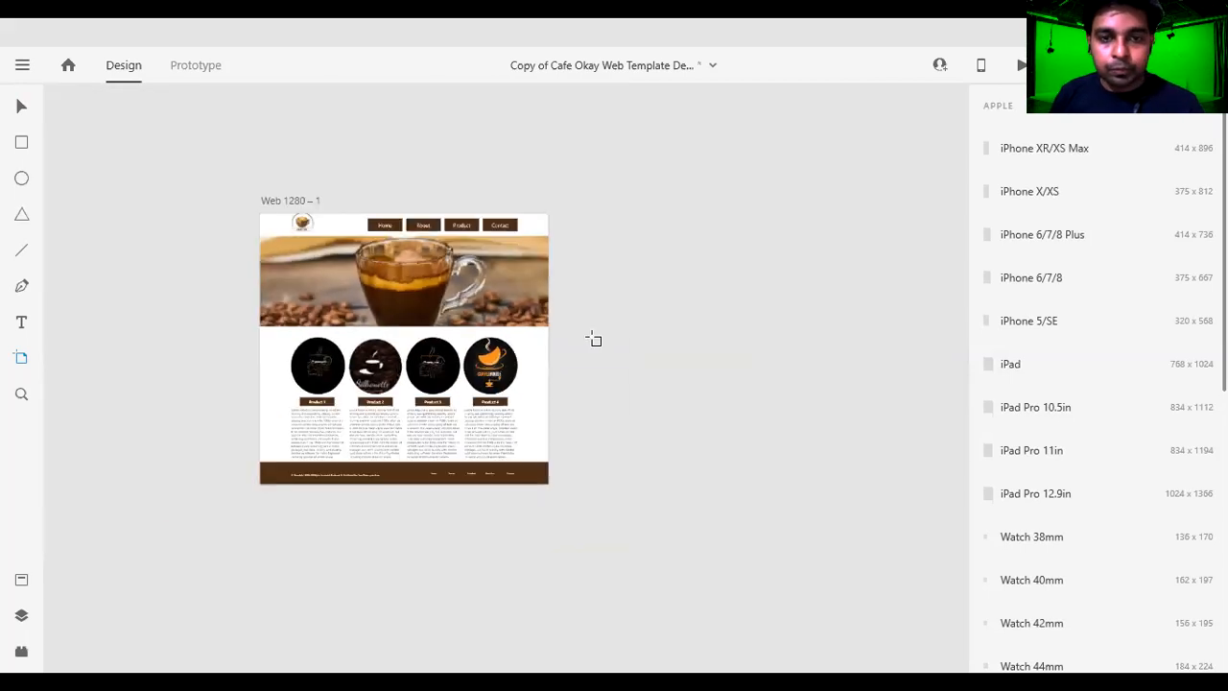
{"action": "left_click", "coordinate": [615, 219]}
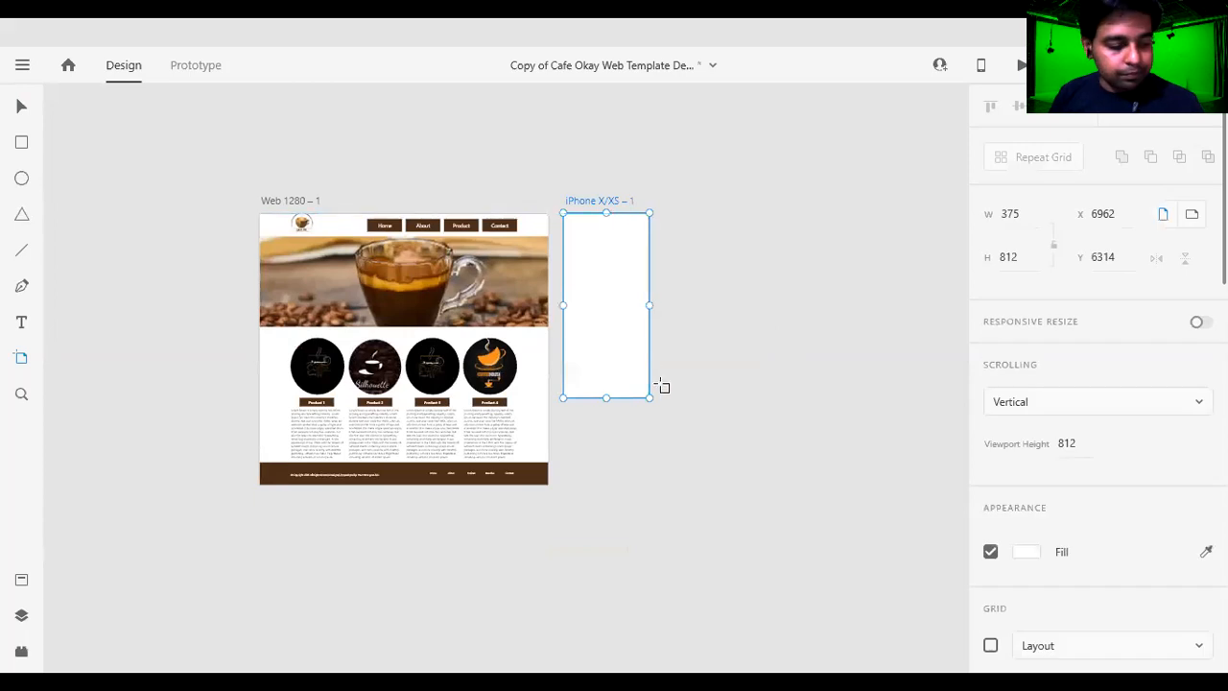
{"action": "key", "text": "Delete"}
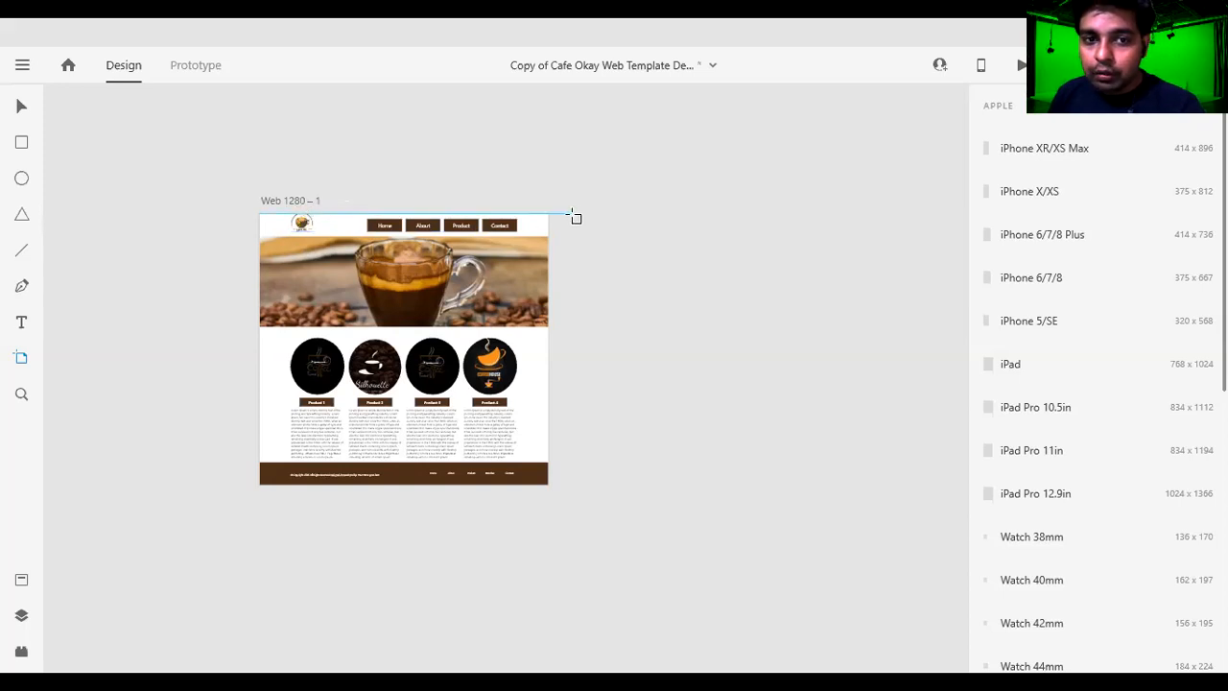
Draw a 1200 high artboard to the right of the Web 1280 – 1 page and set its width to 1280.
{"action": "left_click_drag", "start_coordinate": [576, 218], "coordinate": [896, 487]}
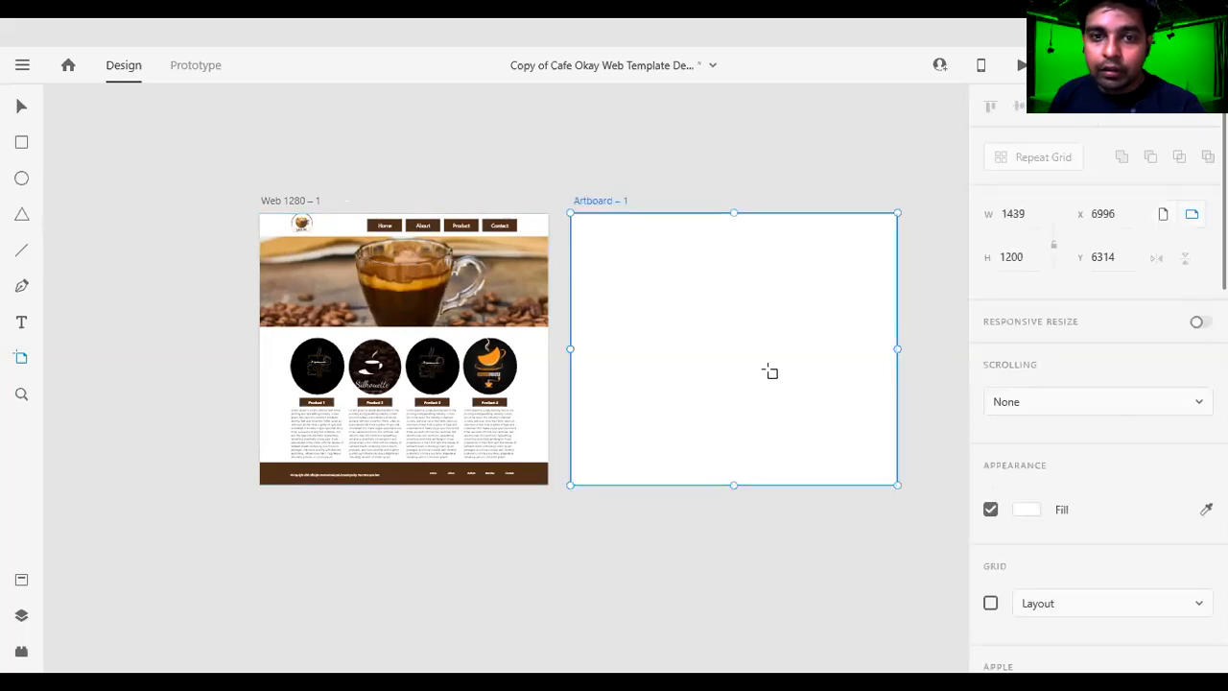
{"action": "left_click", "coordinate": [745, 348]}
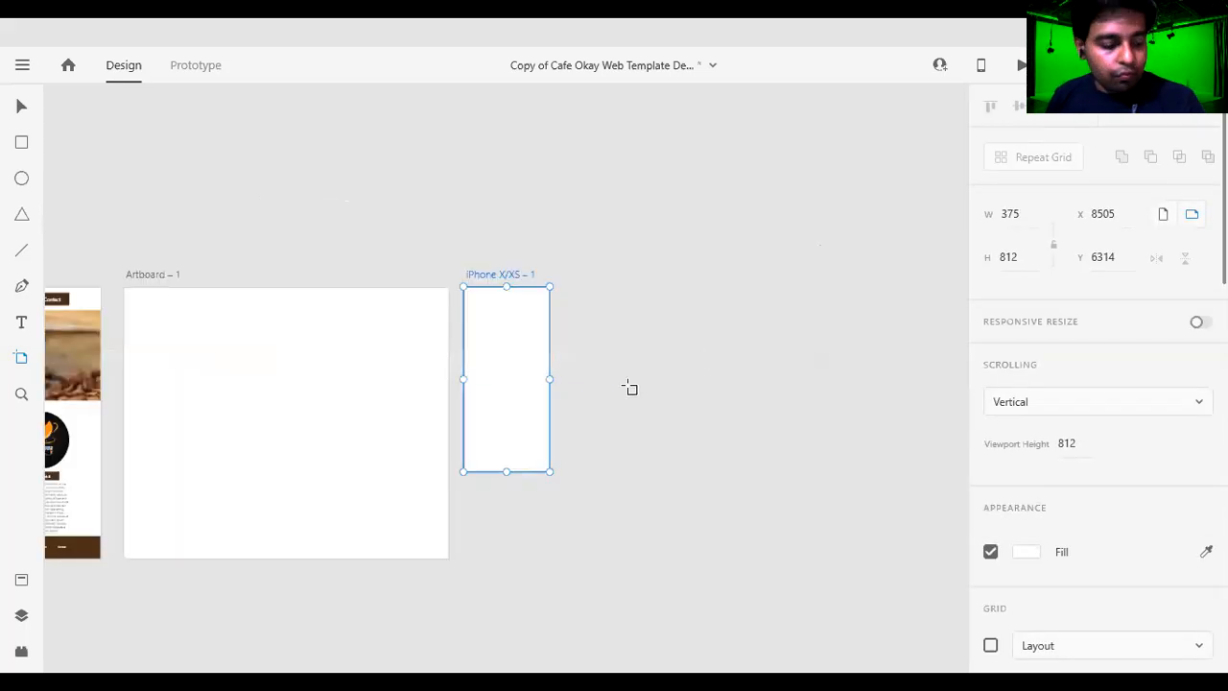
{"action": "key", "text": "ctrl+z"}
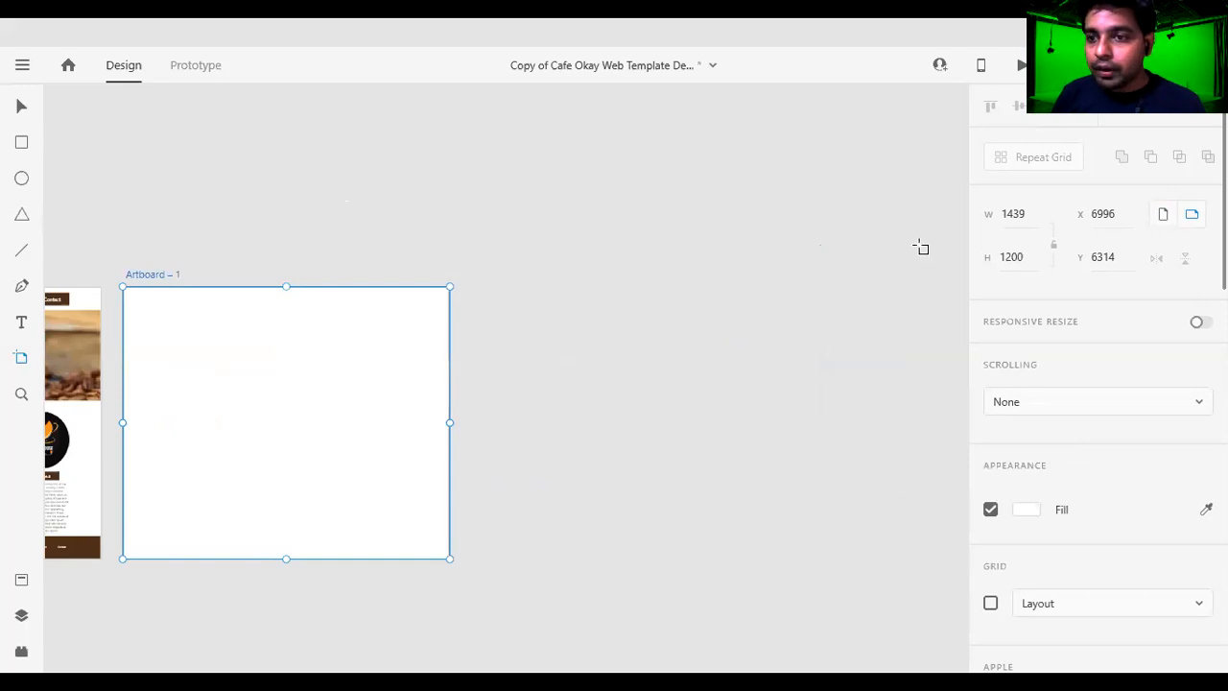
{"action": "left_click", "coordinate": [1018, 215]}
{"action": "type", "text": "1280"}
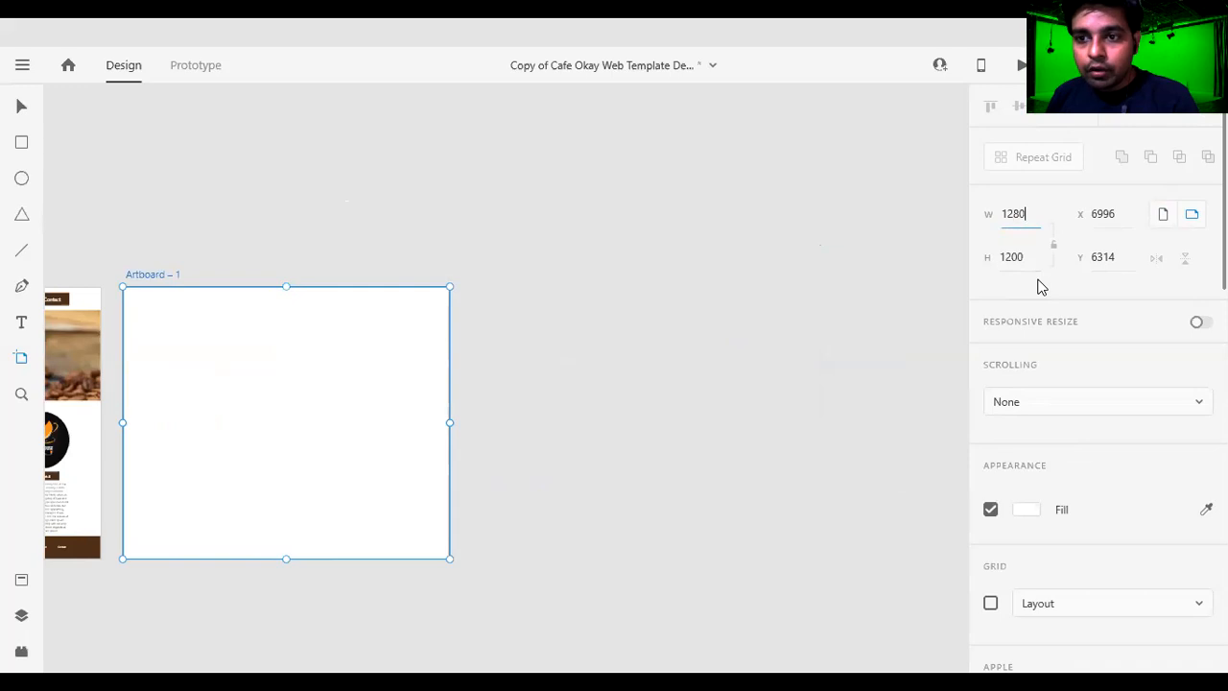
{"action": "key", "text": "Return"}
Add a third artboard to the right of the blank one and size it to 1280 by 1200.
{"action": "scroll", "coordinate": [419, 363], "scroll_direction": "down", "scroll_amount": 1}
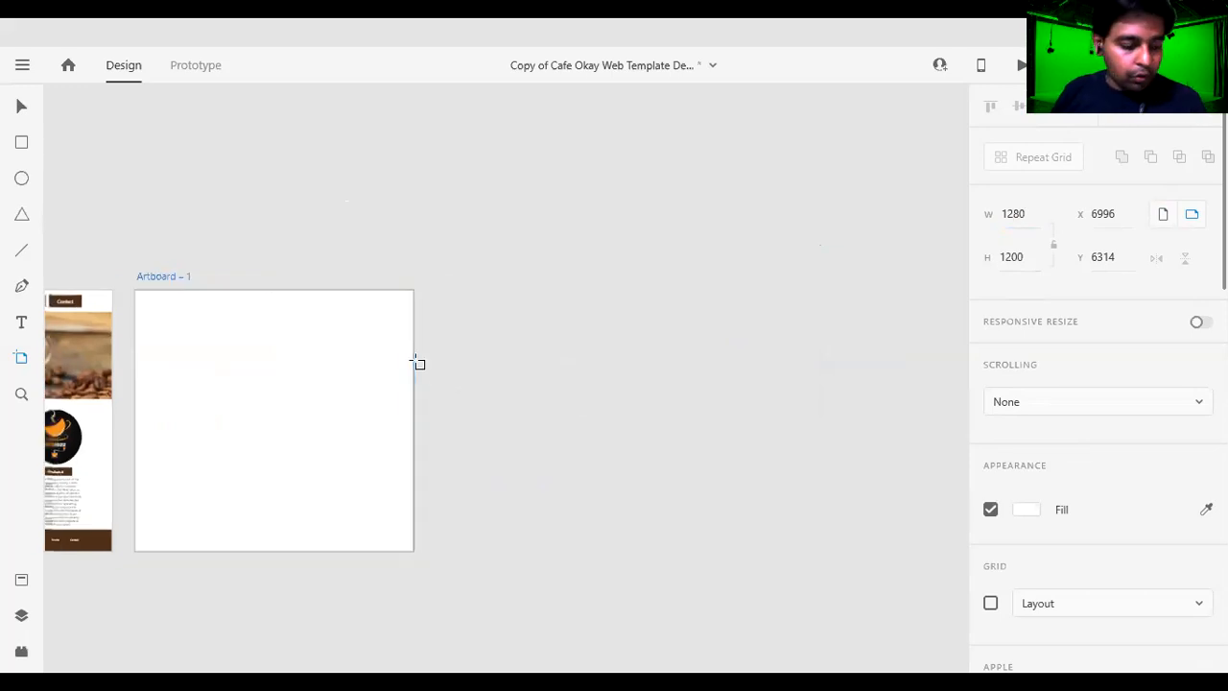
{"action": "scroll", "coordinate": [419, 363], "scroll_direction": "down", "scroll_amount": 4}
{"action": "left_click", "coordinate": [481, 378]}
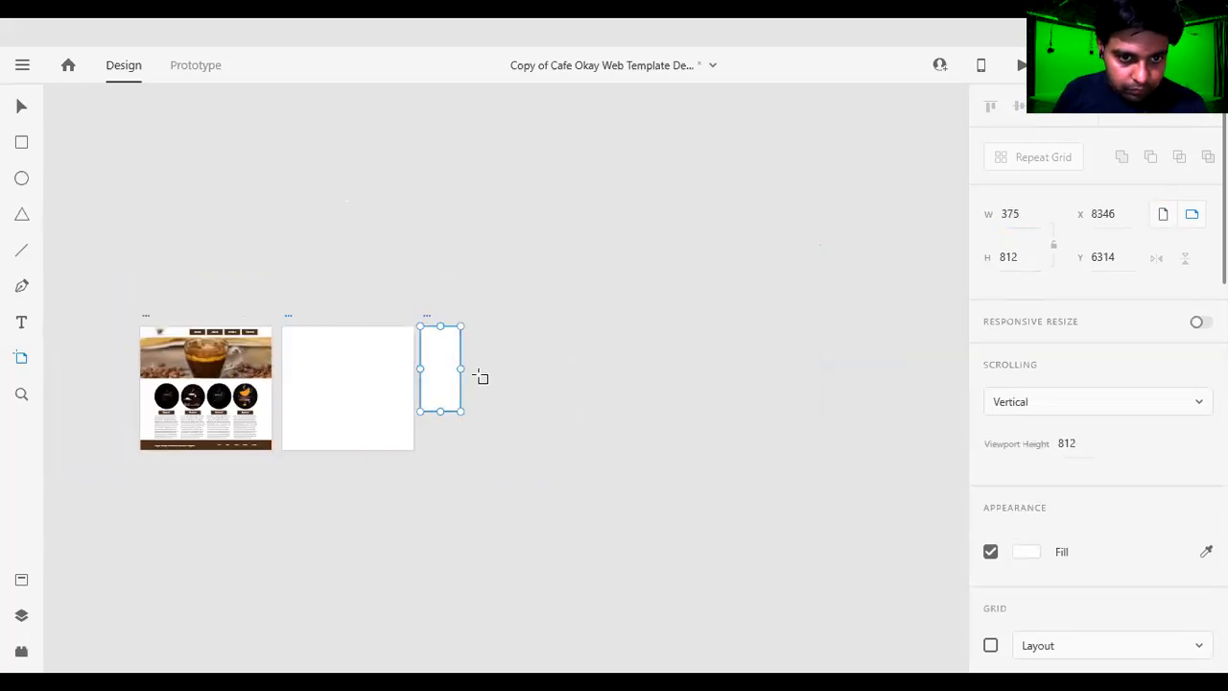
{"action": "left_click", "coordinate": [1032, 212]}
{"action": "left_click_drag", "start_coordinate": [1032, 211], "coordinate": [926, 212]}
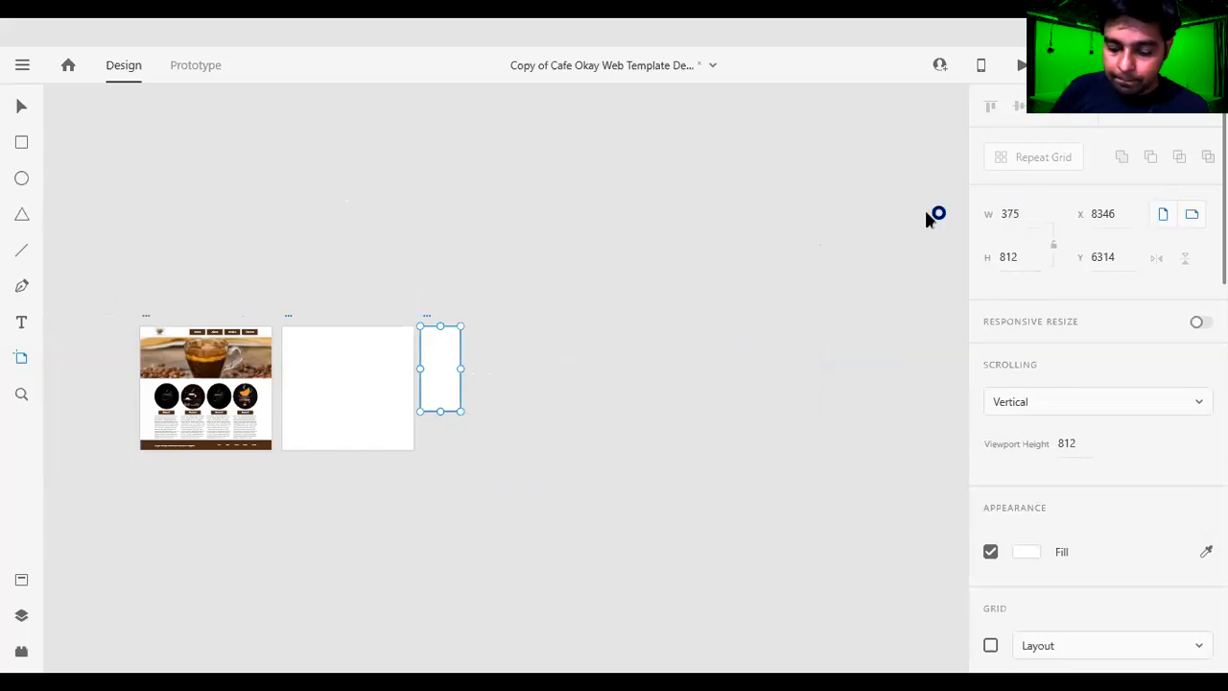
{"action": "left_click", "coordinate": [1024, 212]}
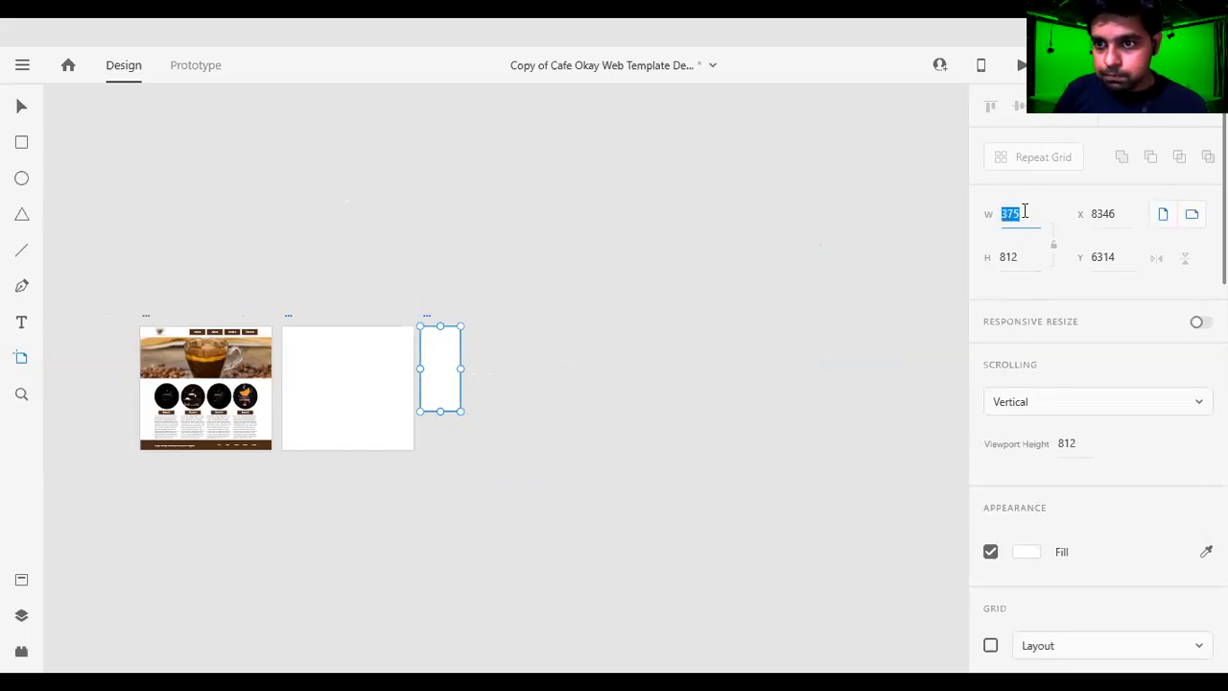
{"action": "type", "text": "1280"}
{"action": "key", "text": "Tab"}
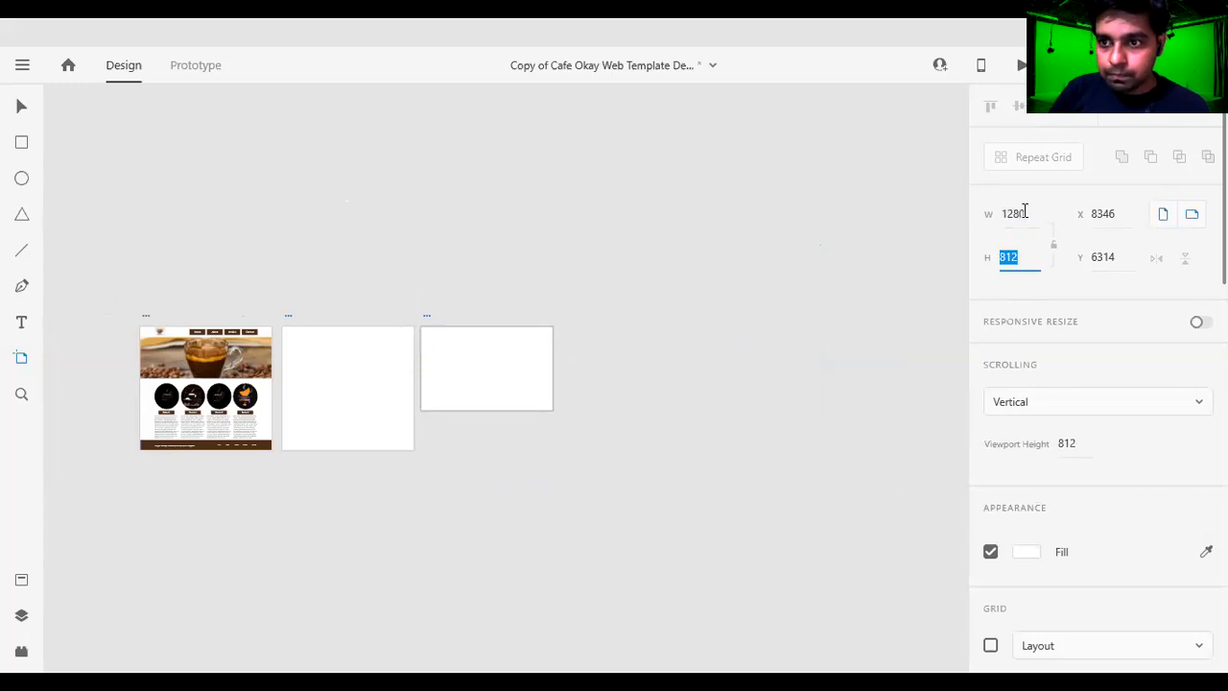
{"action": "type", "text": "1200"}
{"action": "key", "text": "Return"}
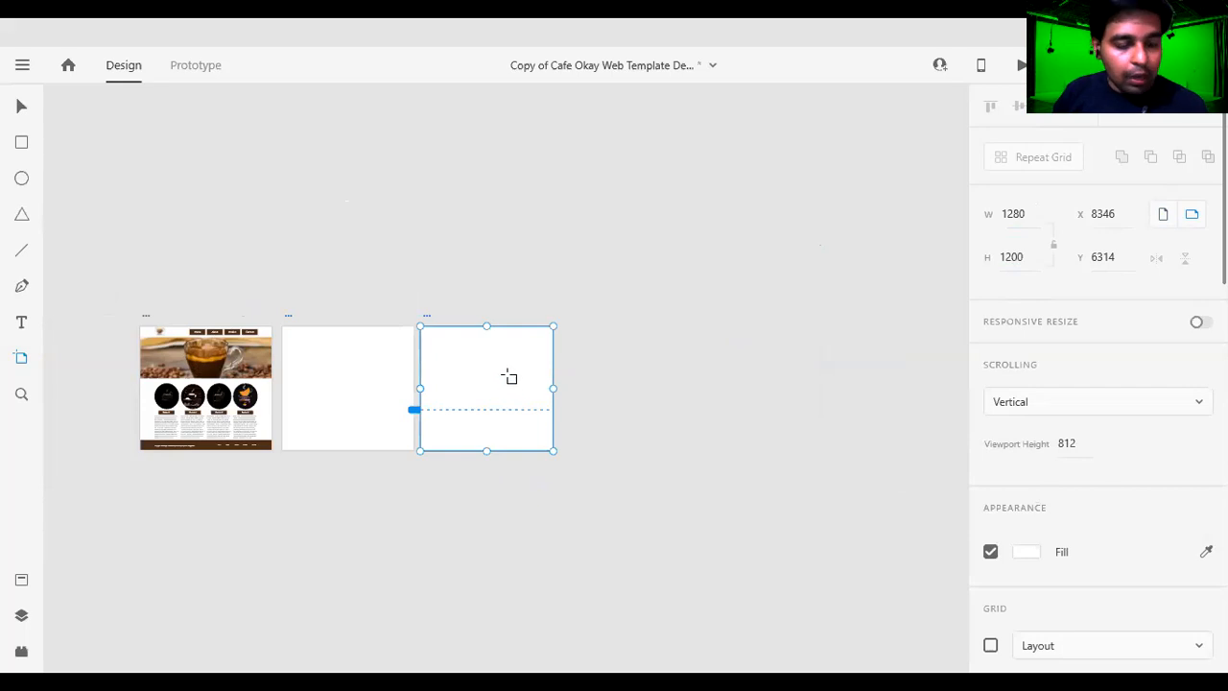
Add a fourth artboard at the end of the row with a width of 1280 and a height of 1200.
{"action": "left_click", "coordinate": [594, 403]}
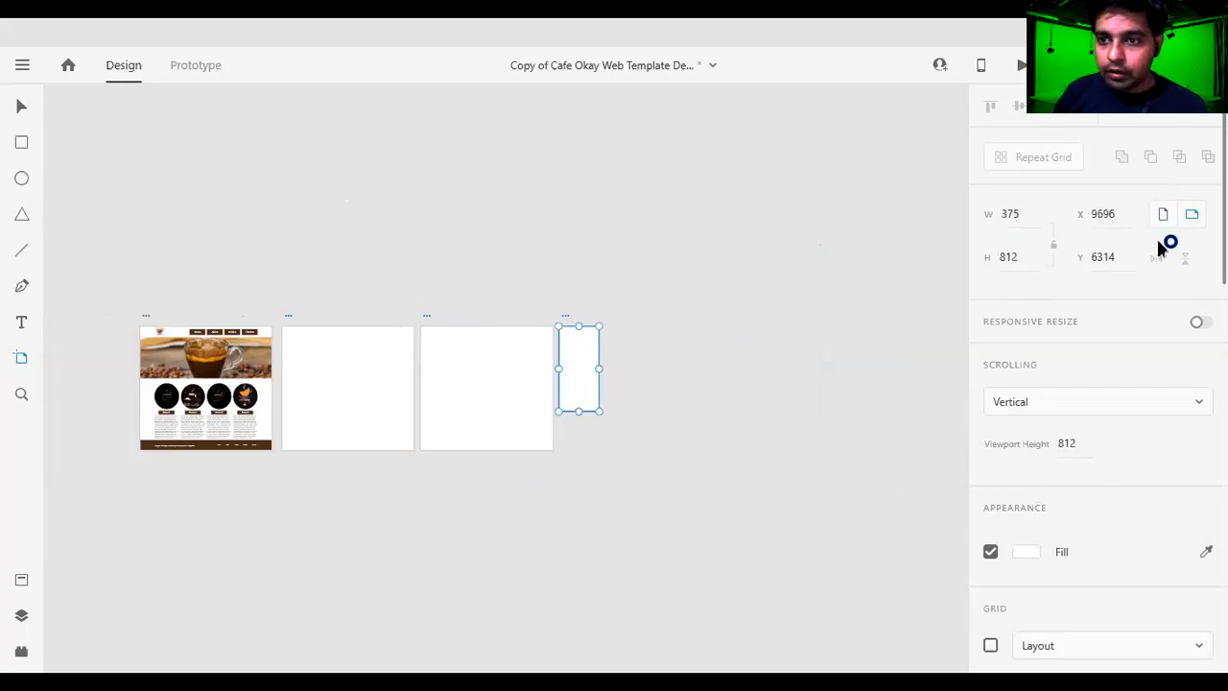
{"action": "left_click", "coordinate": [1007, 212]}
{"action": "type", "text": "1280"}
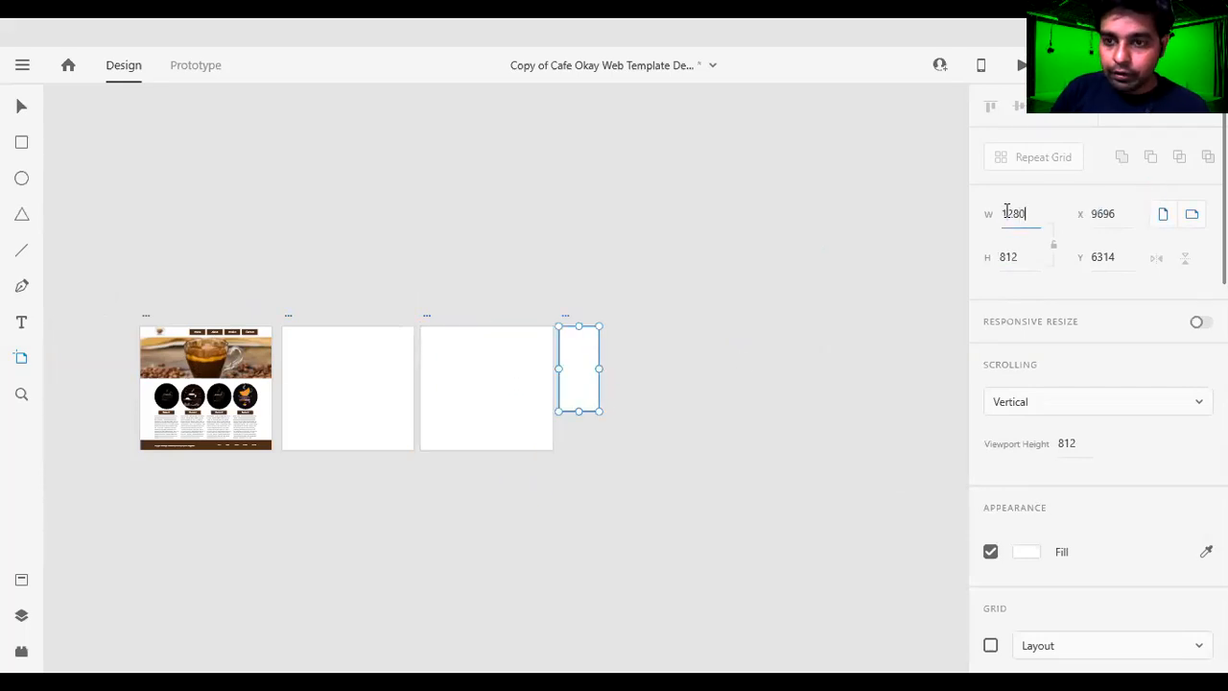
{"action": "key", "text": "Tab"}
{"action": "type", "text": "1200"}
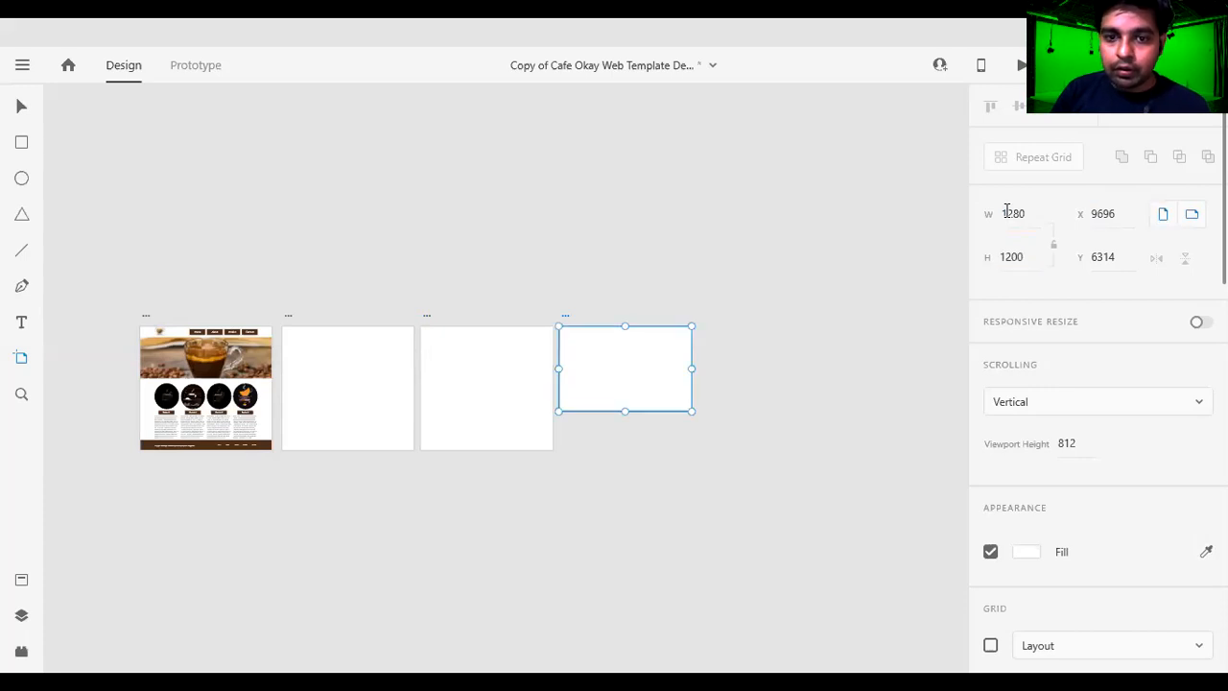
Apply the 1200 height to the fourth artboard and look over the row of four artboards.
{"action": "key", "text": "Return"}
{"action": "left_click", "coordinate": [23, 107]}
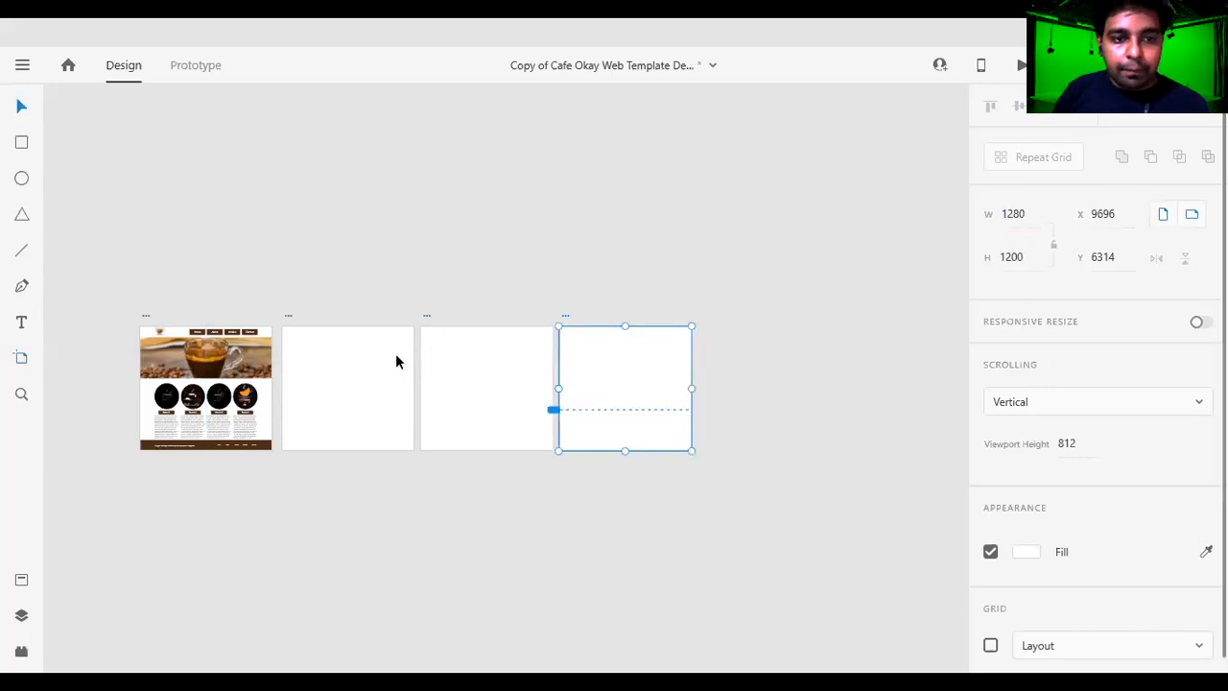
{"action": "scroll", "coordinate": [294, 403], "scroll_direction": "up", "scroll_amount": 2}
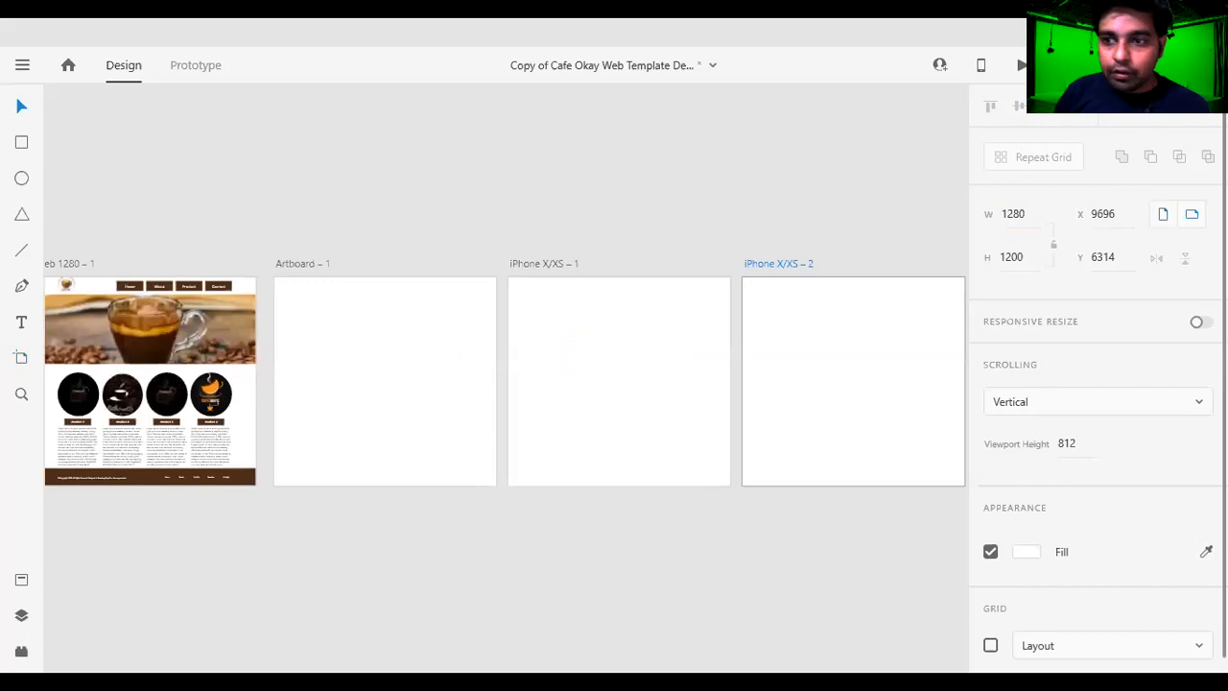
{"action": "scroll", "coordinate": [413, 195], "scroll_direction": "down", "scroll_amount": 2}
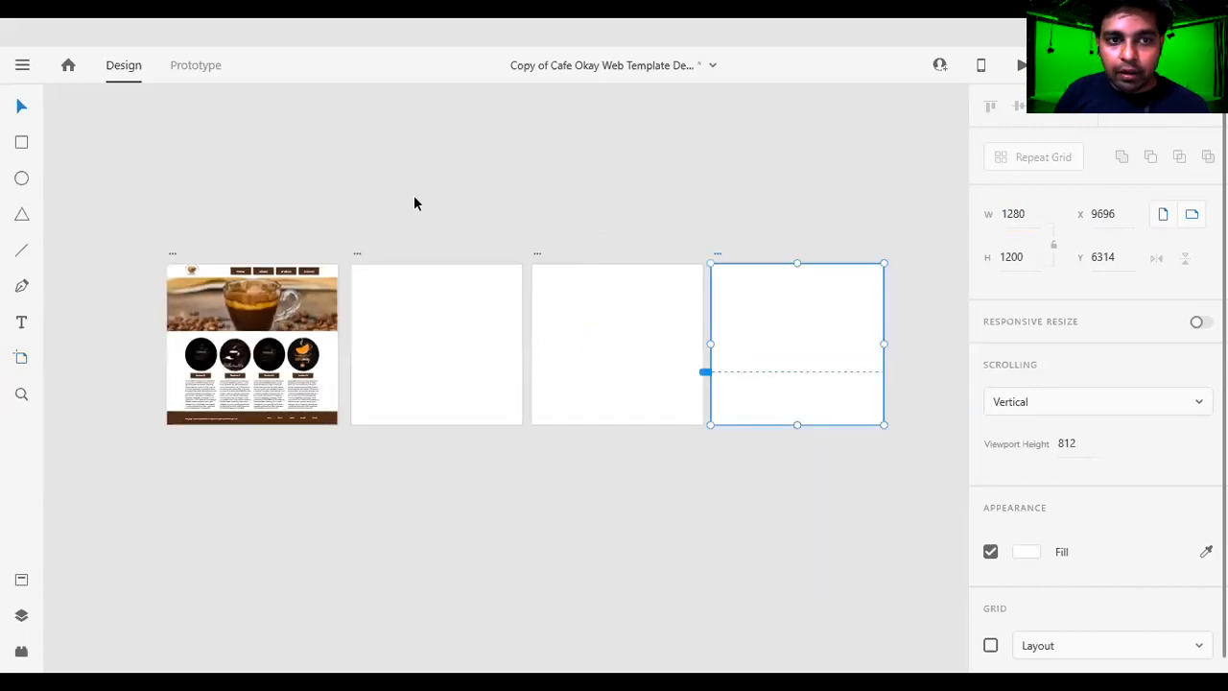
{"action": "scroll", "coordinate": [261, 295], "scroll_direction": "up", "scroll_amount": 1}
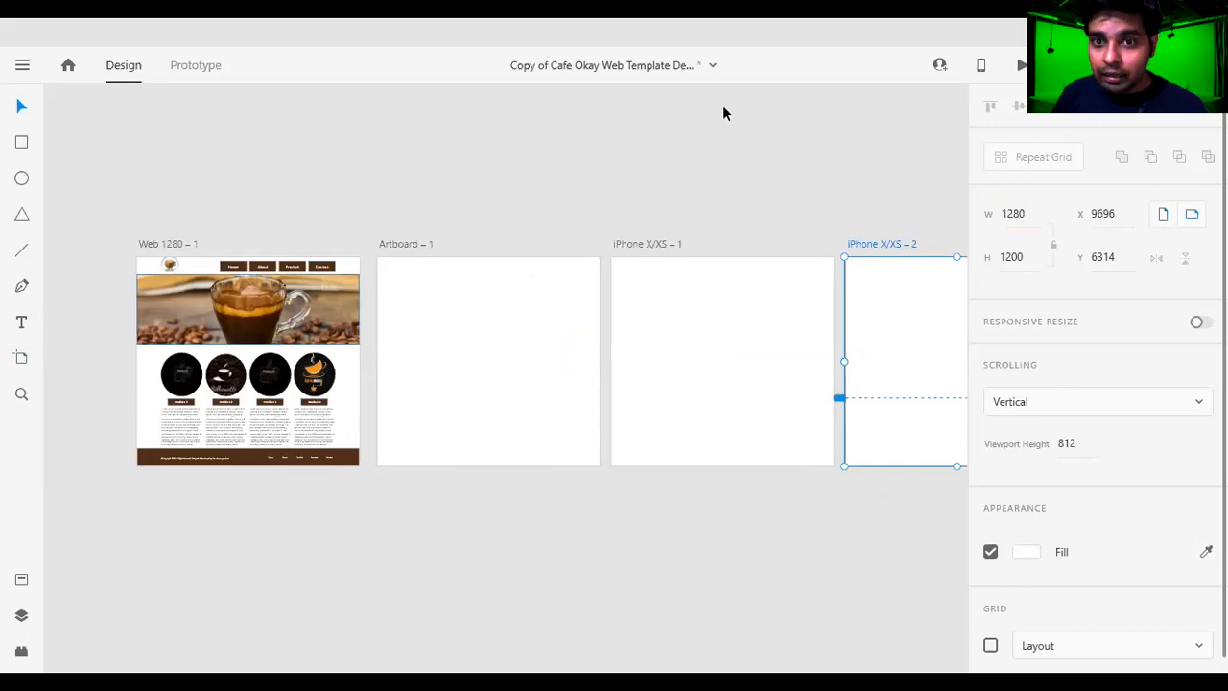
{"action": "scroll", "coordinate": [803, 140], "scroll_direction": "down", "scroll_amount": 1}
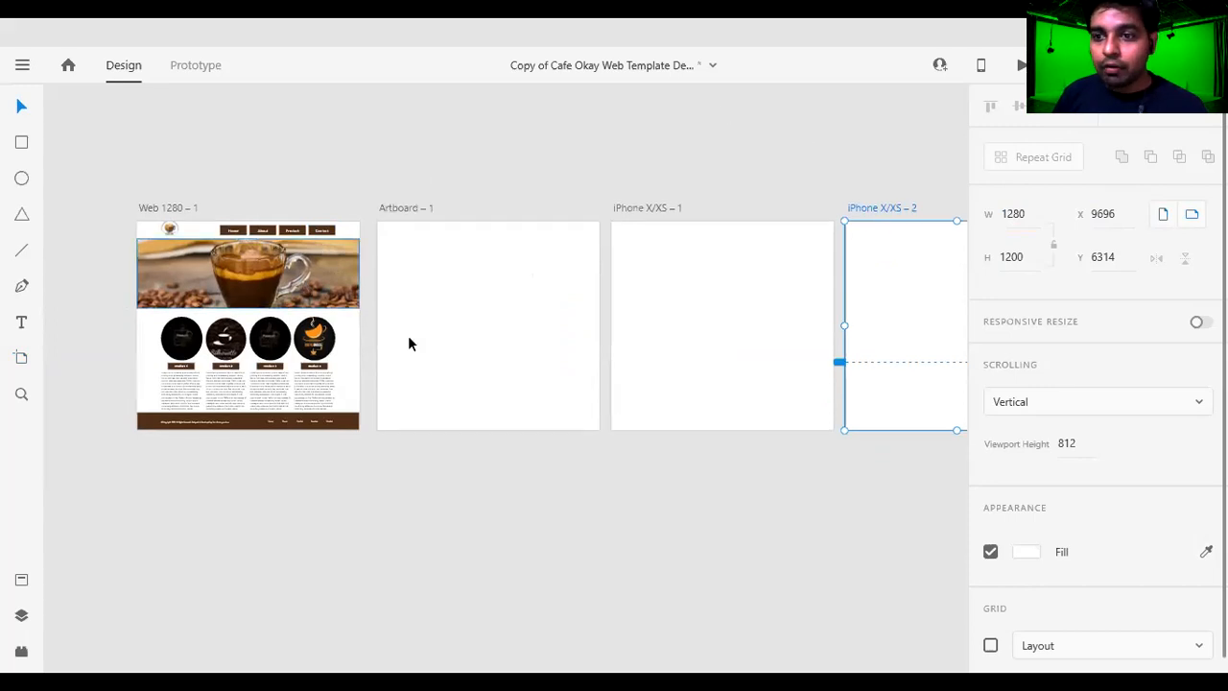
Examine the artboard names along the row by selecting their titles, leaving every name as it is.
{"action": "left_click", "coordinate": [661, 261]}
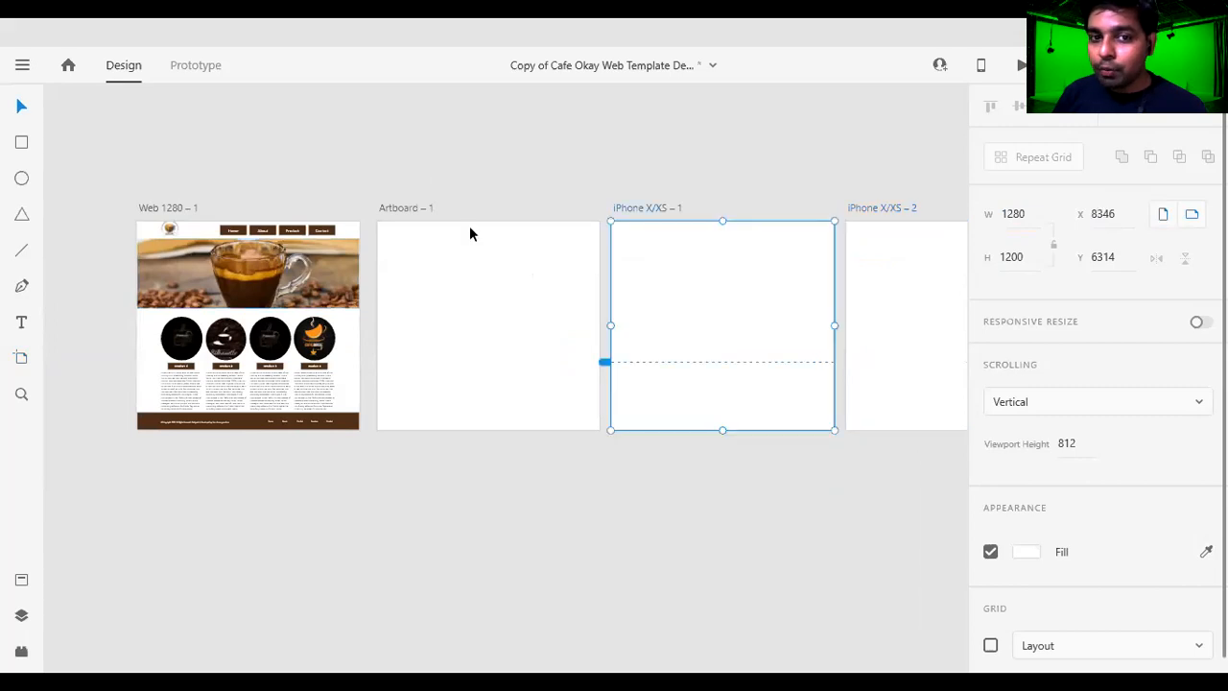
{"action": "left_click", "coordinate": [412, 208]}
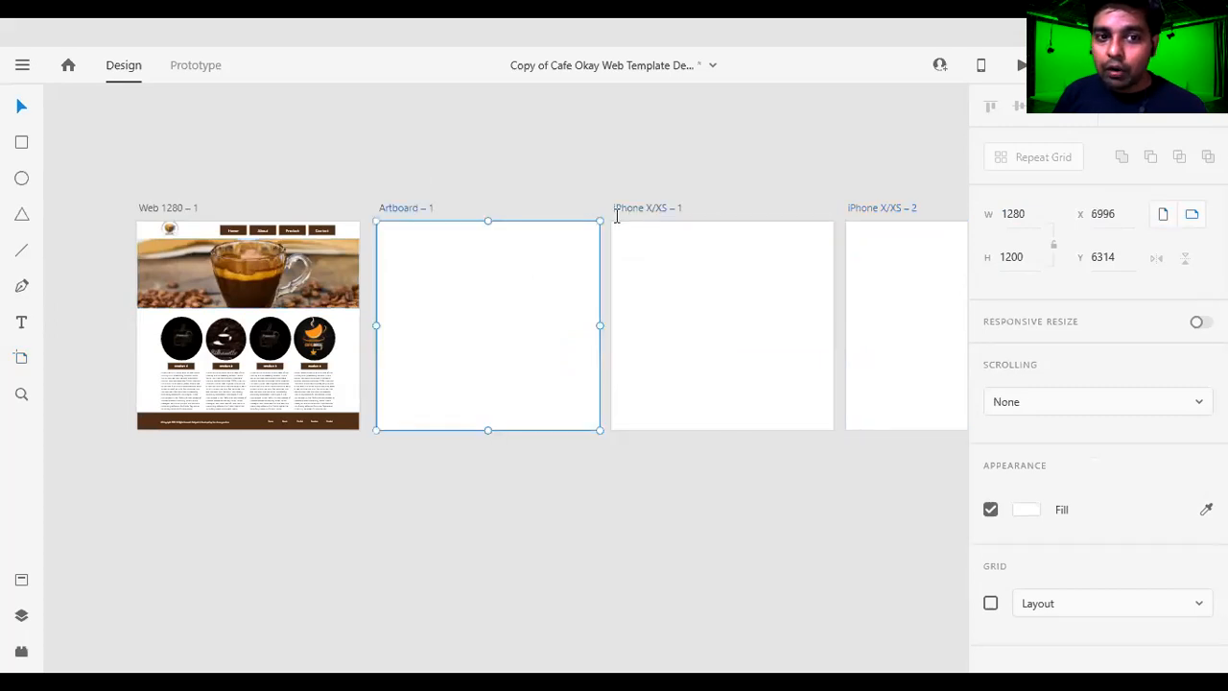
{"action": "double_click", "coordinate": [629, 209]}
{"action": "key", "text": "Escape"}
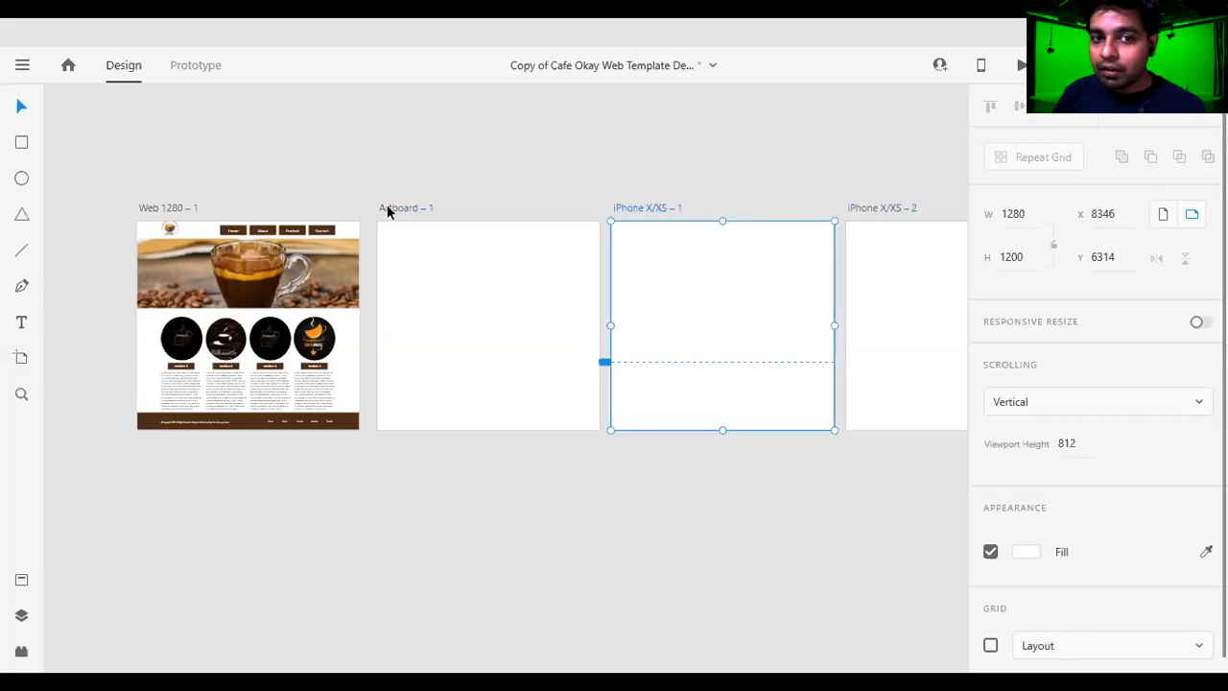
{"action": "left_click", "coordinate": [393, 208]}
{"action": "double_click", "coordinate": [438, 205]}
{"action": "triple_click", "coordinate": [388, 208]}
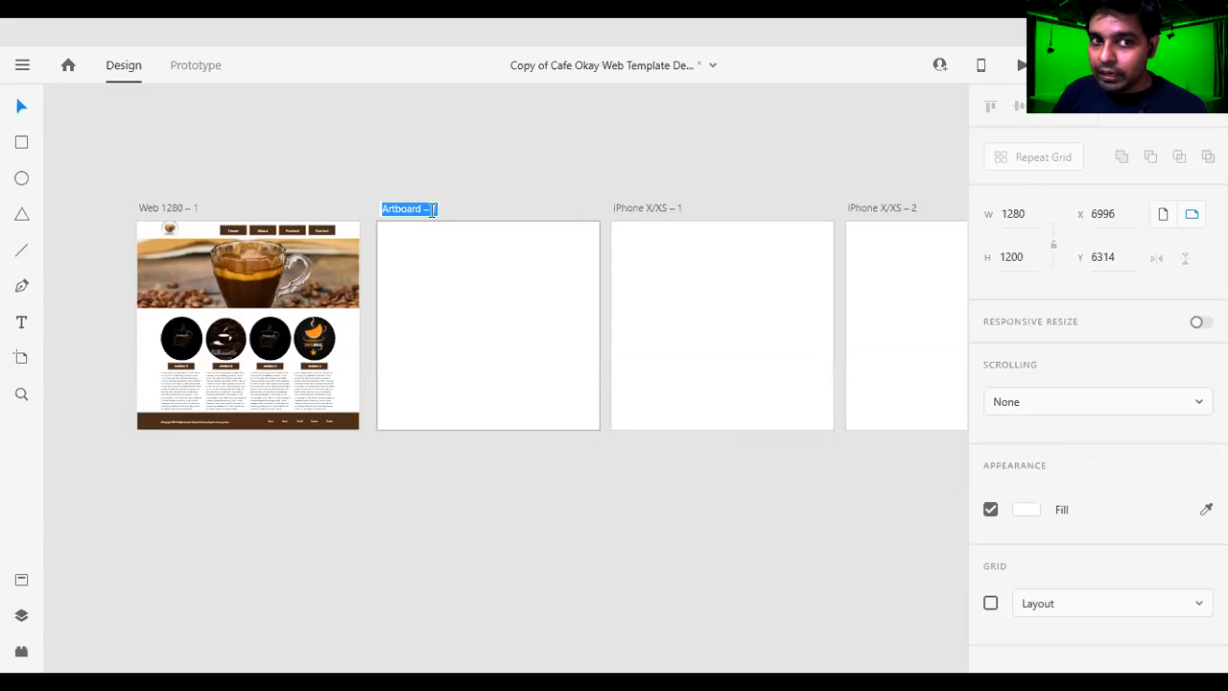
{"action": "key", "text": "Return"}
{"action": "double_click", "coordinate": [199, 205]}
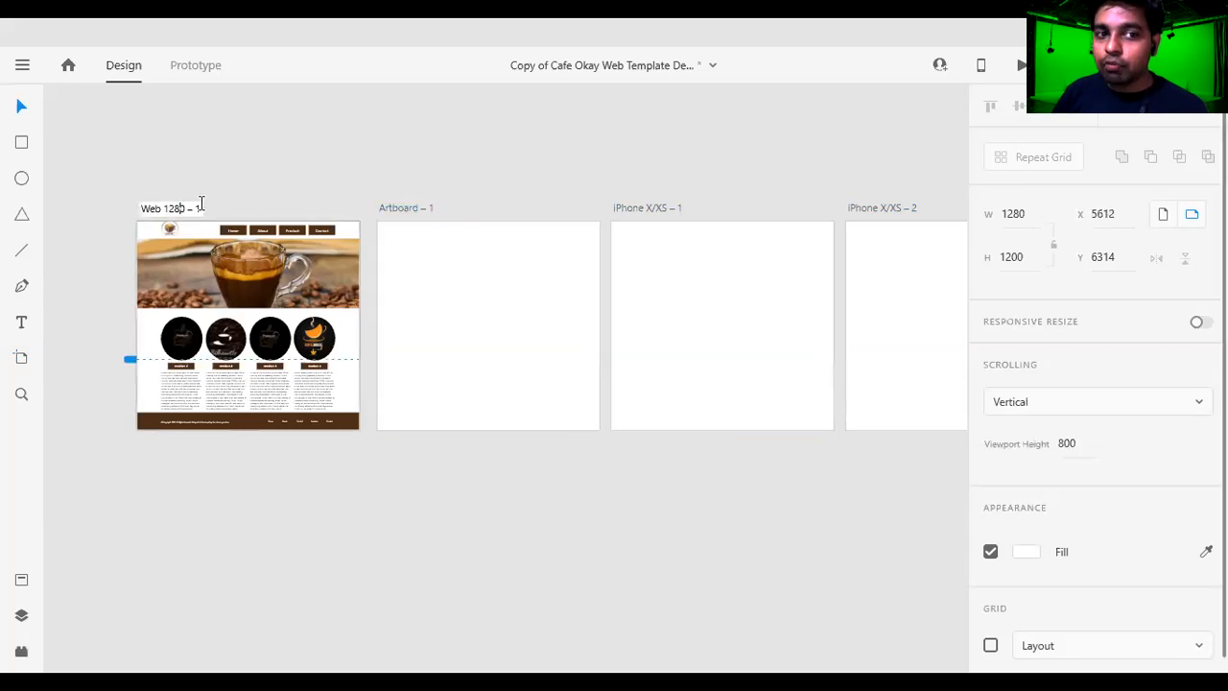
{"action": "left_click", "coordinate": [405, 208]}
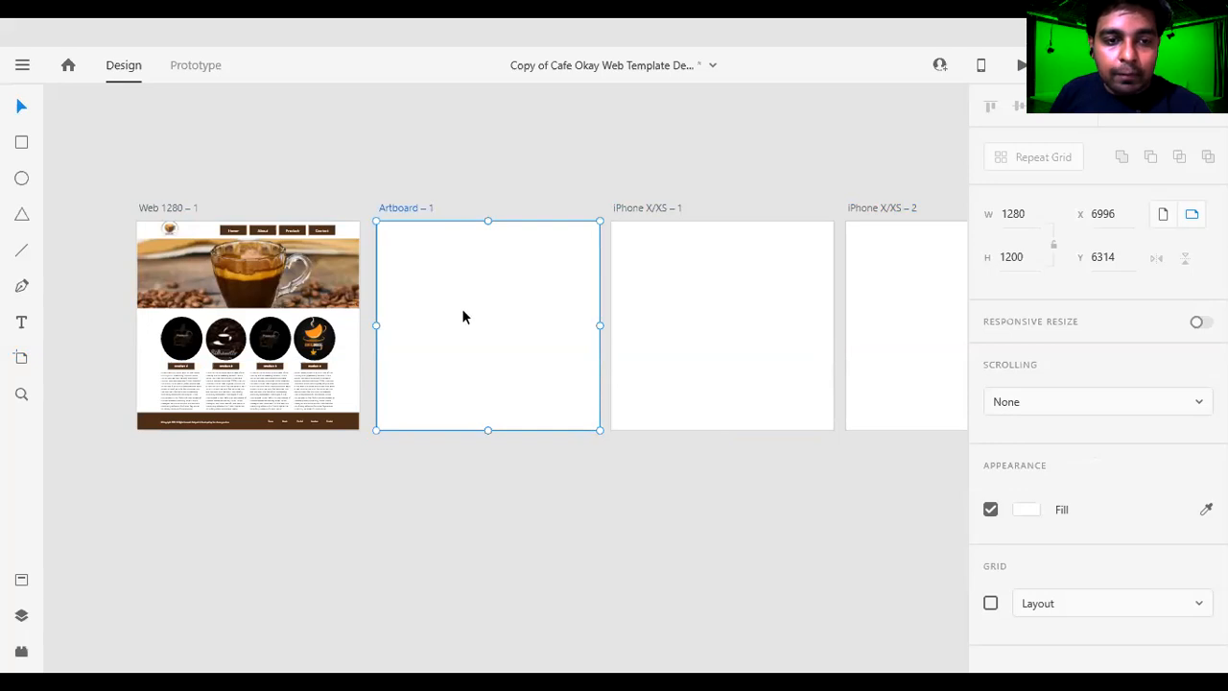
Switch to prototype mode and select the whole Web 1280 – 1 page.
{"action": "left_click", "coordinate": [195, 66]}
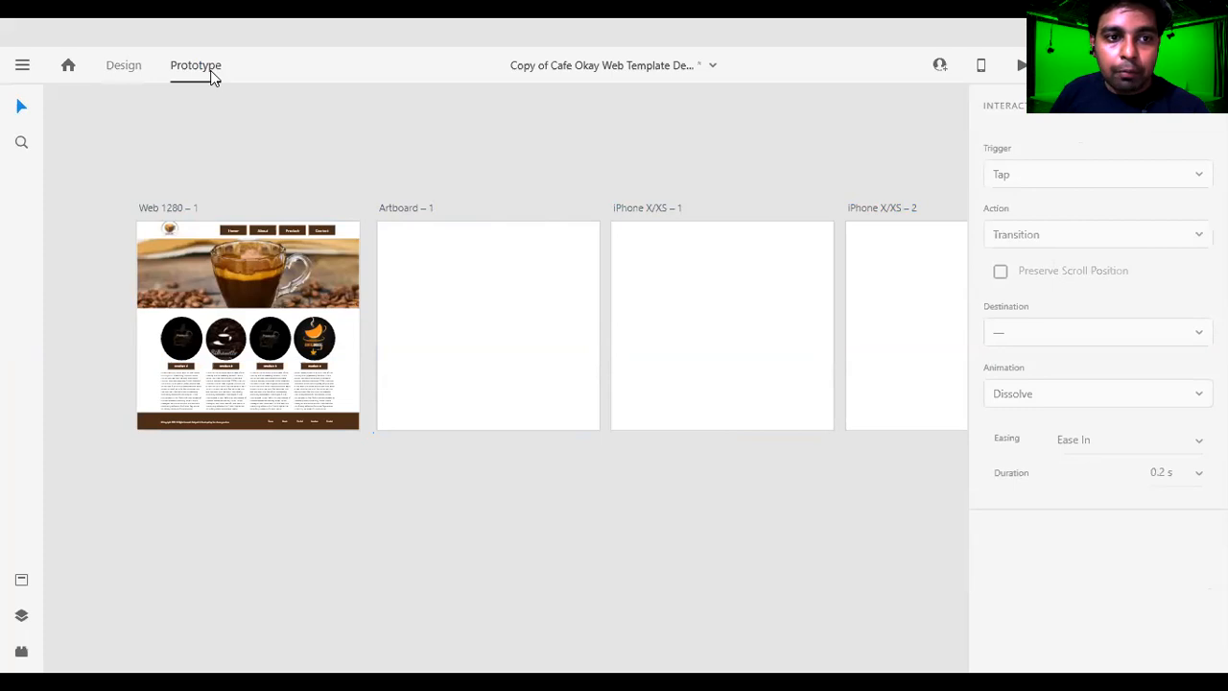
{"action": "left_click", "coordinate": [358, 227]}
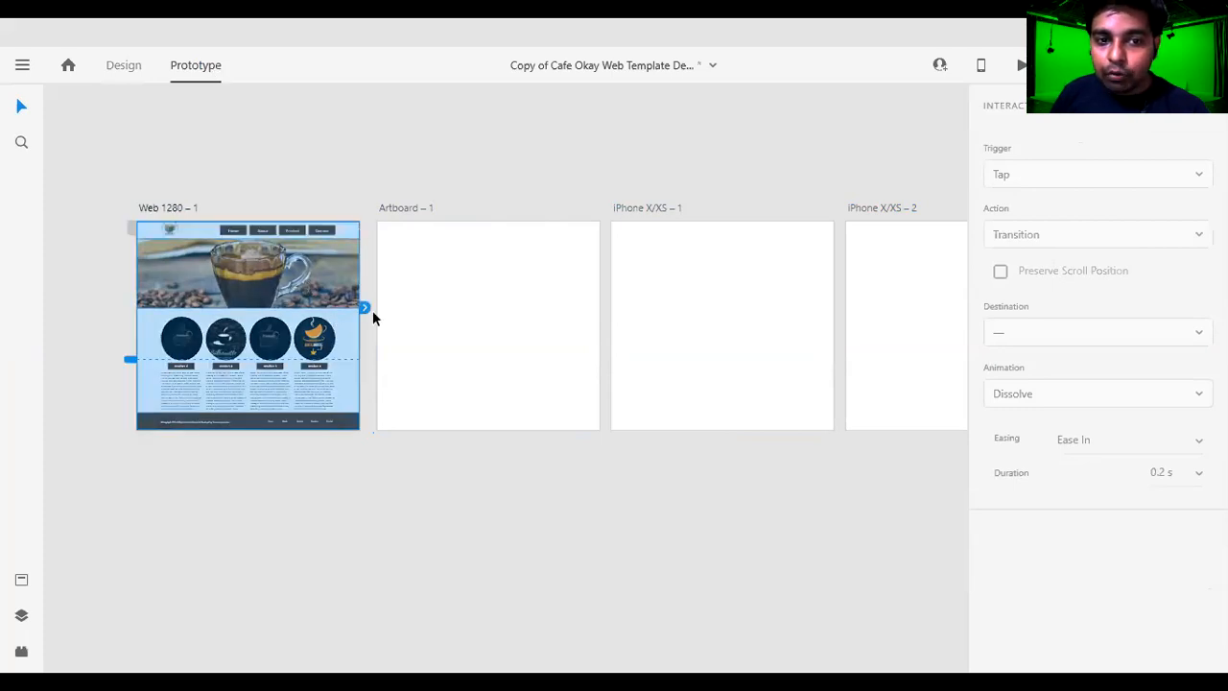
Try out the prototype connector of the whole Web 1280 – 1 page around Artboard – 1 and the navigation buttons.
{"action": "left_click_drag", "start_coordinate": [368, 311], "coordinate": [384, 303]}
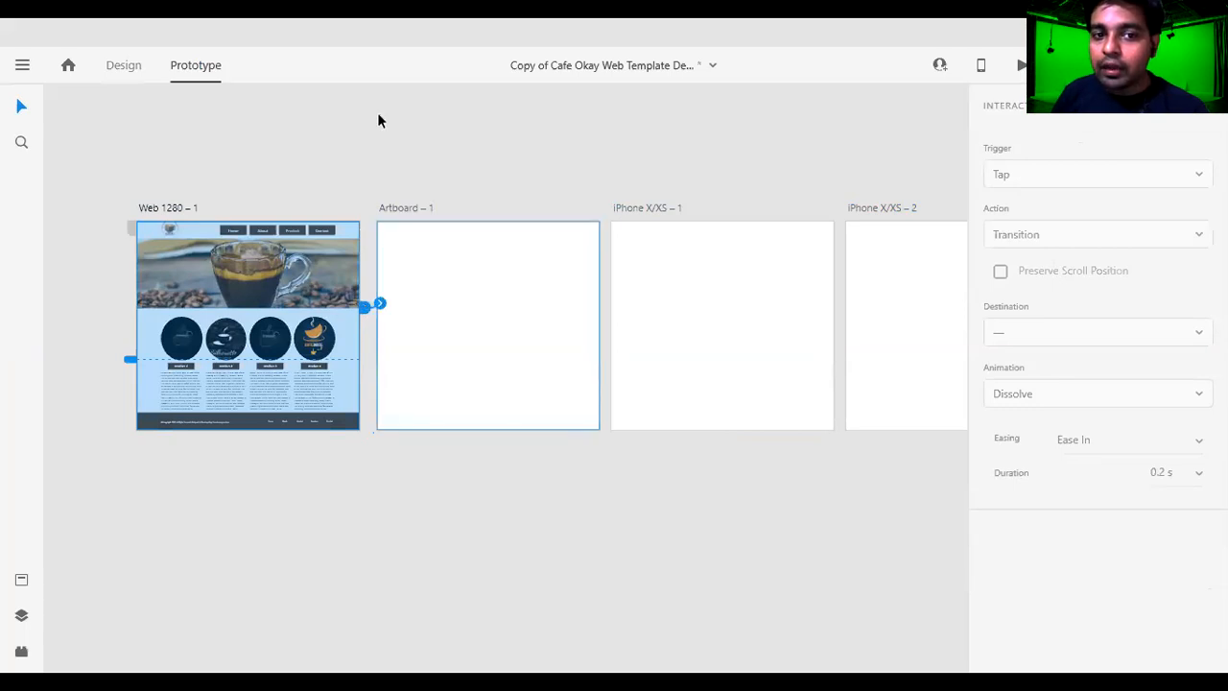
{"action": "left_click_drag", "start_coordinate": [378, 114], "coordinate": [330, 115]}
{"action": "left_click_drag", "start_coordinate": [349, 173], "coordinate": [387, 368]}
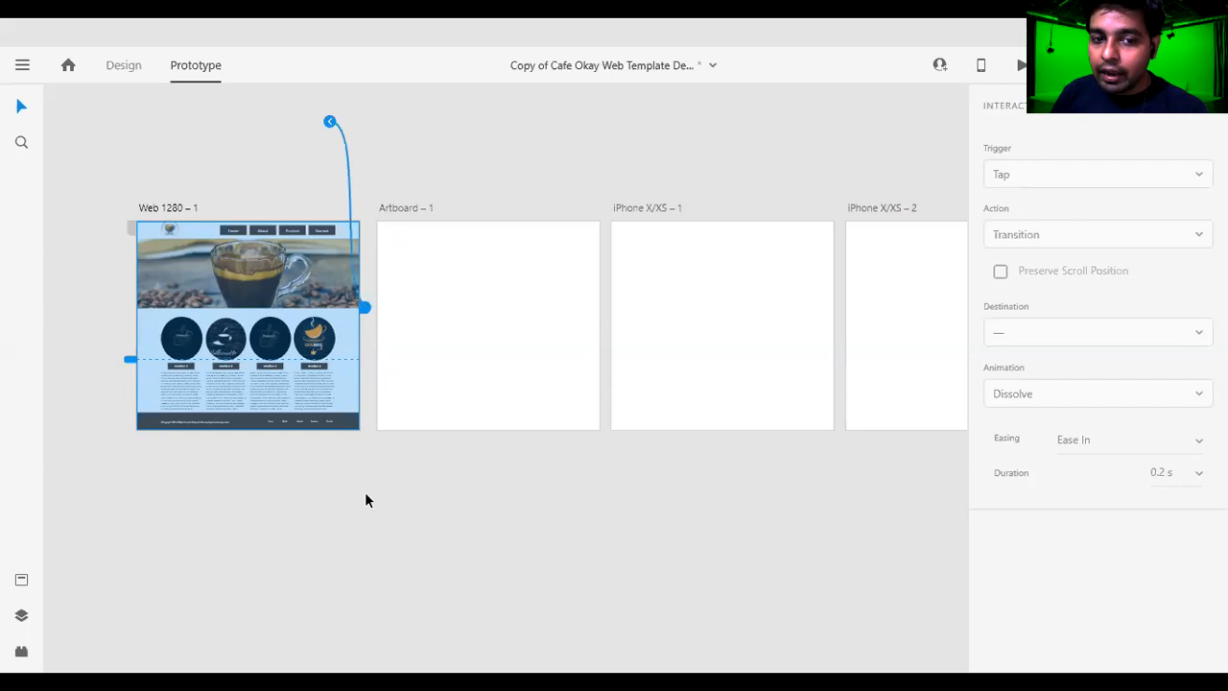
{"action": "left_click_drag", "start_coordinate": [380, 510], "coordinate": [212, 309]}
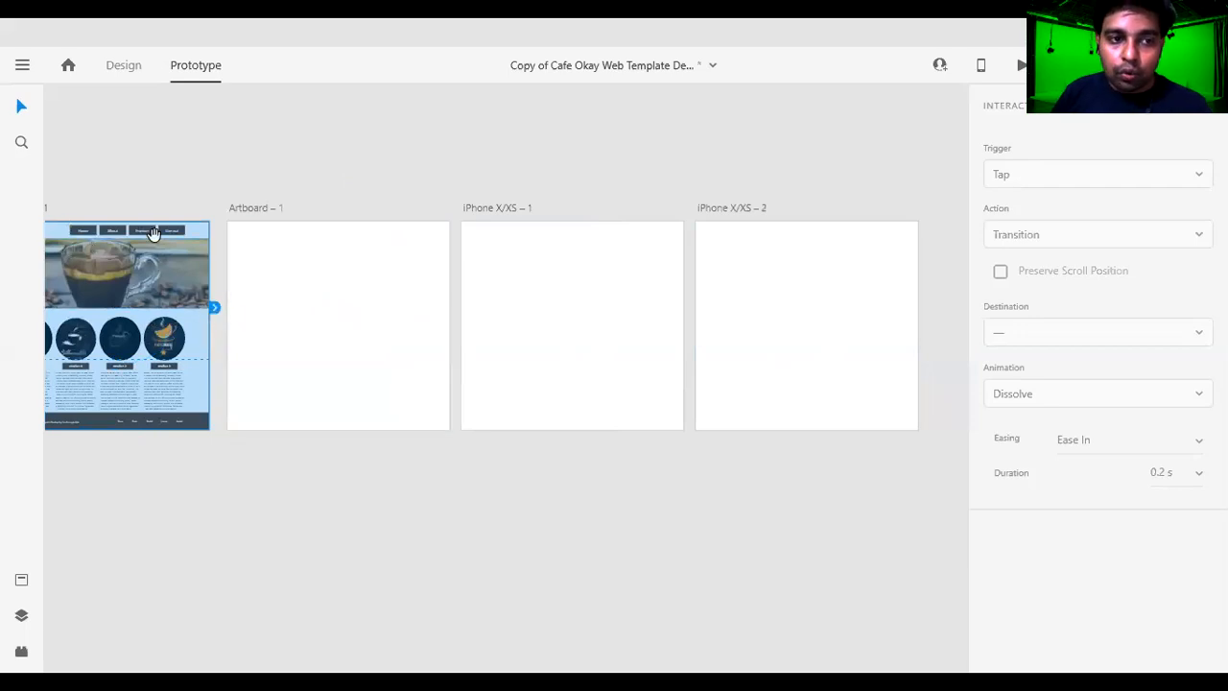
{"action": "left_click_drag", "start_coordinate": [91, 242], "coordinate": [268, 258]}
{"action": "scroll", "coordinate": [267, 258], "scroll_direction": "up", "scroll_amount": 3}
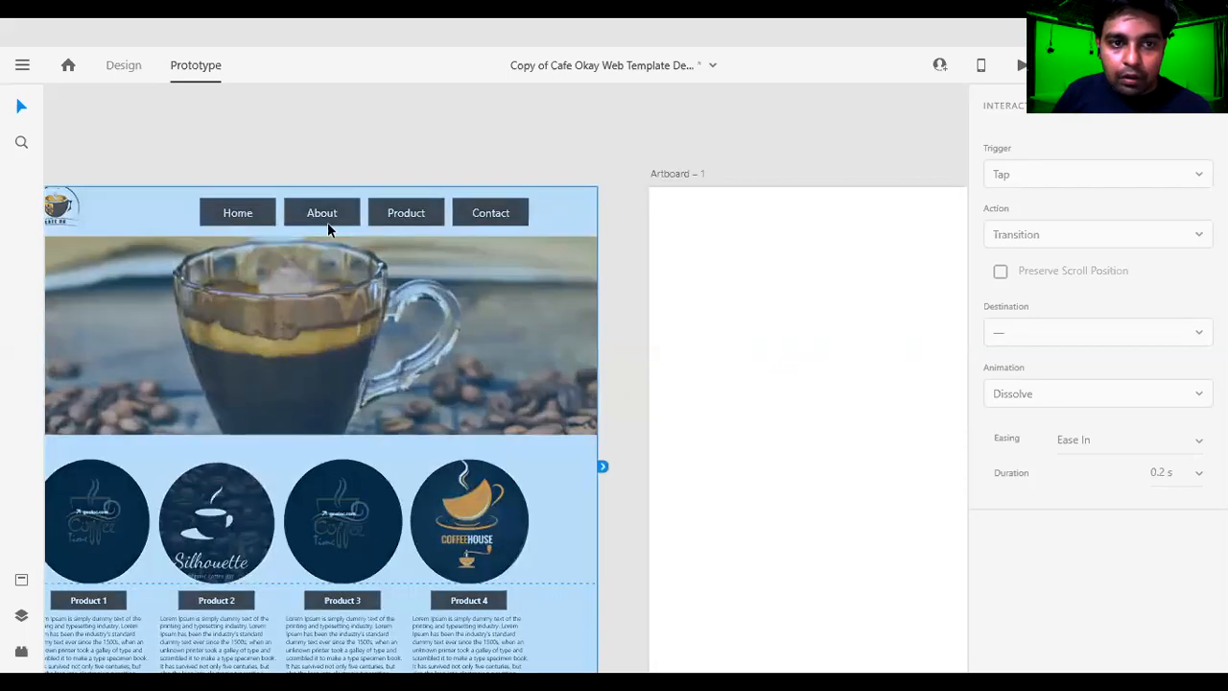
{"action": "left_click_drag", "start_coordinate": [601, 467], "coordinate": [328, 222]}
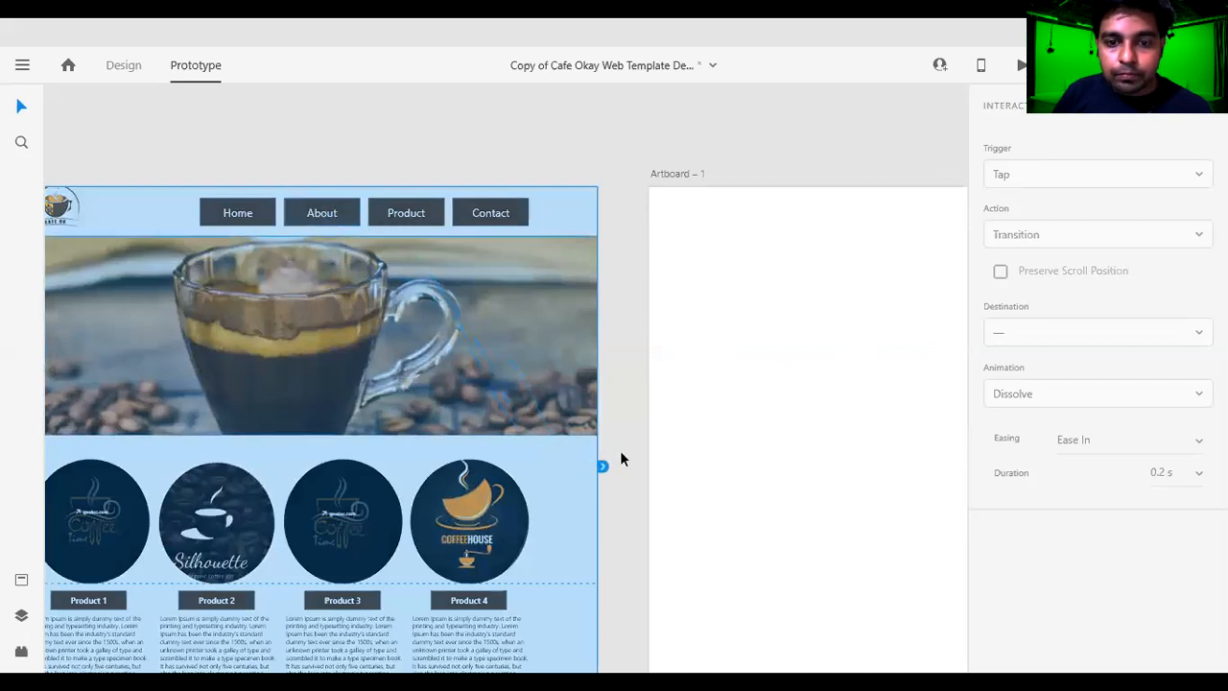
Rename the Artboard – 1 artboard to ABOUT.
{"action": "scroll", "coordinate": [598, 454], "scroll_direction": "down", "scroll_amount": 3}
{"action": "left_click", "coordinate": [601, 258]}
{"action": "double_click", "coordinate": [601, 258]}
{"action": "double_click", "coordinate": [602, 258]}
{"action": "key", "text": "ctrl+a"}
{"action": "type", "text": "A"}
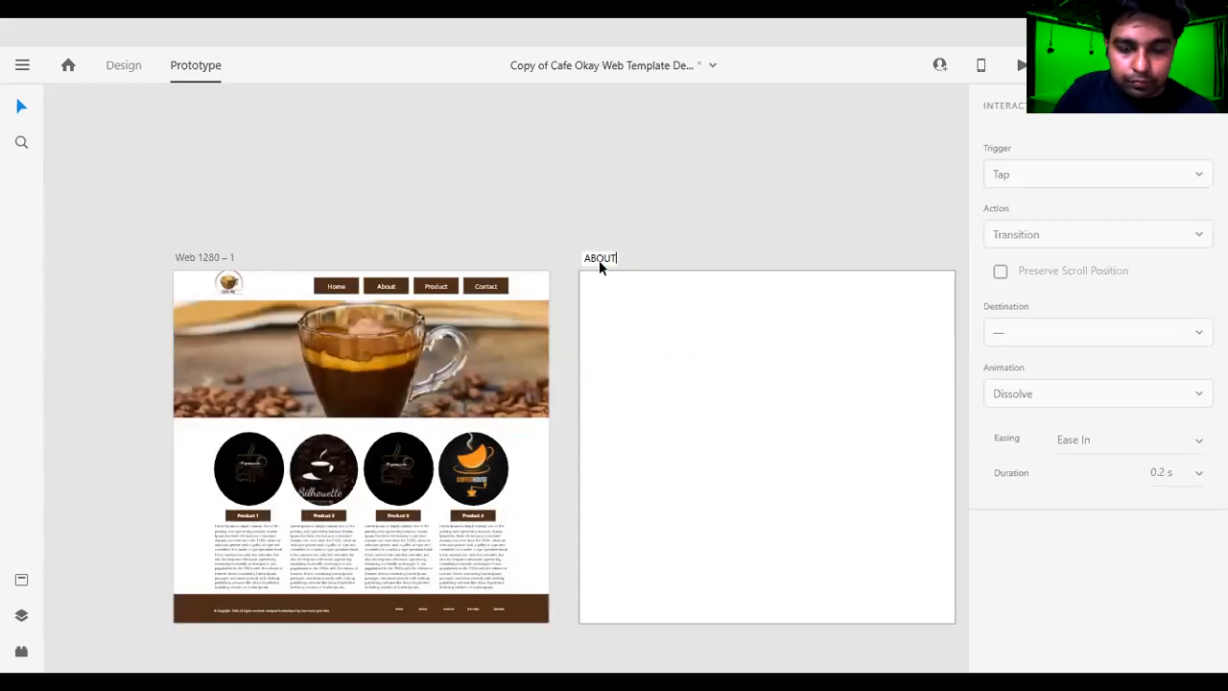
{"action": "type", "text": "BOUT"}
{"action": "key", "text": "Return"}
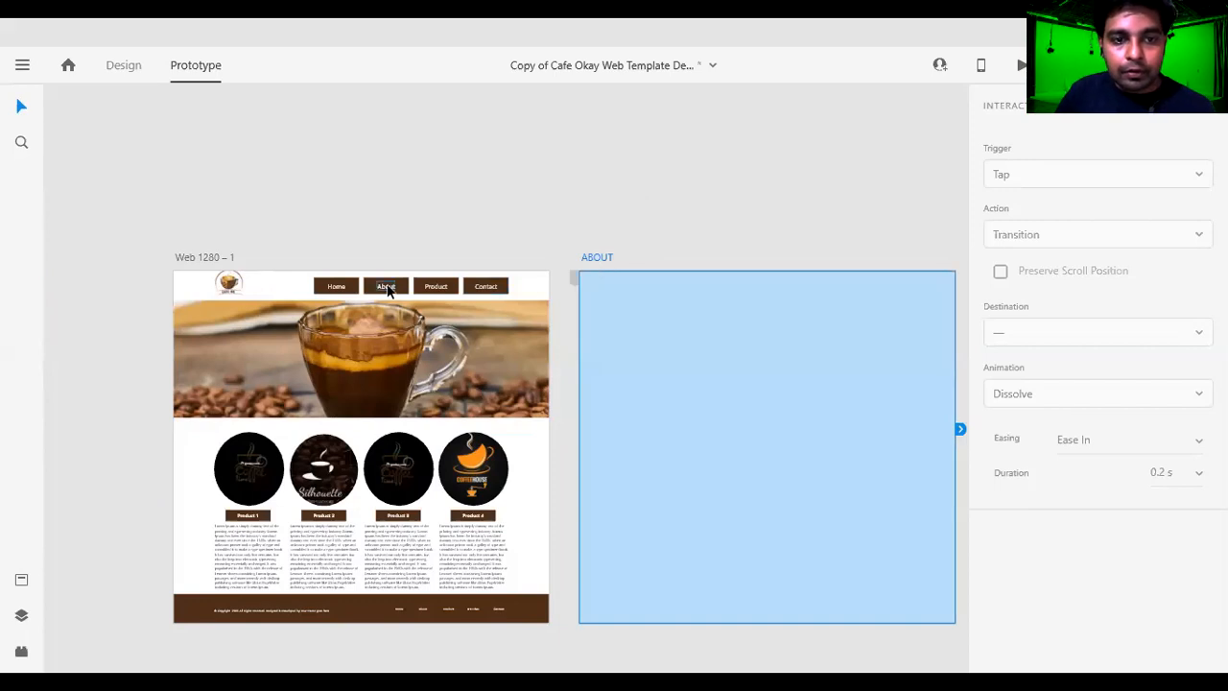
Link the About label in the Web 1280 – 1 page's navigation to the ABOUT artboard.
{"action": "left_click", "coordinate": [389, 290]}
{"action": "left_click_drag", "start_coordinate": [407, 375], "coordinate": [341, 249]}
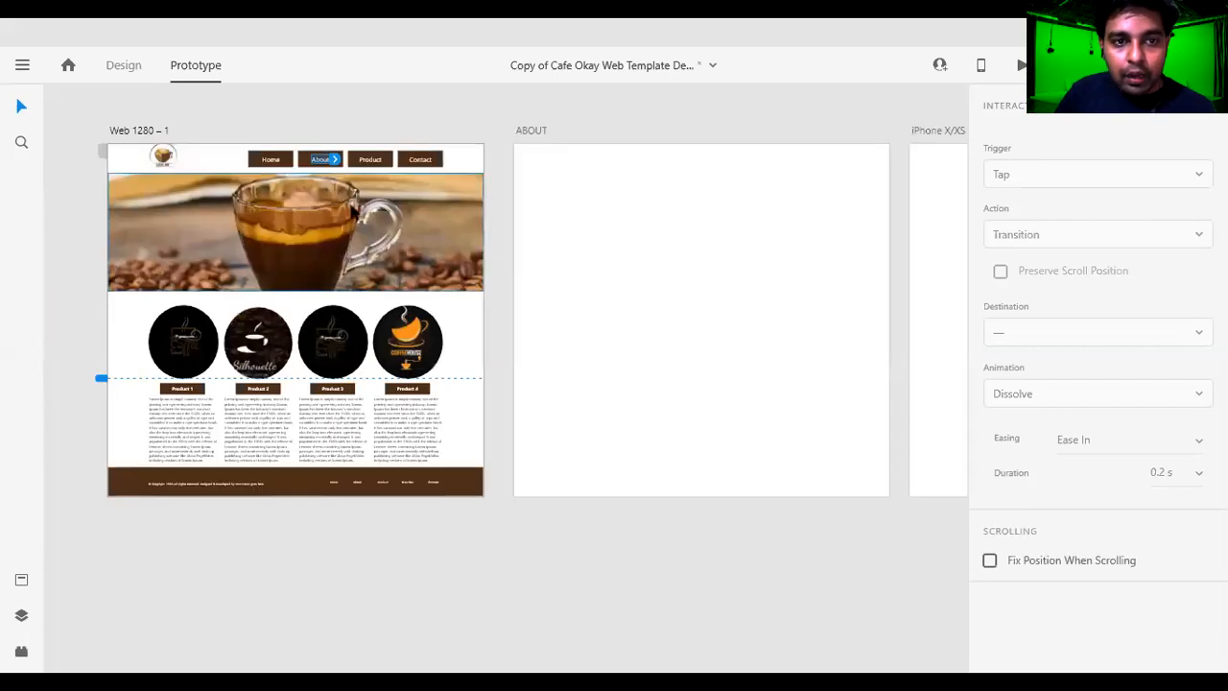
{"action": "left_click_drag", "start_coordinate": [334, 159], "coordinate": [516, 324]}
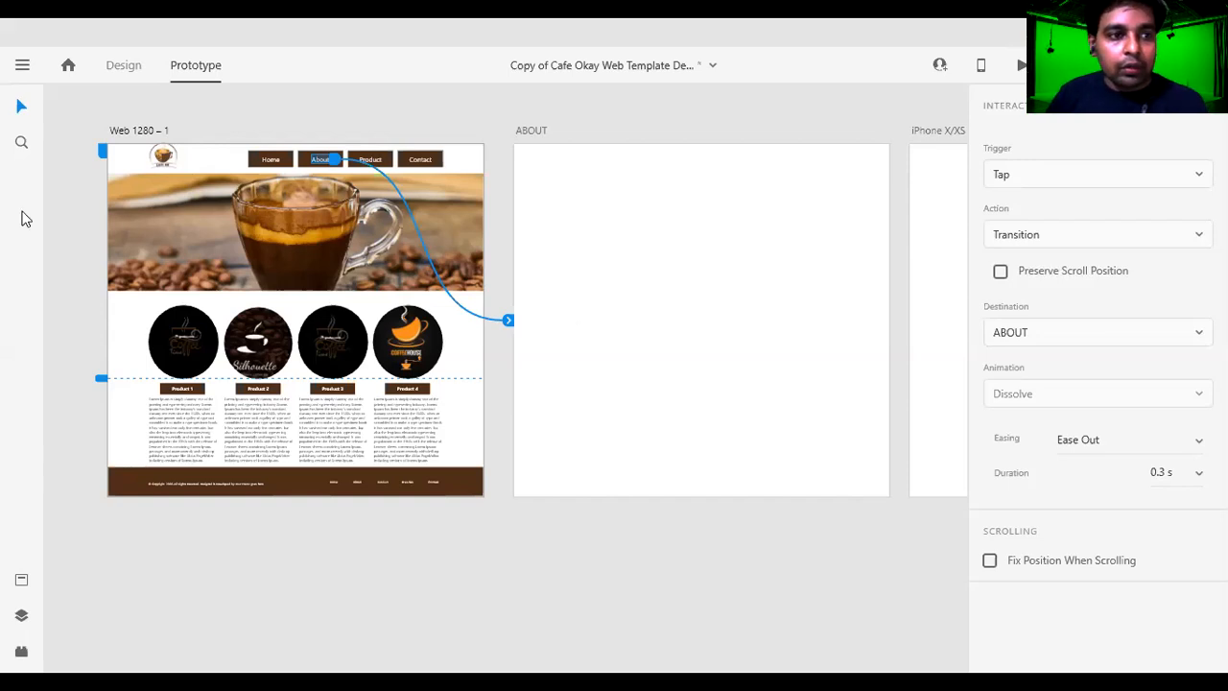
Return to design mode and draw a rectangle about 757 by 745 in the middle of the ABOUT artboard.
{"action": "left_click", "coordinate": [684, 302]}
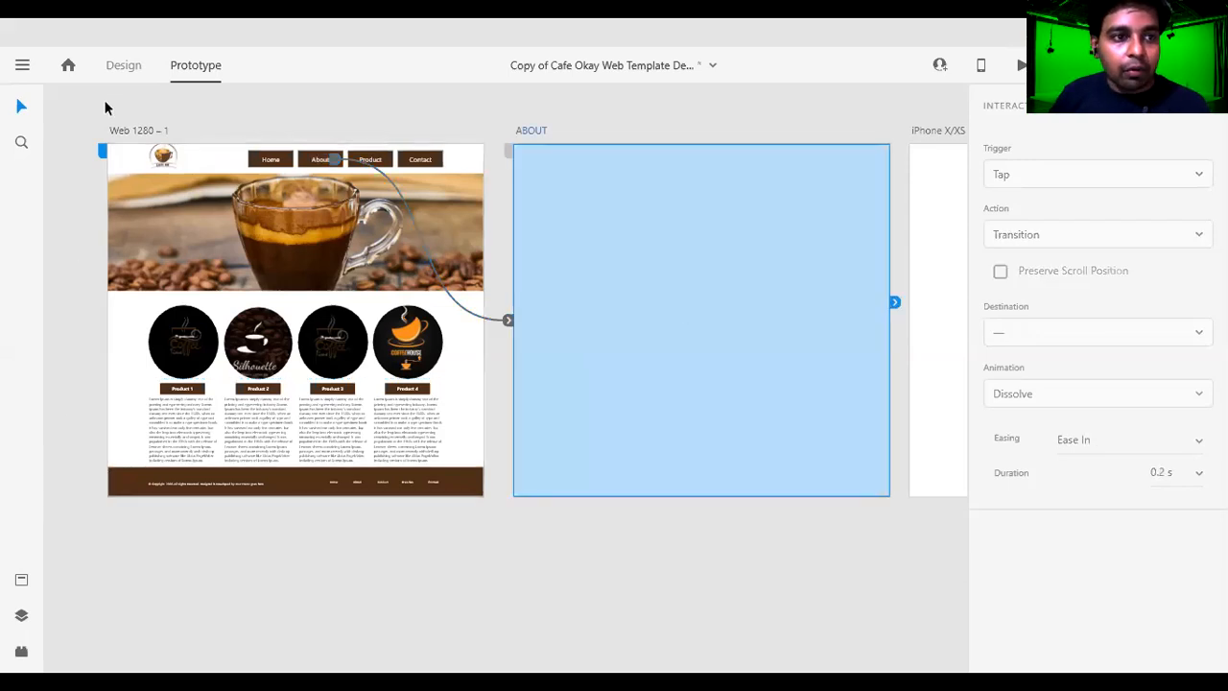
{"action": "left_click", "coordinate": [119, 69]}
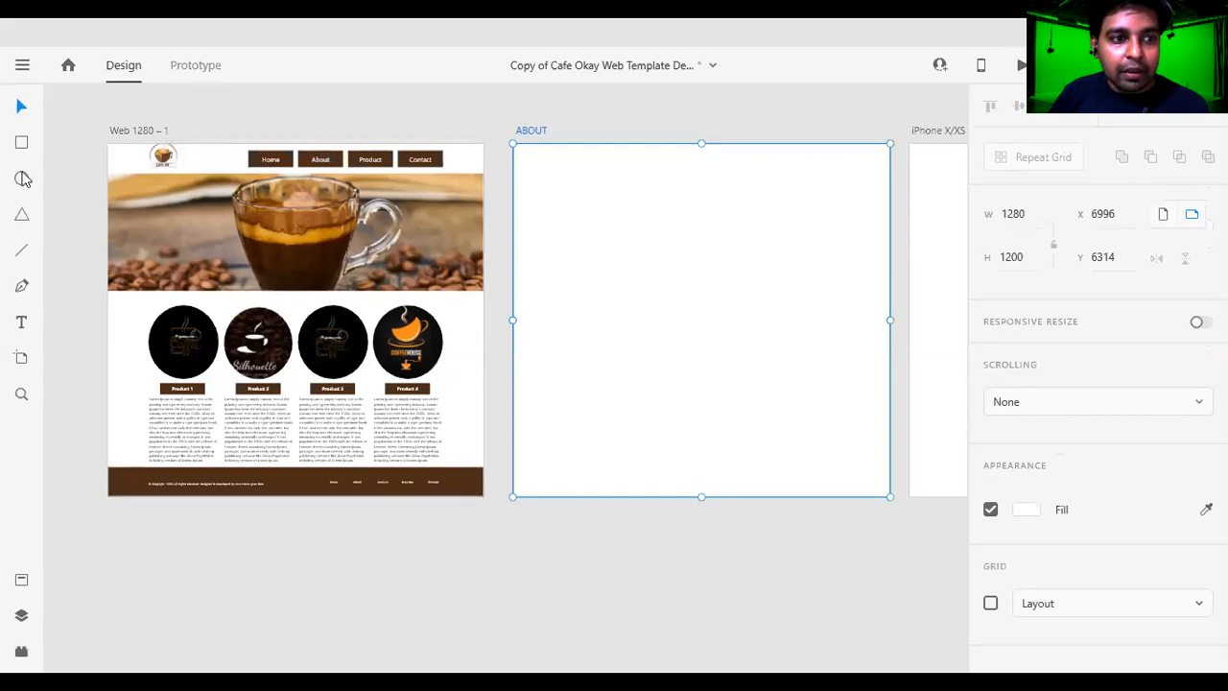
{"action": "left_click", "coordinate": [21, 141]}
{"action": "left_click_drag", "start_coordinate": [606, 192], "coordinate": [829, 411]}
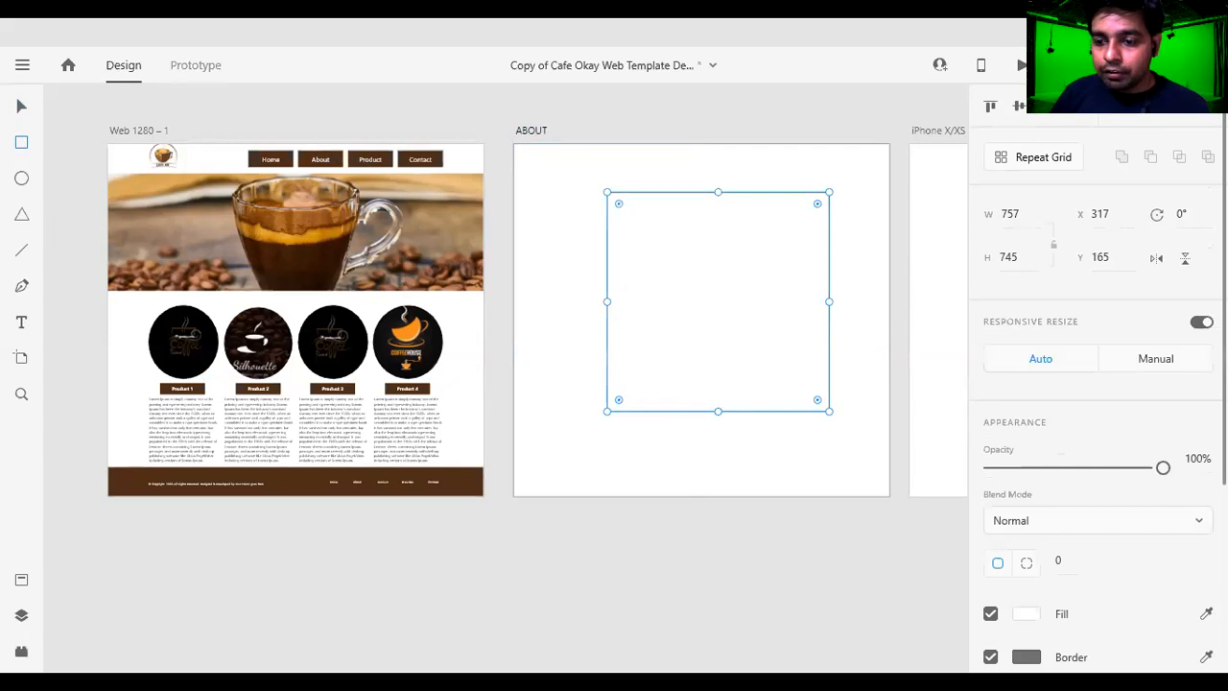
{"action": "left_click", "coordinate": [1027, 657]}
{"action": "left_click", "coordinate": [723, 294]}
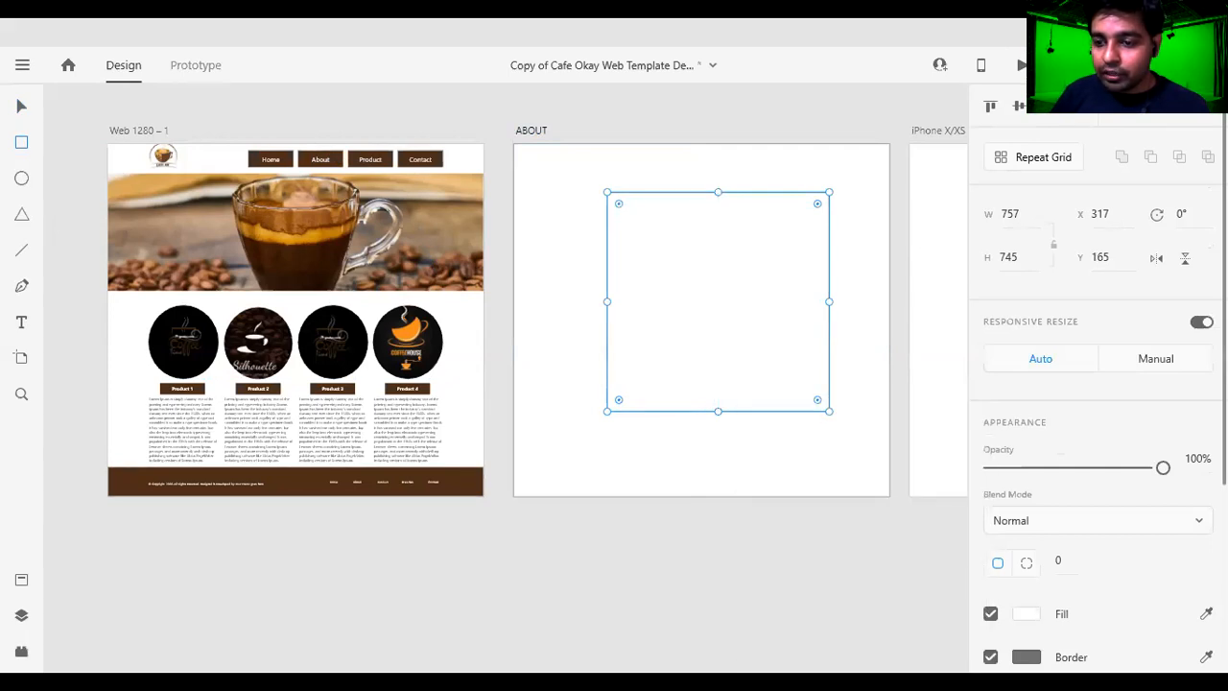
Fill the rectangle on the ABOUT artboard with solid red #FF0303.
{"action": "left_click", "coordinate": [1028, 615]}
{"action": "left_click_drag", "start_coordinate": [907, 491], "coordinate": [899, 406]}
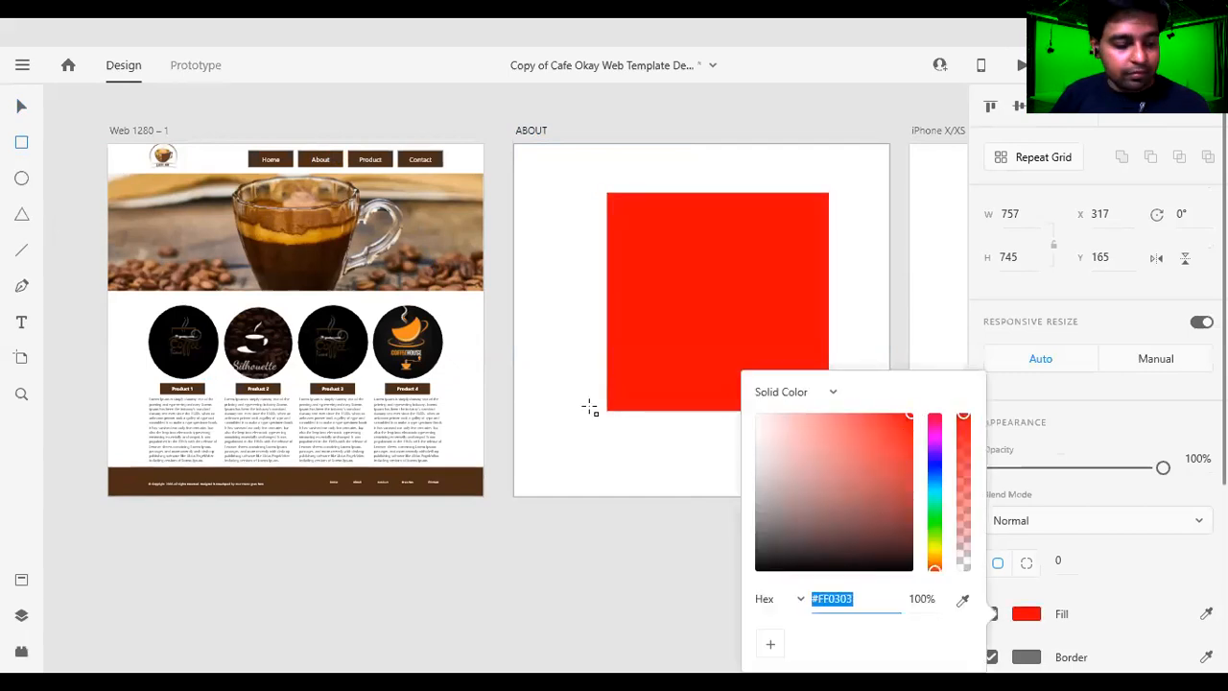
{"action": "type", "text": "v"}
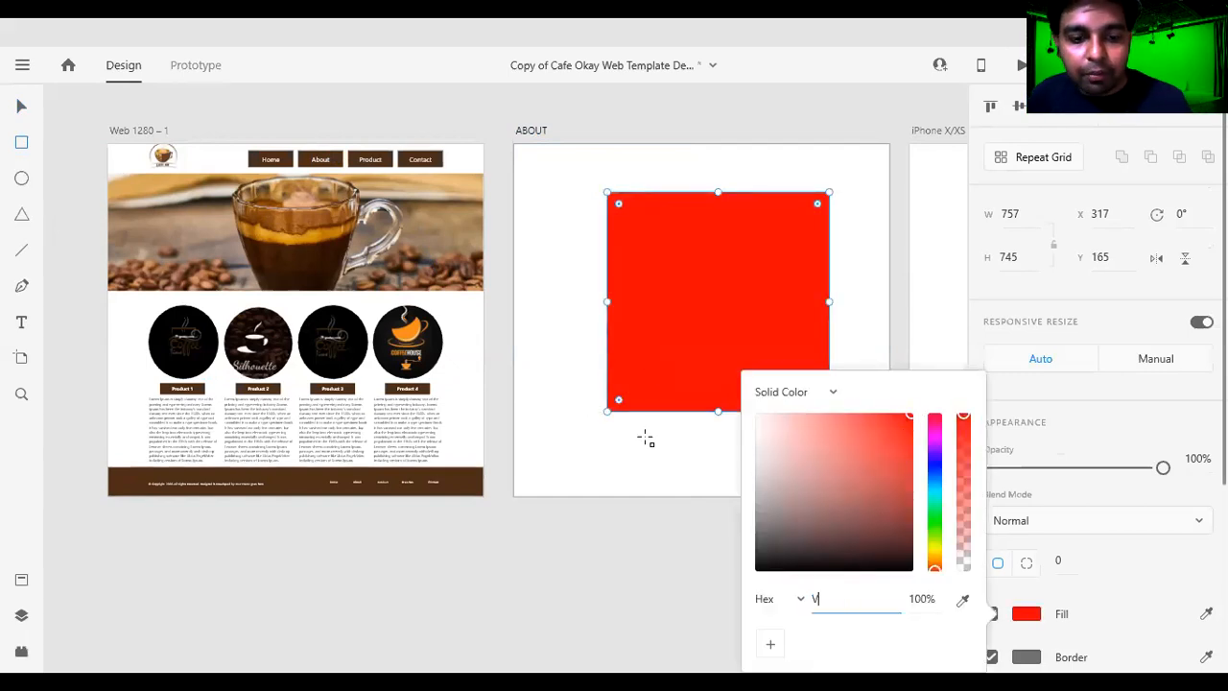
{"action": "left_click", "coordinate": [677, 373]}
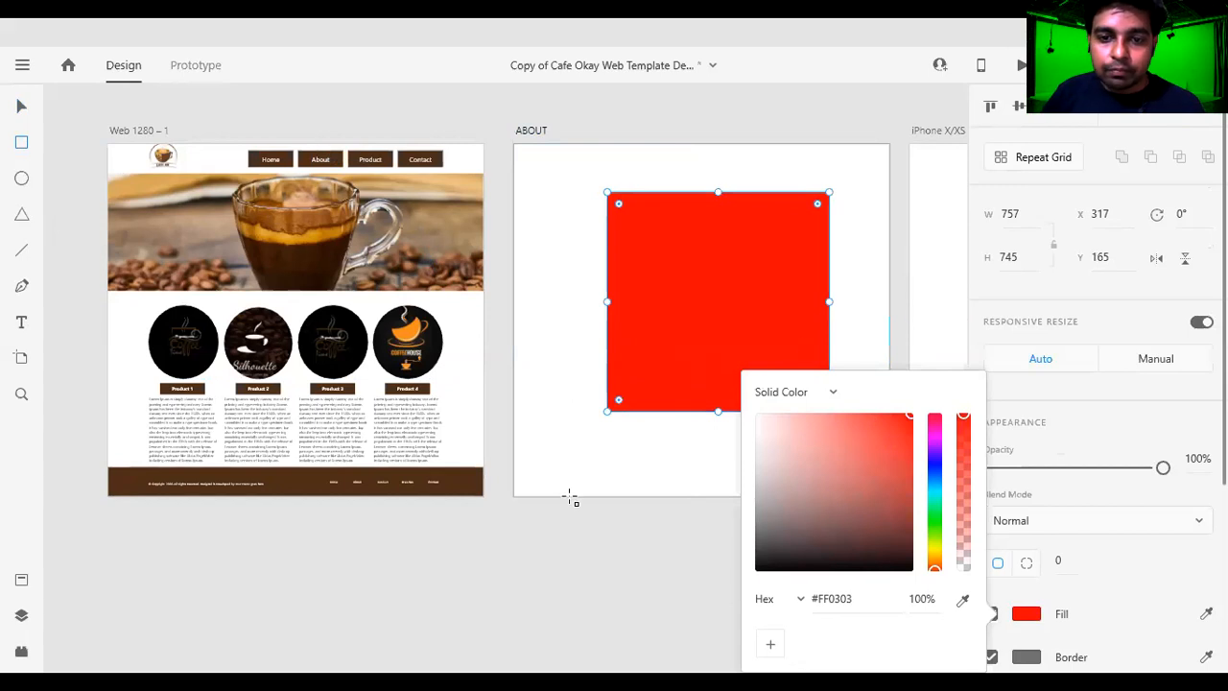
{"action": "left_click_drag", "start_coordinate": [883, 319], "coordinate": [723, 321]}
{"action": "key", "text": "ctrl+z"}
{"action": "key", "text": "space"}
{"action": "mouse_move", "coordinate": [880, 490]}
{"action": "left_mouse_down"}
{"action": "mouse_move", "coordinate": [602, 481]}
{"action": "mouse_move", "coordinate": [558, 493]}
{"action": "left_mouse_up"}
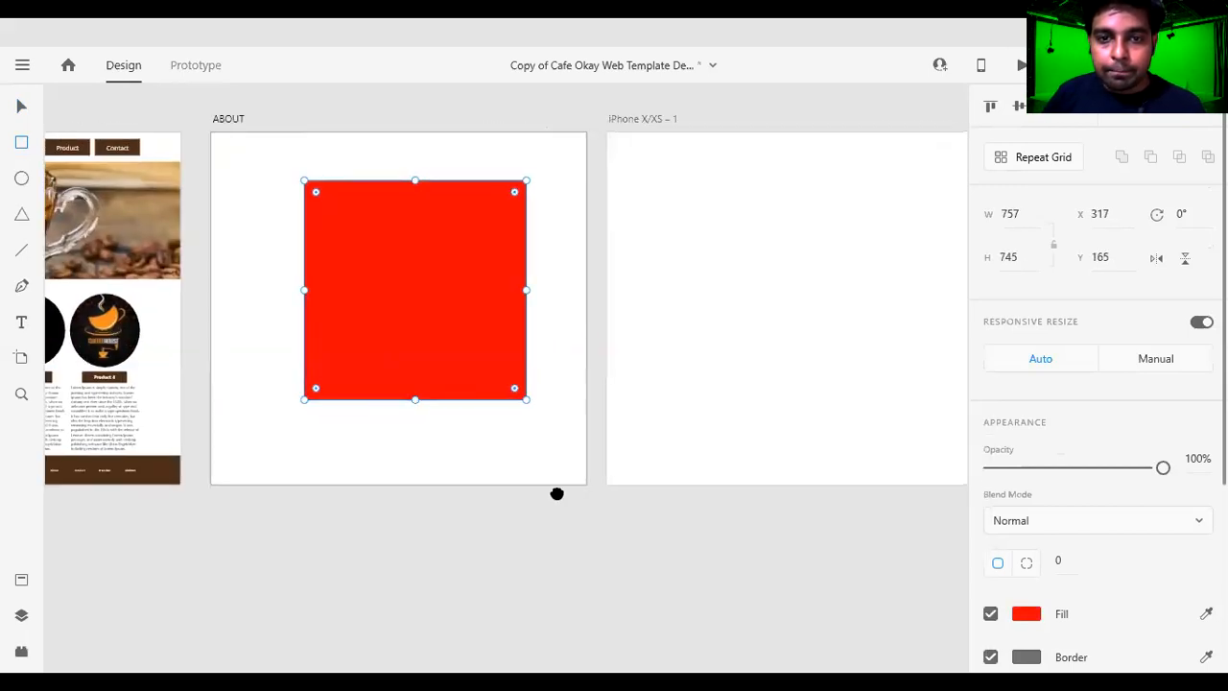
{"action": "key", "text": "space"}
{"action": "left_click_drag", "start_coordinate": [395, 432], "coordinate": [619, 472]}
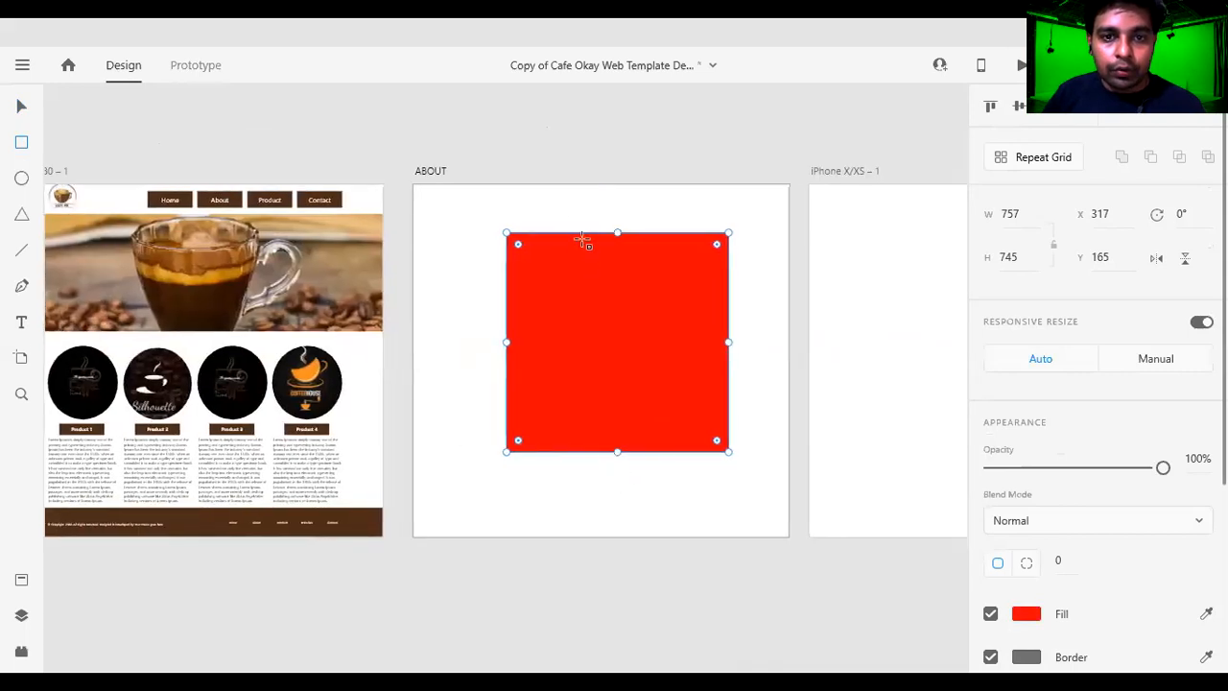
Go back to prototype mode and link the Product navigation label to the iPhone X/XS – 1 artboard.
{"action": "left_click", "coordinate": [21, 110]}
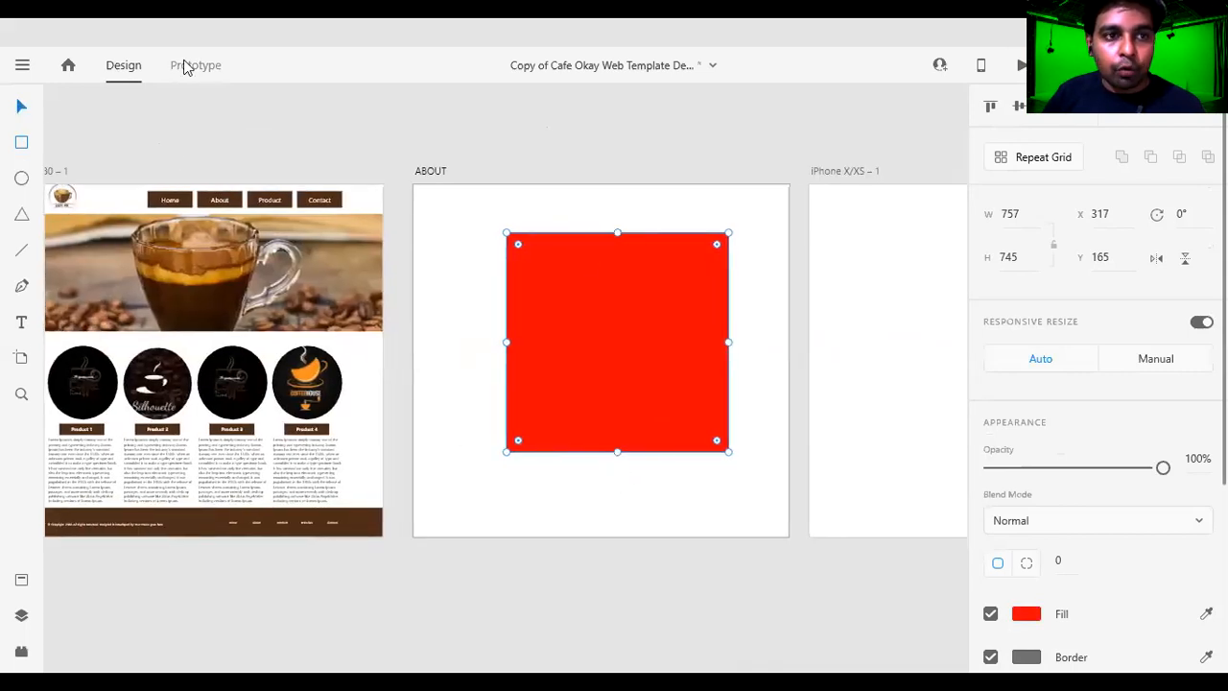
{"action": "left_click", "coordinate": [197, 67]}
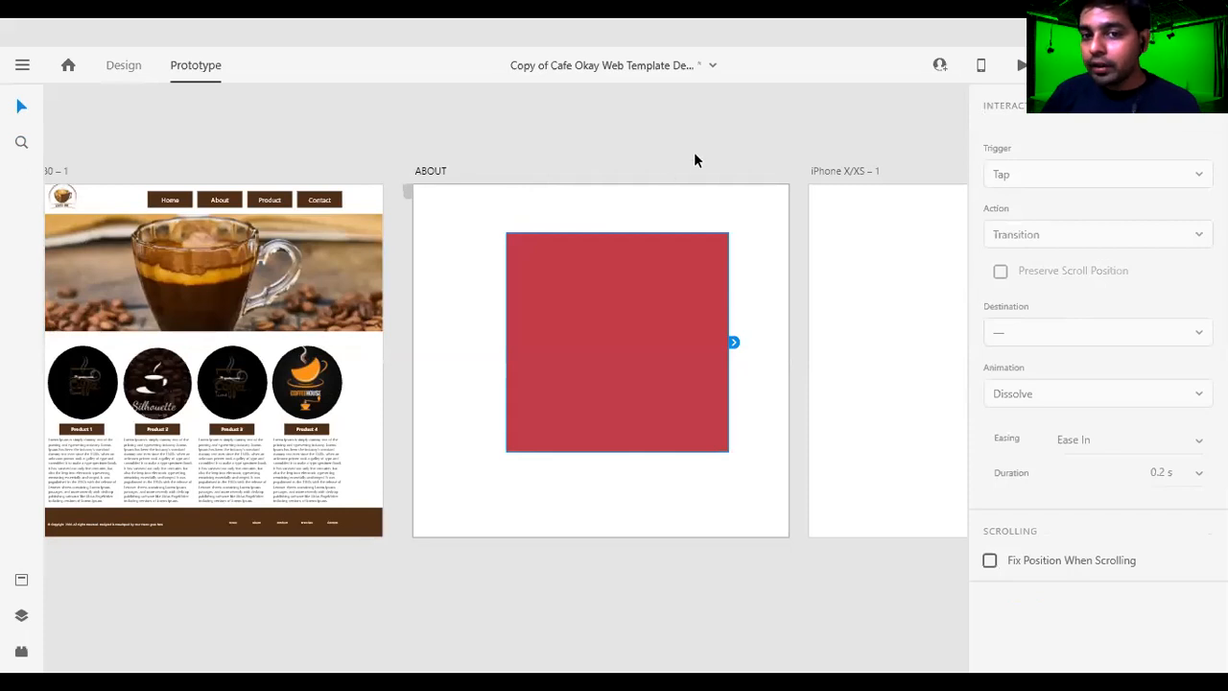
{"action": "left_click", "coordinate": [693, 156]}
{"action": "key", "text": "space"}
{"action": "left_click_drag", "start_coordinate": [625, 282], "coordinate": [536, 290]}
{"action": "left_click", "coordinate": [165, 205]}
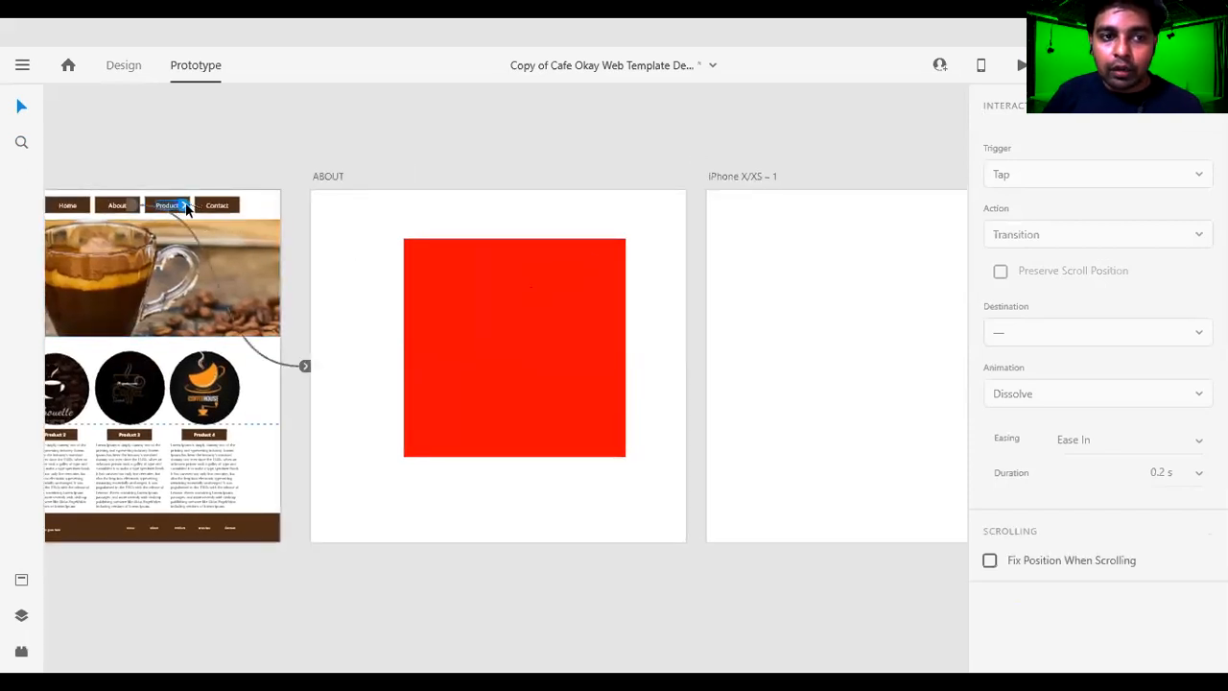
{"action": "left_click_drag", "start_coordinate": [185, 207], "coordinate": [708, 403]}
Copy the red rectangle from the ABOUT artboard onto the middle of the iPhone X/XS – 1 artboard.
{"action": "key", "text": "space"}
{"action": "left_click_drag", "start_coordinate": [789, 392], "coordinate": [536, 392]}
{"action": "left_click", "coordinate": [288, 403]}
{"action": "left_click_drag", "start_coordinate": [320, 407], "coordinate": [675, 414]}
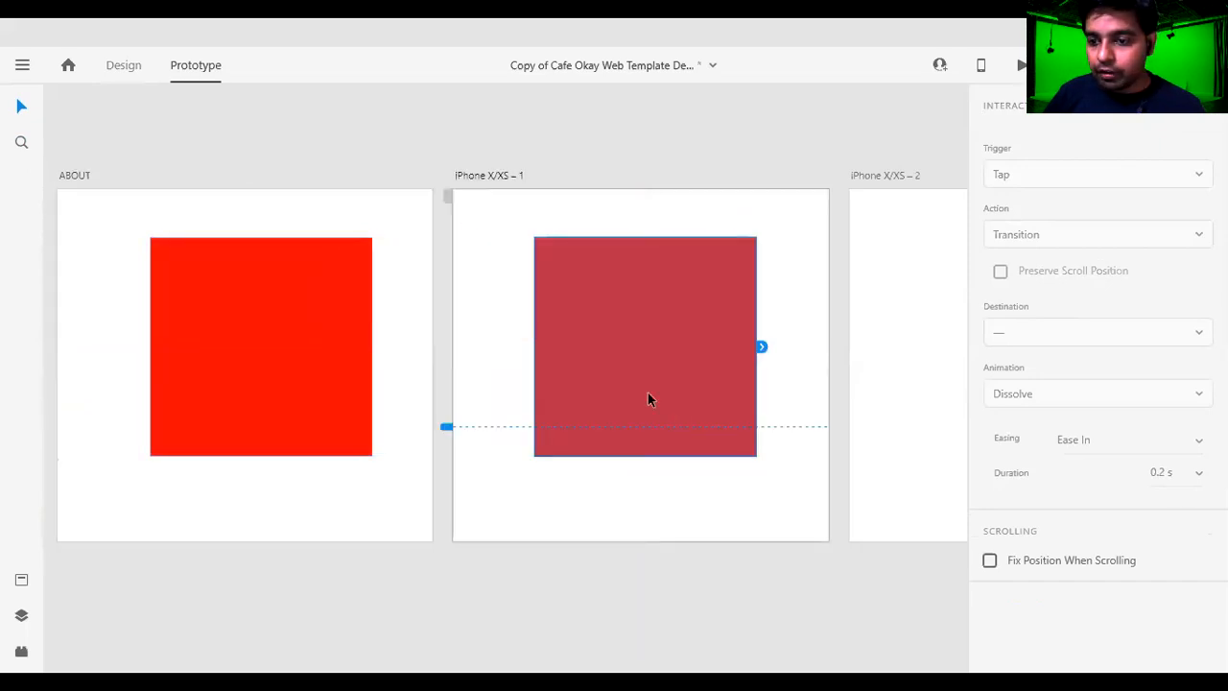
Return to design mode and fill the copied rectangle on the iPhone X/XS – 1 artboard with solid green #03FFA9.
{"action": "left_click", "coordinate": [721, 578]}
{"action": "left_click", "coordinate": [690, 387]}
{"action": "left_click_drag", "start_coordinate": [837, 432], "coordinate": [777, 345]}
{"action": "left_click", "coordinate": [795, 504]}
{"action": "left_click", "coordinate": [590, 252]}
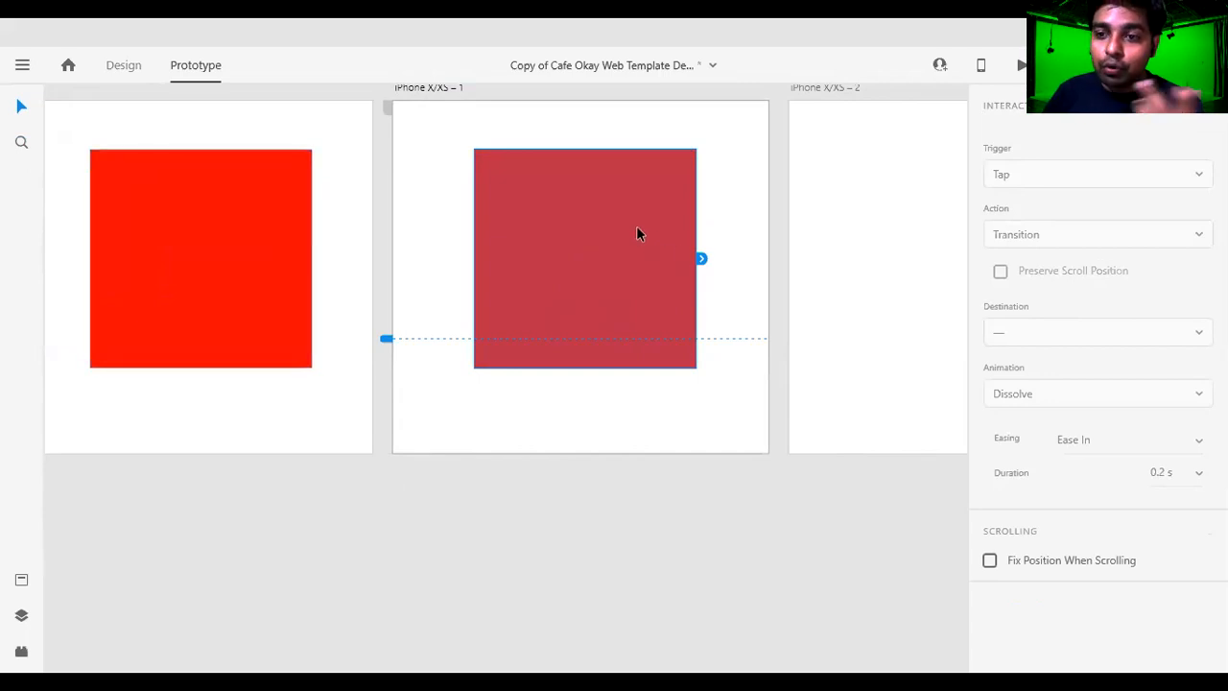
{"action": "left_click", "coordinate": [119, 73]}
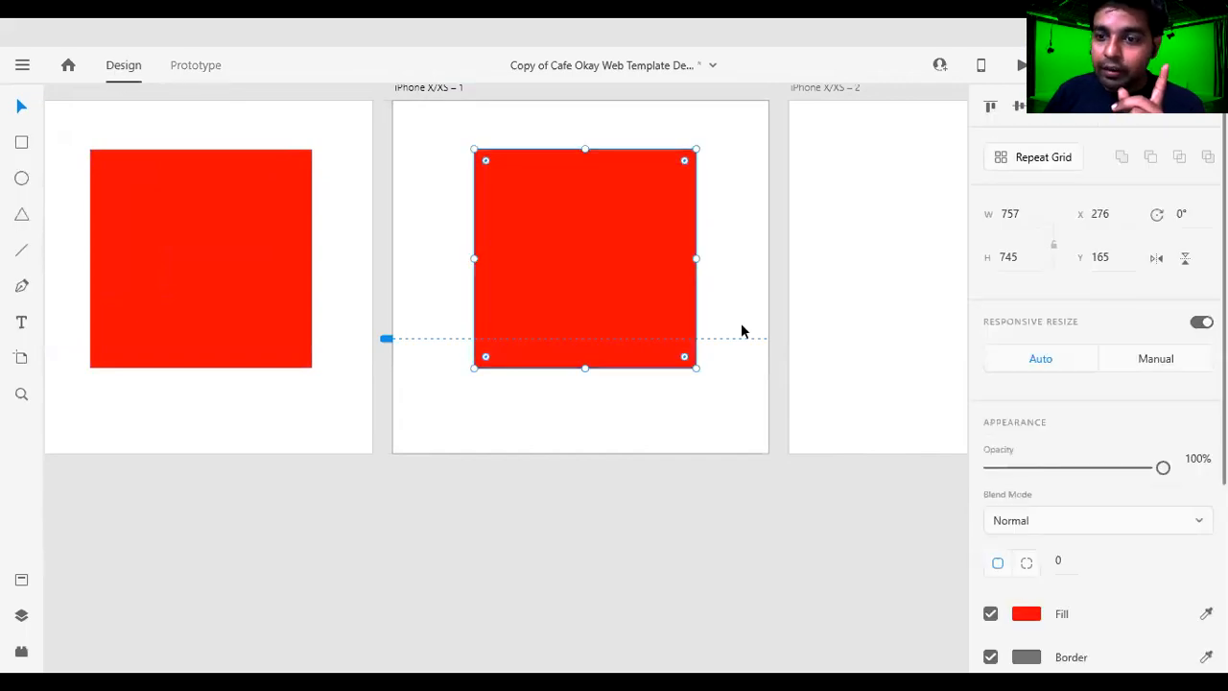
{"action": "left_click", "coordinate": [624, 518]}
{"action": "left_click", "coordinate": [595, 324]}
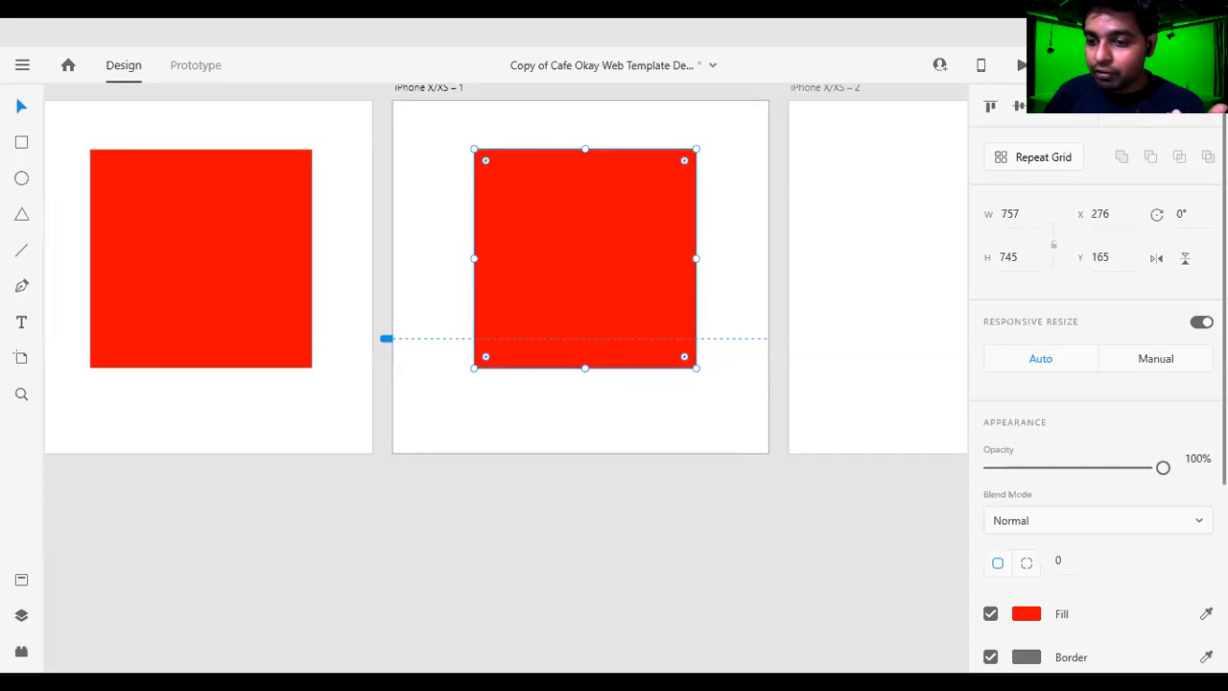
{"action": "left_click", "coordinate": [1026, 614]}
{"action": "left_click_drag", "start_coordinate": [931, 494], "coordinate": [932, 505]}
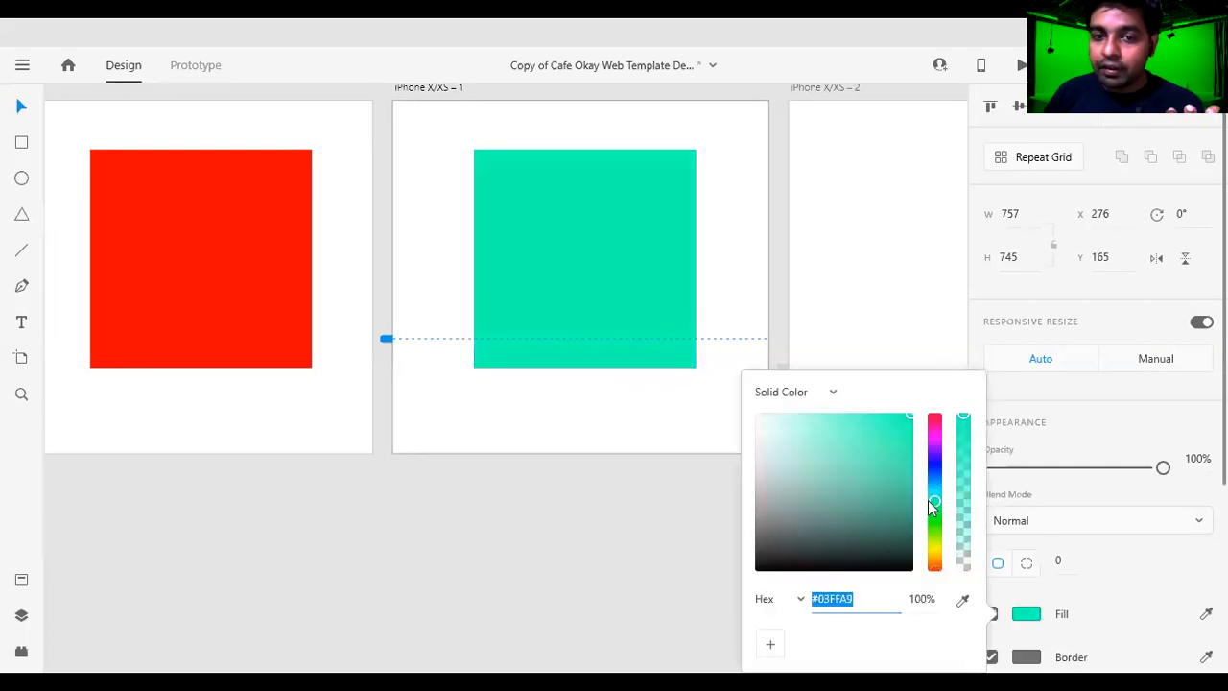
{"action": "left_click", "coordinate": [611, 534]}
Go back to prototype mode and link the Contact navigation label to the iPhone X/XS – 2 artboard.
{"action": "left_click_drag", "start_coordinate": [825, 579], "coordinate": [627, 513]}
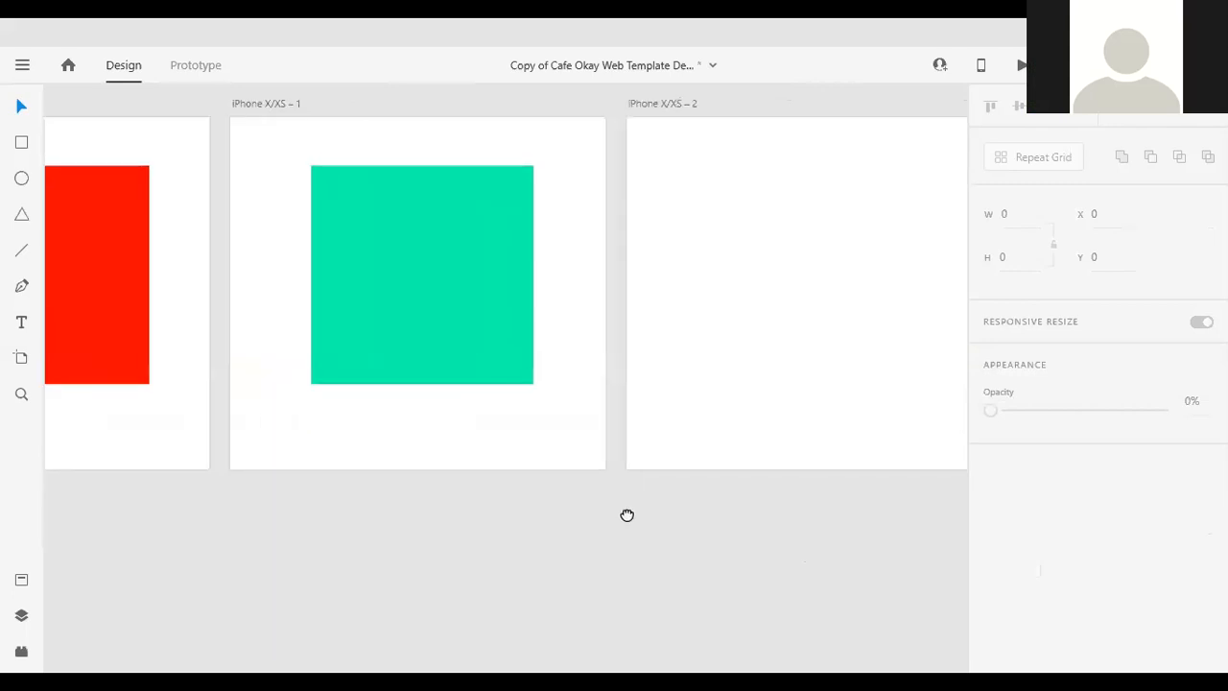
{"action": "left_click", "coordinate": [816, 326]}
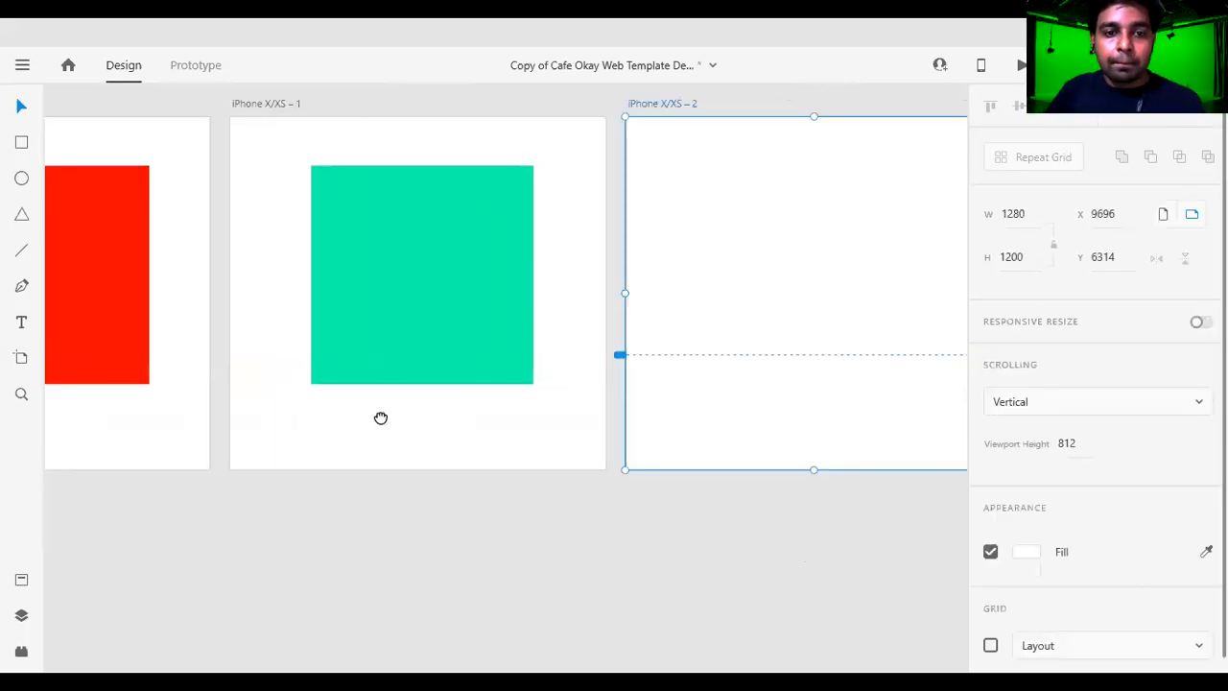
{"action": "left_click_drag", "start_coordinate": [381, 416], "coordinate": [565, 461]}
{"action": "scroll", "coordinate": [471, 416], "scroll_direction": "down", "scroll_amount": 5}
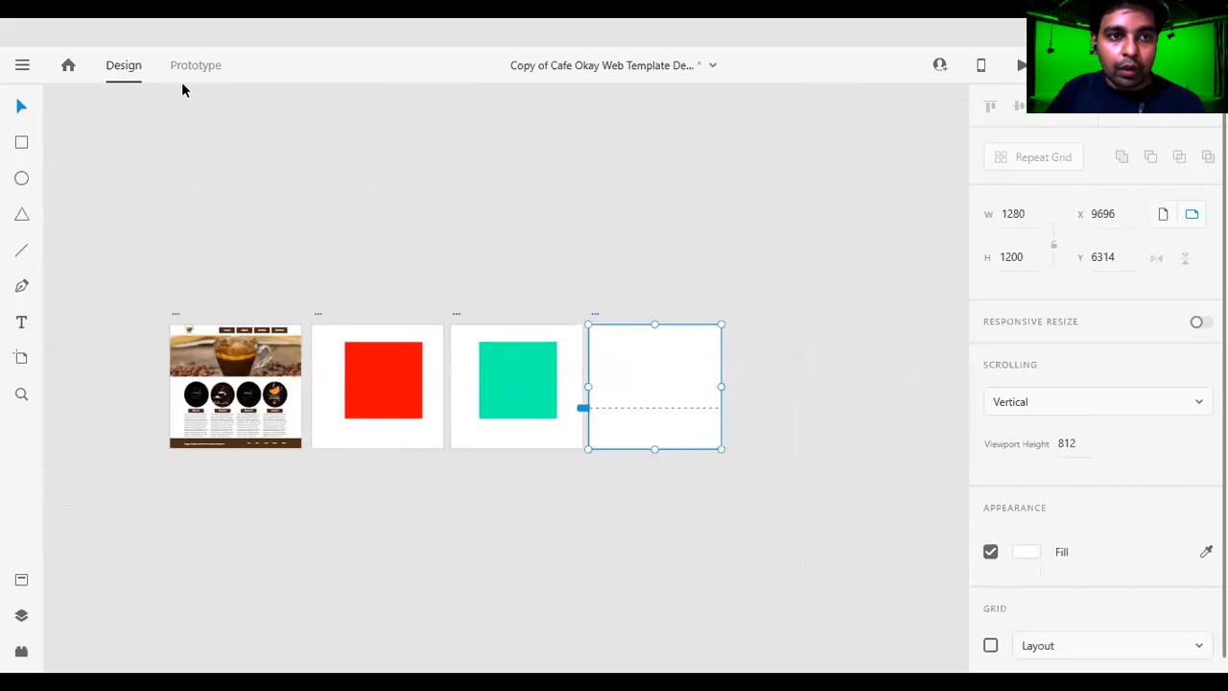
{"action": "left_click", "coordinate": [197, 72]}
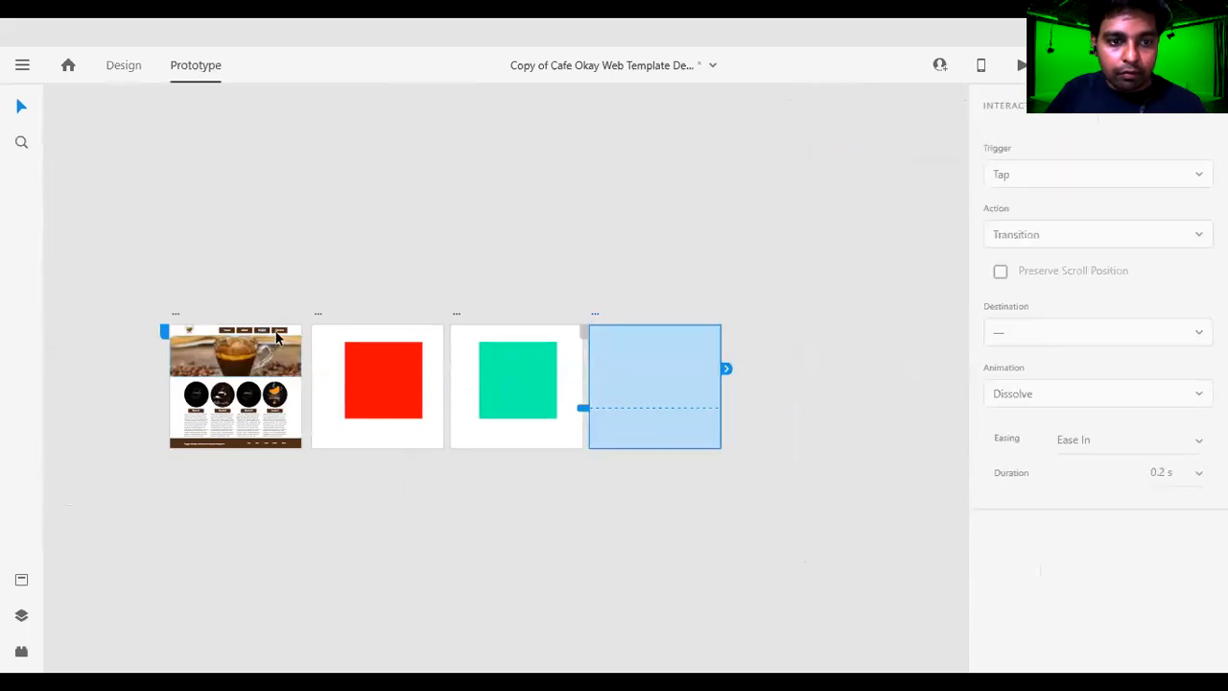
{"action": "scroll", "coordinate": [389, 372], "scroll_direction": "up", "scroll_amount": 2}
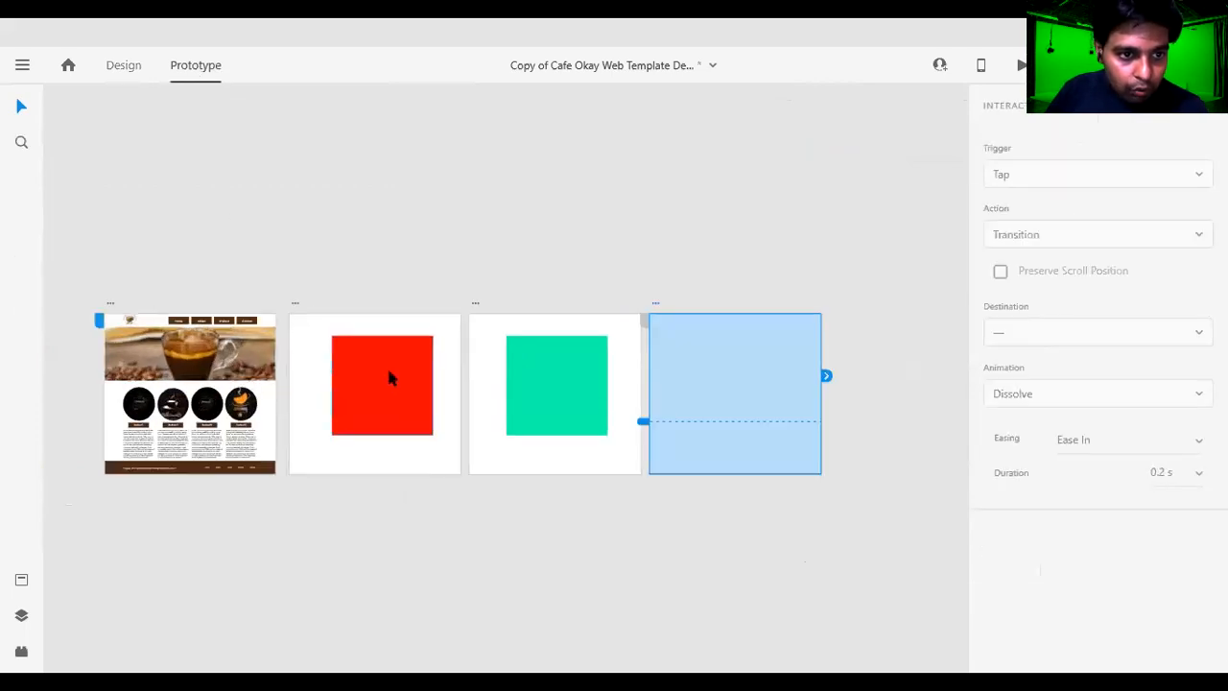
{"action": "scroll", "coordinate": [389, 372], "scroll_direction": "up", "scroll_amount": 2}
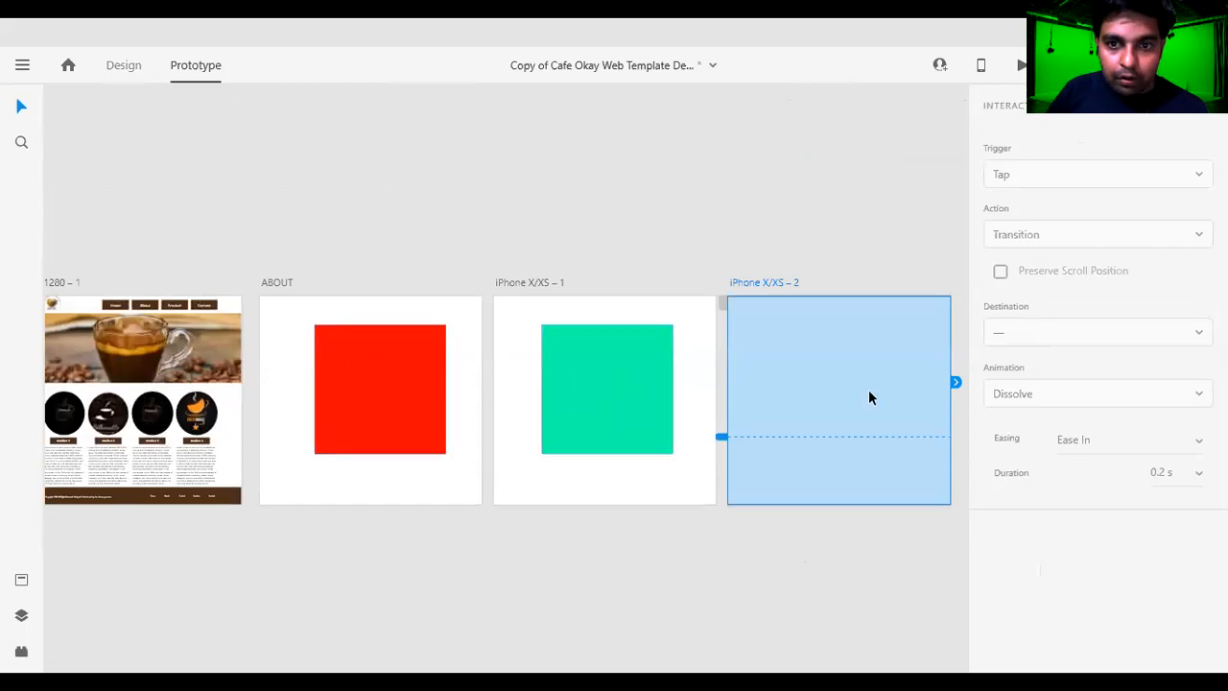
{"action": "left_click", "coordinate": [208, 304]}
{"action": "left_click_drag", "start_coordinate": [212, 303], "coordinate": [729, 484]}
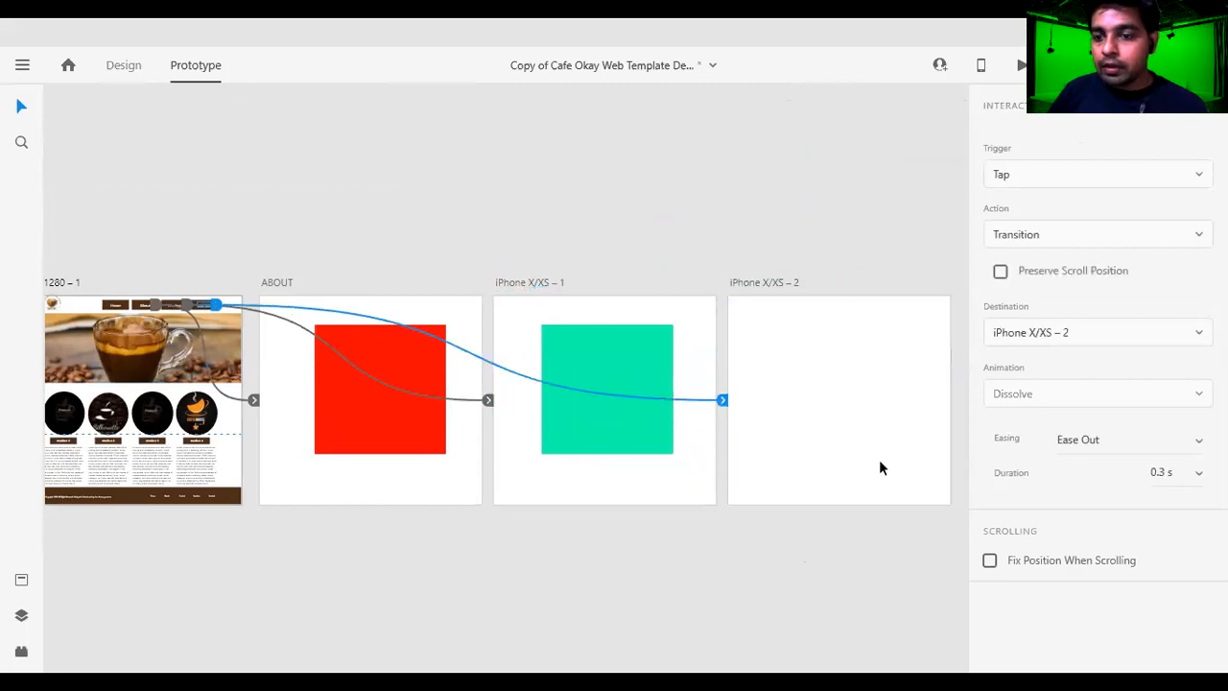
Copy the green rectangle from the iPhone X/XS – 1 artboard onto the middle of the iPhone X/XS – 2 artboard.
{"action": "left_click", "coordinate": [824, 406]}
{"action": "left_click", "coordinate": [542, 411]}
{"action": "left_click_drag", "start_coordinate": [616, 414], "coordinate": [436, 406]}
{"action": "left_click", "coordinate": [827, 250]}
{"action": "left_click", "coordinate": [700, 376]}
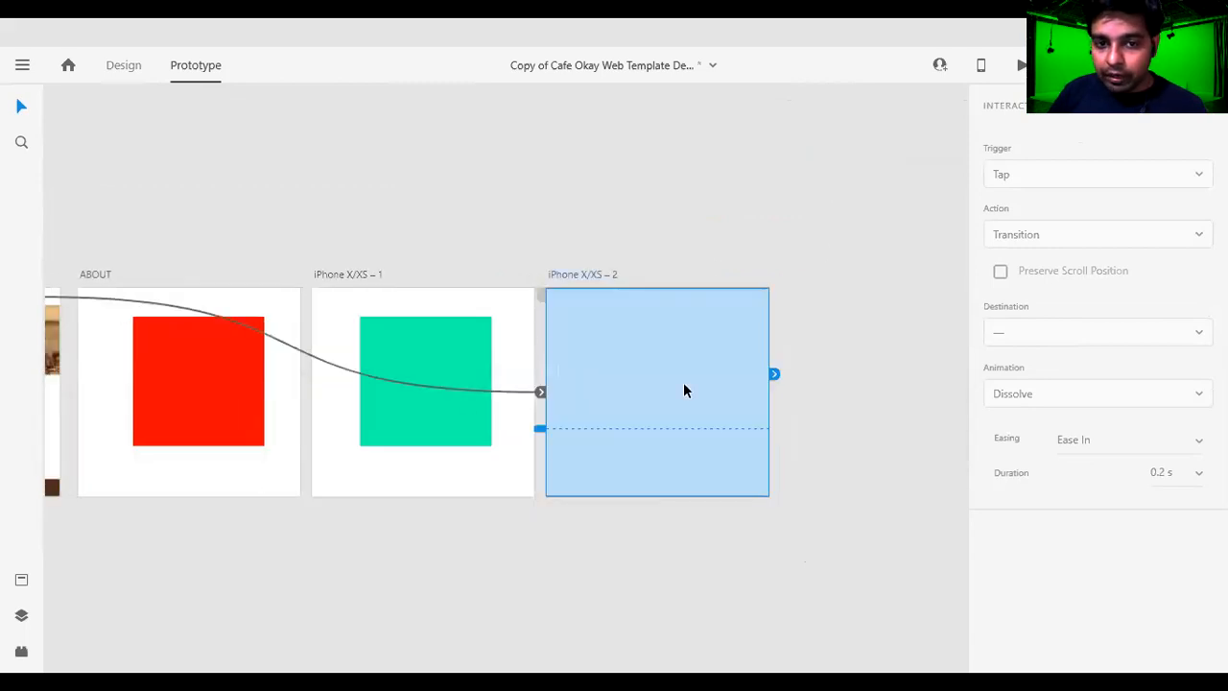
{"action": "left_click", "coordinate": [447, 419]}
{"action": "left_click_drag", "start_coordinate": [412, 382], "coordinate": [650, 393]}
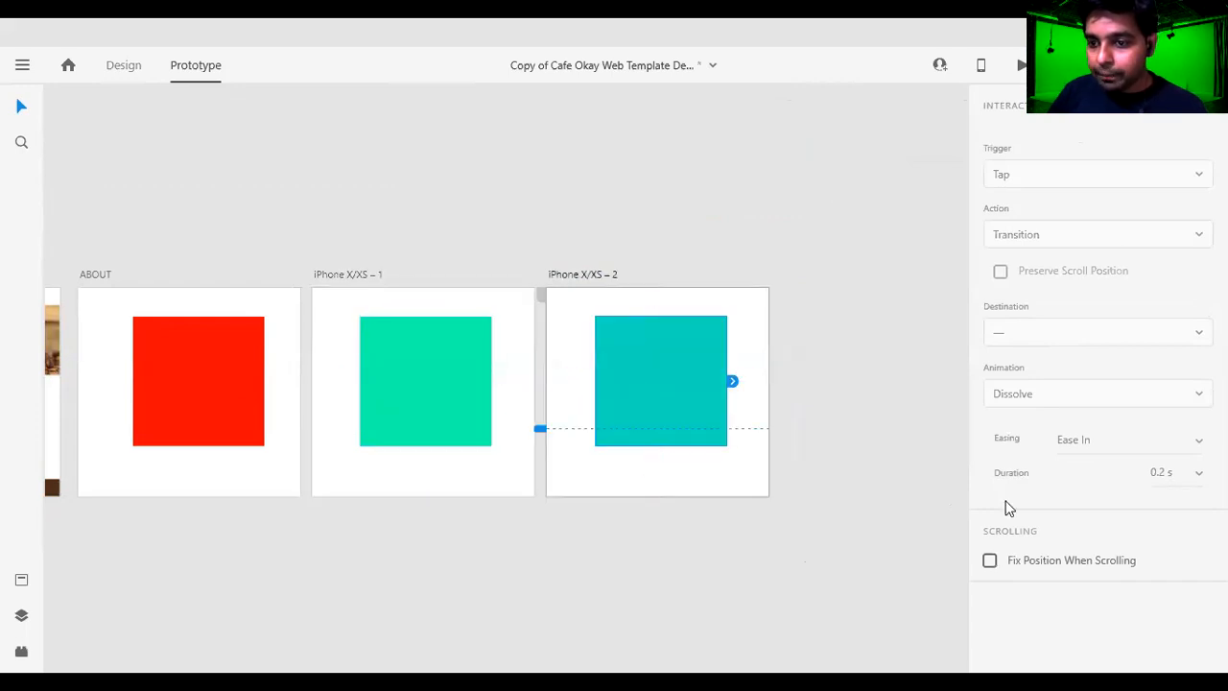
Switch to design mode and fill the rectangle on the iPhone X/XS – 2 artboard with solid pink #FF03AB.
{"action": "left_click", "coordinate": [120, 67]}
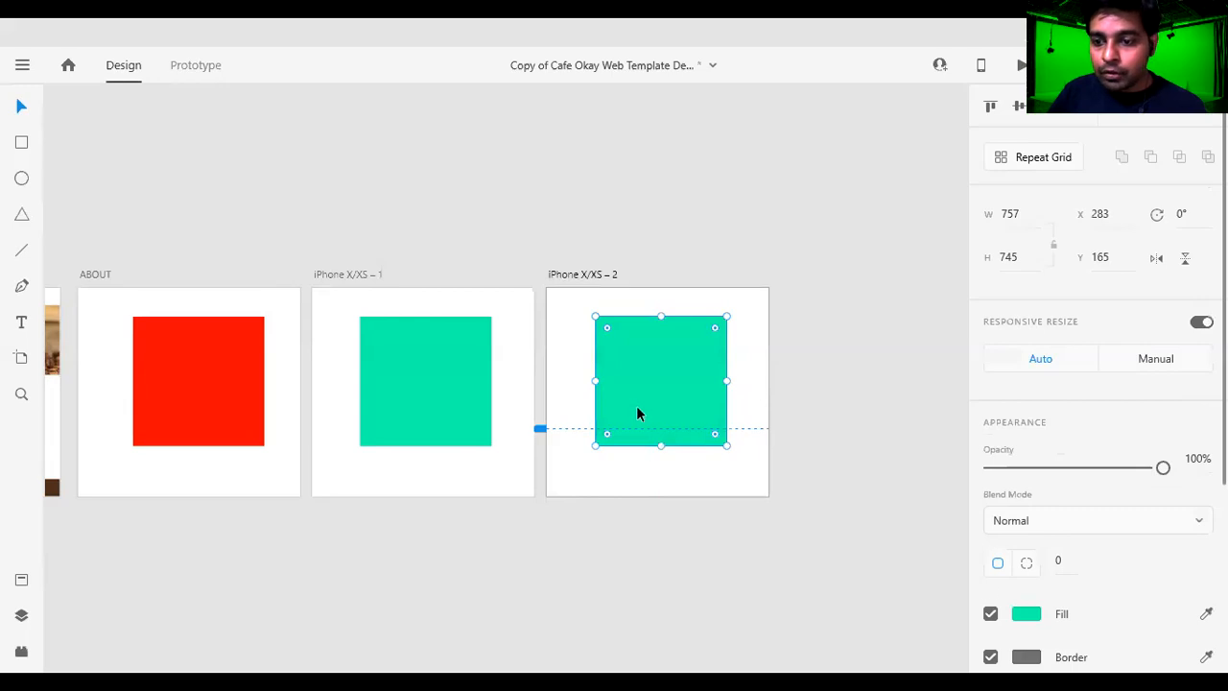
{"action": "left_click", "coordinate": [1030, 620]}
{"action": "left_click", "coordinate": [934, 423]}
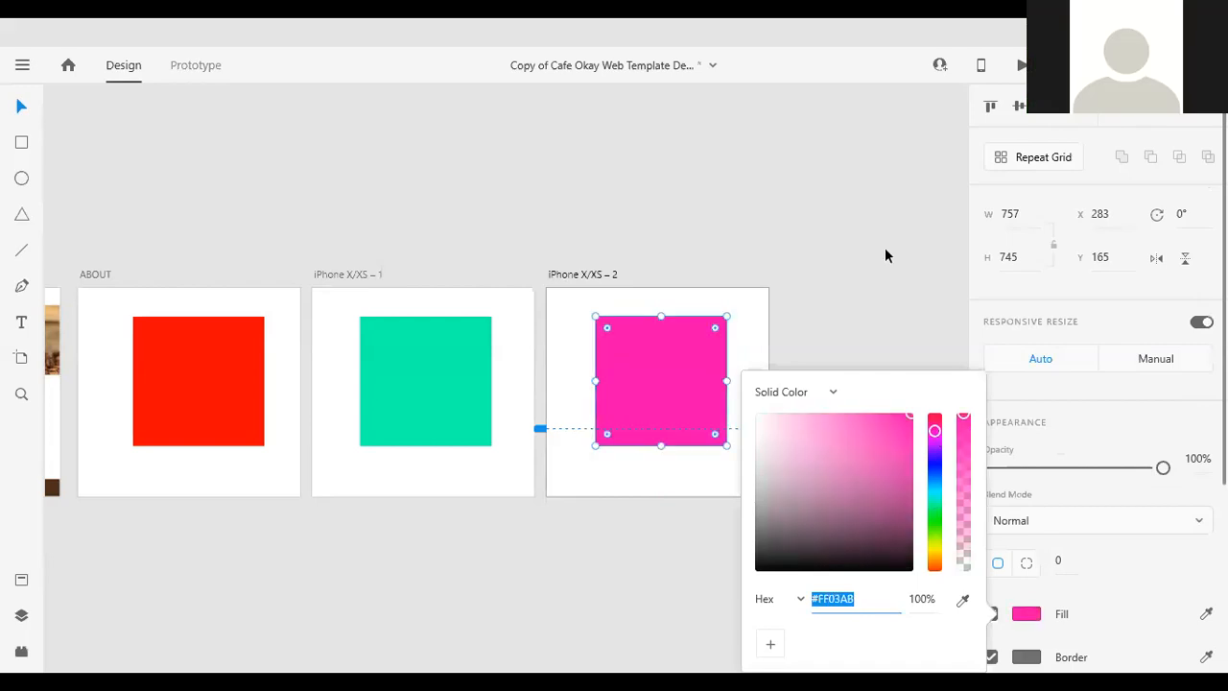
{"action": "left_click", "coordinate": [885, 257]}
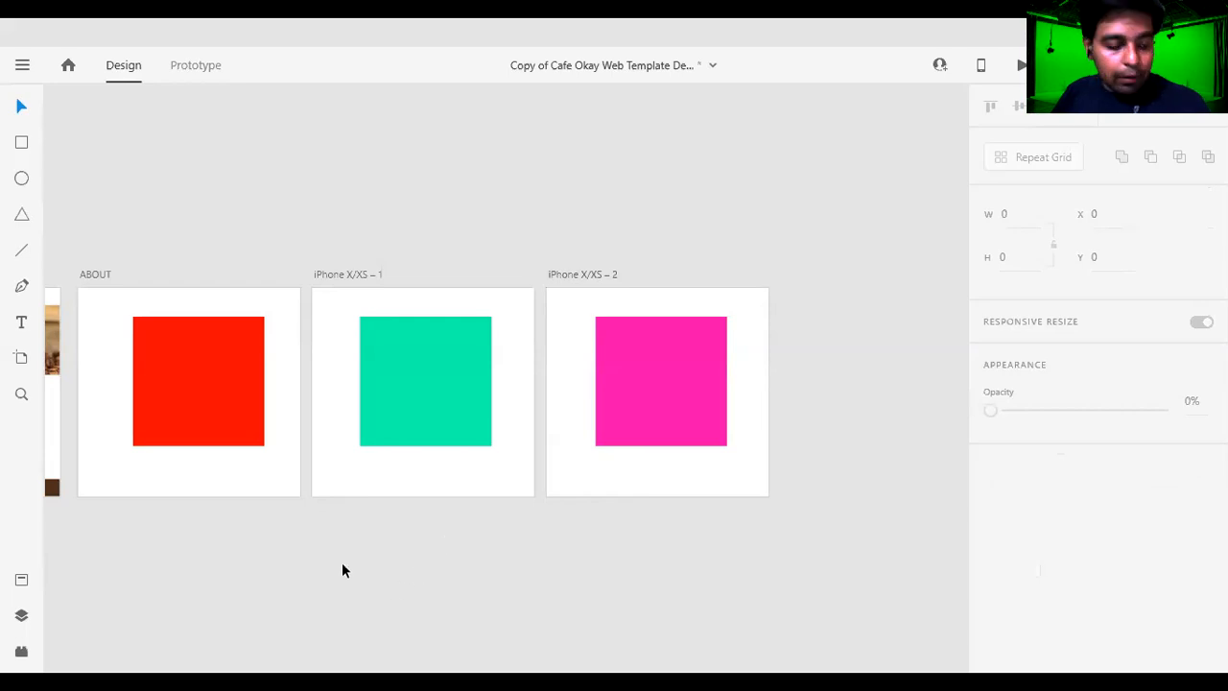
Preview the prototype from the Web 1280 – 1 artboard, test the About link and return to the home page.
{"action": "left_click_drag", "start_coordinate": [337, 562], "coordinate": [648, 459]}
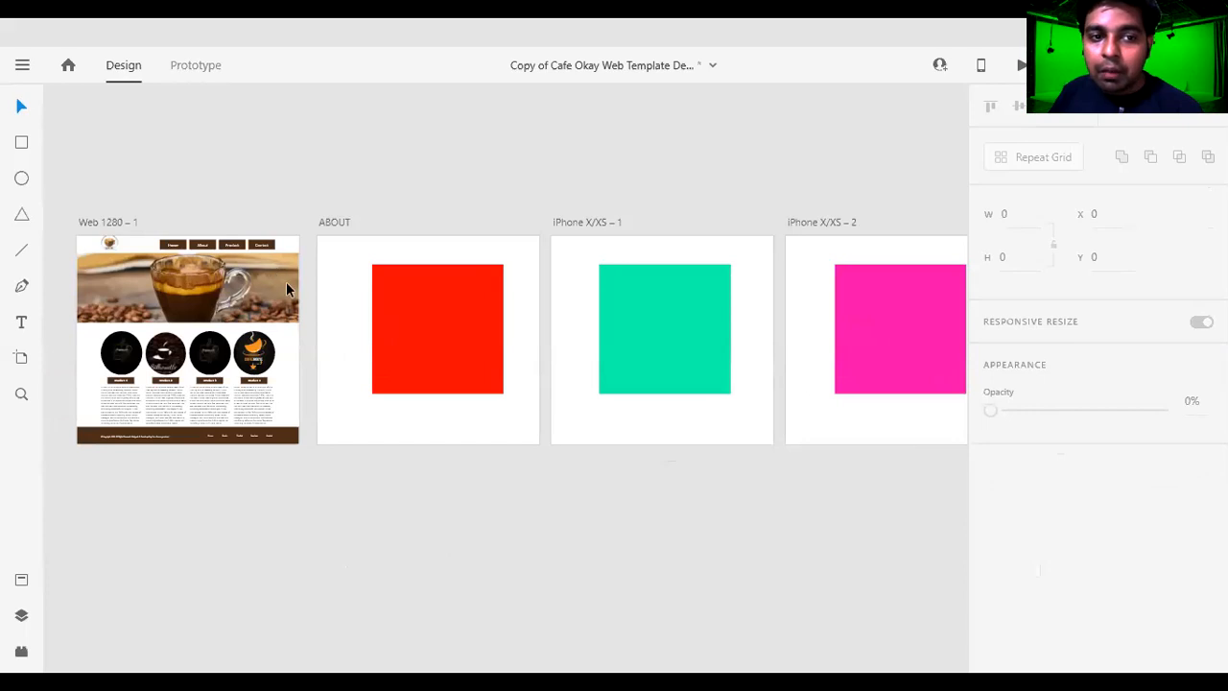
{"action": "left_click", "coordinate": [232, 290]}
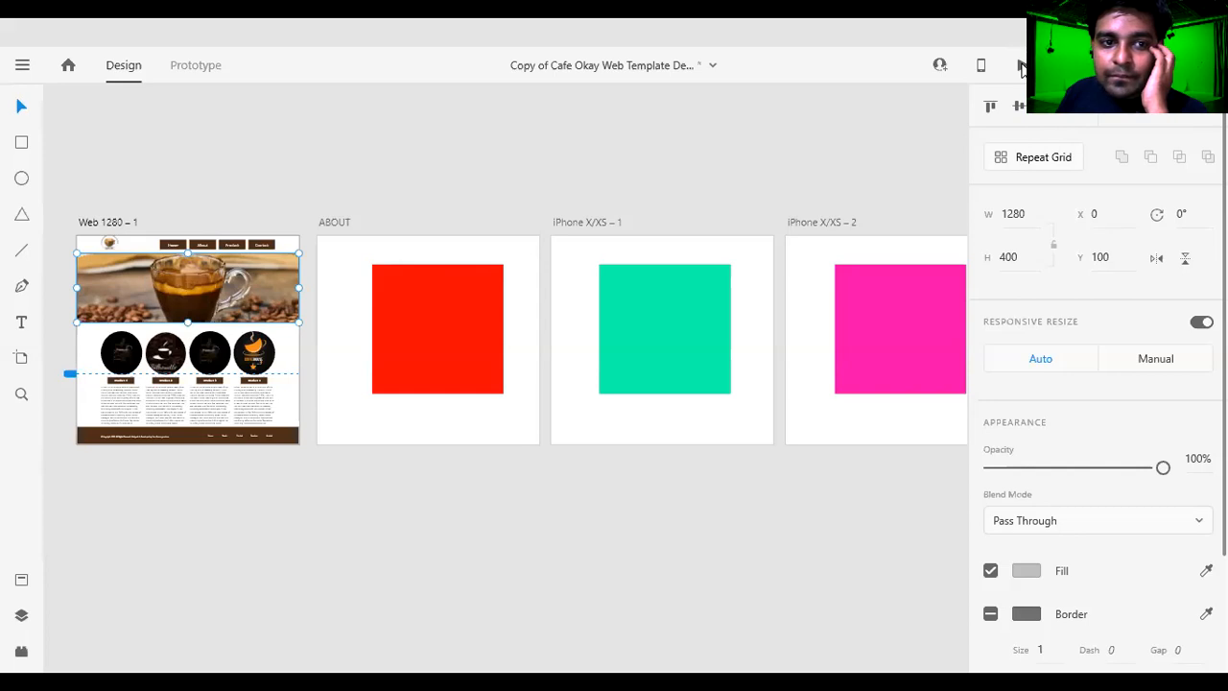
{"action": "left_click", "coordinate": [1022, 65]}
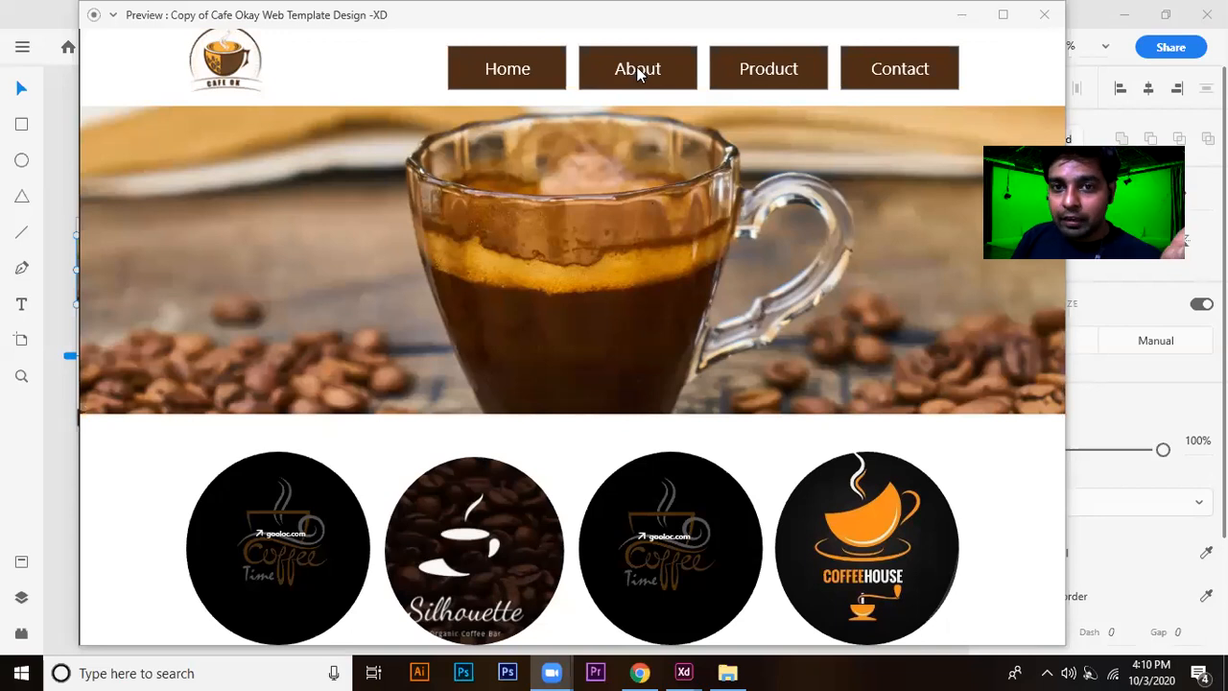
{"action": "left_click", "coordinate": [638, 72]}
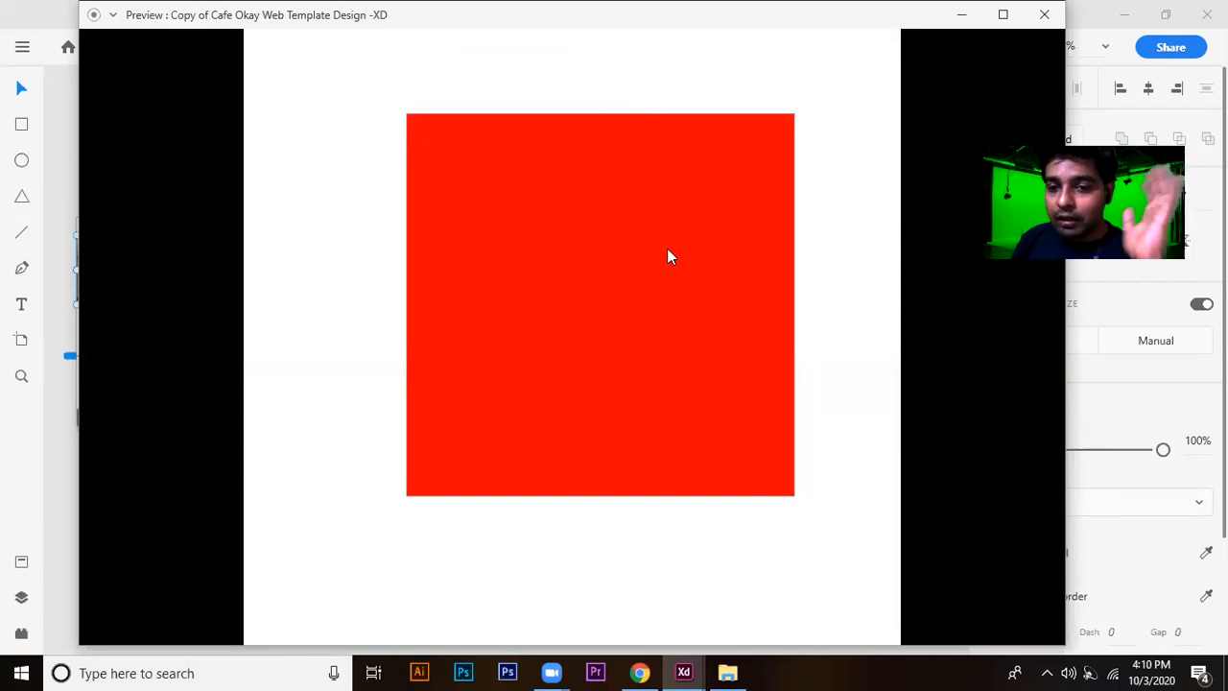
{"action": "left_click", "coordinate": [639, 260]}
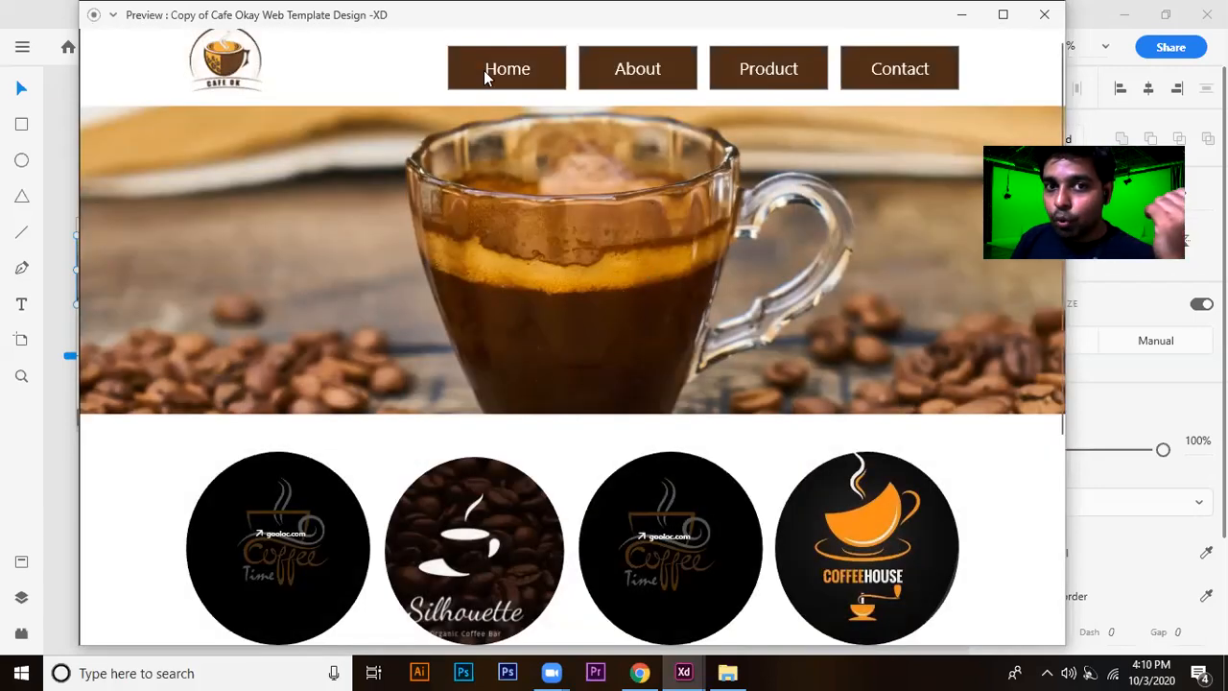
Test the Product link in the preview, look over the whole linked page and return to the home page.
{"action": "left_click", "coordinate": [783, 69]}
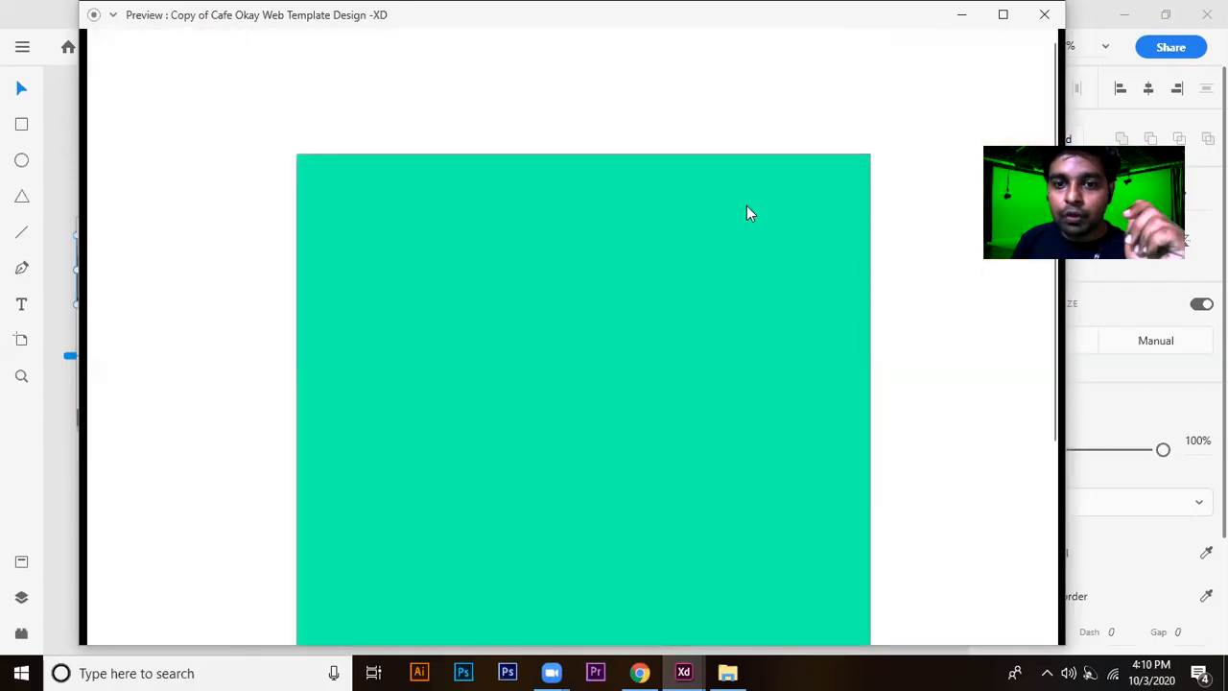
{"action": "scroll", "coordinate": [746, 205], "scroll_direction": "down", "scroll_amount": 3}
{"action": "scroll", "coordinate": [748, 211], "scroll_direction": "up", "scroll_amount": 2}
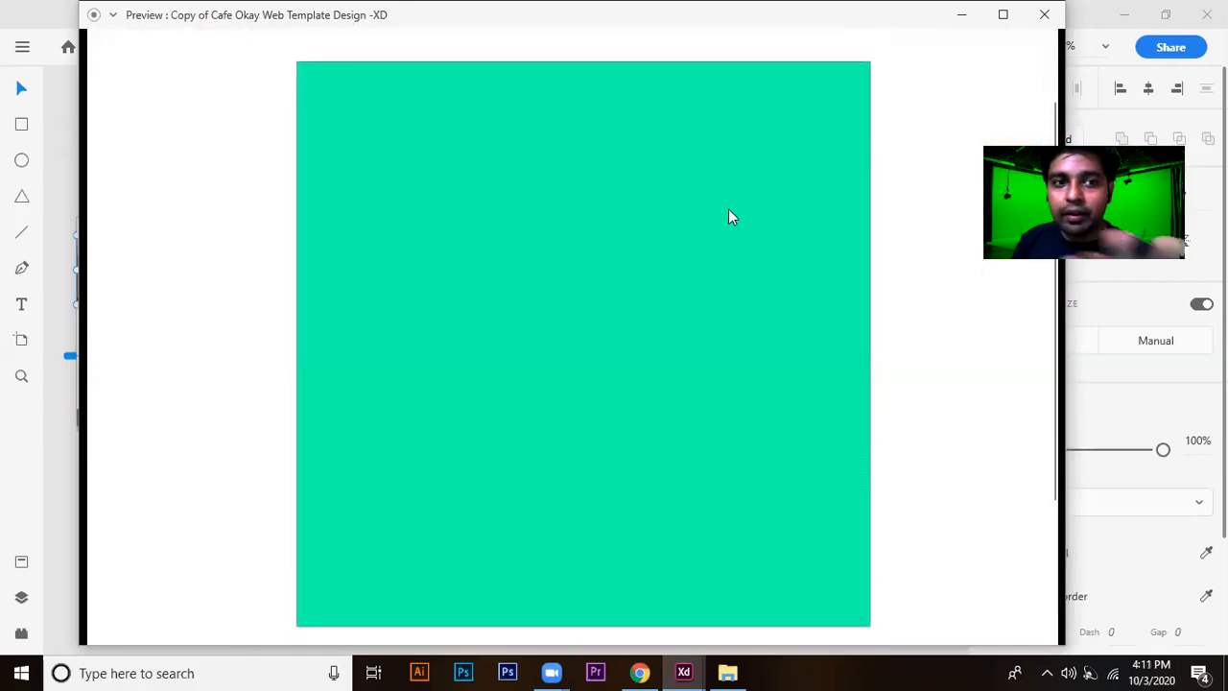
{"action": "scroll", "coordinate": [728, 211], "scroll_direction": "up", "scroll_amount": 1}
{"action": "scroll", "coordinate": [728, 211], "scroll_direction": "down", "scroll_amount": 3}
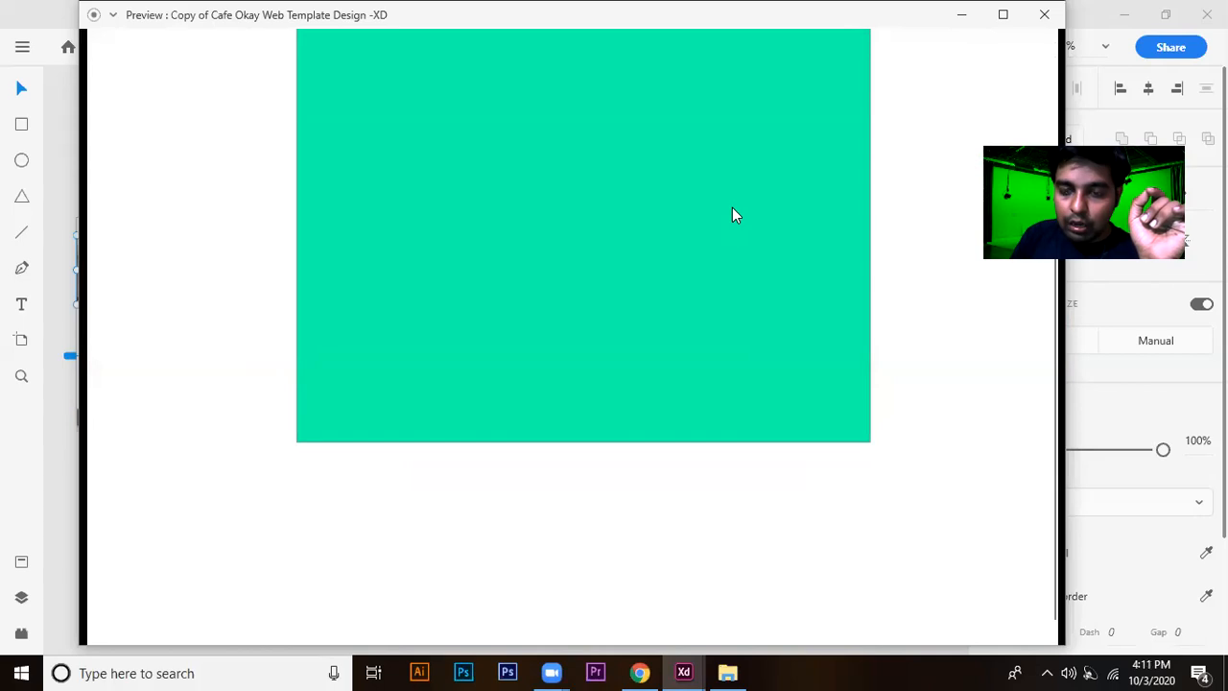
{"action": "left_click", "coordinate": [732, 208]}
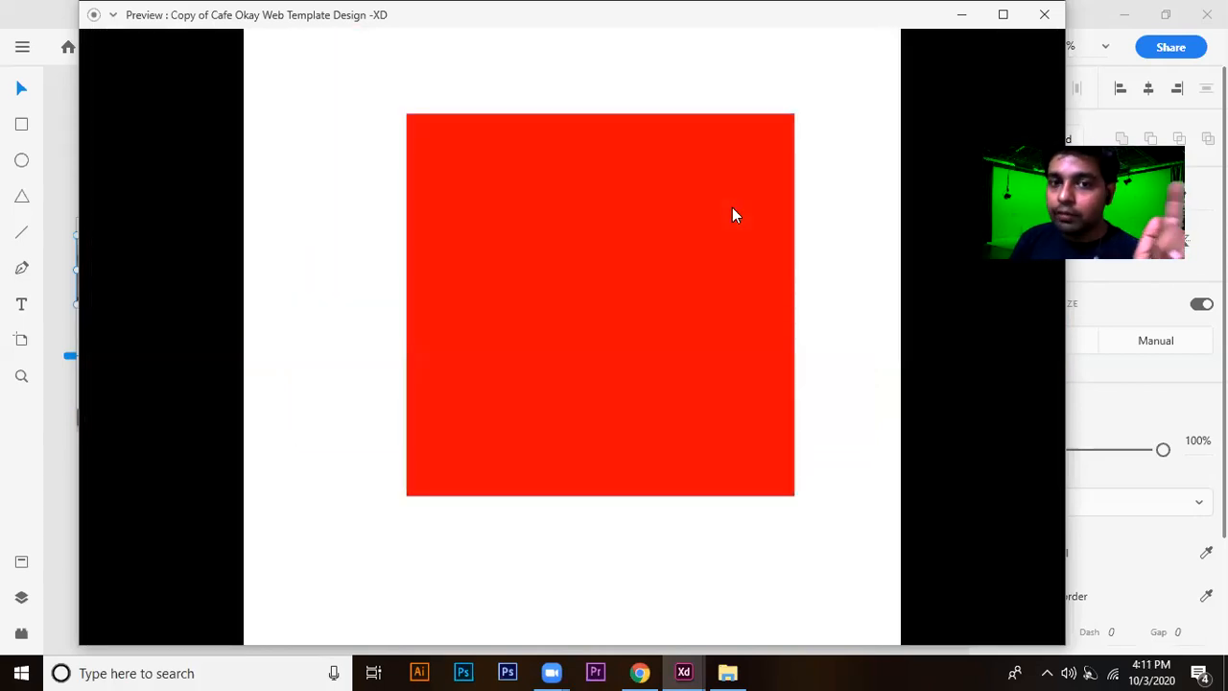
{"action": "left_click", "coordinate": [732, 208]}
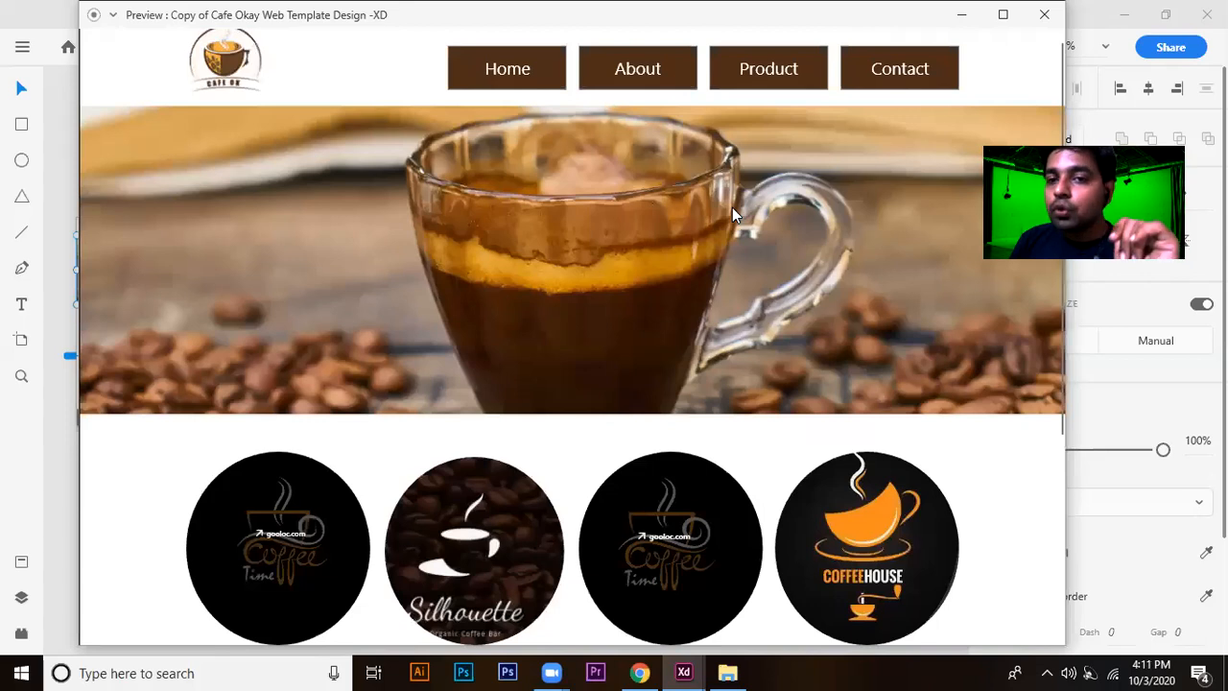
Test the Contact link in the preview, look over its page and step back to the home page.
{"action": "left_click", "coordinate": [903, 69]}
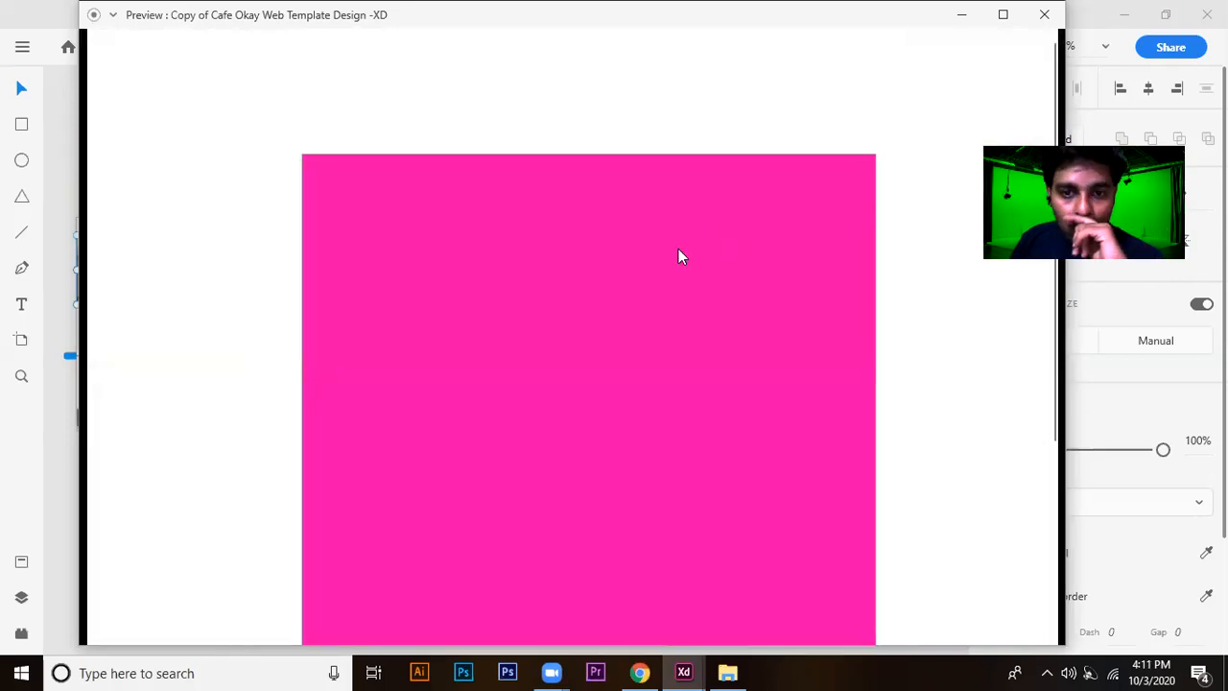
{"action": "scroll", "coordinate": [679, 251], "scroll_direction": "down", "scroll_amount": 2}
{"action": "scroll", "coordinate": [678, 248], "scroll_direction": "down", "scroll_amount": 1}
{"action": "scroll", "coordinate": [678, 249], "scroll_direction": "up", "scroll_amount": 3}
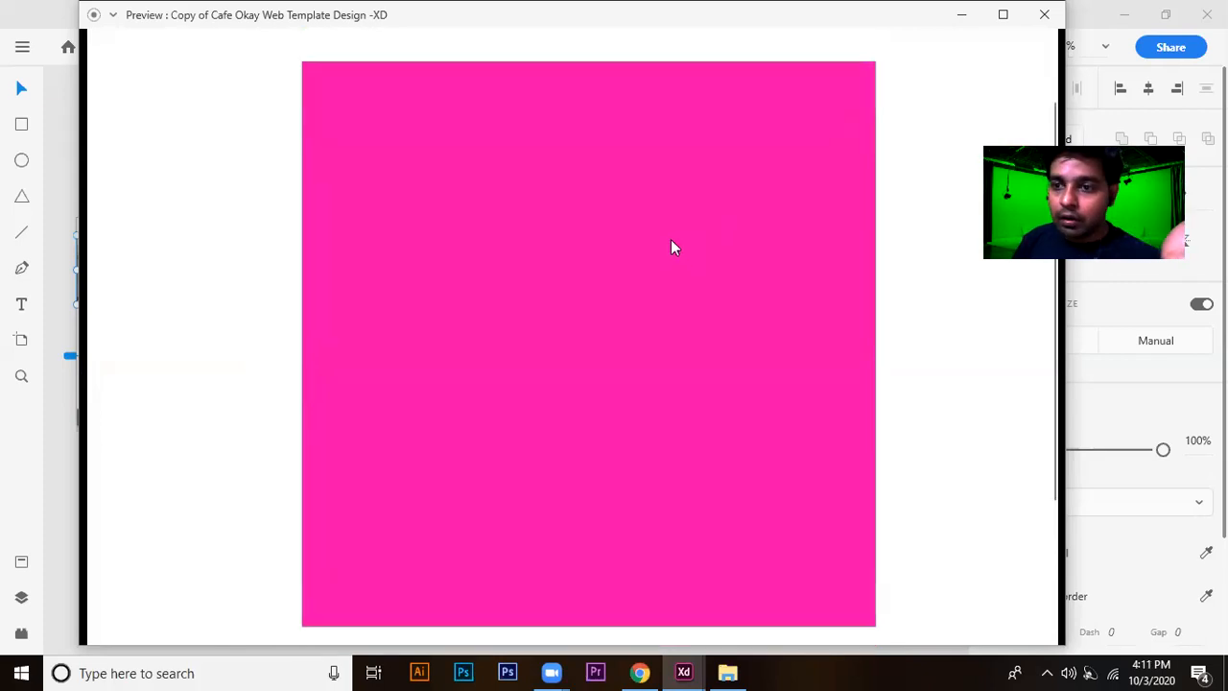
{"action": "scroll", "coordinate": [682, 243], "scroll_direction": "up", "scroll_amount": 2}
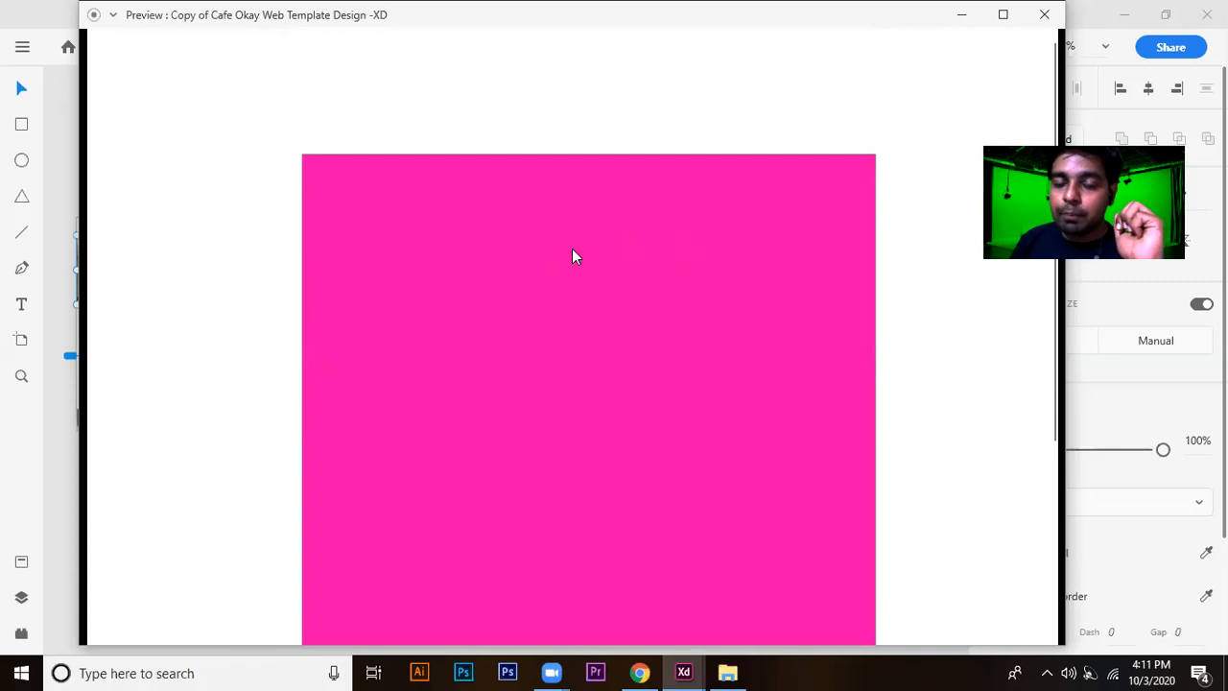
{"action": "key", "text": "Left"}
{"action": "key", "text": "Left"}
{"action": "key", "text": "Left"}
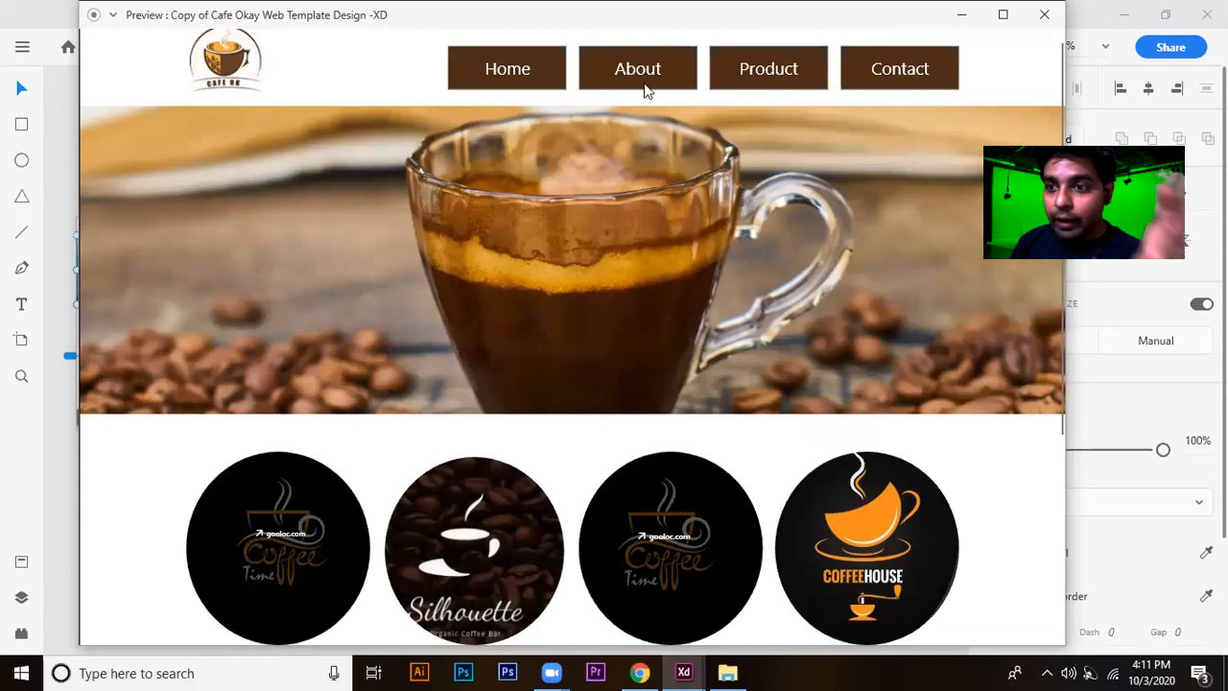
Follow the Contact link once more, step back to the home page and close the preview.
{"action": "left_click", "coordinate": [916, 73]}
{"action": "scroll", "coordinate": [730, 325], "scroll_direction": "down", "scroll_amount": 5}
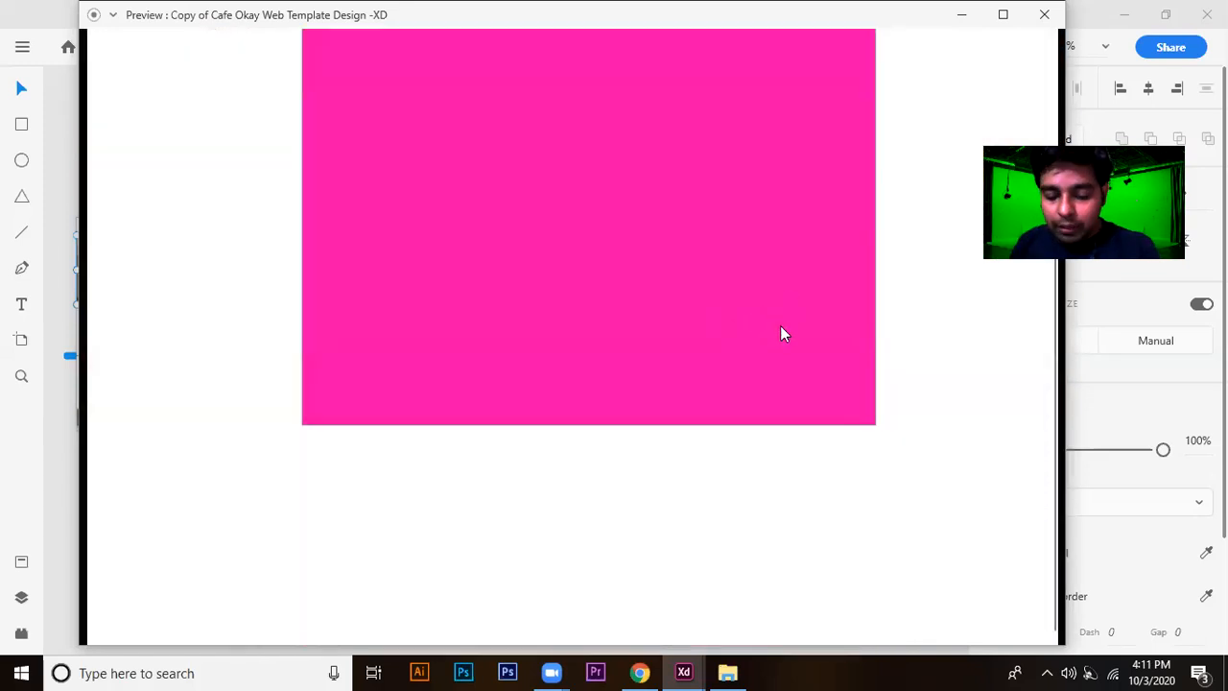
{"action": "key", "text": "Left"}
{"action": "key", "text": "Left"}
{"action": "key", "text": "Left"}
{"action": "key", "text": "Left"}
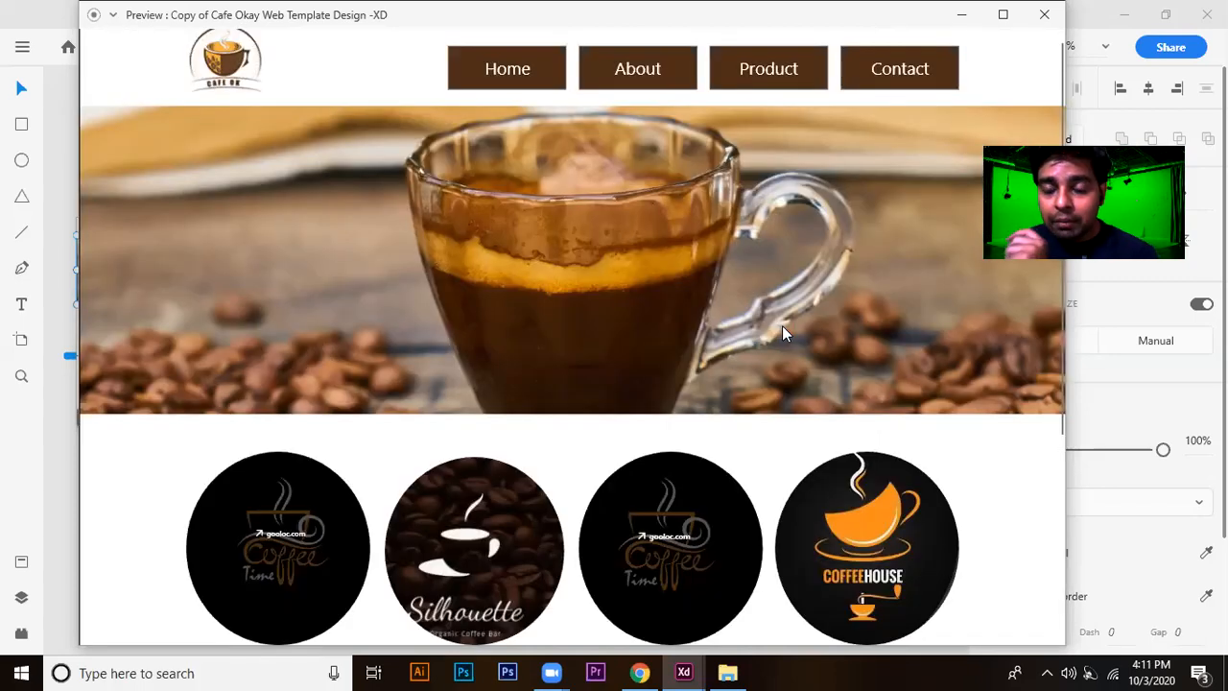
{"action": "left_click", "coordinate": [1044, 14]}
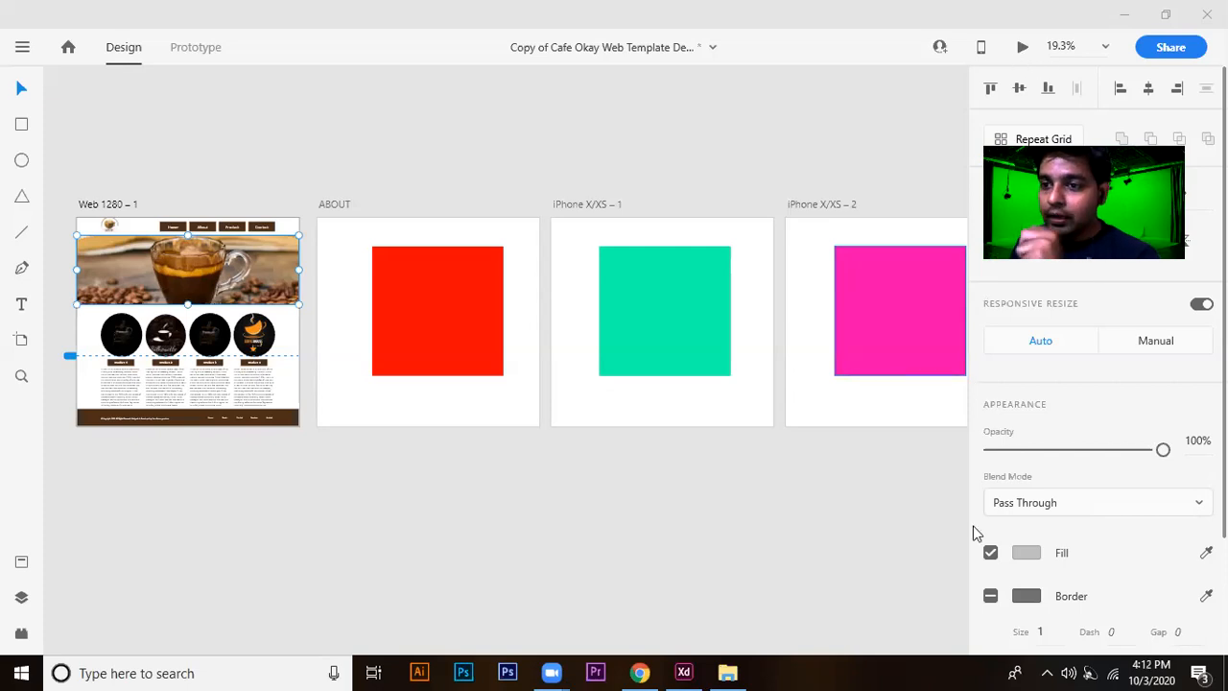
Create a Share for Review link for the document that anyone with the link can view.
{"action": "left_click", "coordinate": [833, 499]}
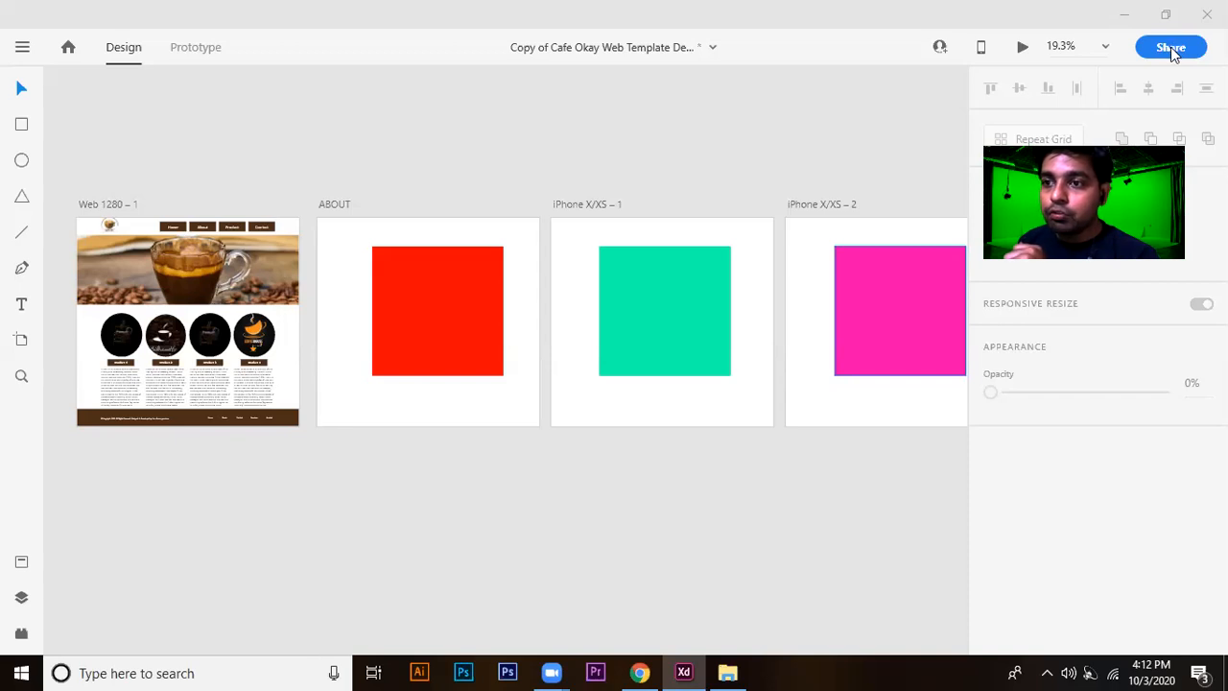
{"action": "left_click", "coordinate": [1174, 48]}
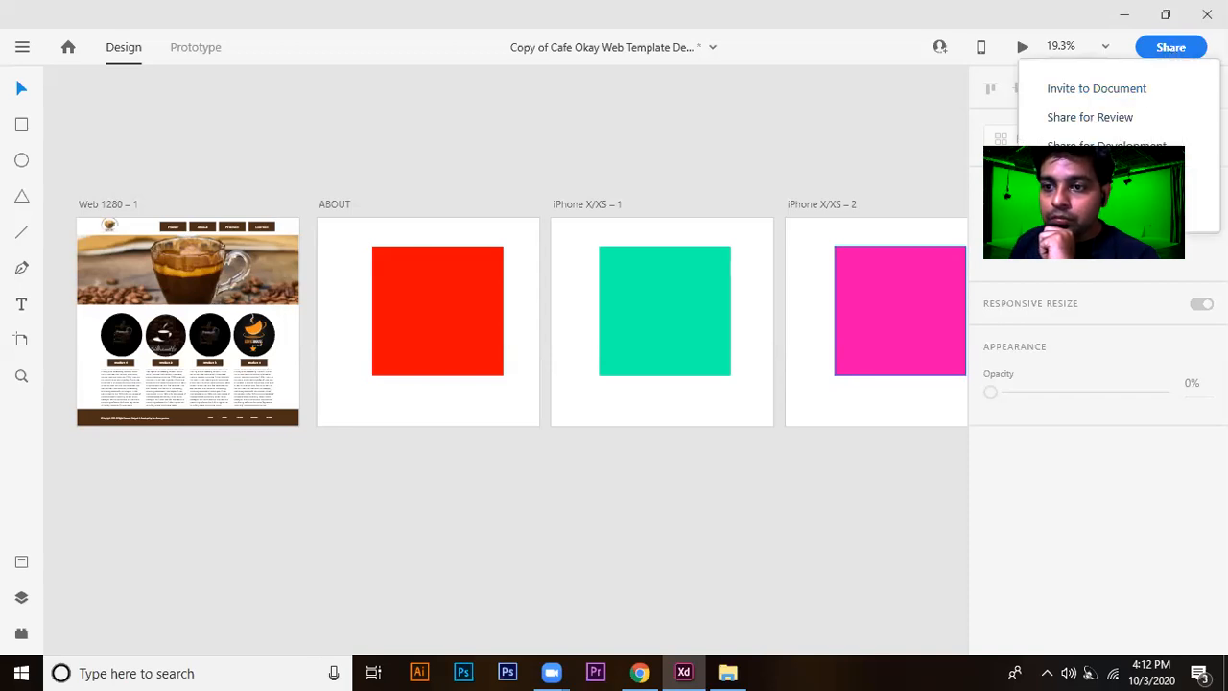
{"action": "left_click", "coordinate": [1115, 121]}
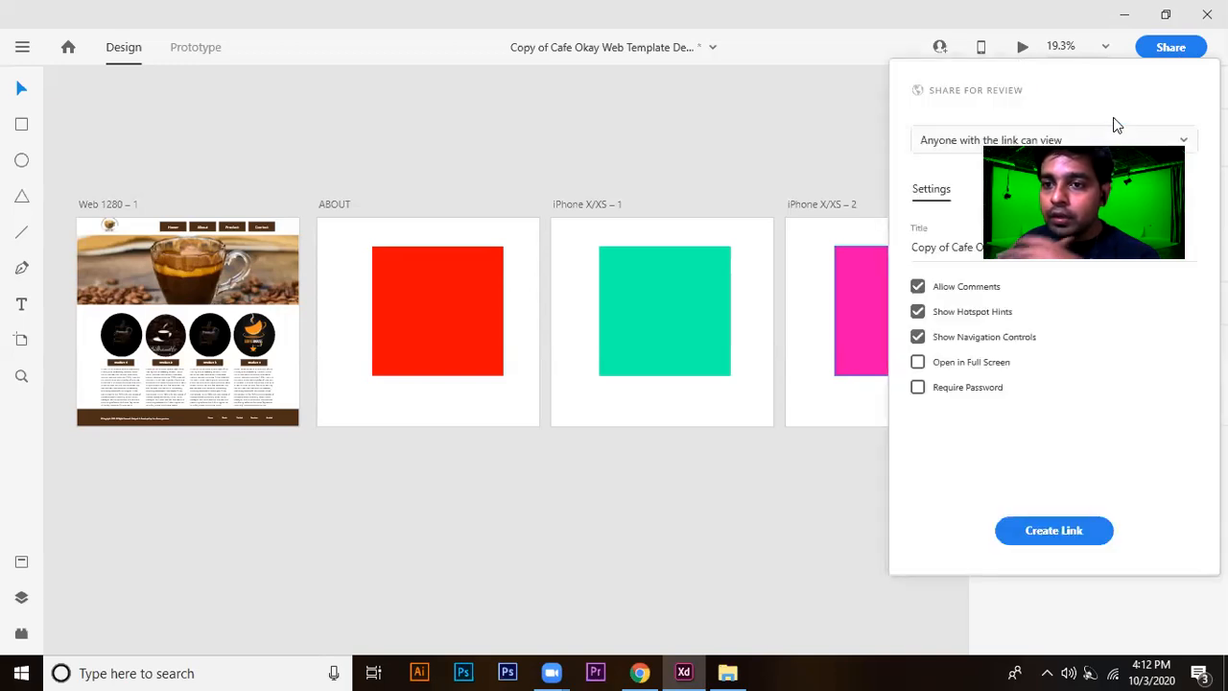
{"action": "left_click", "coordinate": [998, 141]}
{"action": "left_click", "coordinate": [999, 170]}
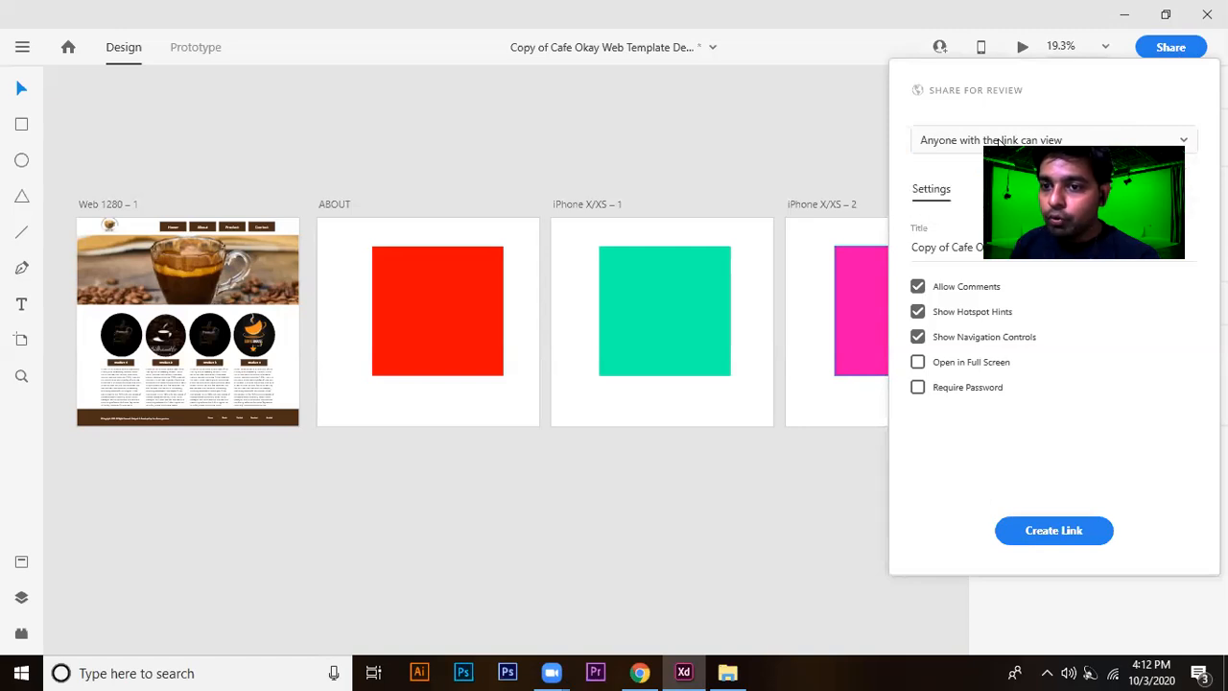
{"action": "left_click", "coordinate": [1053, 530]}
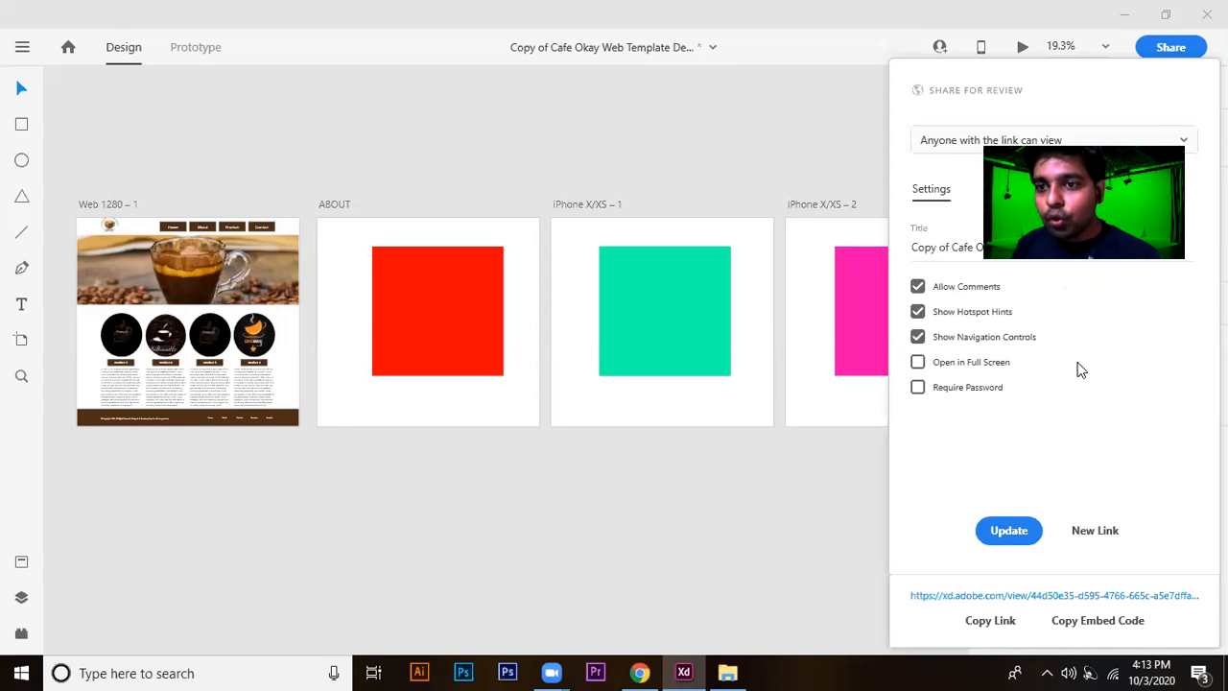
Check the review link's access options, keep Anyone with the link can view, and copy the link.
{"action": "left_click", "coordinate": [955, 144]}
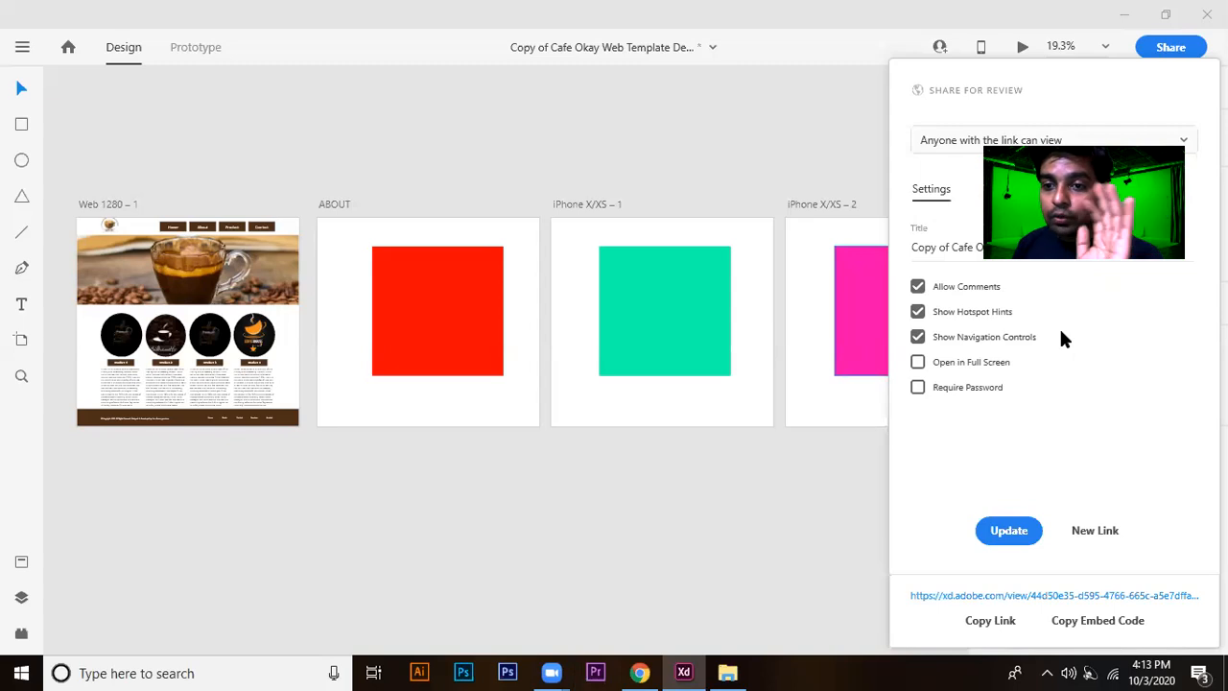
{"action": "left_click", "coordinate": [1000, 624]}
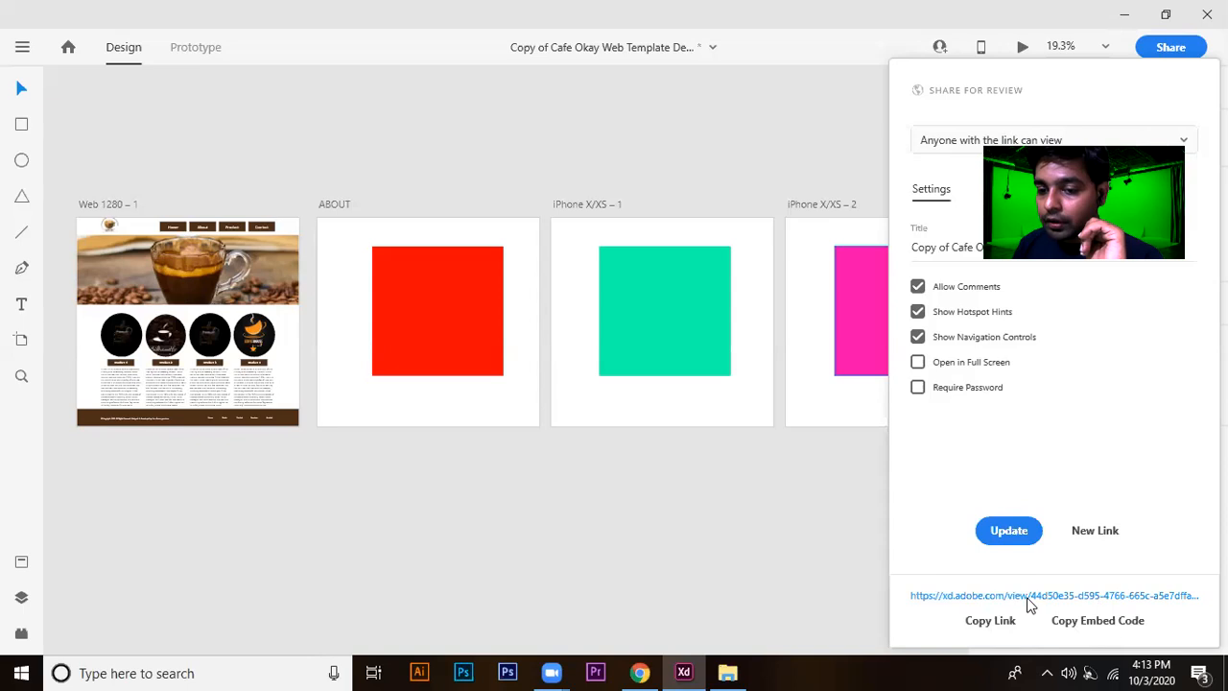
{"action": "left_click", "coordinate": [990, 621]}
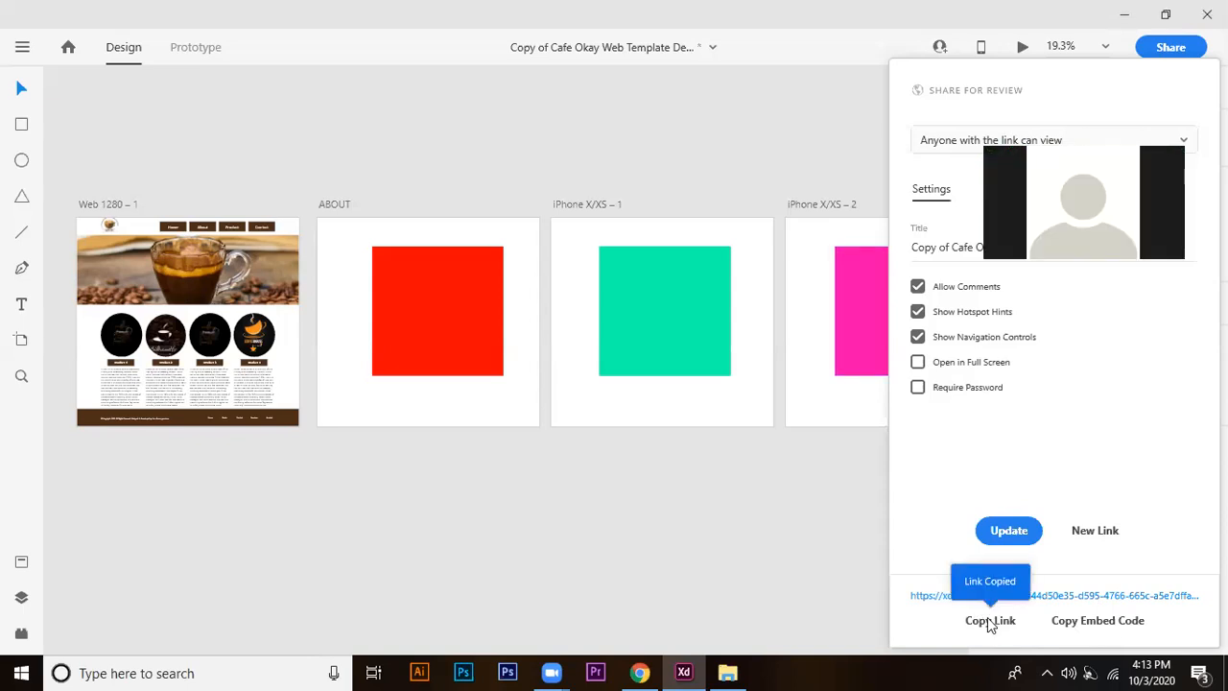
Switch to WhatsApp Web in Chrome and send the copied review link in the open student chat.
{"action": "mouse_move", "coordinate": [552, 672]}
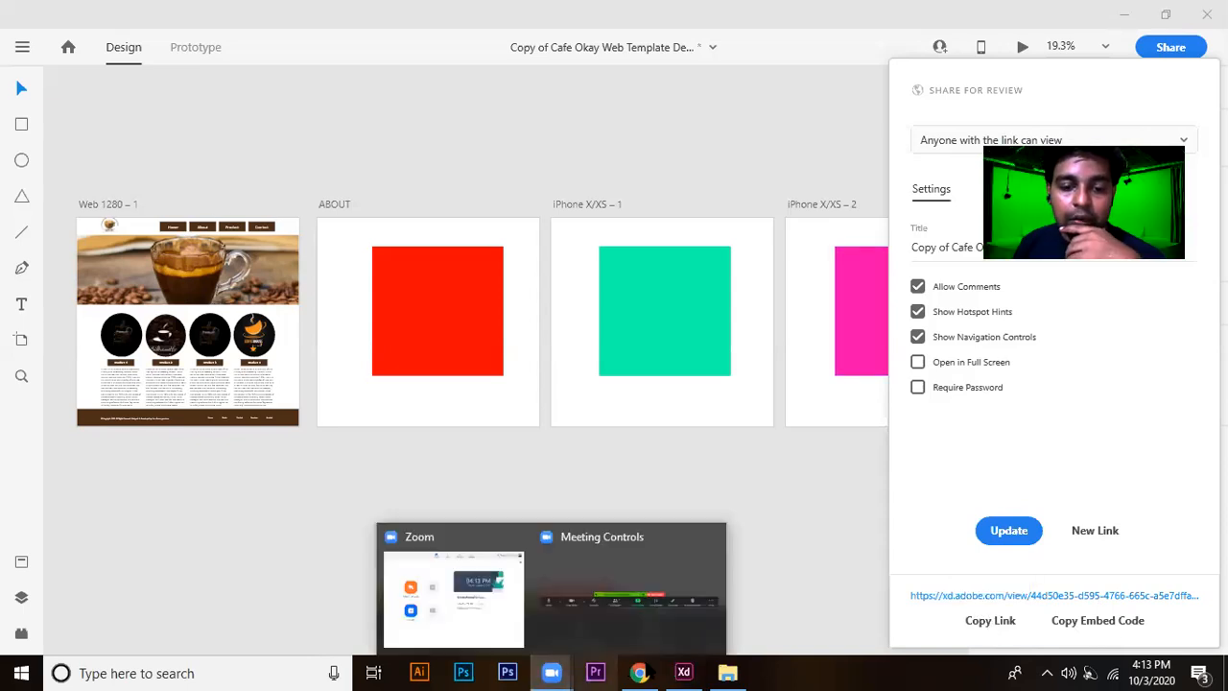
{"action": "left_click", "coordinate": [639, 672]}
{"action": "left_click", "coordinate": [293, 12]}
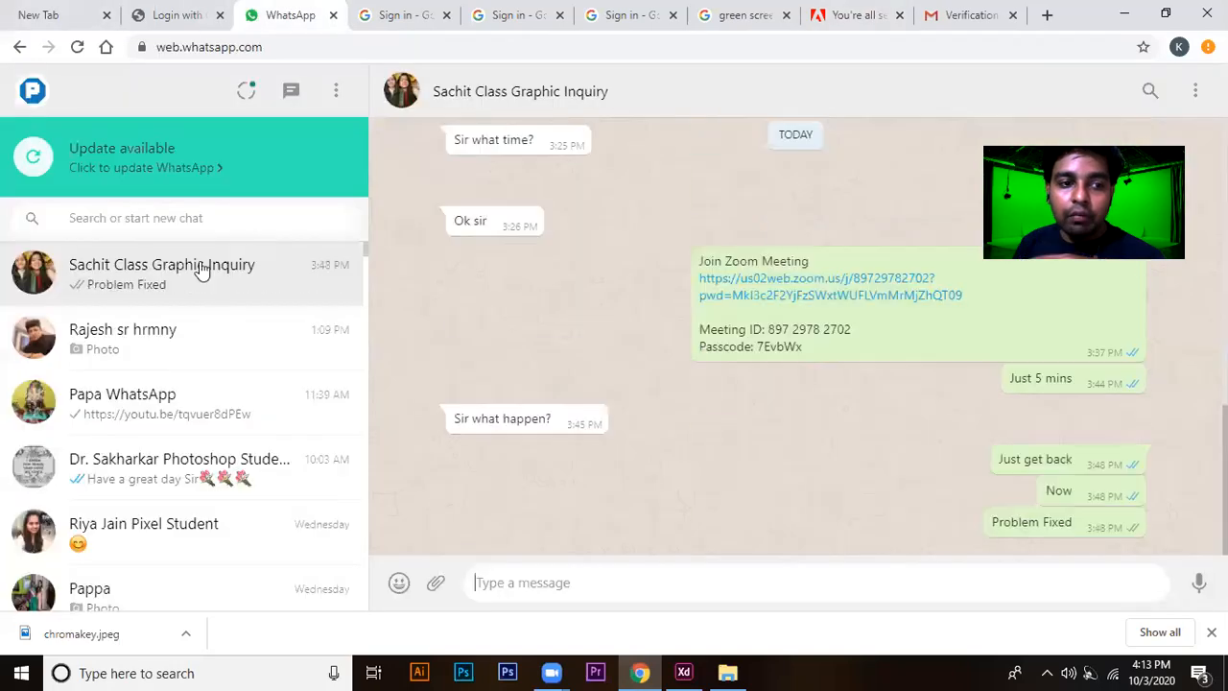
{"action": "right_click", "coordinate": [658, 582]}
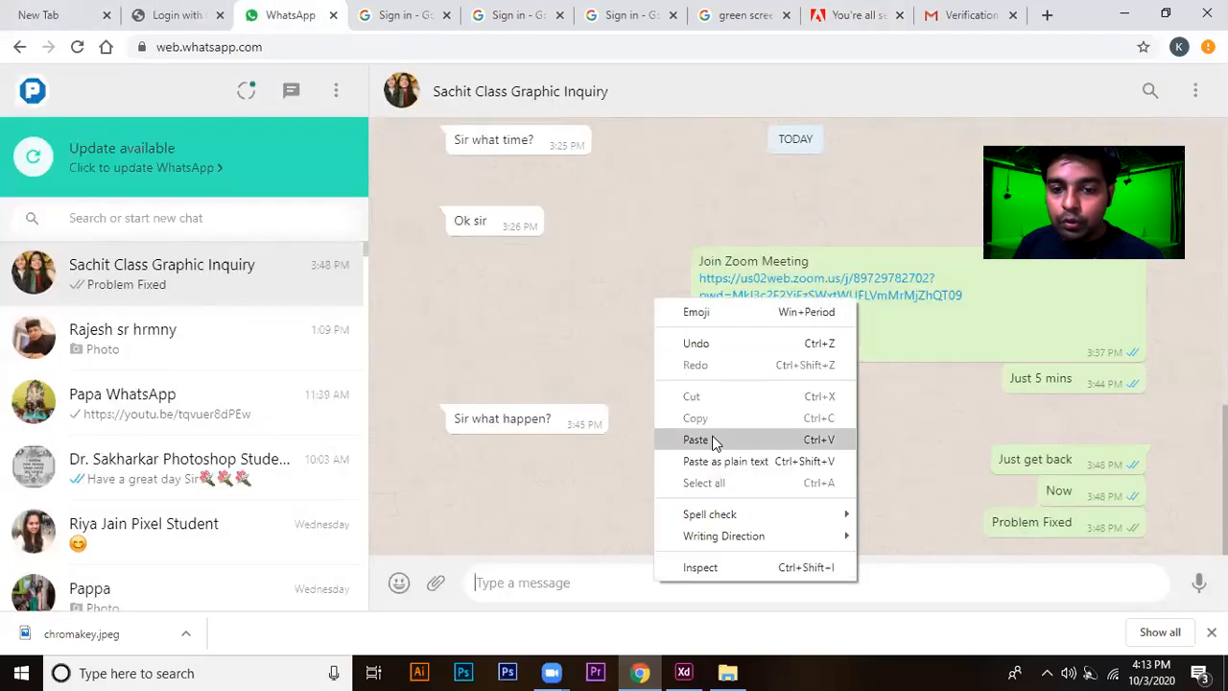
{"action": "left_click", "coordinate": [713, 442]}
{"action": "key", "text": "Return"}
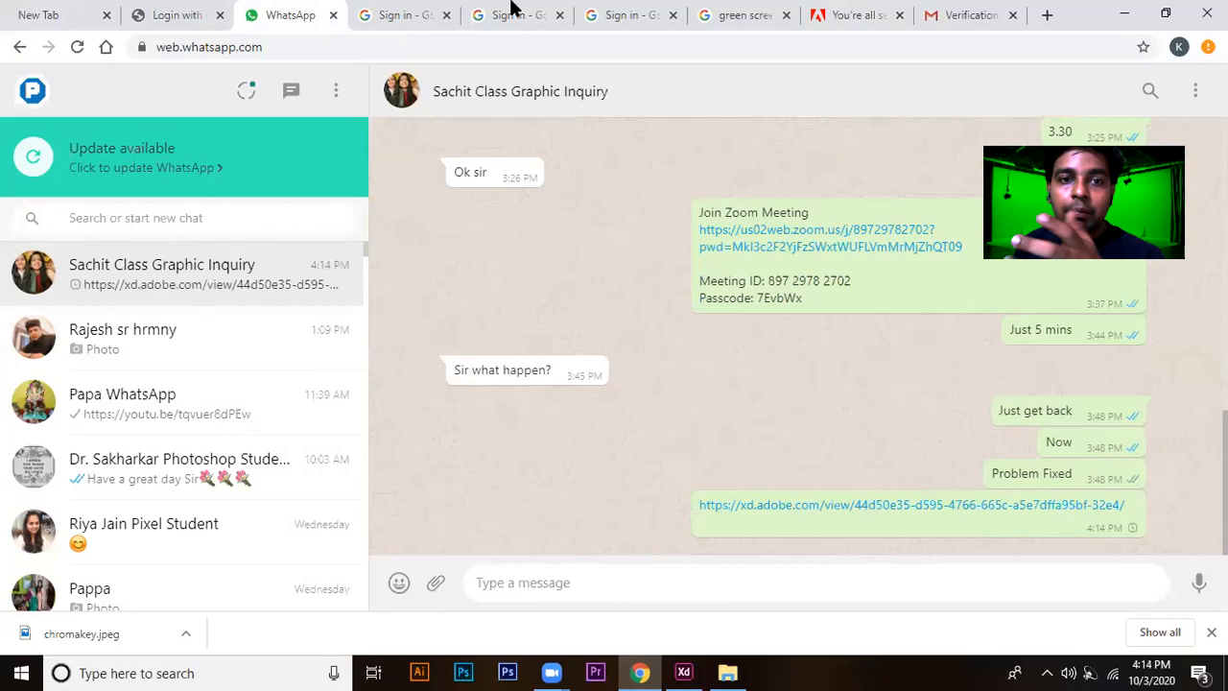
Switch back to the Cafe Okay document in Adobe XD and dismiss the sharing options.
{"action": "mouse_move", "coordinate": [552, 672]}
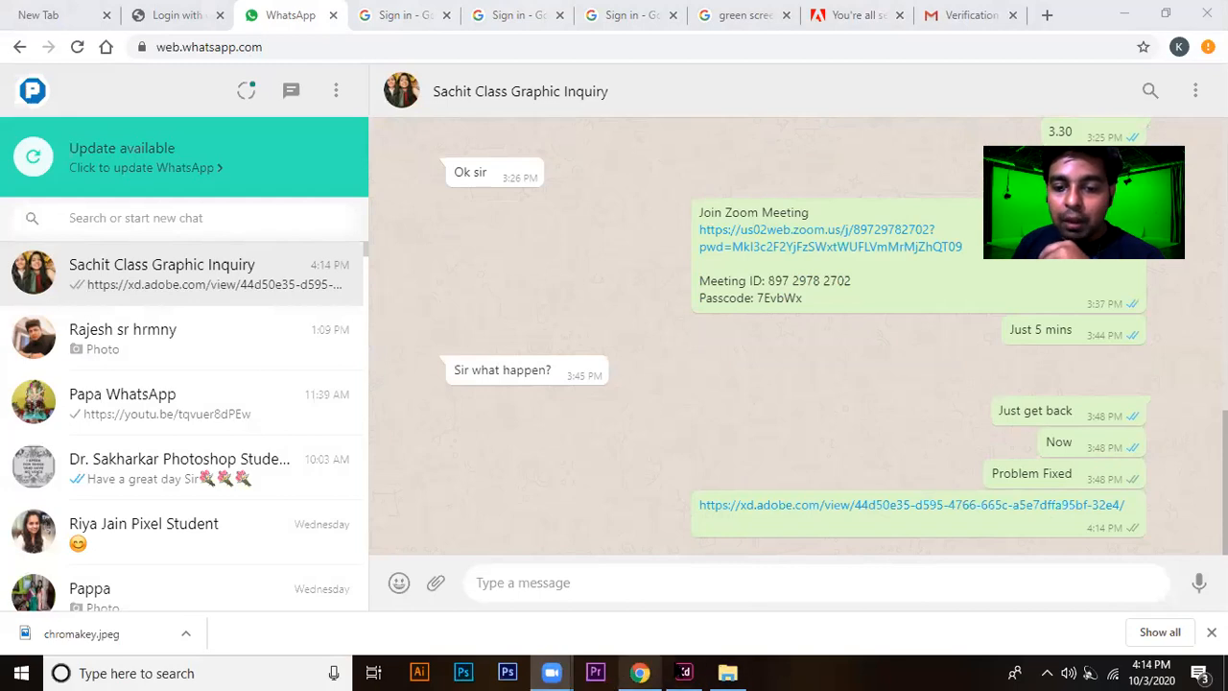
{"action": "left_click", "coordinate": [684, 673]}
{"action": "left_click", "coordinate": [709, 523]}
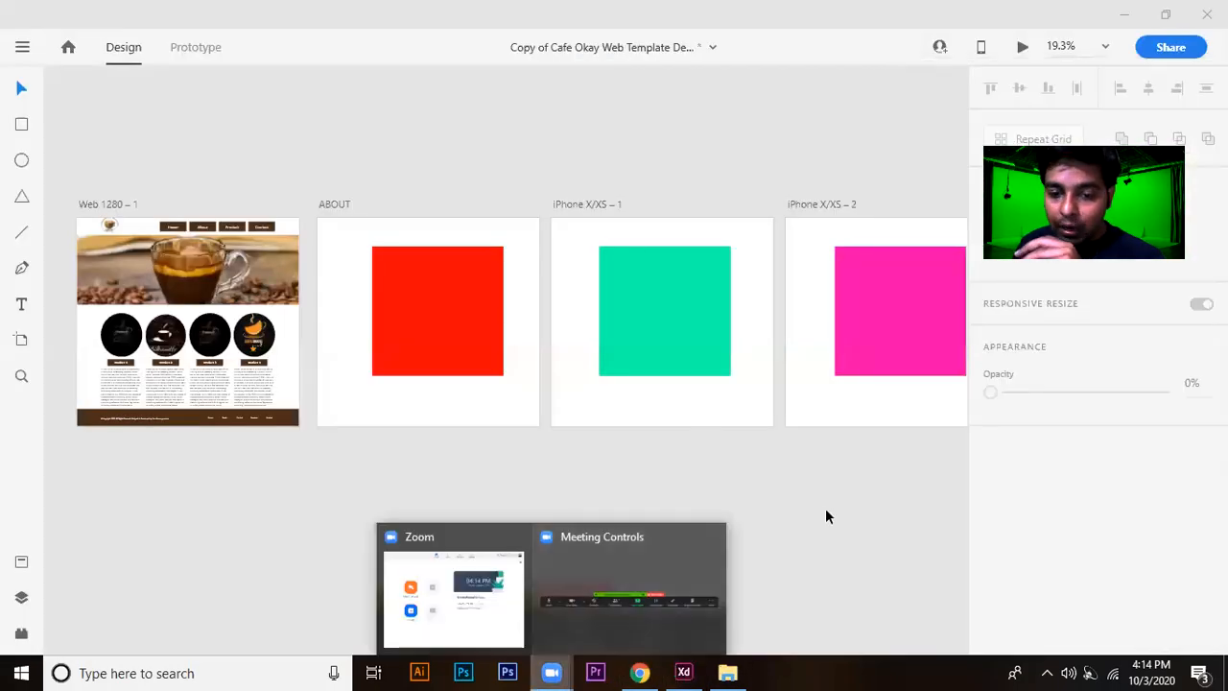
{"action": "left_click", "coordinate": [640, 673]}
{"action": "left_click", "coordinate": [639, 673]}
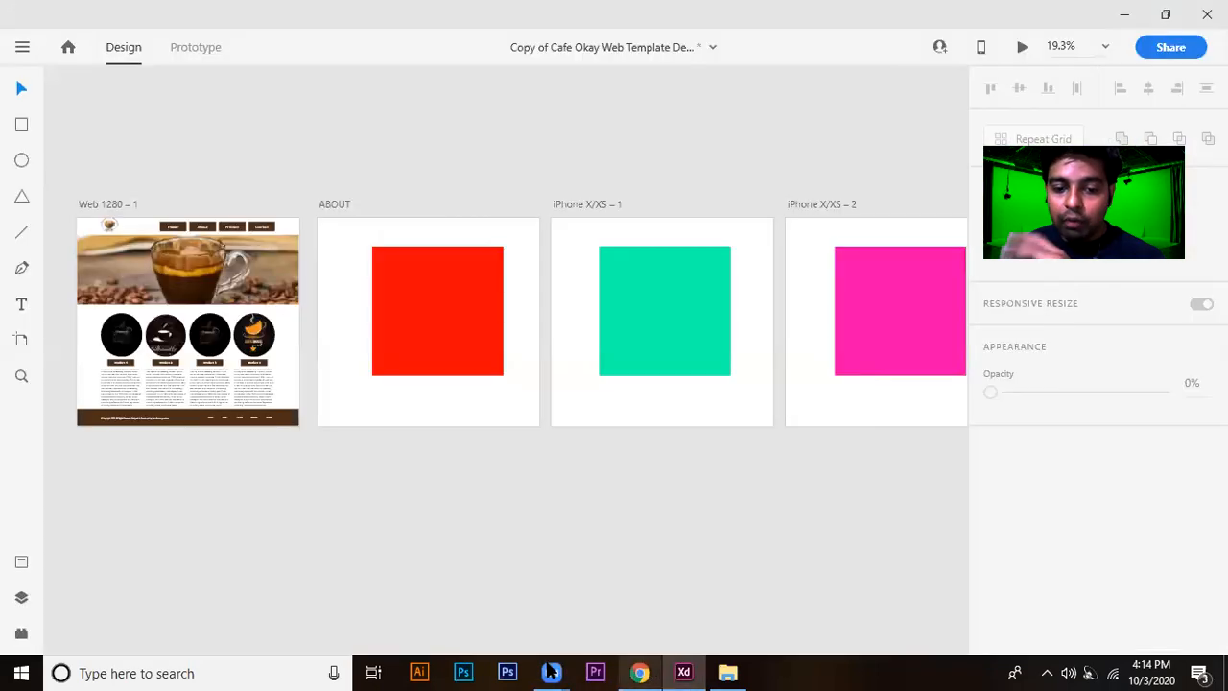
{"action": "left_click", "coordinate": [551, 673]}
{"action": "left_click", "coordinate": [568, 623]}
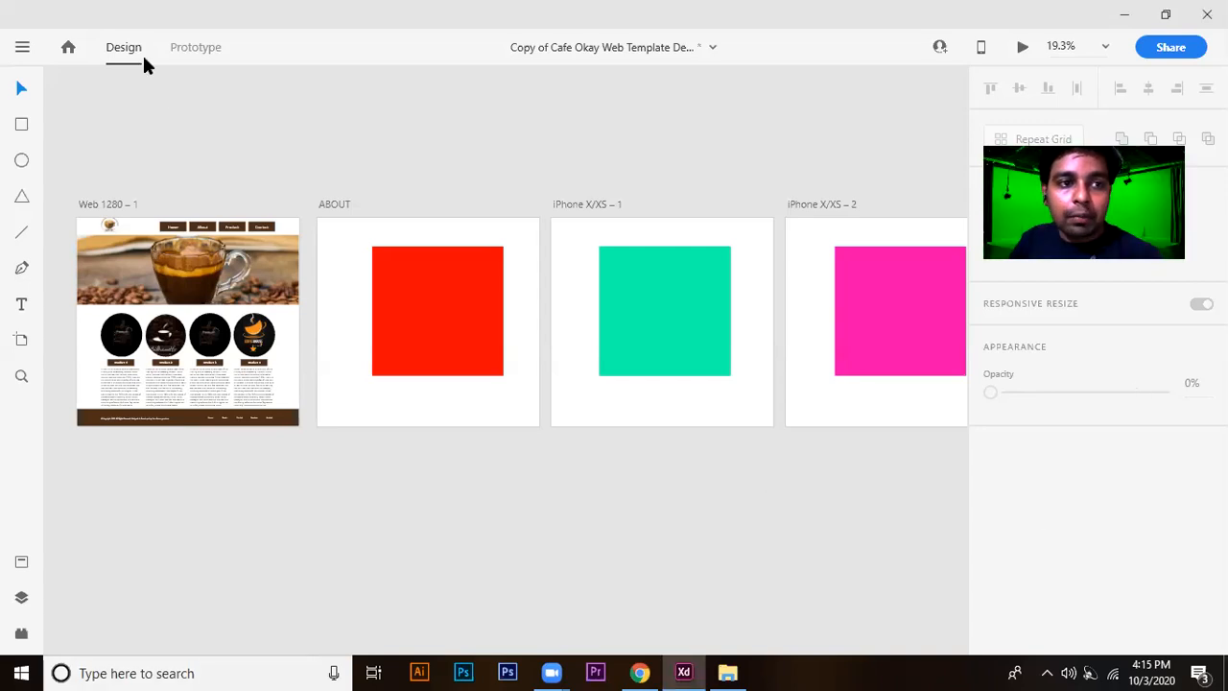
Open the home screen, maximize it and look over the iPhone and Android artboard size presets.
{"action": "left_click", "coordinate": [67, 48]}
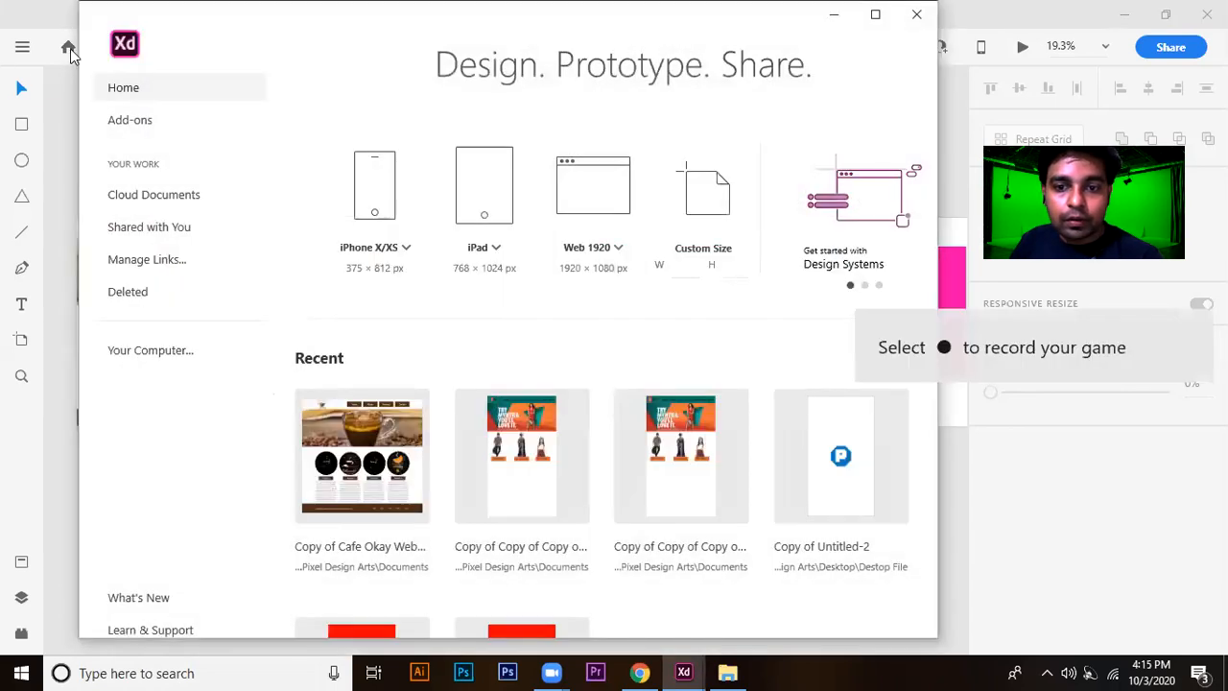
{"action": "left_click", "coordinate": [875, 15]}
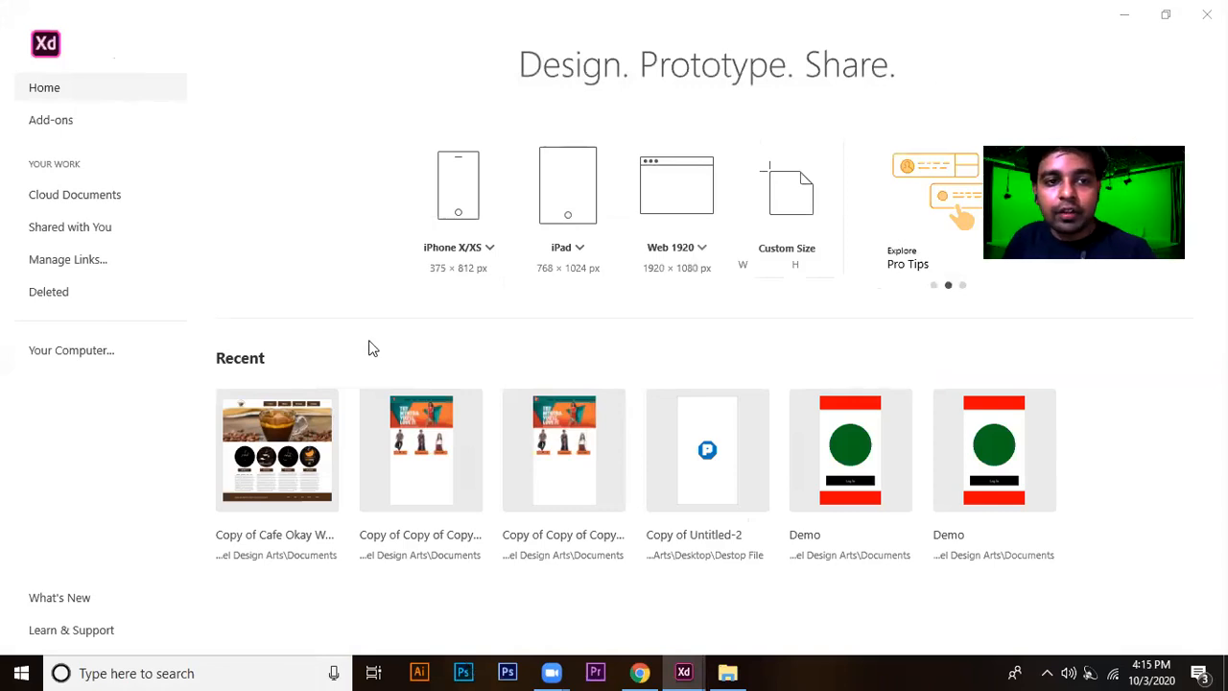
{"action": "left_click", "coordinate": [488, 248]}
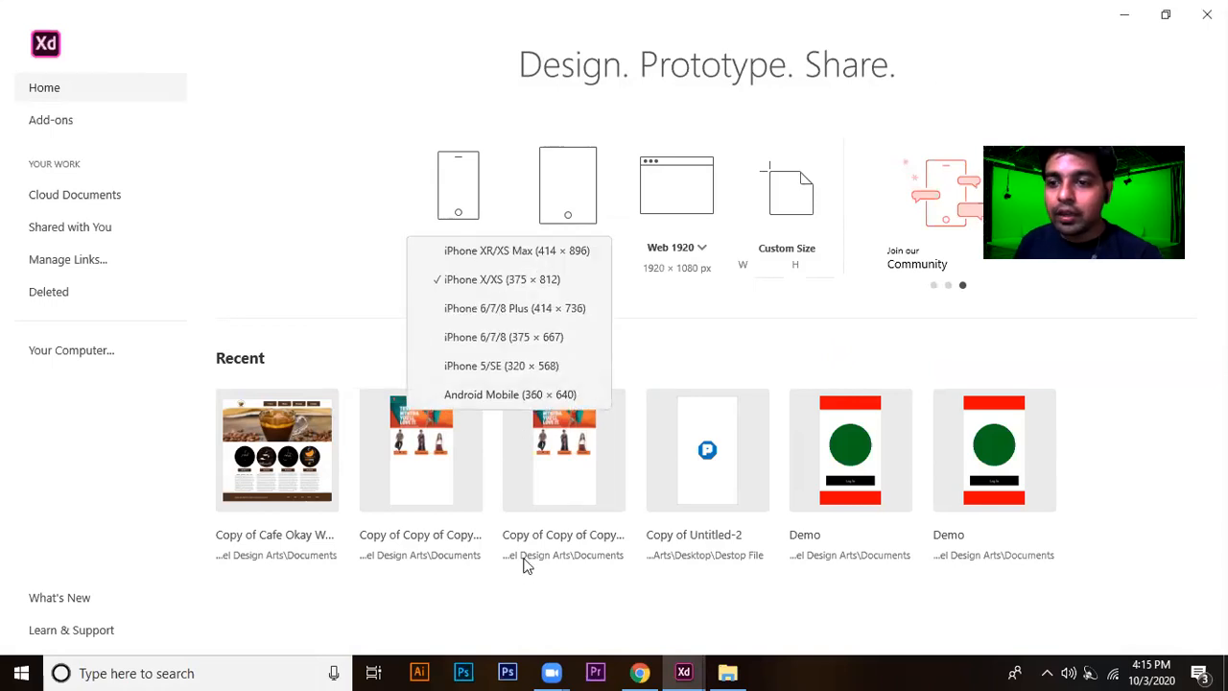
{"action": "left_click", "coordinate": [1088, 26]}
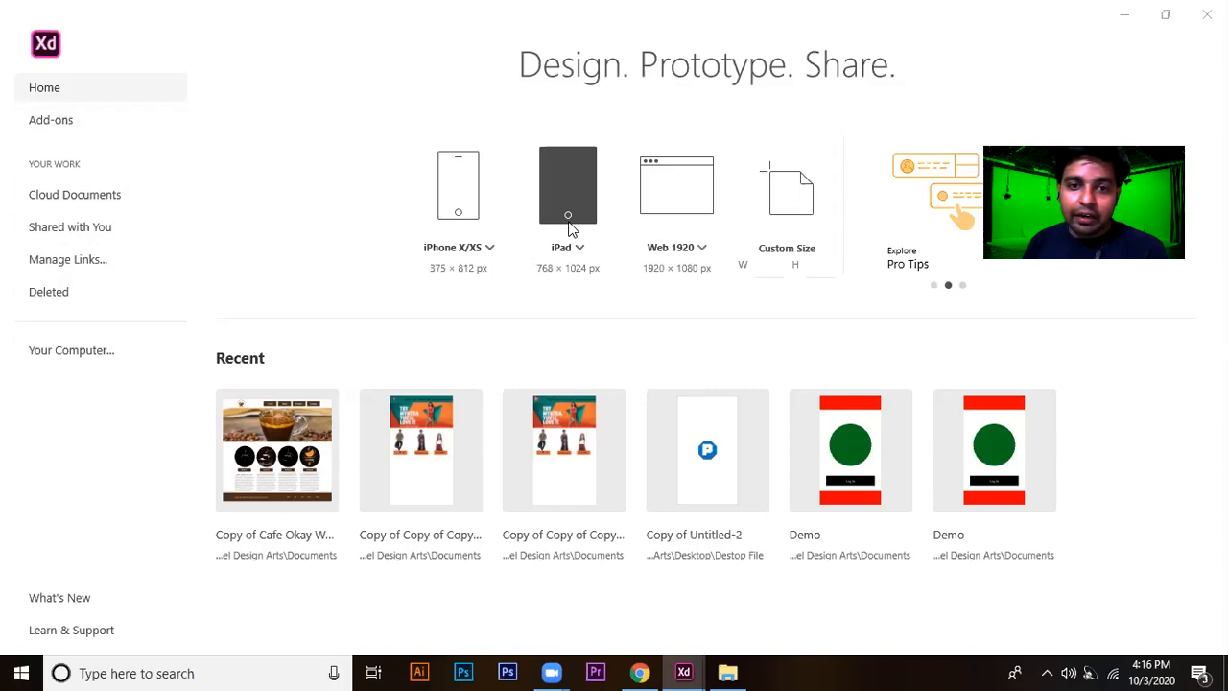
Review the web artboard sizes and create a new document from the Web 1920 (1920 × 1080) preset.
{"action": "left_click", "coordinate": [701, 249]}
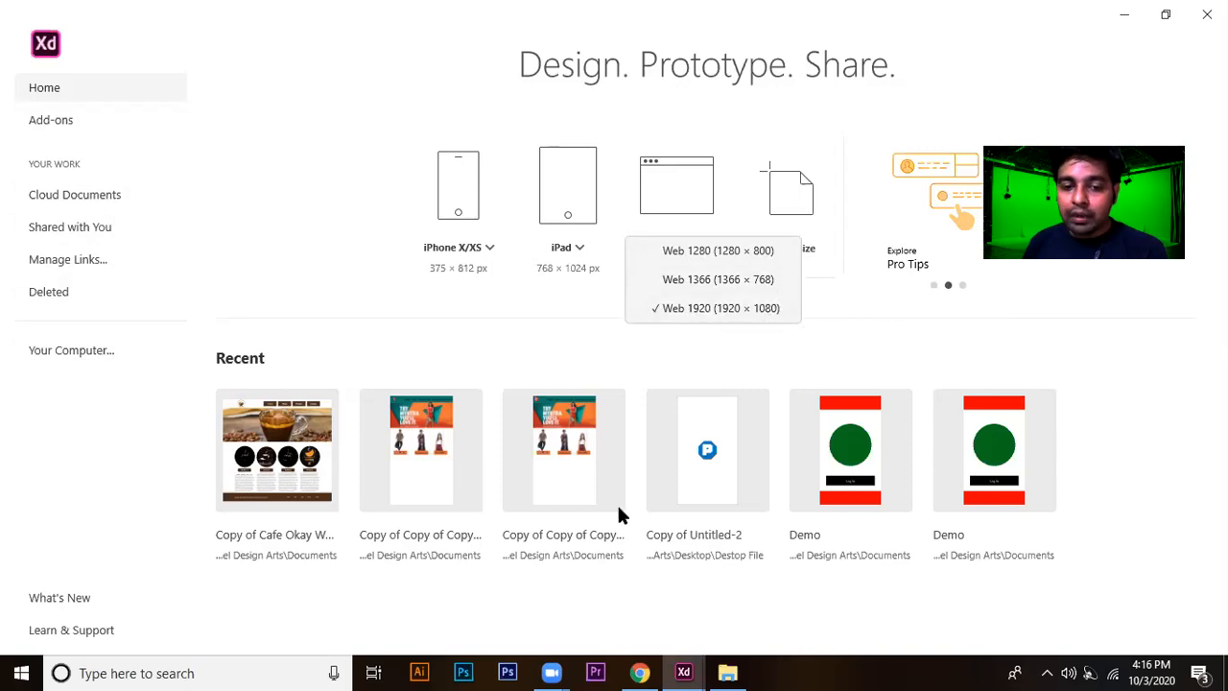
{"action": "left_click", "coordinate": [787, 351]}
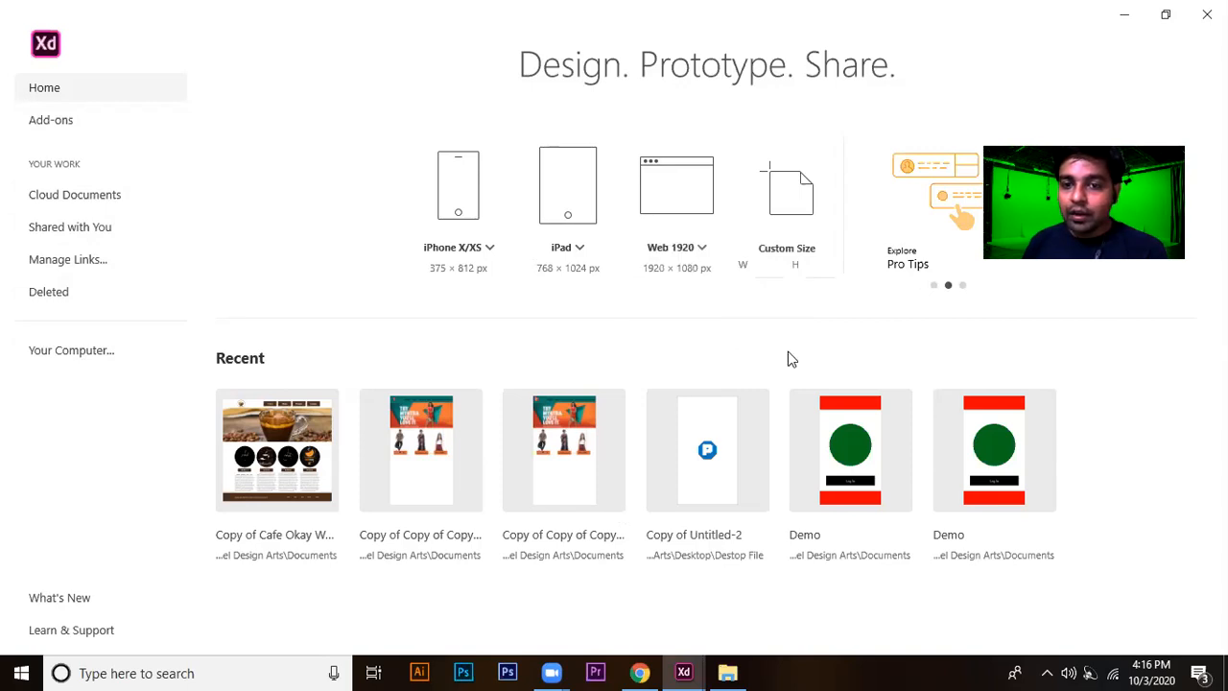
{"action": "left_click", "coordinate": [701, 252]}
{"action": "left_click", "coordinate": [713, 308]}
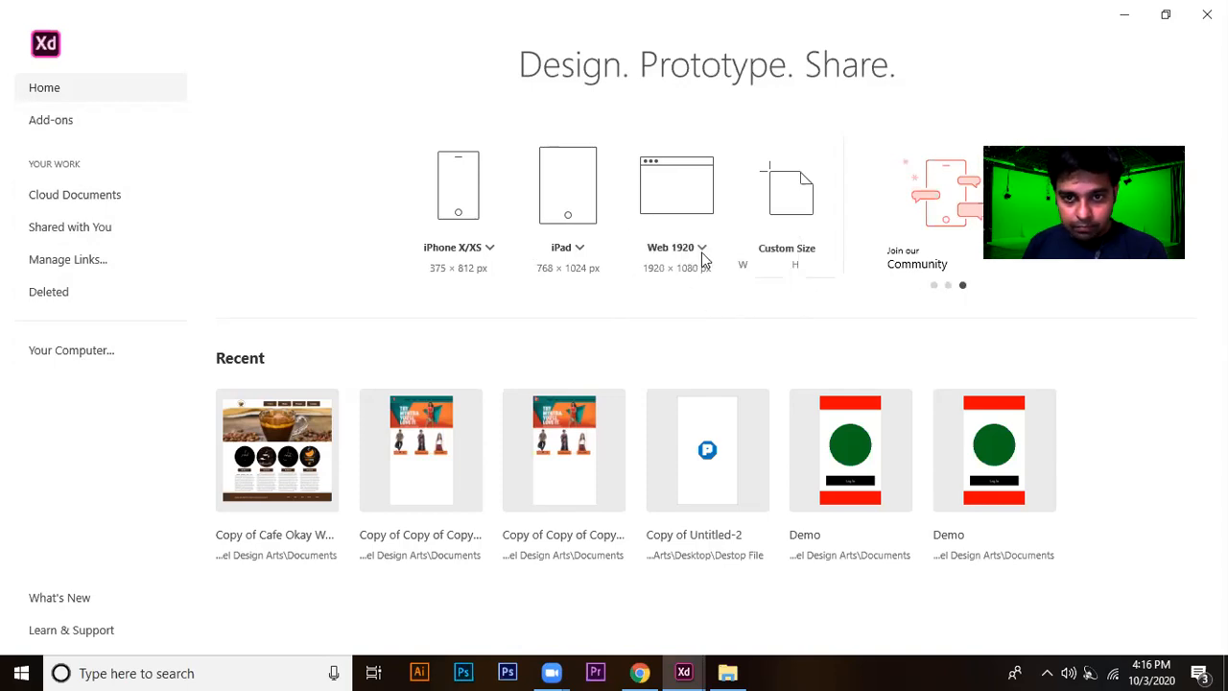
{"action": "left_click", "coordinate": [692, 211]}
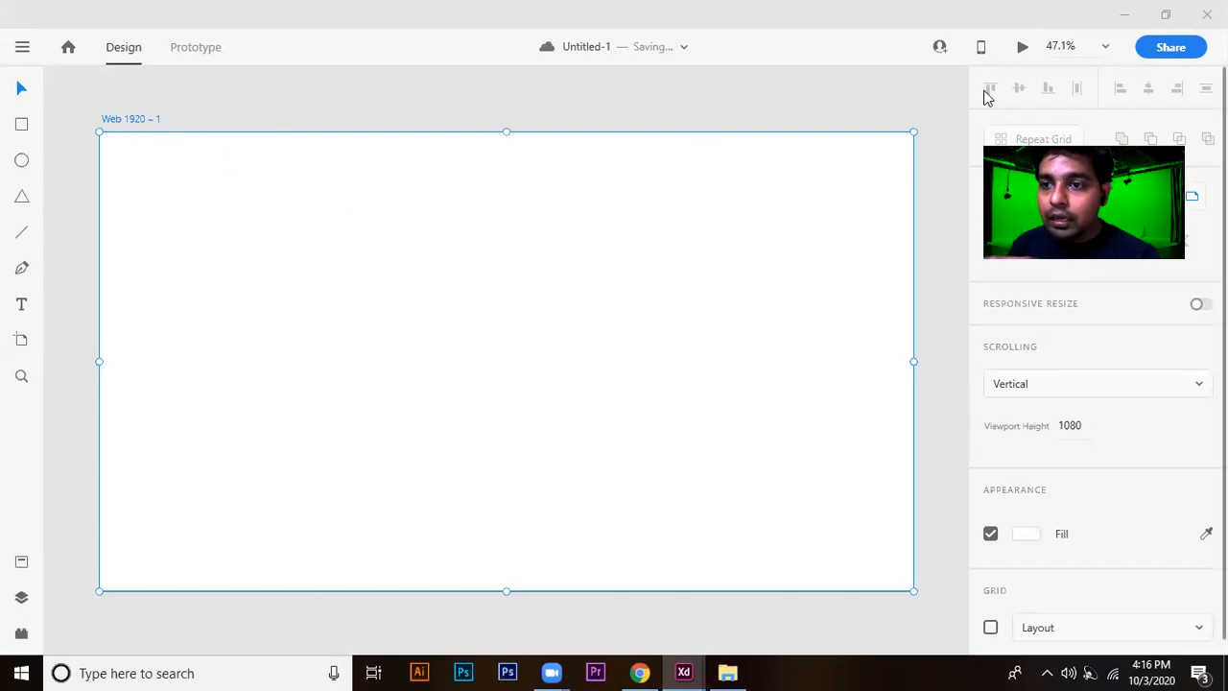
Examine the new web artboard's height and width values and look over its visible extent.
{"action": "double_click", "coordinate": [1012, 239]}
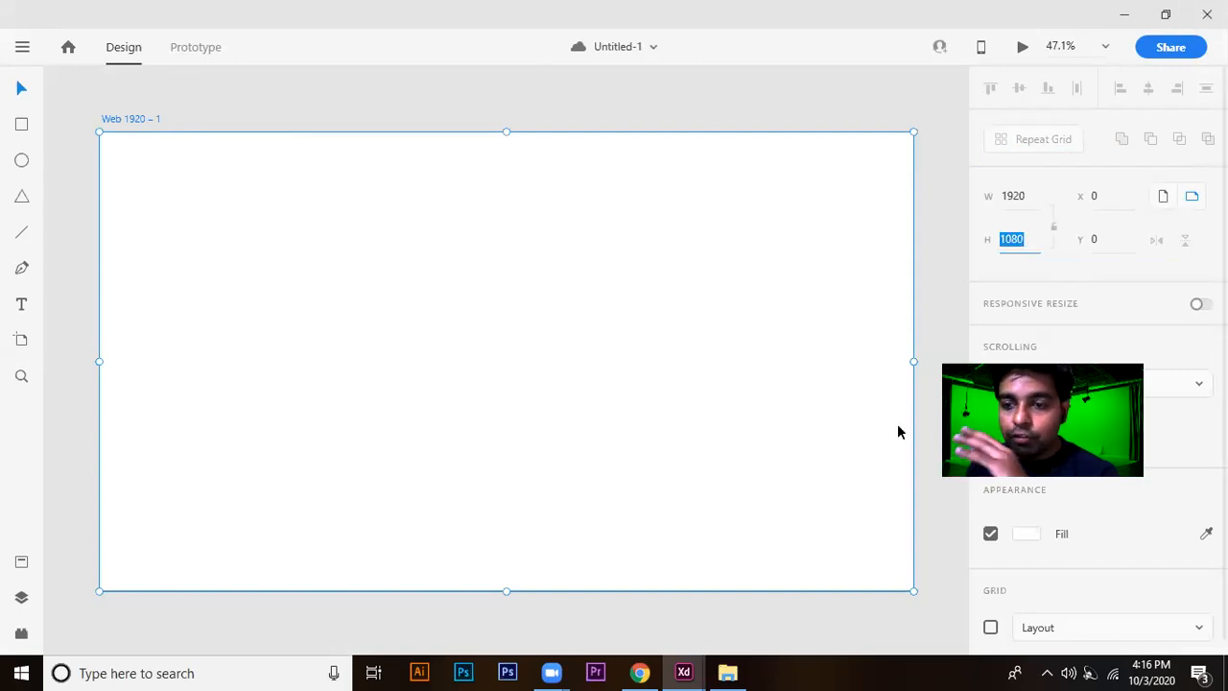
{"action": "left_click", "coordinate": [1032, 194]}
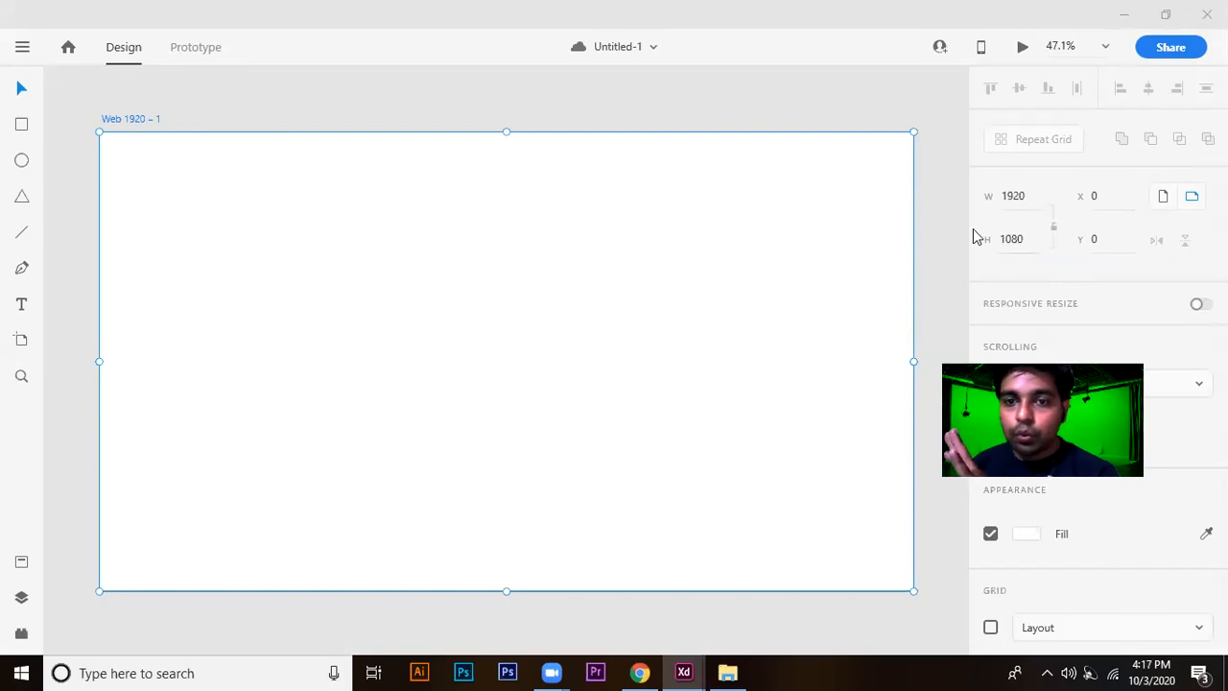
{"action": "scroll", "coordinate": [398, 249], "scroll_direction": "down", "scroll_amount": 3}
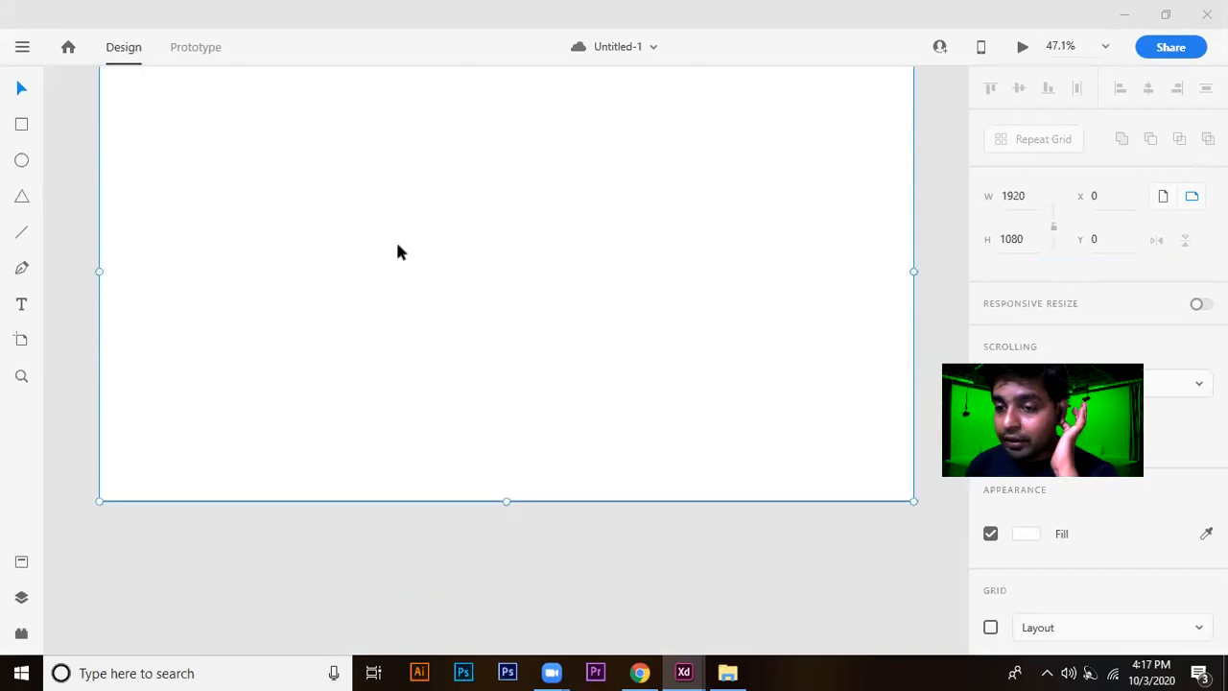
{"action": "scroll", "coordinate": [398, 247], "scroll_direction": "up", "scroll_amount": 3}
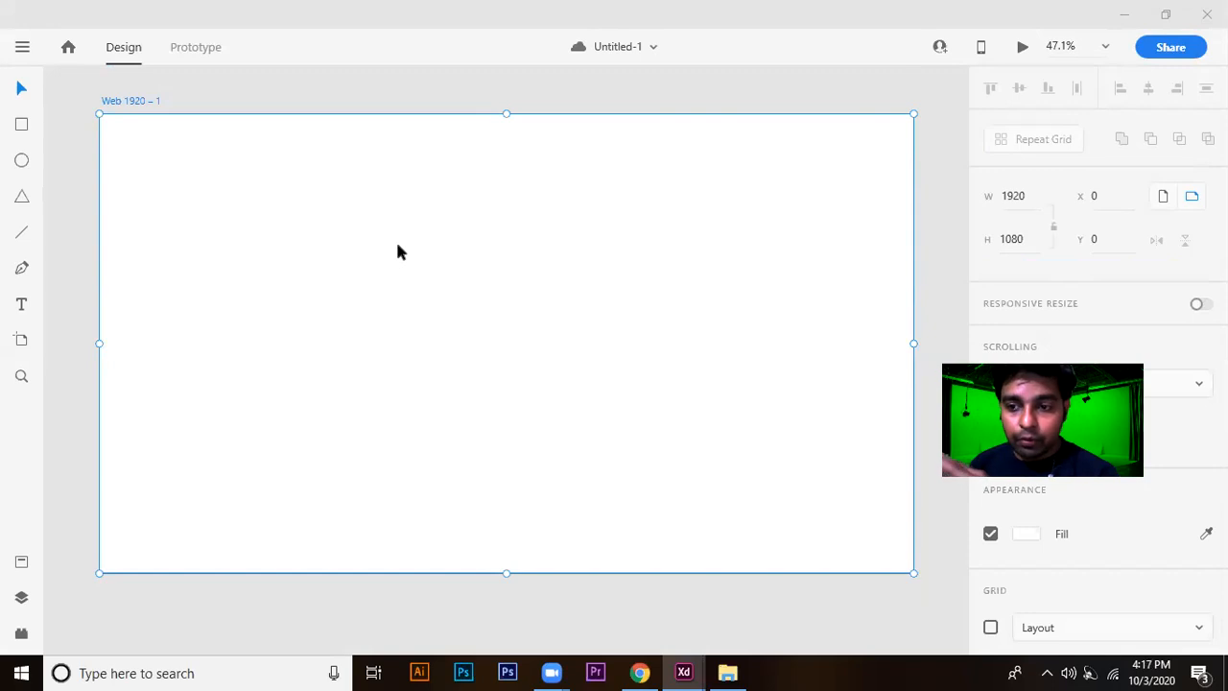
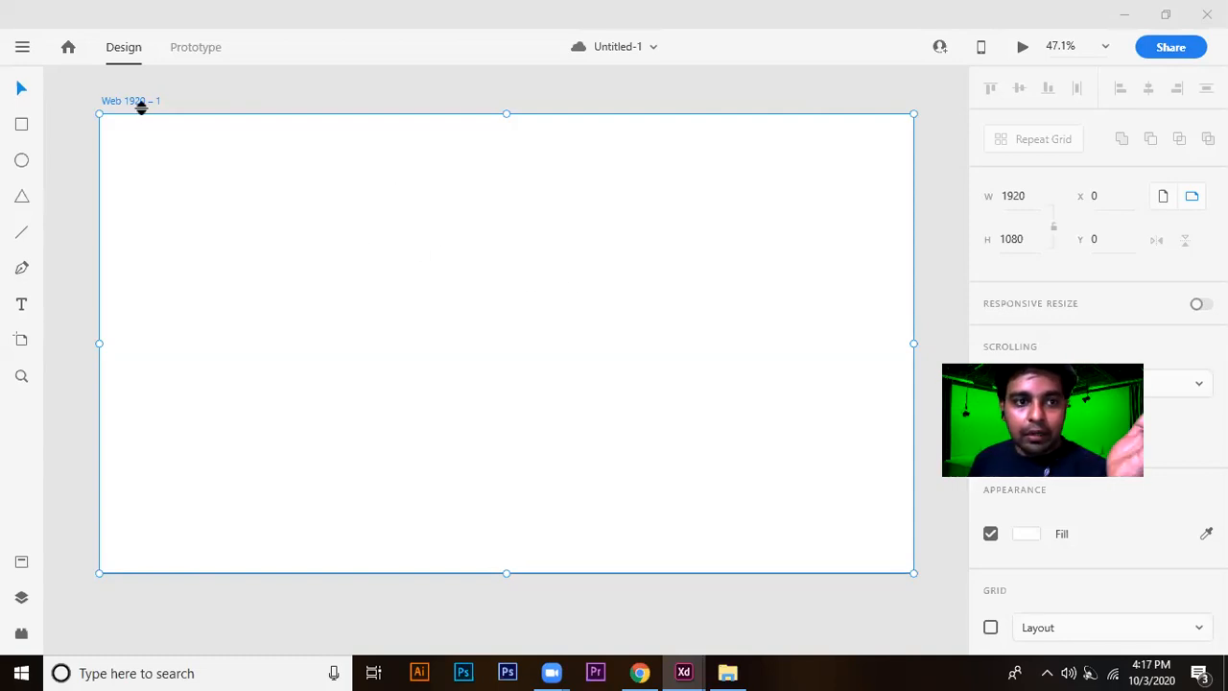
Increase the web artboard's height to 1081 and save the document.
{"action": "left_click_drag", "start_coordinate": [996, 234], "coordinate": [1019, 234]}
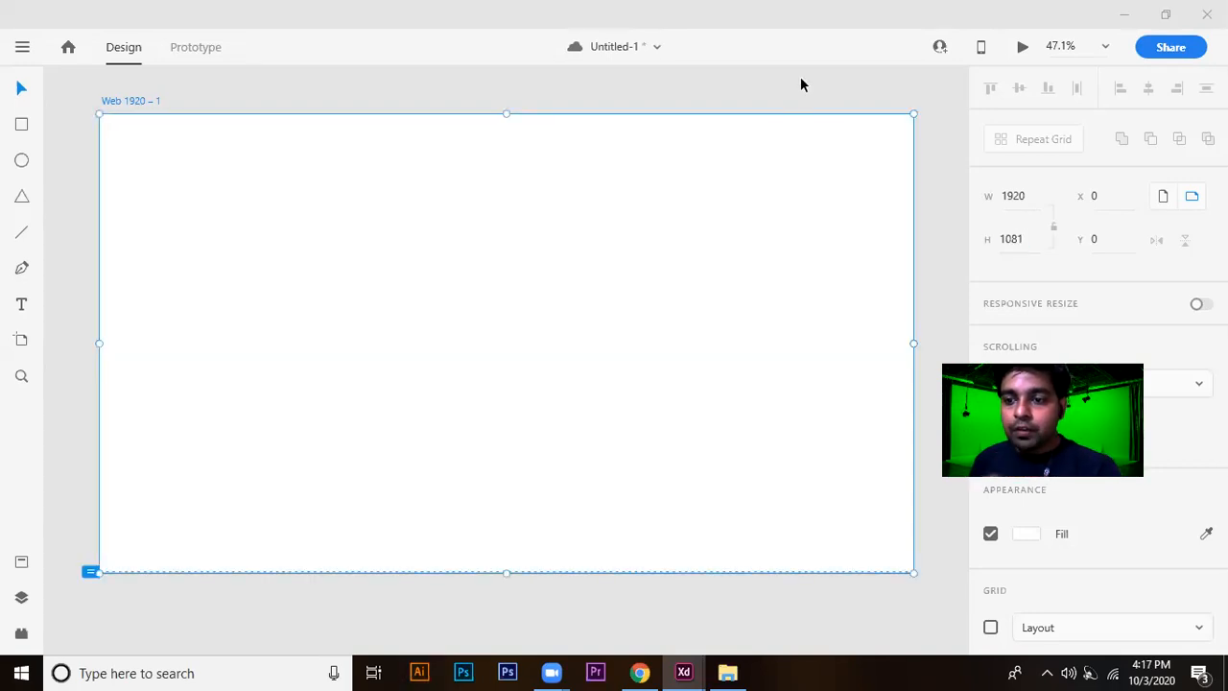
{"action": "key", "text": "ctrl+s"}
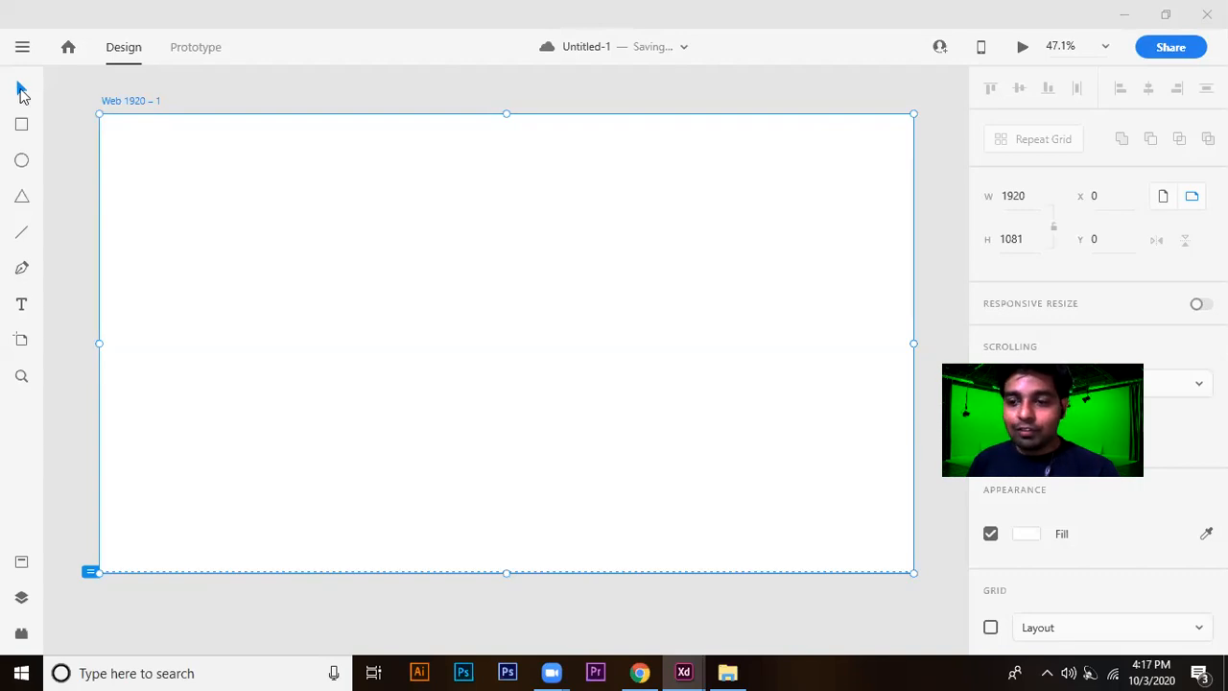
{"action": "left_click", "coordinate": [22, 126]}
{"action": "left_click_drag", "start_coordinate": [150, 188], "coordinate": [519, 429]}
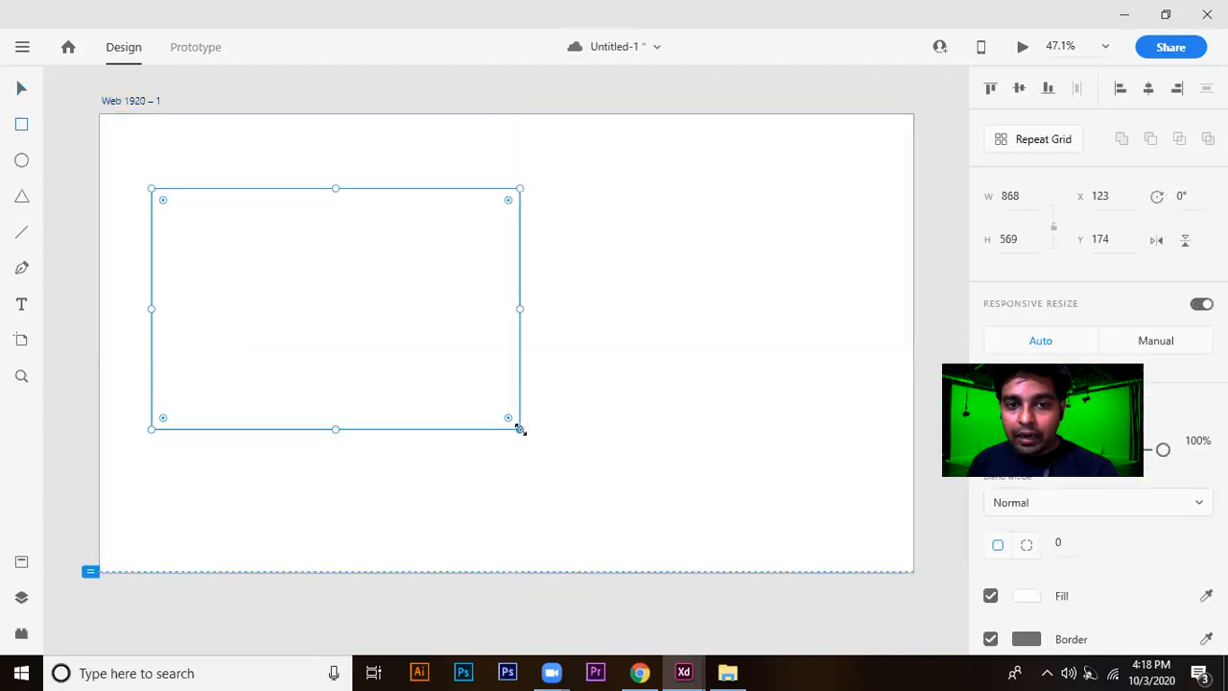
{"action": "key", "text": "Delete"}
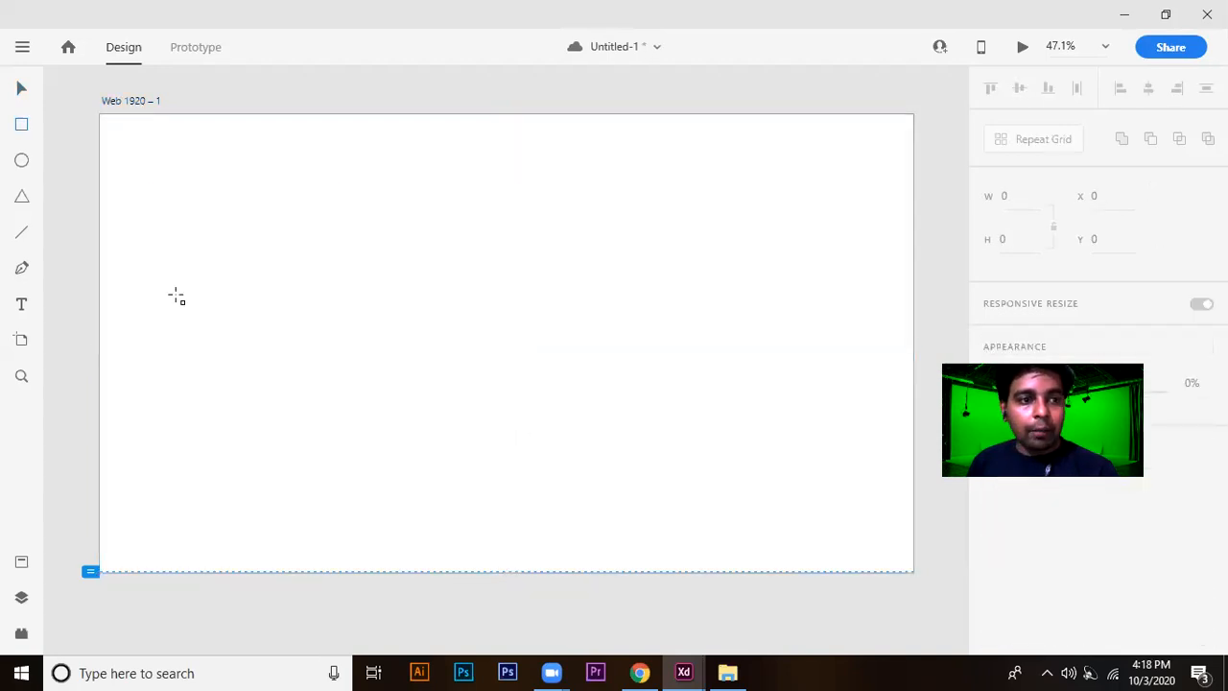
{"action": "left_click", "coordinate": [21, 161]}
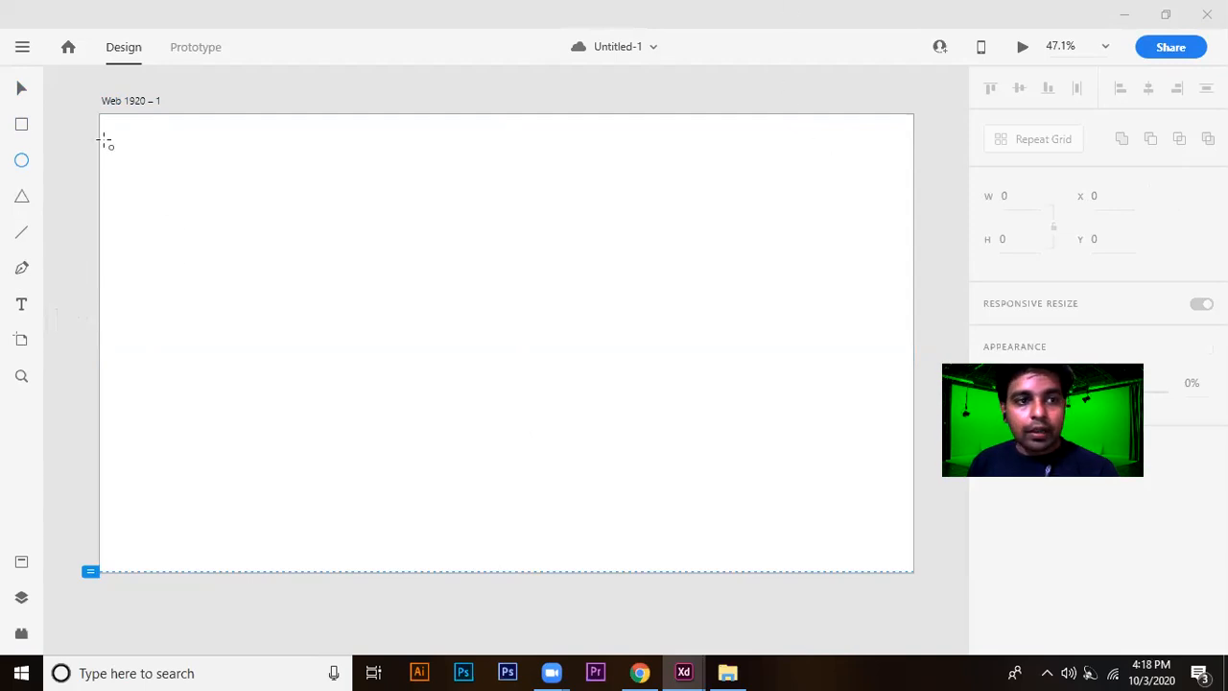
Draw a full-width header rectangle about 1920 × 161 along the artboard's upper edge and fill it with pale yellow #E4E2BA.
{"action": "left_click", "coordinate": [23, 126]}
{"action": "left_click_drag", "start_coordinate": [100, 114], "coordinate": [912, 181]}
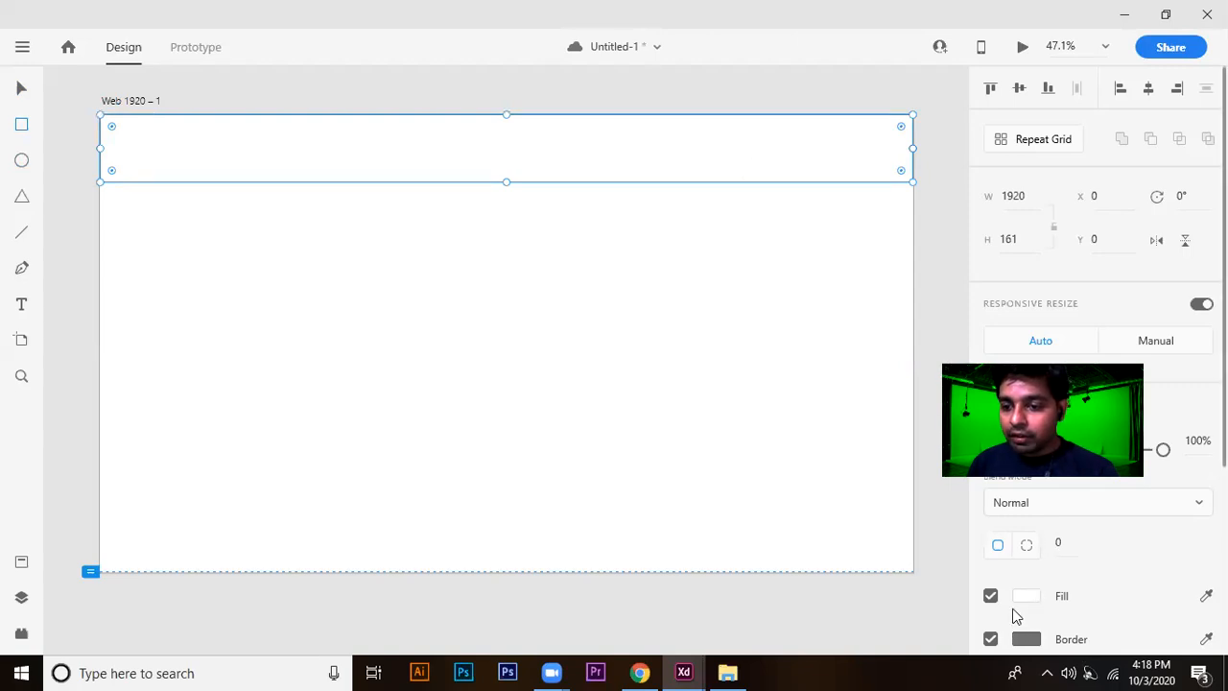
{"action": "left_click", "coordinate": [1025, 598]}
{"action": "left_click", "coordinate": [772, 428]}
{"action": "mouse_move", "coordinate": [772, 428]}
{"action": "left_mouse_down"}
{"action": "mouse_move", "coordinate": [759, 411]}
{"action": "mouse_move", "coordinate": [747, 444]}
{"action": "mouse_move", "coordinate": [723, 415]}
{"action": "left_mouse_up"}
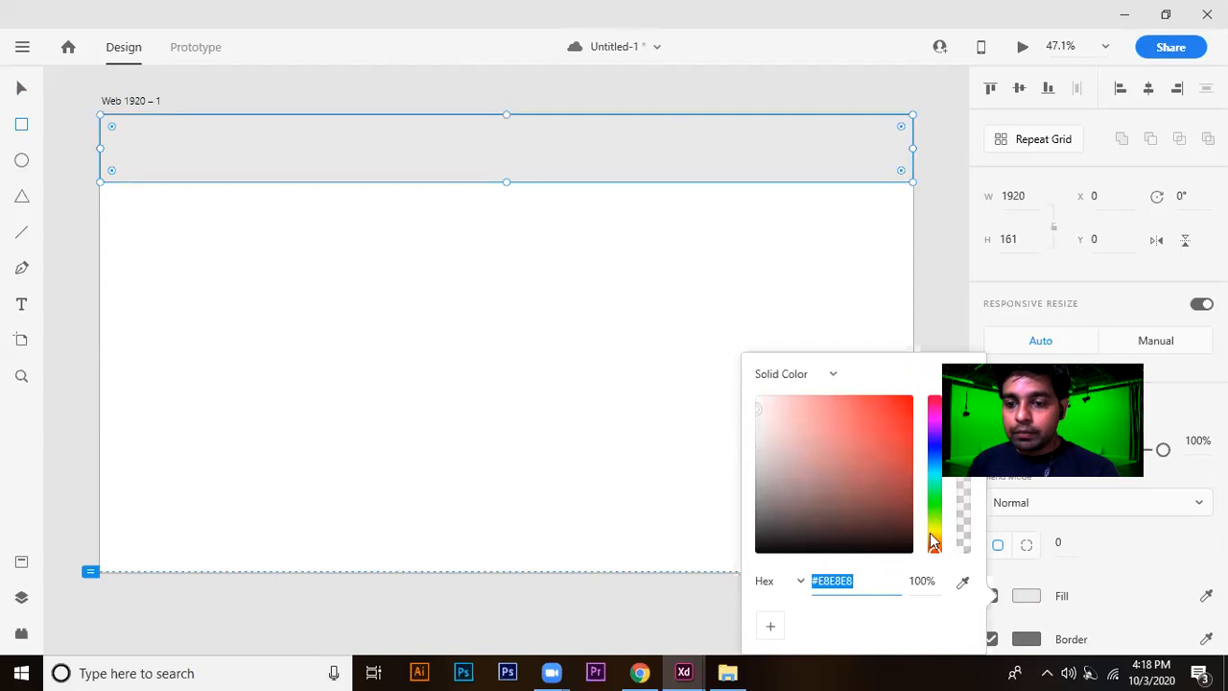
{"action": "left_click_drag", "start_coordinate": [934, 542], "coordinate": [934, 527]}
{"action": "mouse_move", "coordinate": [866, 490]}
{"action": "left_mouse_down"}
{"action": "mouse_move", "coordinate": [792, 409]}
{"action": "mouse_move", "coordinate": [793, 380]}
{"action": "mouse_move", "coordinate": [727, 403]}
{"action": "mouse_move", "coordinate": [759, 387]}
{"action": "mouse_move", "coordinate": [804, 436]}
{"action": "mouse_move", "coordinate": [748, 392]}
{"action": "mouse_move", "coordinate": [793, 455]}
{"action": "mouse_move", "coordinate": [823, 440]}
{"action": "mouse_move", "coordinate": [795, 466]}
{"action": "mouse_move", "coordinate": [783, 412]}
{"action": "left_mouse_up"}
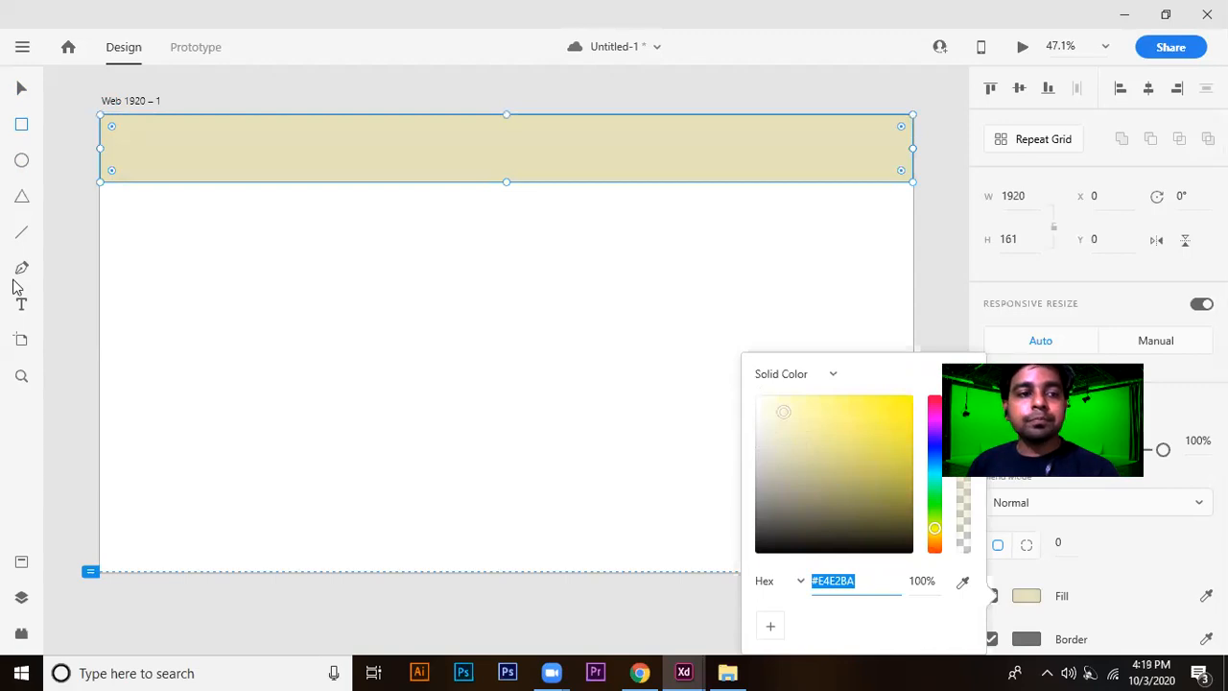
Set the header rectangle's height to 100 and deselect it.
{"action": "left_click", "coordinate": [23, 91]}
{"action": "left_click", "coordinate": [226, 258]}
{"action": "left_click", "coordinate": [505, 170]}
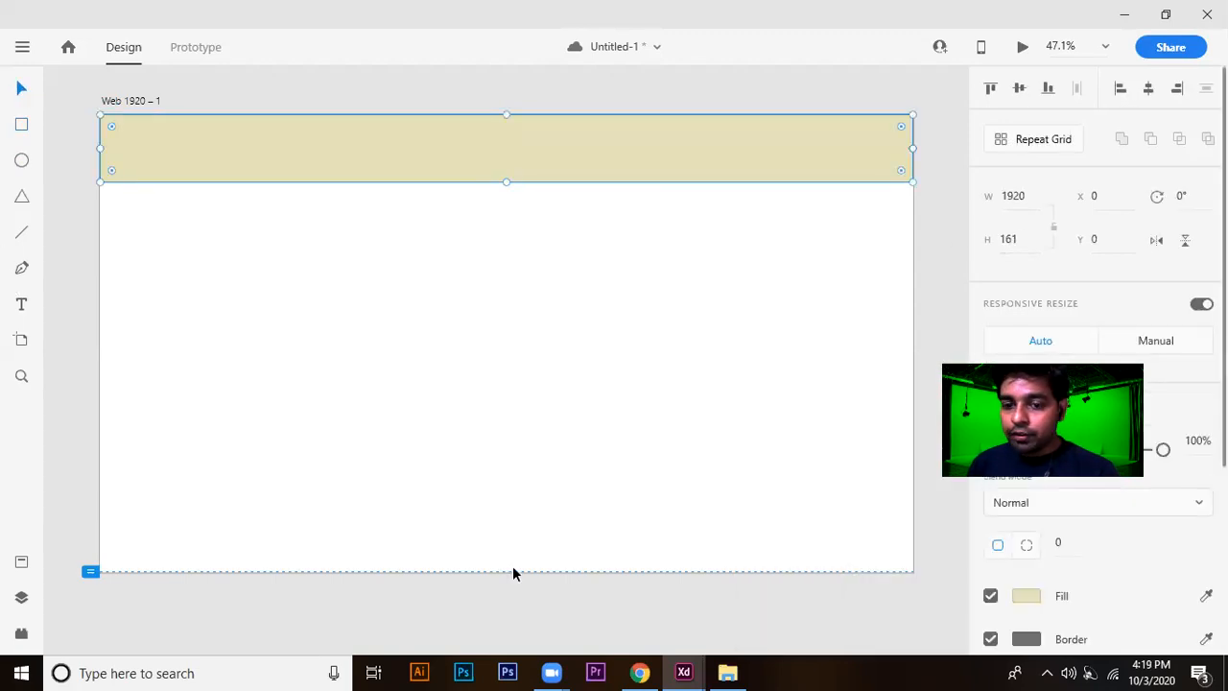
{"action": "left_click", "coordinate": [1021, 243]}
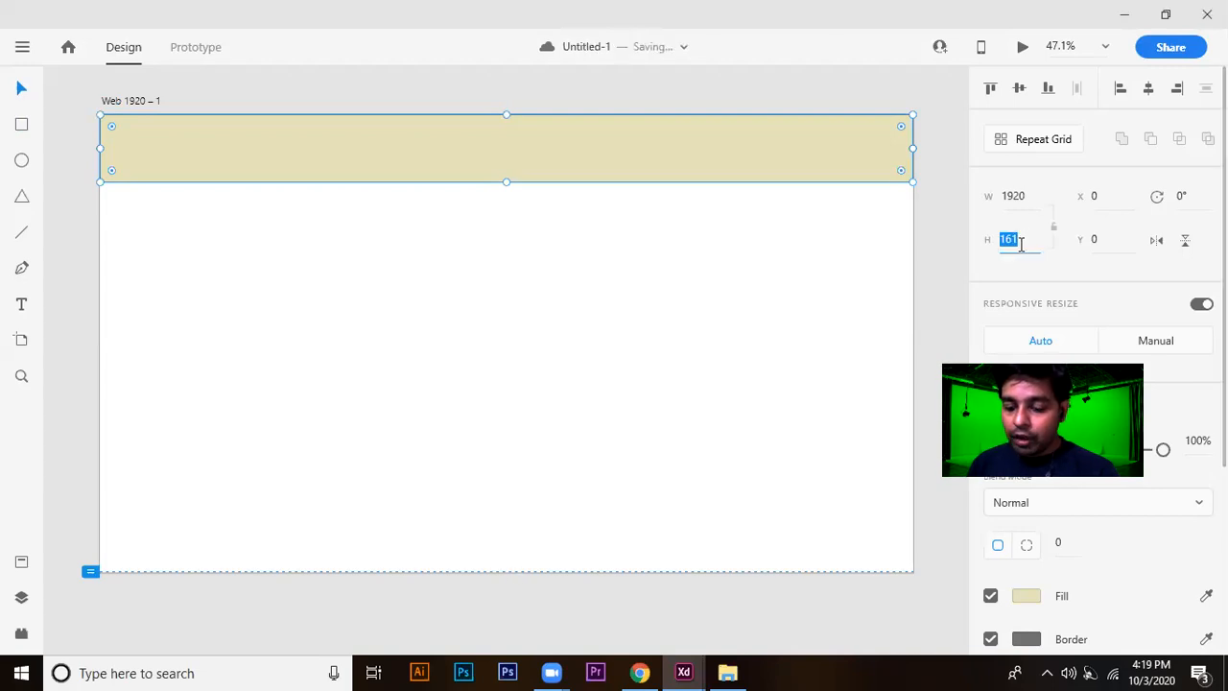
{"action": "type", "text": "100"}
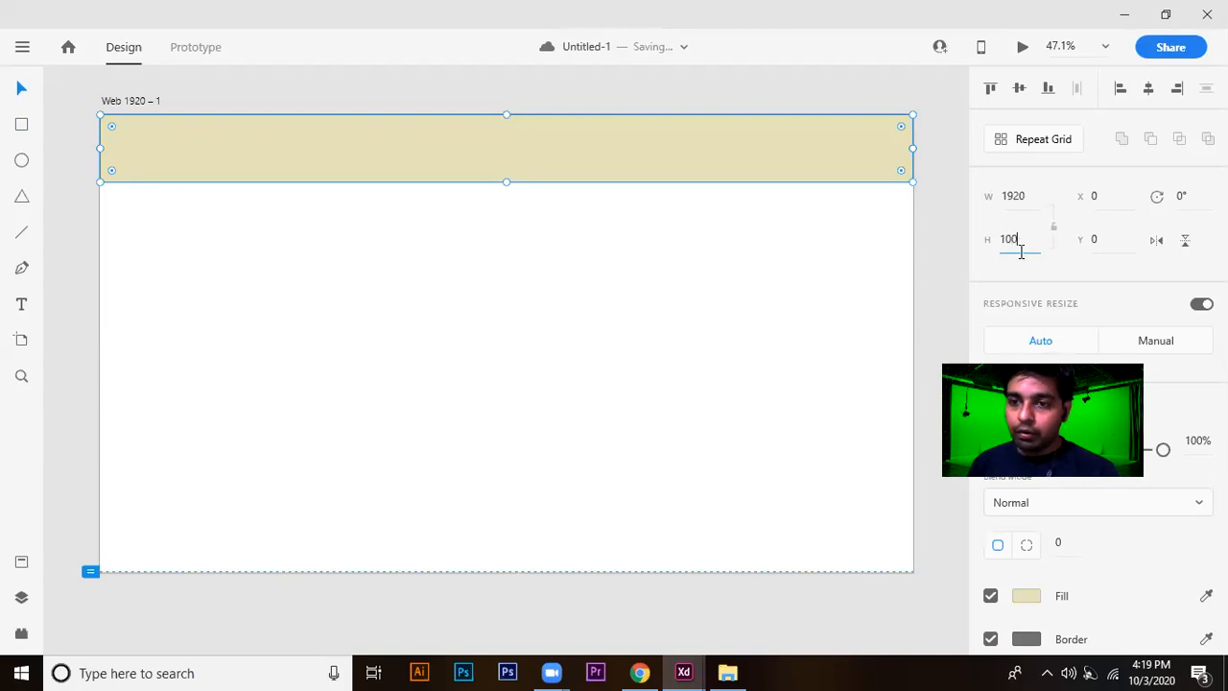
{"action": "key", "text": "Return"}
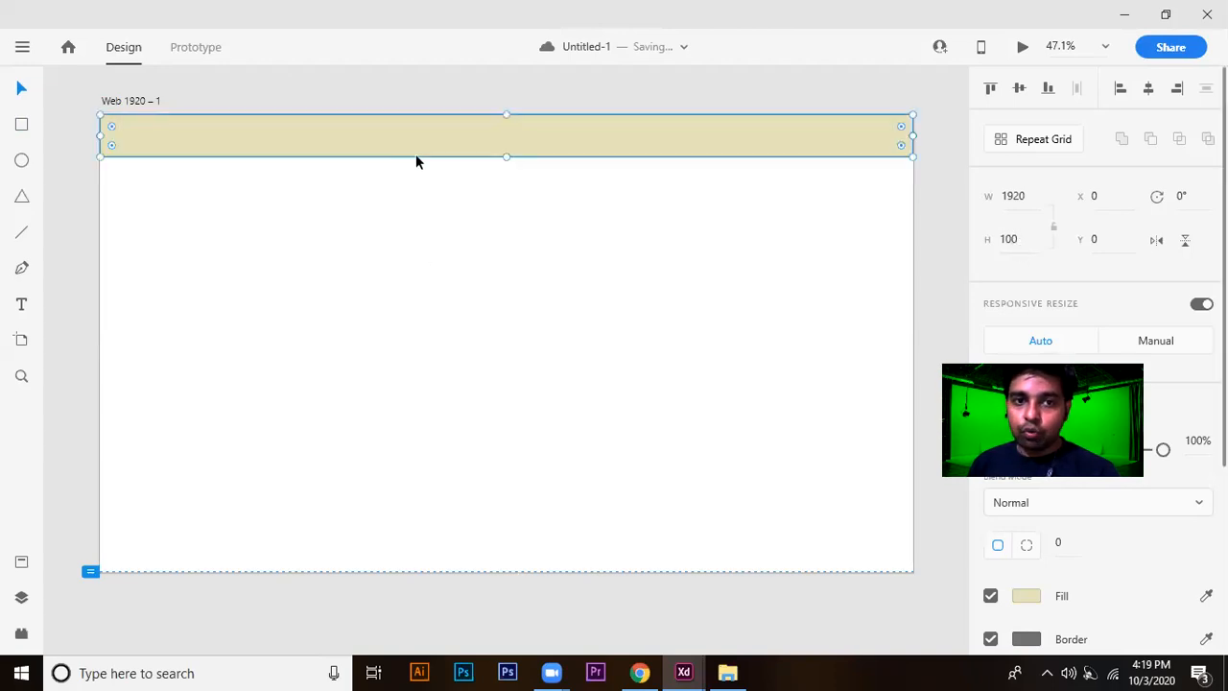
{"action": "left_click", "coordinate": [548, 315]}
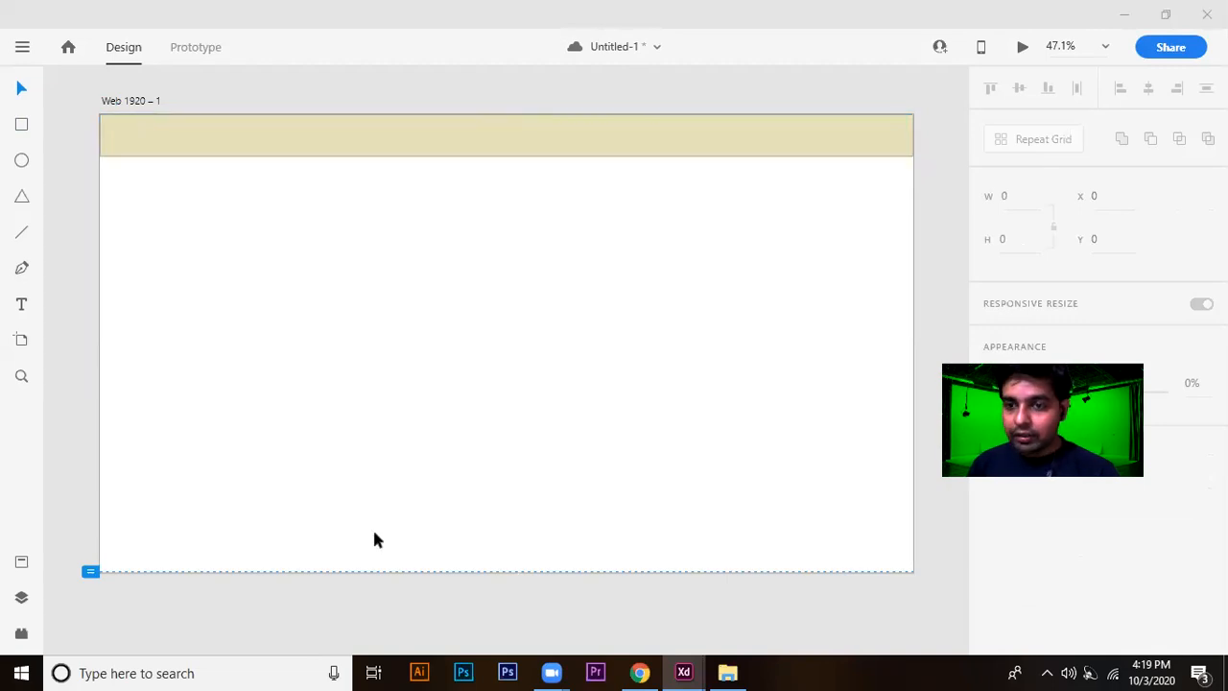
Add the text "Home" on the blank area of the artboard below the header band.
{"action": "left_click", "coordinate": [531, 135]}
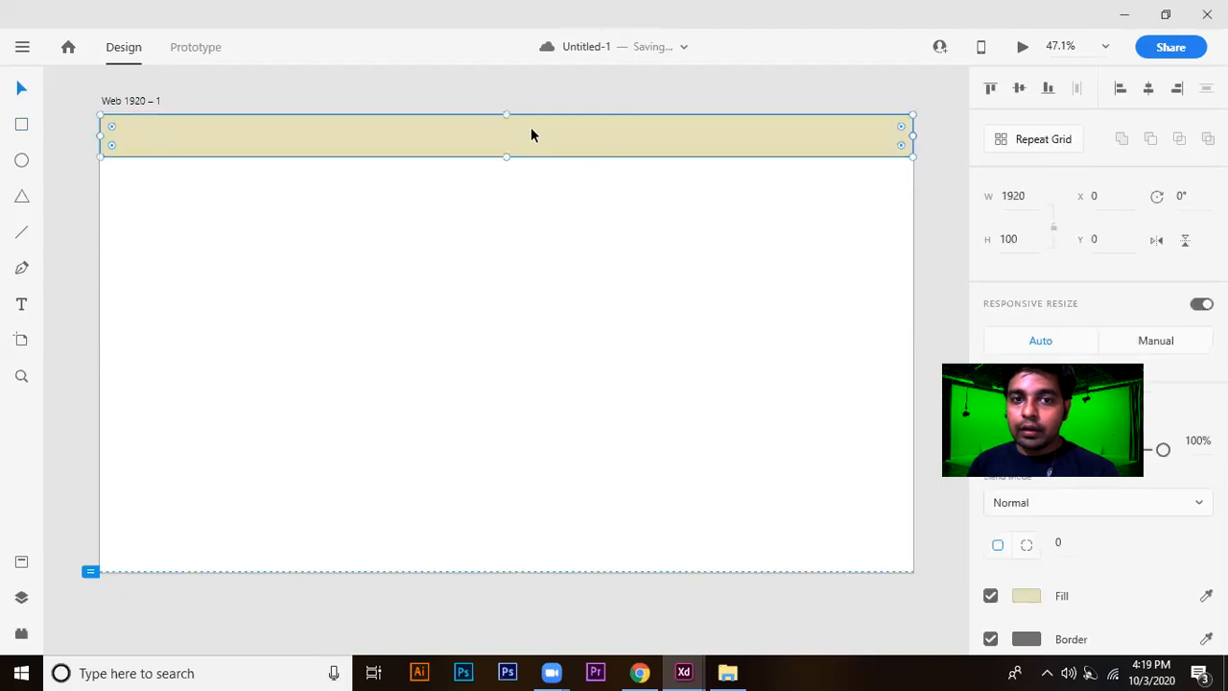
{"action": "left_click", "coordinate": [22, 306]}
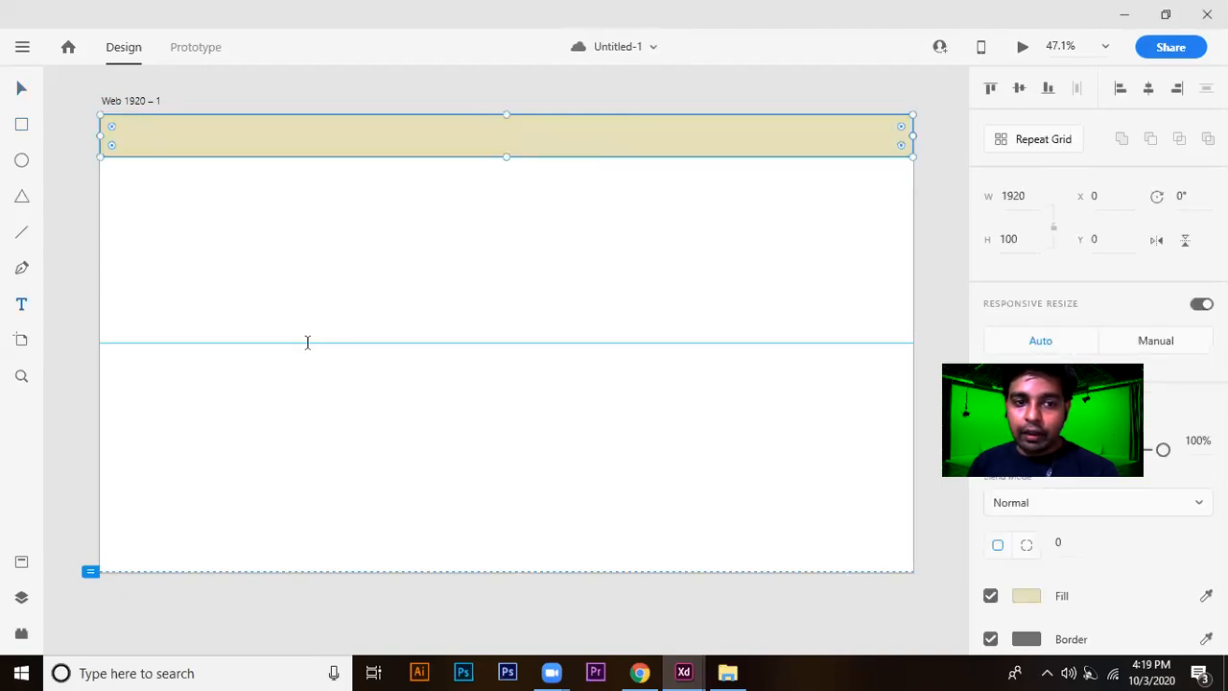
{"action": "left_click", "coordinate": [291, 326]}
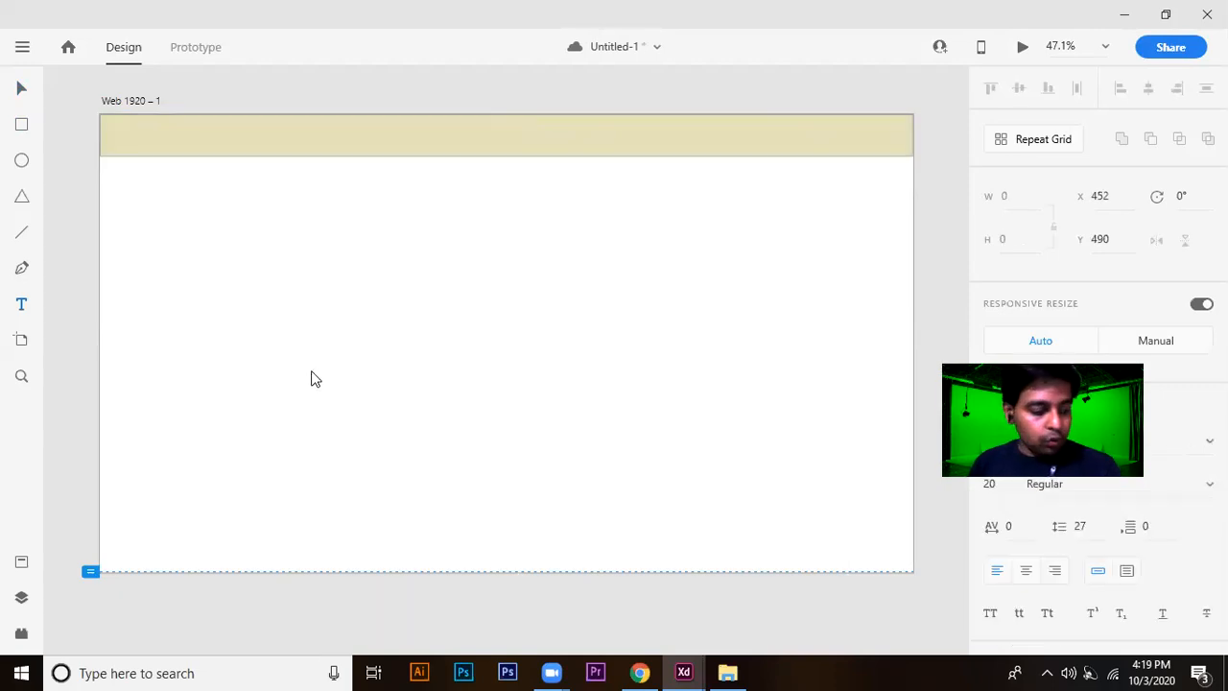
{"action": "type", "text": "HOME"}
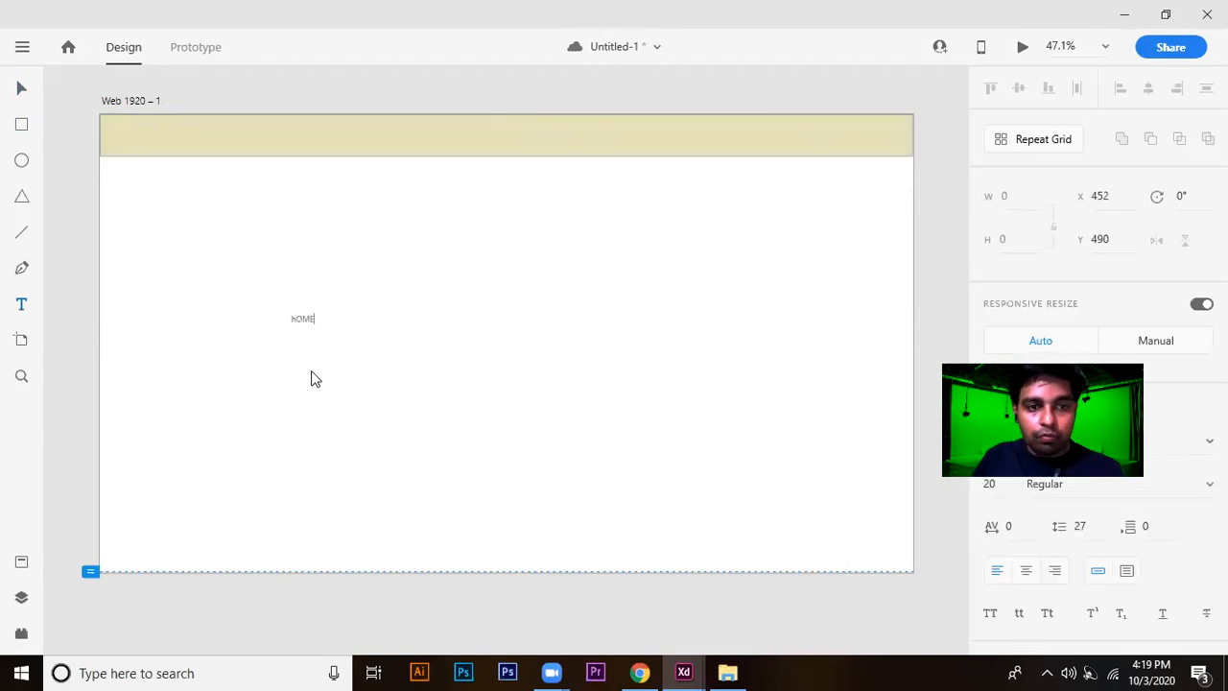
{"action": "key", "text": "ctrl+a"}
{"action": "key", "text": "BackSpace"}
{"action": "type", "text": "Home"}
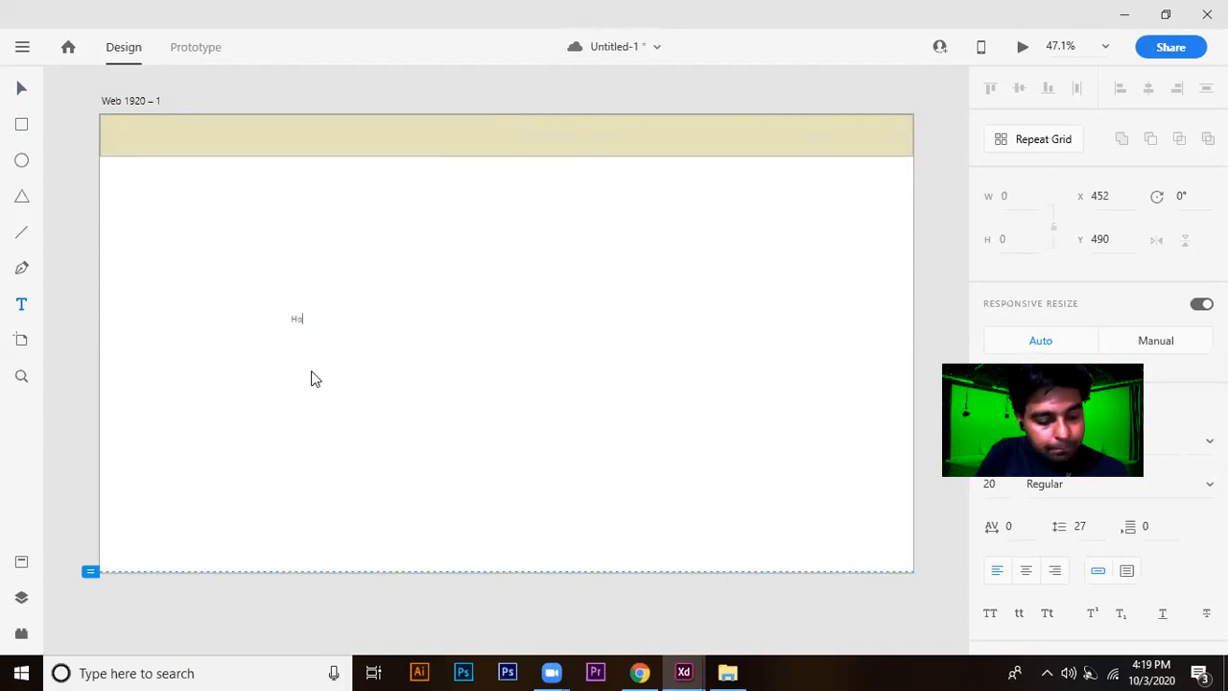
Enlarge the whole Home text to font size 38.
{"action": "key", "text": "ctrl+a"}
{"action": "key", "text": "ctrl+shift+period"}
{"action": "key", "text": "ctrl+shift+period"}
{"action": "key", "text": "ctrl+shift+period"}
{"action": "key", "text": "ctrl+shift+period"}
{"action": "key", "text": "ctrl+shift+period"}
{"action": "key", "text": "ctrl+shift+period"}
{"action": "key", "text": "ctrl+shift+period"}
{"action": "key", "text": "ctrl+shift+period"}
{"action": "key", "text": "ctrl+shift+period"}
{"action": "key", "text": "ctrl+shift+period"}
{"action": "key", "text": "ctrl+shift+period"}
{"action": "key", "text": "ctrl+shift+period"}
{"action": "key", "text": "ctrl+shift+period"}
{"action": "key", "text": "ctrl+shift+period"}
{"action": "key", "text": "ctrl+shift+period"}
{"action": "key", "text": "ctrl+shift+period"}
{"action": "key", "text": "ctrl+shift+period"}
{"action": "key", "text": "ctrl+shift+period"}
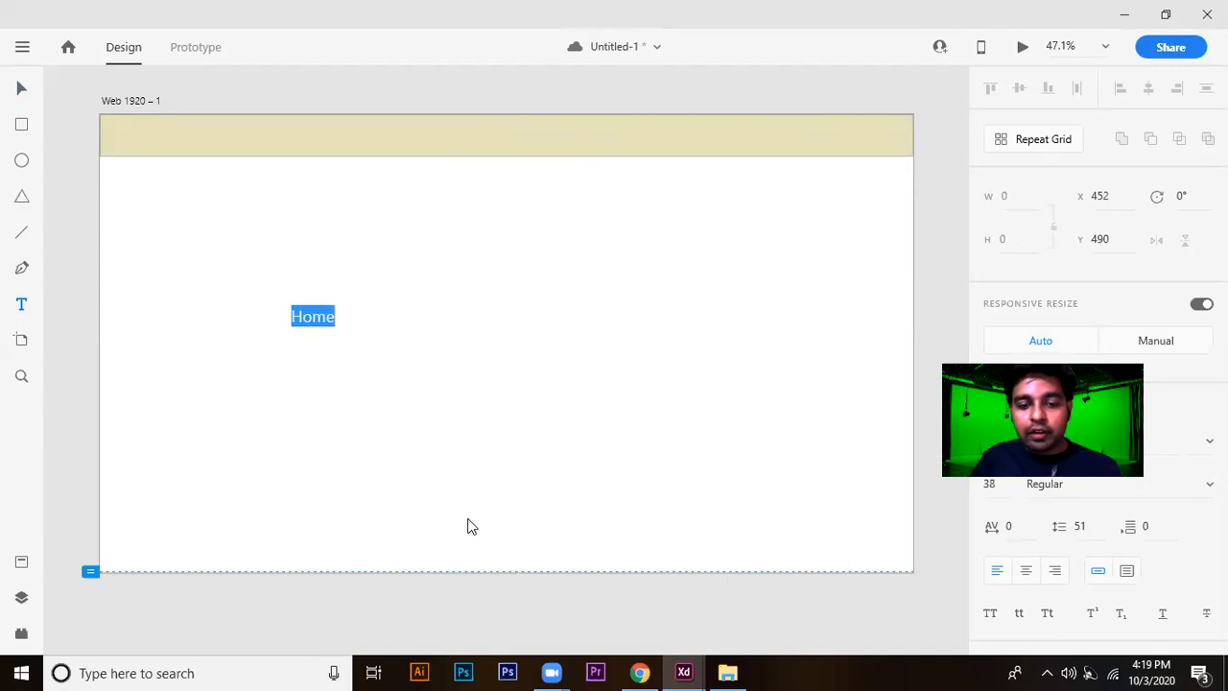
{"action": "left_click", "coordinate": [559, 671]}
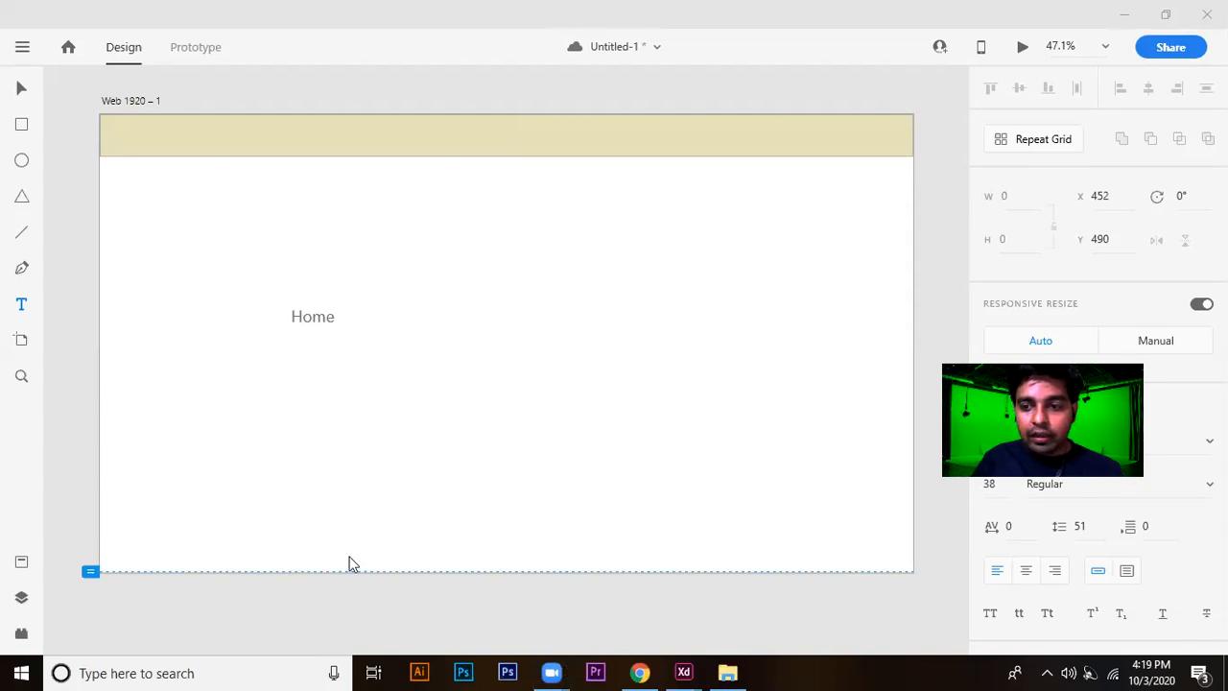
{"action": "double_click", "coordinate": [320, 315]}
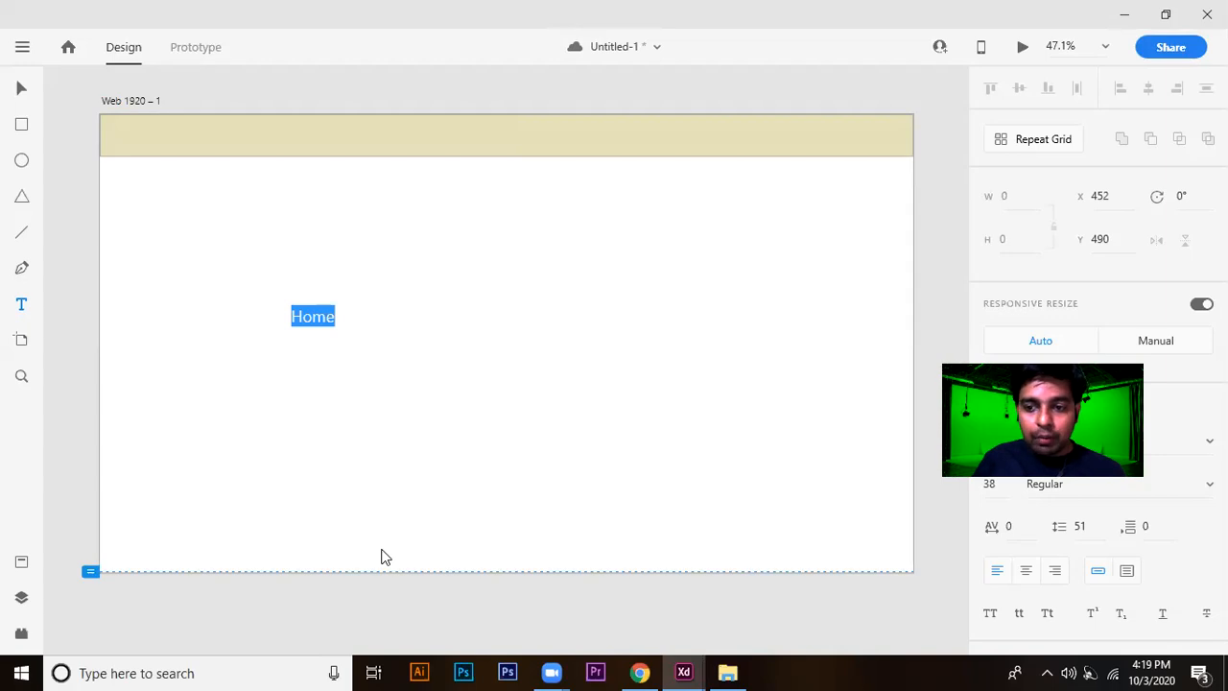
{"action": "key", "text": "alt+Tab"}
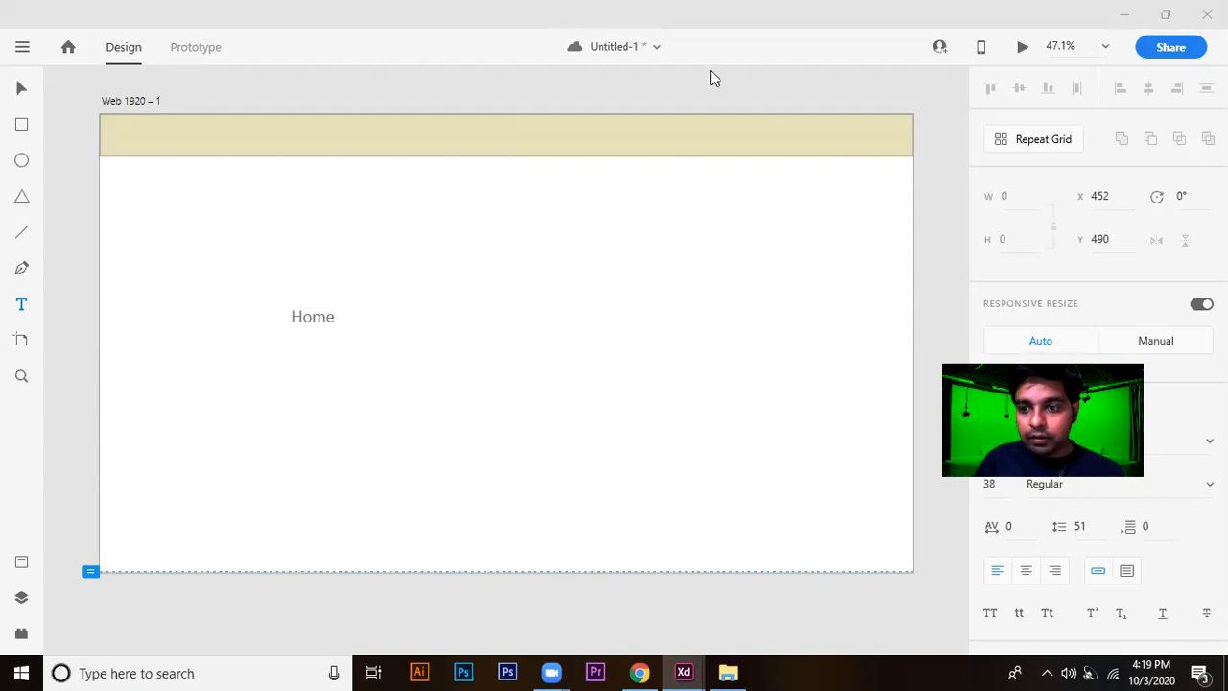
Reselect the Home text and enlarge it step by step to font size 83.
{"action": "double_click", "coordinate": [321, 317]}
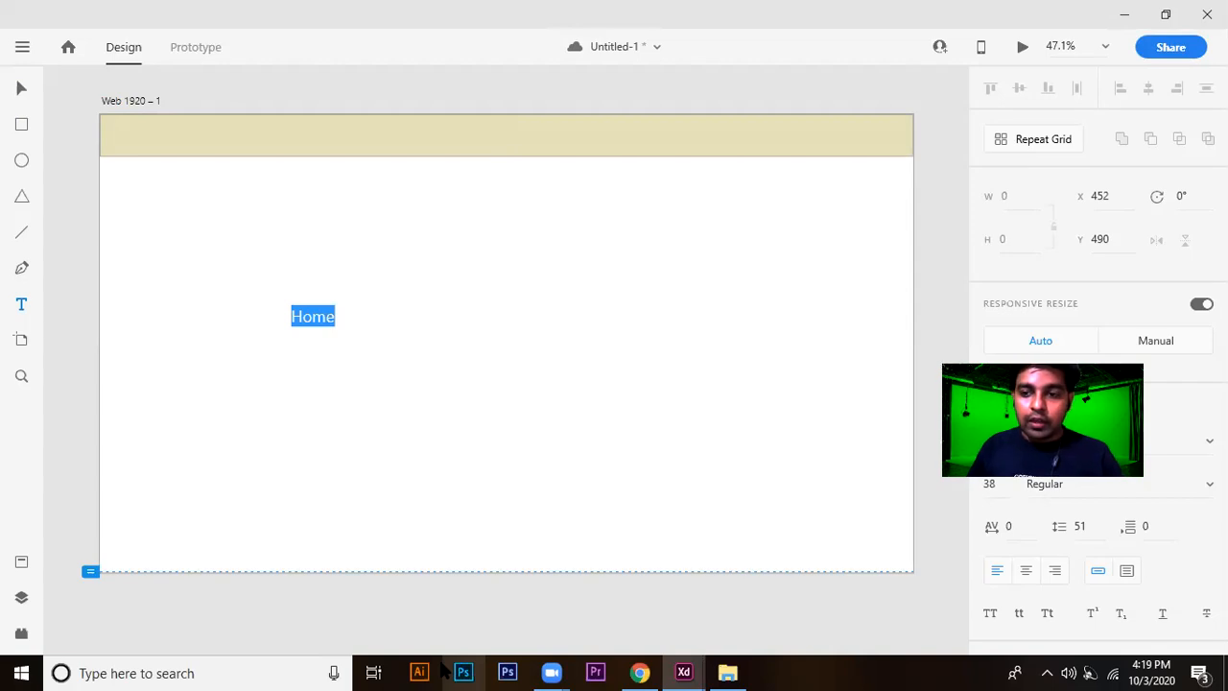
{"action": "left_click", "coordinate": [342, 316]}
{"action": "double_click", "coordinate": [327, 317]}
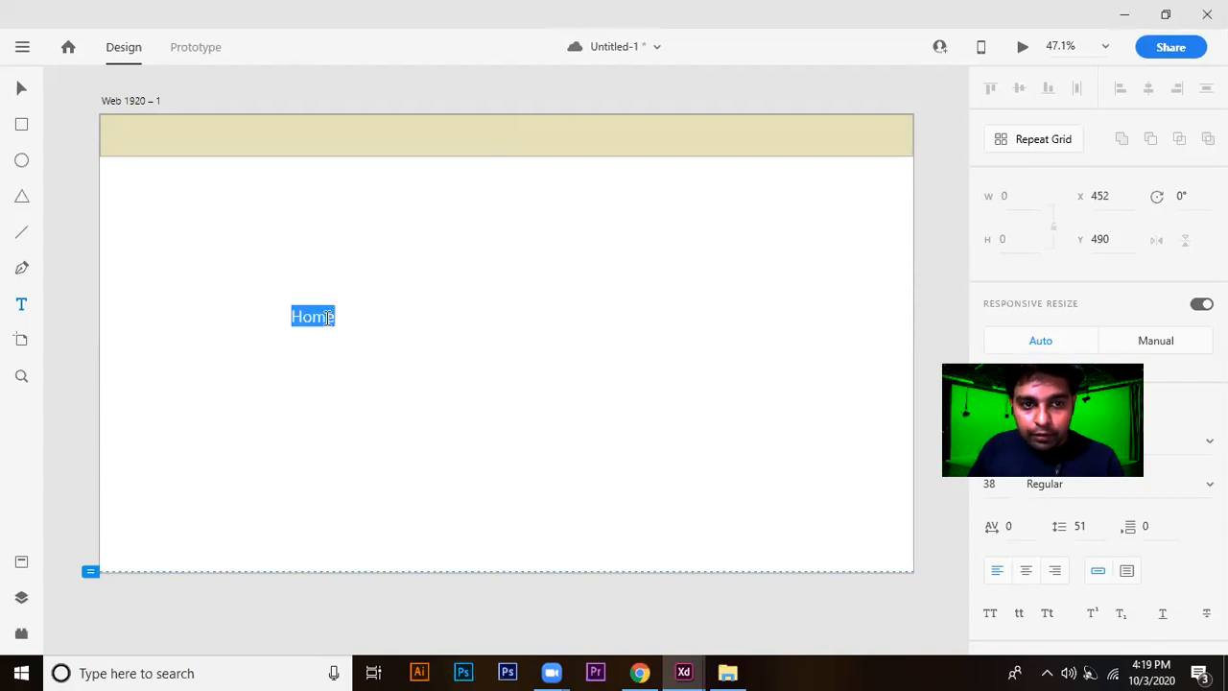
{"action": "key", "text": "ctrl+shift+period"}
{"action": "key", "text": "ctrl+shift+period"}
{"action": "key", "text": "ctrl+shift+period"}
{"action": "key", "text": "ctrl+shift+period"}
{"action": "key", "text": "ctrl+shift+period"}
{"action": "key", "text": "ctrl+shift+period"}
{"action": "key", "text": "ctrl+shift+period"}
{"action": "key", "text": "ctrl+shift+period"}
{"action": "key", "text": "ctrl+shift+period"}
{"action": "key", "text": "ctrl+shift+period"}
{"action": "key", "text": "ctrl+shift+period"}
{"action": "key", "text": "ctrl+shift+period"}
{"action": "key", "text": "ctrl+shift+period"}
{"action": "key", "text": "ctrl+shift+period"}
{"action": "key", "text": "ctrl+shift+period"}
{"action": "key", "text": "ctrl+shift+period"}
{"action": "key", "text": "ctrl+shift+period"}
{"action": "key", "text": "ctrl+shift+period"}
{"action": "key", "text": "ctrl+shift+period"}
{"action": "key", "text": "ctrl+shift+period"}
{"action": "key", "text": "ctrl+shift+period"}
{"action": "key", "text": "ctrl+shift+period"}
{"action": "key", "text": "ctrl+shift+period"}
{"action": "key", "text": "ctrl+shift+period"}
{"action": "key", "text": "ctrl+shift+period"}
{"action": "key", "text": "ctrl+shift+period"}
{"action": "key", "text": "ctrl+shift+period"}
{"action": "key", "text": "ctrl+shift+period"}
{"action": "key", "text": "ctrl+shift+period"}
{"action": "key", "text": "ctrl+shift+period"}
{"action": "key", "text": "ctrl+shift+period"}
{"action": "key", "text": "ctrl+shift+period"}
{"action": "key", "text": "ctrl+shift+period"}
{"action": "key", "text": "ctrl+shift+period"}
{"action": "key", "text": "ctrl+shift+period"}
{"action": "key", "text": "ctrl+shift+period"}
{"action": "key", "text": "ctrl+shift+period"}
{"action": "key", "text": "ctrl+shift+period"}
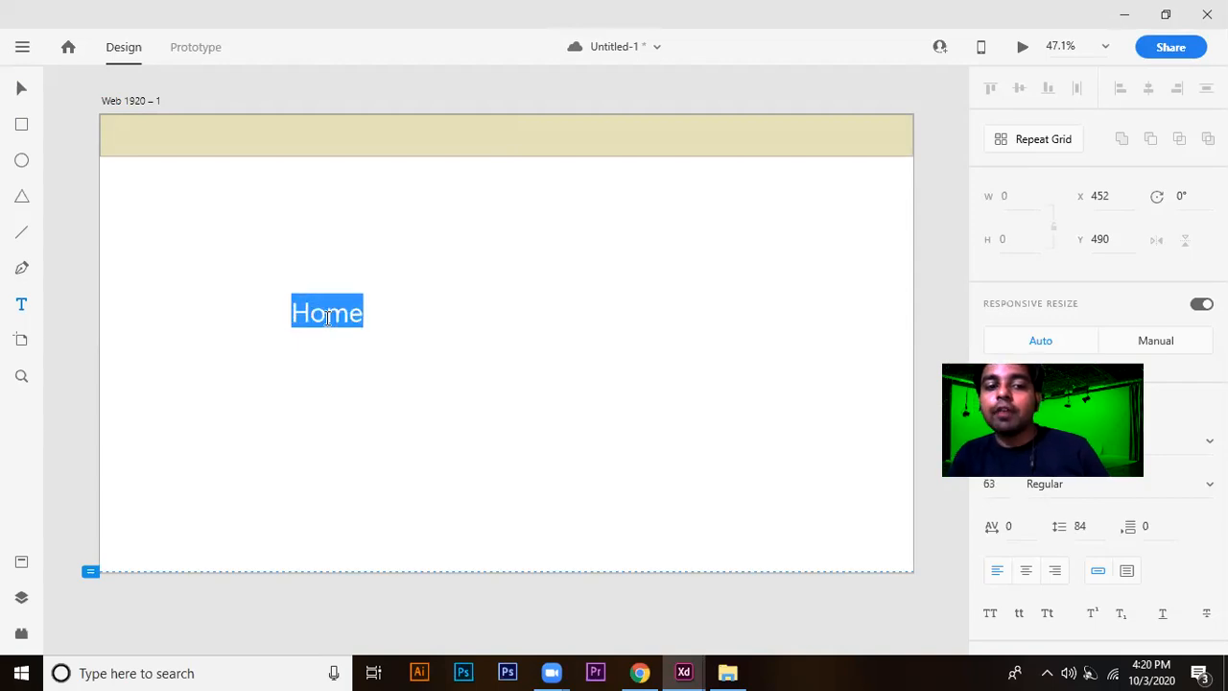
{"action": "key", "text": "ctrl+shift+comma"}
{"action": "key", "text": "ctrl+shift+comma"}
{"action": "key", "text": "ctrl+shift+comma"}
{"action": "key", "text": "ctrl+shift+comma"}
{"action": "key", "text": "ctrl+shift+comma"}
{"action": "key", "text": "ctrl+shift+comma"}
{"action": "key", "text": "ctrl+shift+comma"}
{"action": "key", "text": "ctrl+shift+comma"}
{"action": "key", "text": "ctrl+shift+comma"}
{"action": "key", "text": "ctrl+shift+comma"}
{"action": "key", "text": "ctrl+shift+comma"}
{"action": "key", "text": "ctrl+shift+comma"}
{"action": "key", "text": "ctrl+shift+comma"}
{"action": "key", "text": "ctrl+shift+comma"}
{"action": "key", "text": "ctrl+shift+comma"}
{"action": "key", "text": "ctrl+shift+comma"}
{"action": "key", "text": "ctrl+shift+comma"}
{"action": "key", "text": "ctrl+shift+comma"}
Reduce the Home text step by step and settle on font size 30.
{"action": "key", "text": "ctrl+shift+comma"}
{"action": "key", "text": "ctrl+shift+comma"}
{"action": "key", "text": "ctrl+shift+comma"}
{"action": "key", "text": "ctrl+shift+comma"}
{"action": "key", "text": "ctrl+shift+comma"}
{"action": "key", "text": "ctrl+shift+comma"}
{"action": "key", "text": "ctrl+shift+comma"}
{"action": "key", "text": "ctrl+shift+comma"}
{"action": "key", "text": "ctrl+shift+comma"}
{"action": "key", "text": "ctrl+shift+comma"}
{"action": "key", "text": "ctrl+shift+comma"}
{"action": "key", "text": "ctrl+shift+comma"}
{"action": "key", "text": "ctrl+shift+comma"}
{"action": "key", "text": "ctrl+shift+comma"}
{"action": "key", "text": "ctrl+shift+comma"}
{"action": "key", "text": "ctrl+shift+comma"}
{"action": "key", "text": "ctrl+shift+comma"}
{"action": "key", "text": "ctrl+shift+comma"}
{"action": "key", "text": "ctrl+shift+comma"}
{"action": "key", "text": "ctrl+shift+comma"}
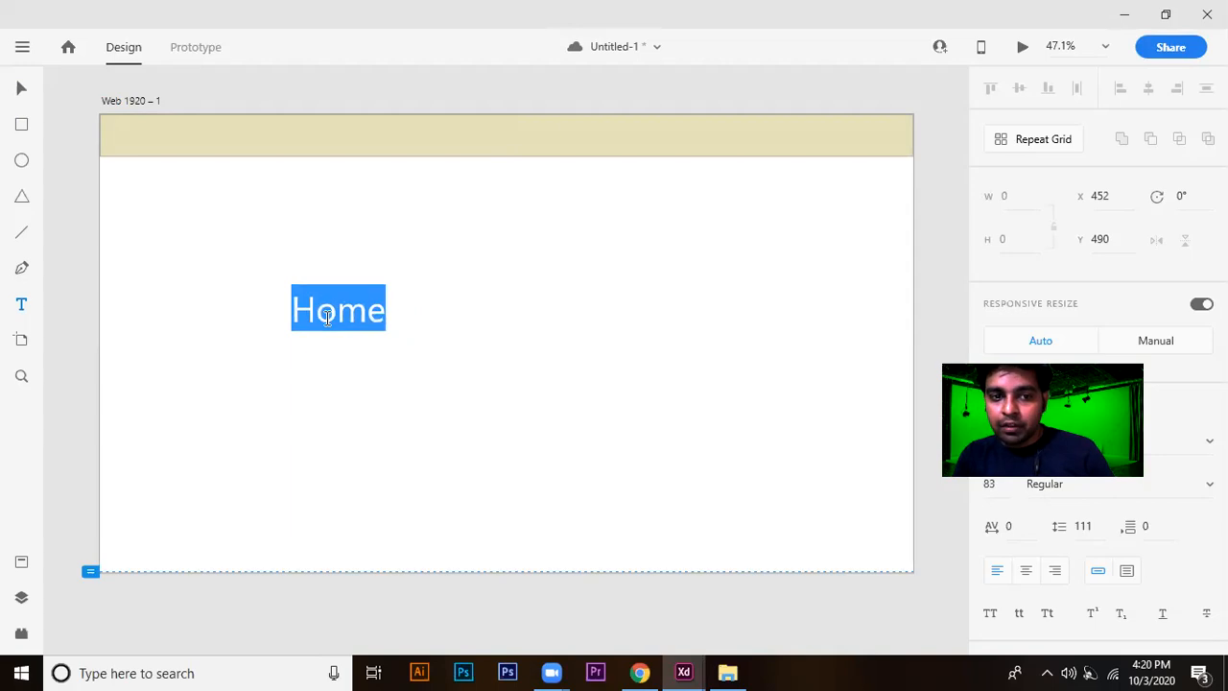
{"action": "key", "text": "ctrl+shift+comma"}
{"action": "key", "text": "ctrl+shift+comma"}
{"action": "key", "text": "ctrl+shift+comma"}
{"action": "key", "text": "ctrl+shift+comma"}
{"action": "key", "text": "ctrl+shift+comma"}
{"action": "key", "text": "ctrl+shift+comma"}
{"action": "key", "text": "ctrl+shift+comma"}
{"action": "key", "text": "ctrl+shift+comma"}
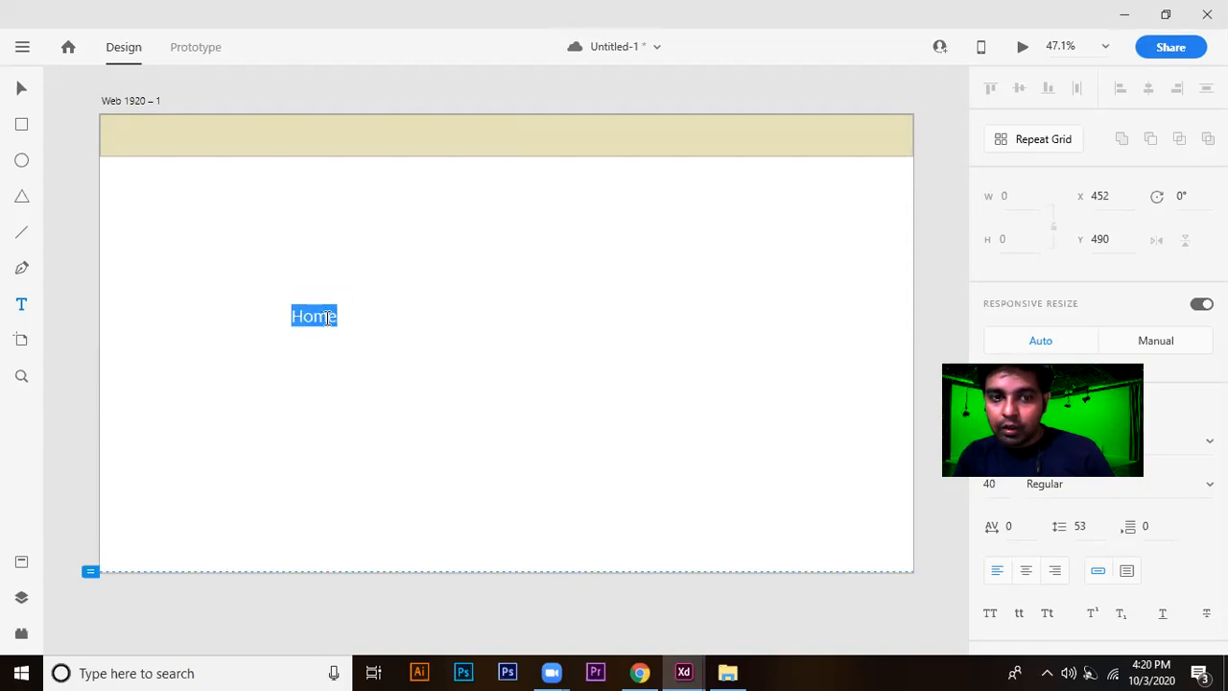
{"action": "key", "text": "ctrl+shift+comma"}
{"action": "key", "text": "ctrl+shift+comma"}
{"action": "key", "text": "ctrl+shift+comma"}
{"action": "key", "text": "ctrl+shift+comma"}
{"action": "key", "text": "ctrl+shift+comma"}
{"action": "key", "text": "ctrl+shift+comma"}
{"action": "key", "text": "ctrl+shift+comma"}
{"action": "key", "text": "ctrl+shift+comma"}
{"action": "key", "text": "ctrl+shift+comma"}
{"action": "key", "text": "ctrl+shift+comma"}
{"action": "key", "text": "ctrl+shift+comma"}
{"action": "key", "text": "ctrl+shift+comma"}
{"action": "key", "text": "ctrl+shift+comma"}
{"action": "key", "text": "ctrl+shift+comma"}
{"action": "key", "text": "ctrl+shift+comma"}
{"action": "key", "text": "ctrl+shift+period"}
{"action": "key", "text": "ctrl+shift+period"}
{"action": "key", "text": "ctrl+shift+period"}
{"action": "key", "text": "ctrl+shift+period"}
{"action": "key", "text": "ctrl+shift+period"}
{"action": "key", "text": "ctrl+shift+period"}
{"action": "key", "text": "ctrl+shift+period"}
{"action": "key", "text": "ctrl+shift+period"}
{"action": "key", "text": "ctrl+shift+period"}
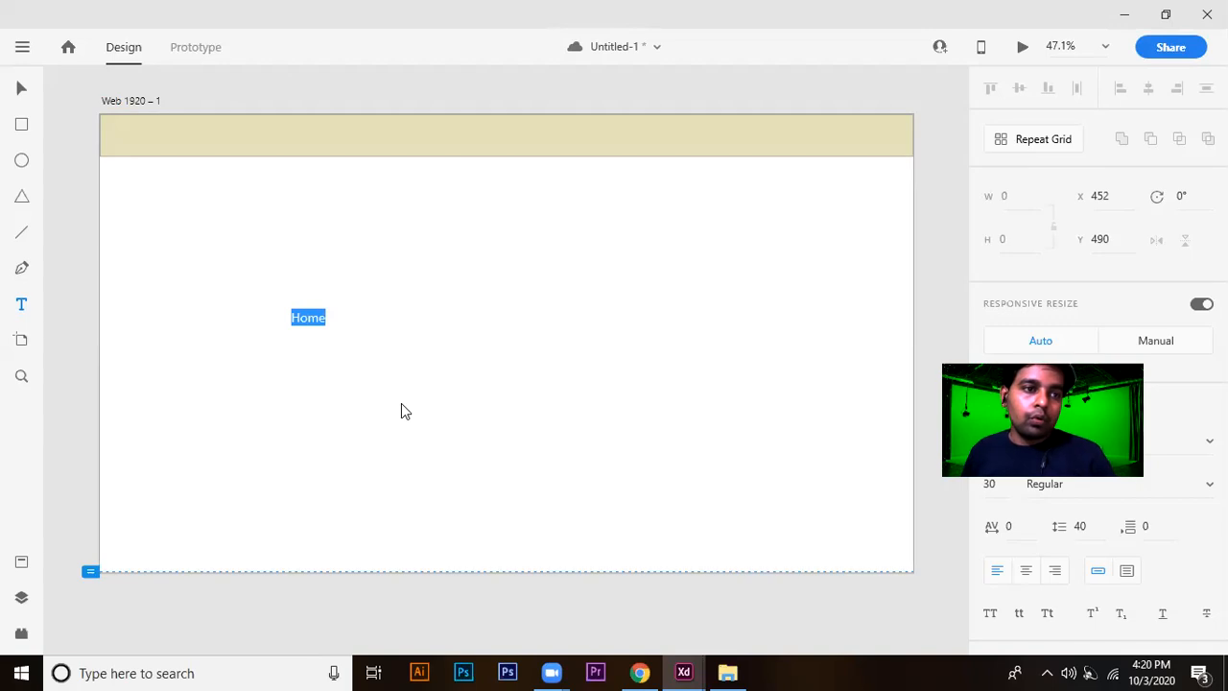
Move the Home text into the header band, duplicate it into a row of five labels and shift the rightmost copy to X 1684.
{"action": "left_click", "coordinate": [21, 88]}
{"action": "left_click", "coordinate": [375, 301]}
{"action": "left_click_drag", "start_coordinate": [322, 329], "coordinate": [658, 137]}
{"action": "left_click_drag", "start_coordinate": [658, 138], "coordinate": [767, 141]}
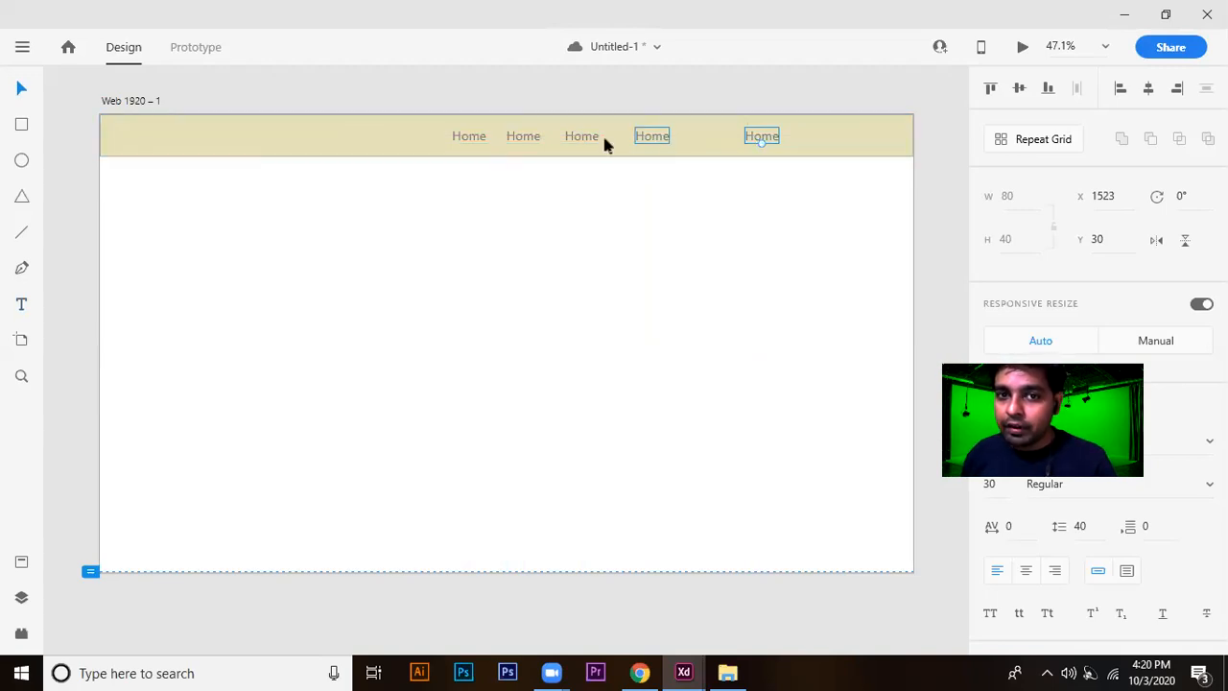
{"action": "left_click_drag", "start_coordinate": [761, 140], "coordinate": [832, 135]}
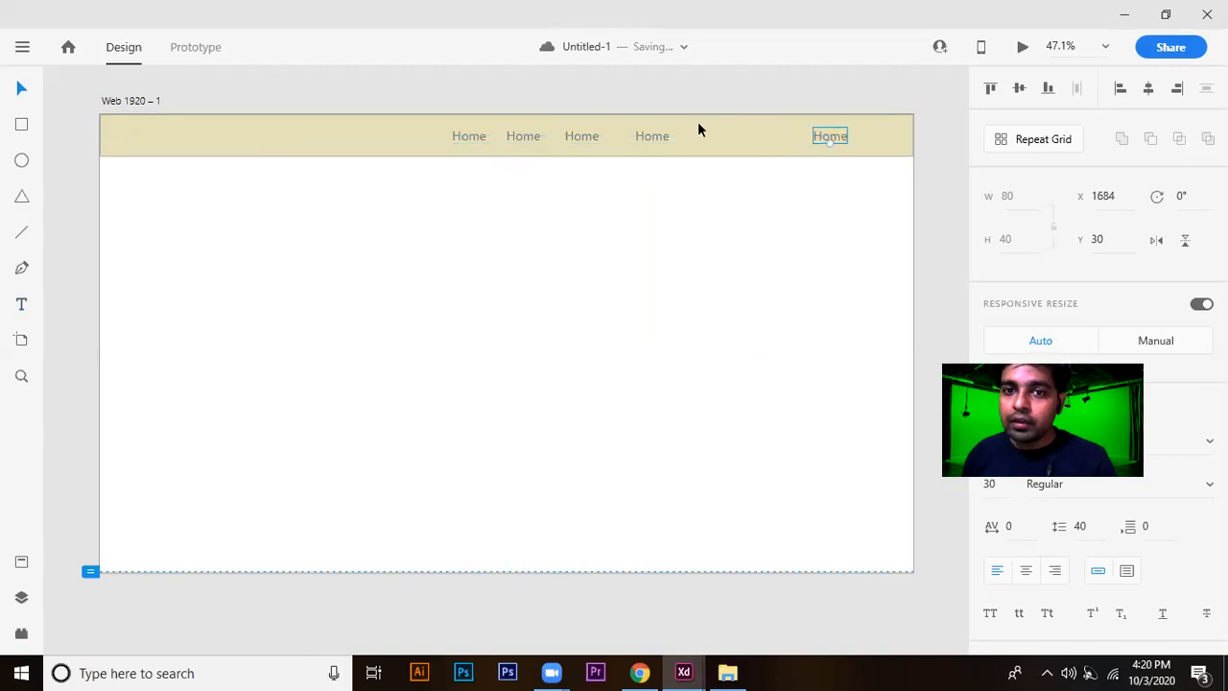
Select all five Home labels in the header and align them vertically to the middle.
{"action": "left_click", "coordinate": [654, 138], "text": "shift"}
{"action": "left_click", "coordinate": [589, 139], "text": "shift"}
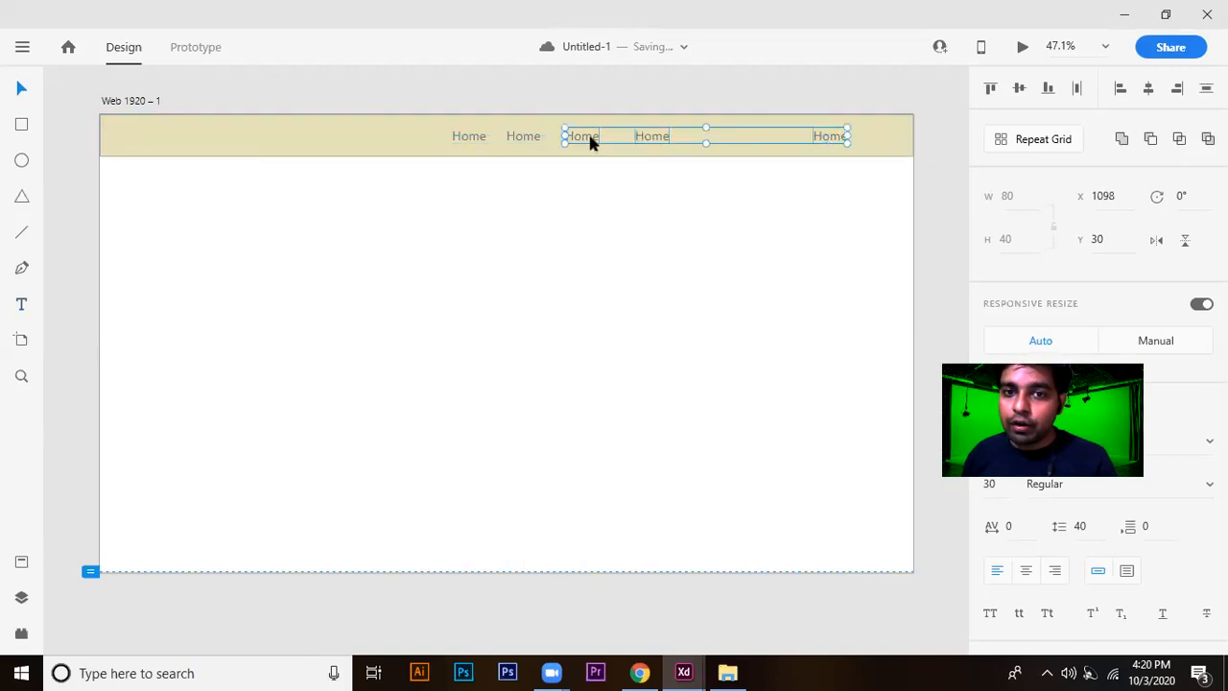
{"action": "left_click", "coordinate": [528, 136], "text": "shift"}
{"action": "left_click", "coordinate": [469, 137], "text": "shift"}
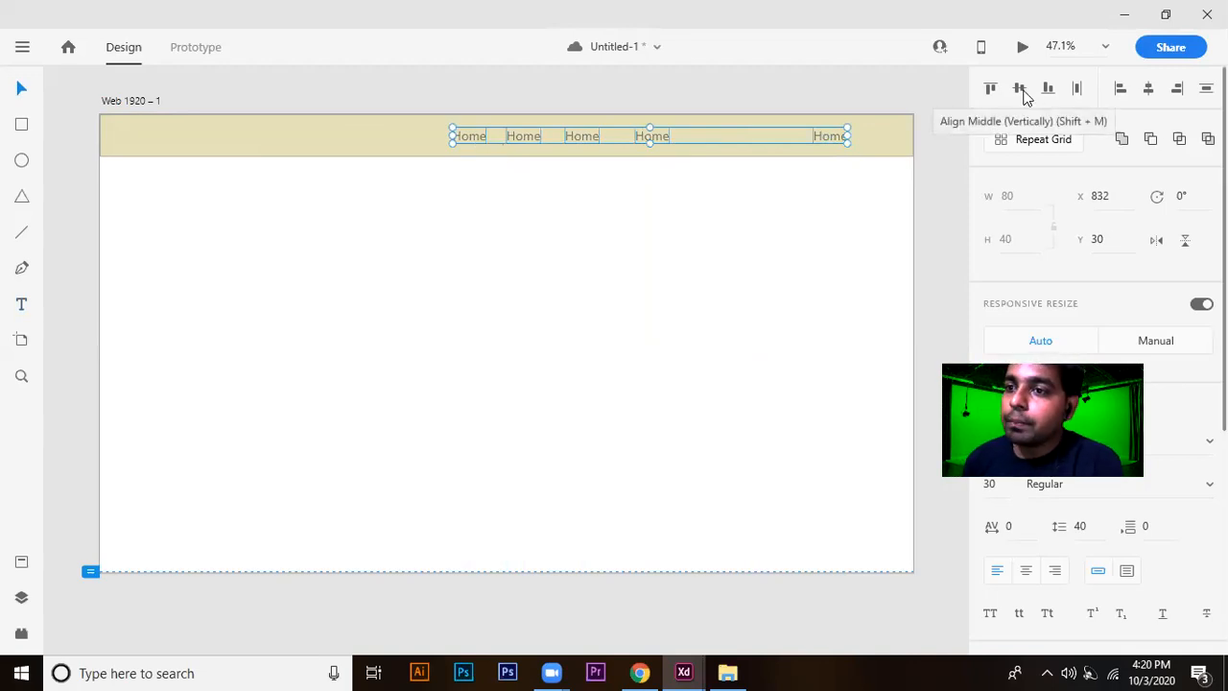
{"action": "left_click", "coordinate": [1023, 91]}
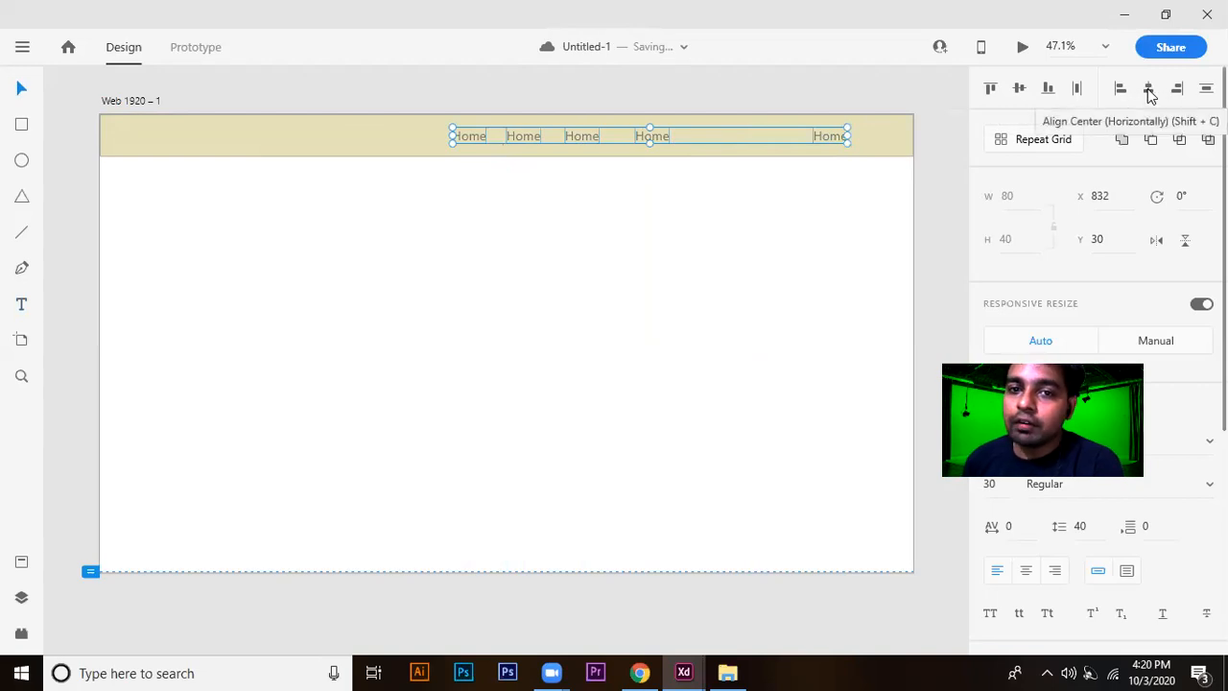
Try aligning the five selected Home labels to the horizontal center and undo it.
{"action": "left_click", "coordinate": [1149, 91]}
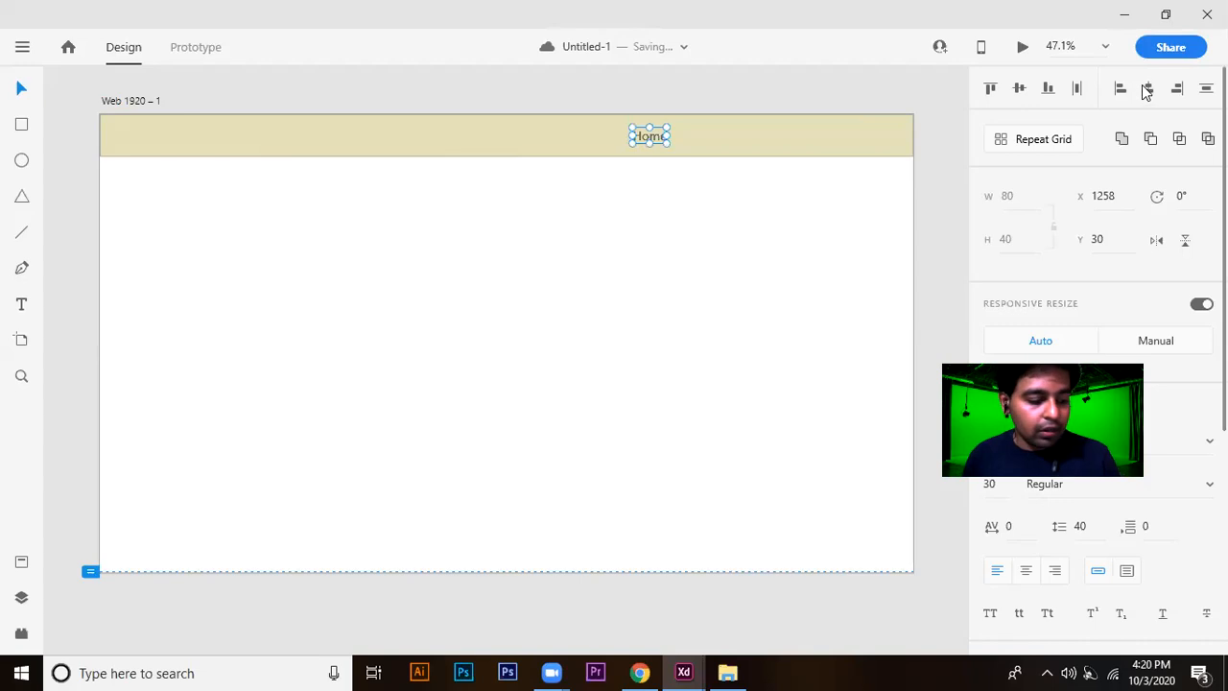
{"action": "key", "text": "ctrl+z"}
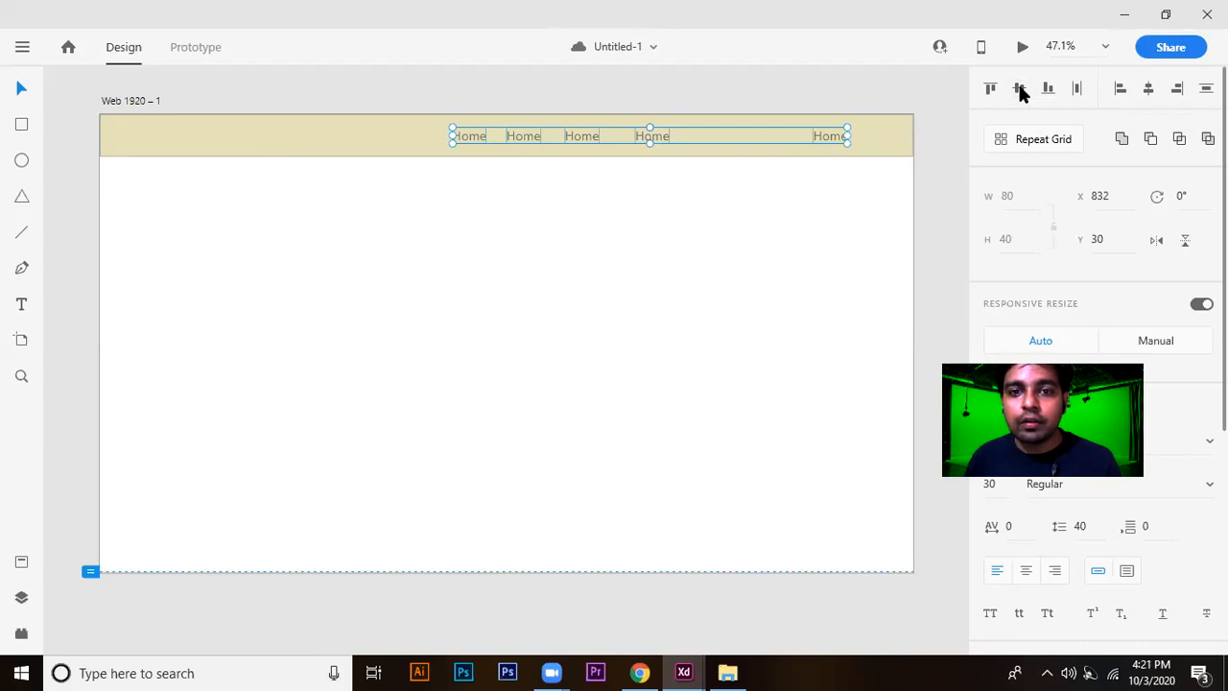
Try distributing the five selected Home labels horizontally and undo it.
{"action": "left_click", "coordinate": [1076, 89]}
{"action": "key", "text": "ctrl+z"}
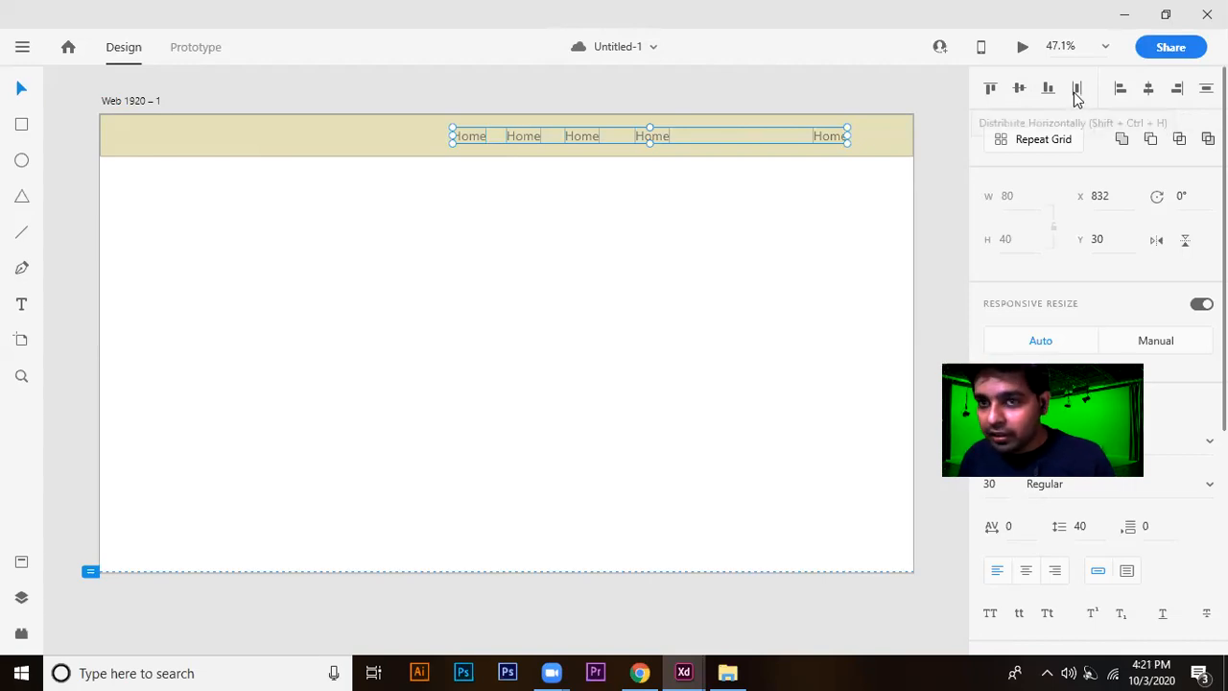
{"action": "left_click", "coordinate": [376, 253]}
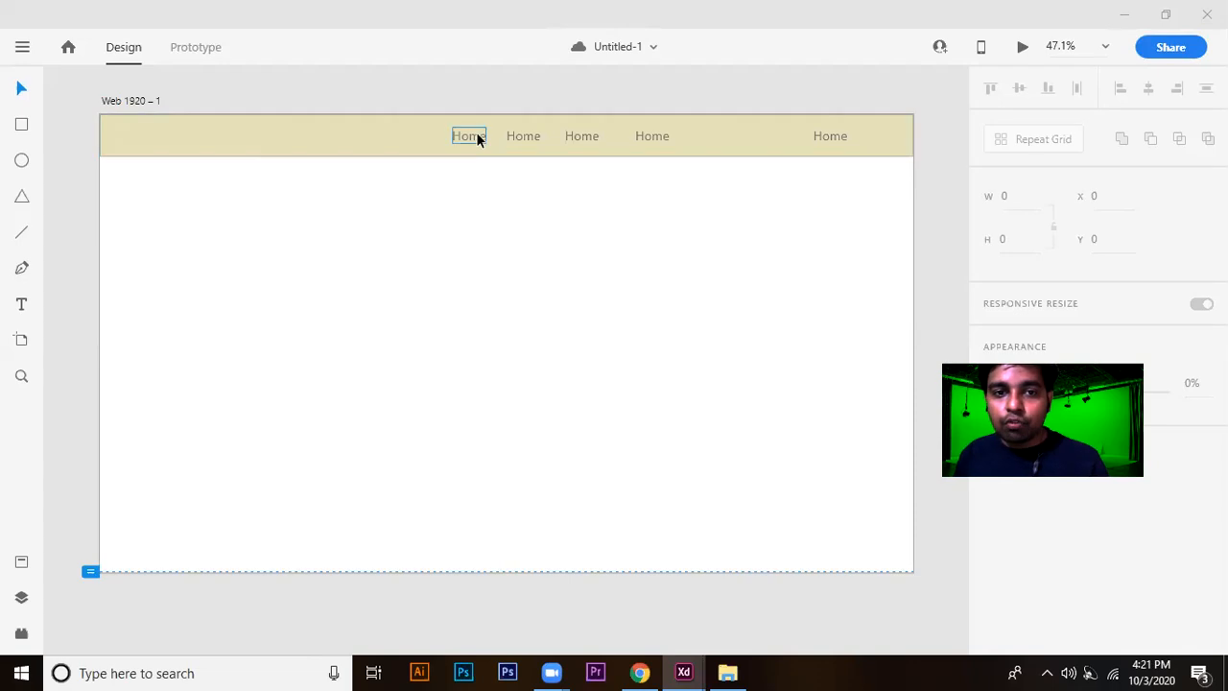
Select all five Home labels in the header and distribute them horizontally.
{"action": "left_click", "coordinate": [477, 138]}
{"action": "left_click", "coordinate": [533, 137], "text": "shift"}
{"action": "left_click", "coordinate": [577, 136], "text": "shift"}
{"action": "left_click", "coordinate": [649, 136], "text": "shift"}
{"action": "left_click", "coordinate": [830, 137], "text": "shift"}
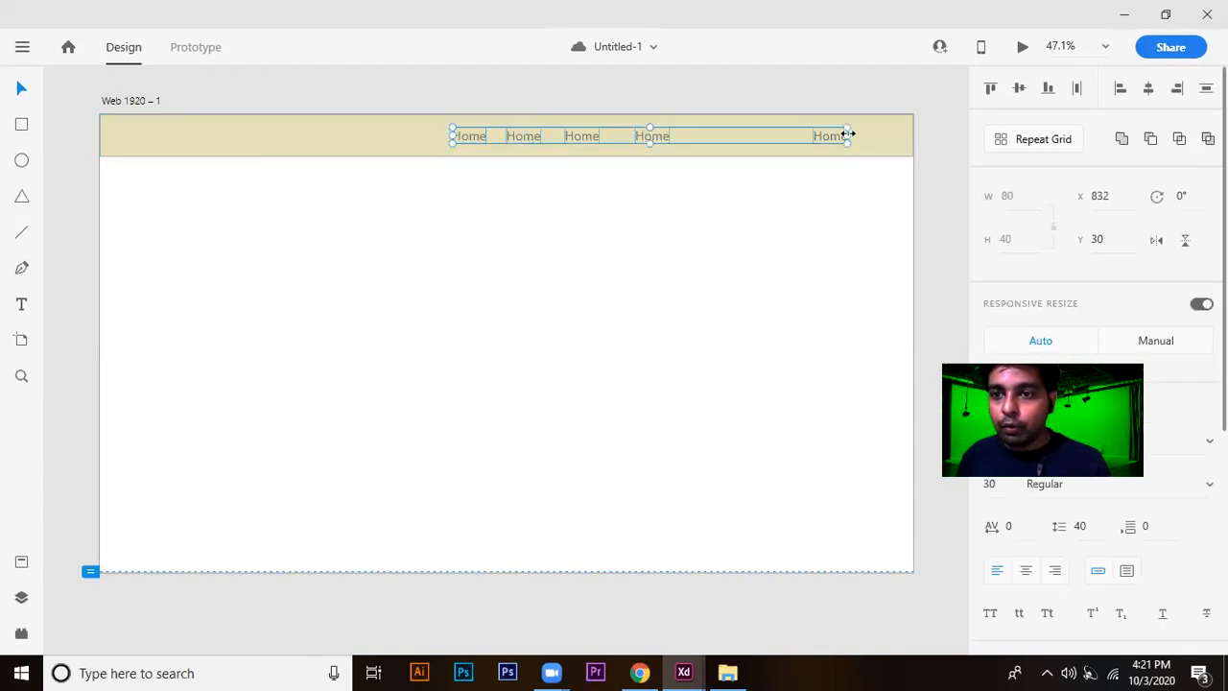
{"action": "left_click", "coordinate": [1078, 96]}
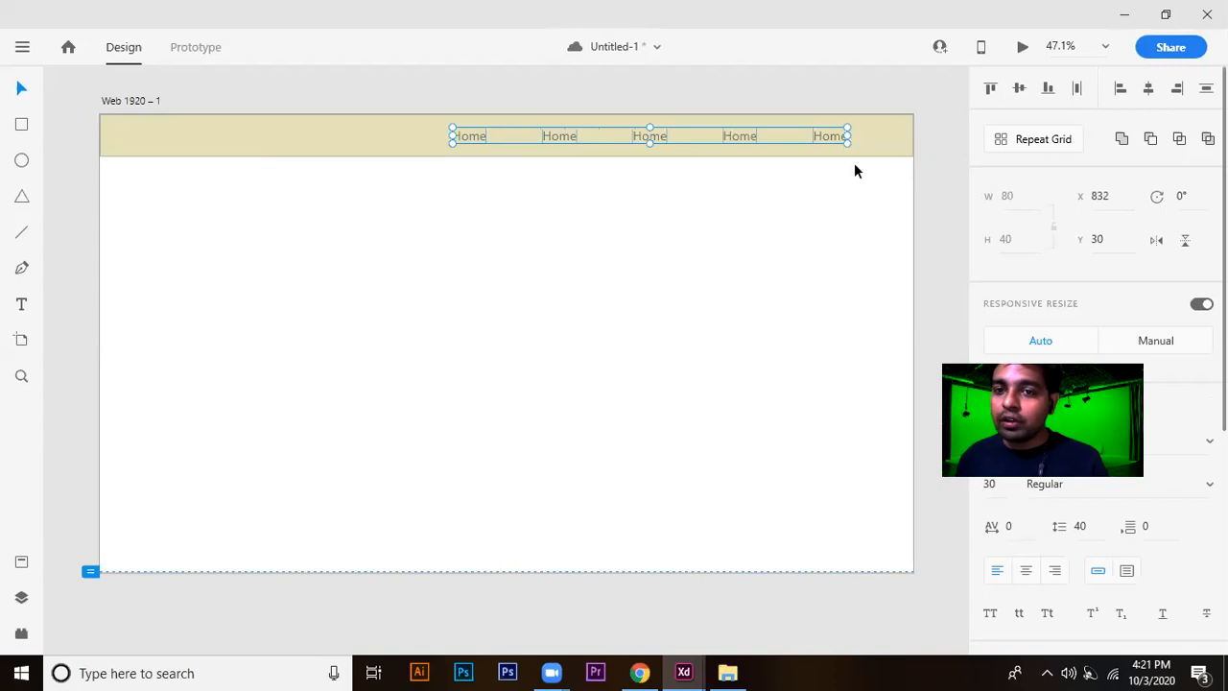
Change the text of the second Home label in the header to About.
{"action": "left_click", "coordinate": [773, 251]}
{"action": "double_click", "coordinate": [552, 137]}
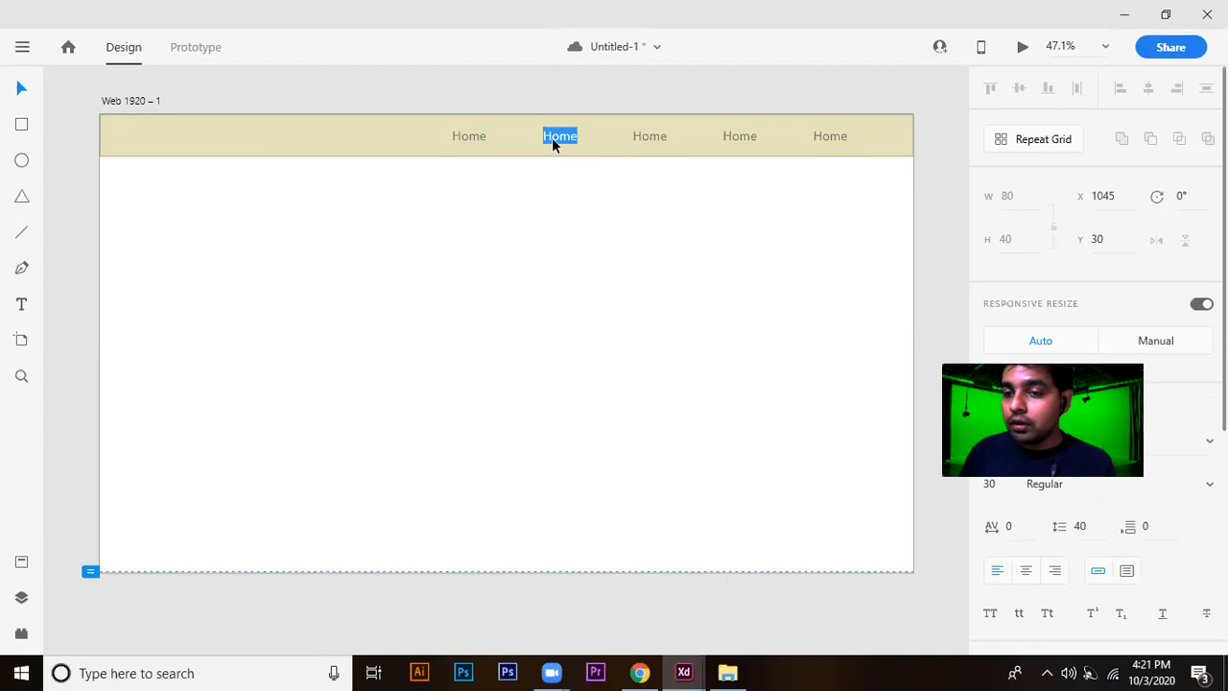
{"action": "type", "text": "About"}
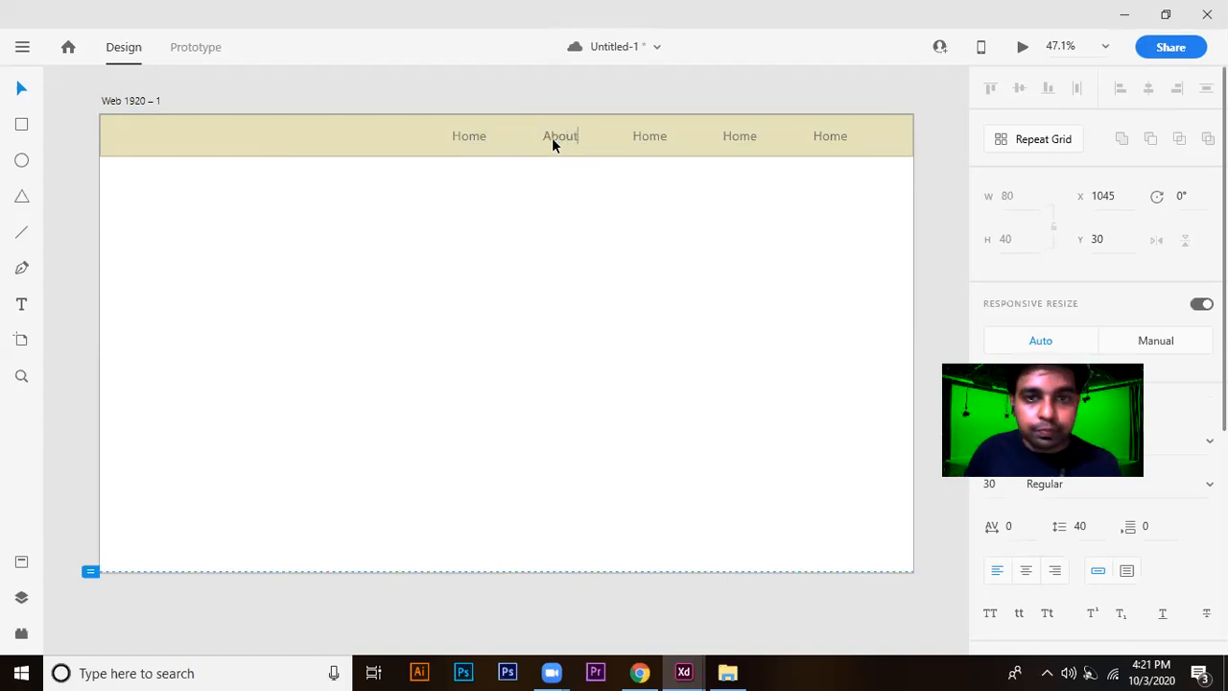
{"action": "left_click", "coordinate": [639, 136]}
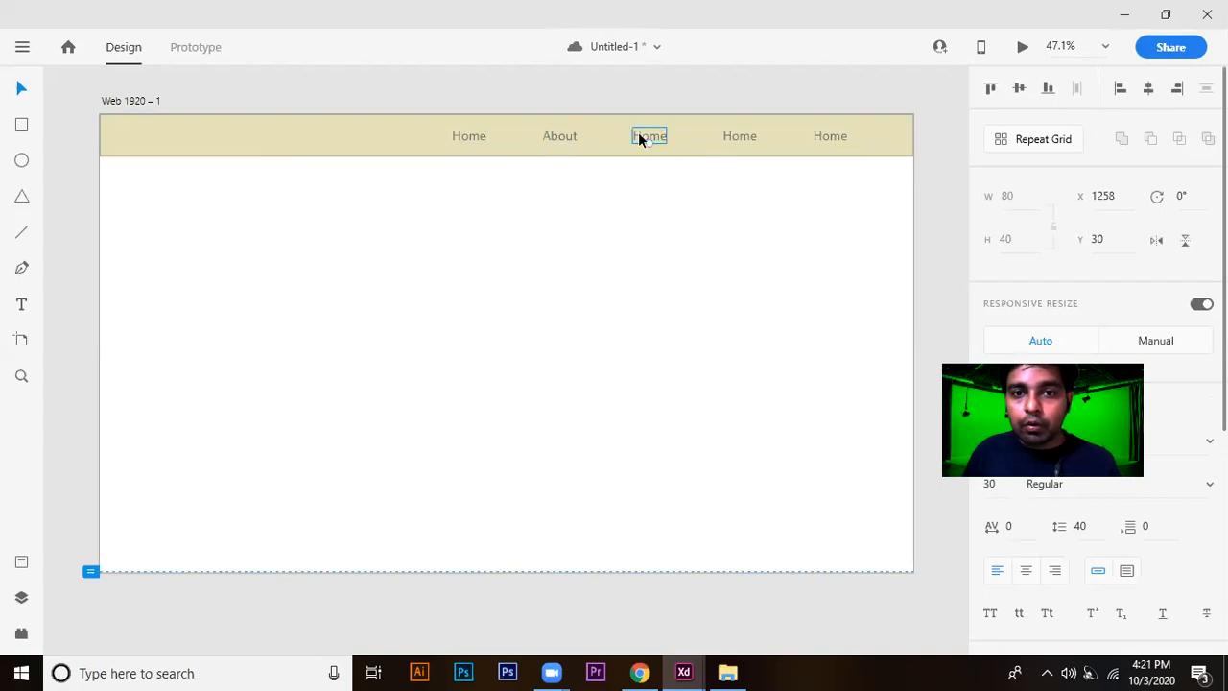
{"action": "double_click", "coordinate": [639, 136]}
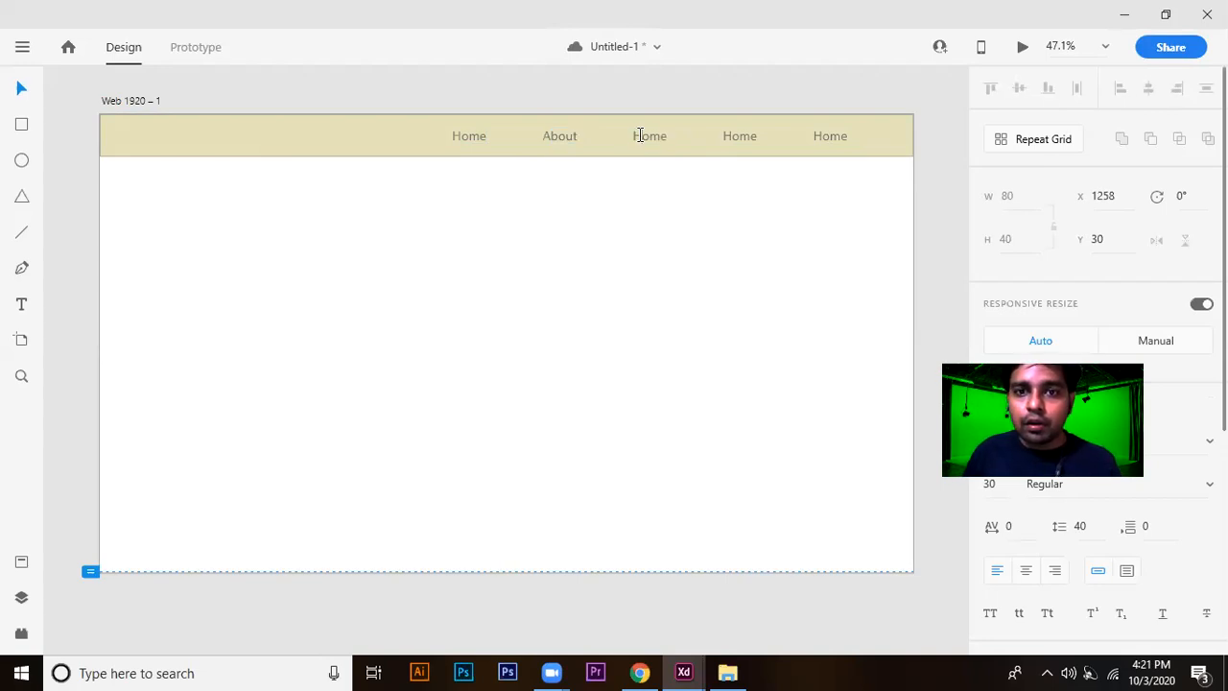
{"action": "key", "text": "Escape"}
{"action": "left_click", "coordinate": [832, 138]}
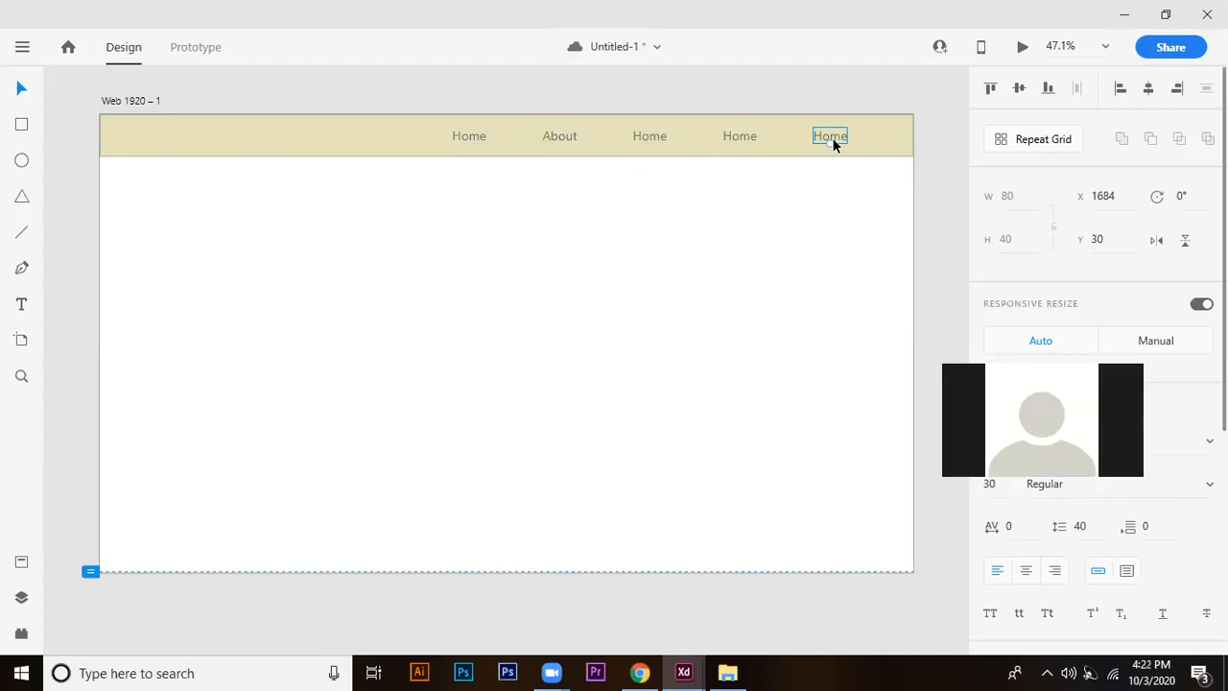
{"action": "double_click", "coordinate": [832, 137]}
{"action": "key", "text": "Escape"}
Change the text of the third header label to Product.
{"action": "left_click", "coordinate": [652, 138]}
{"action": "double_click", "coordinate": [652, 137]}
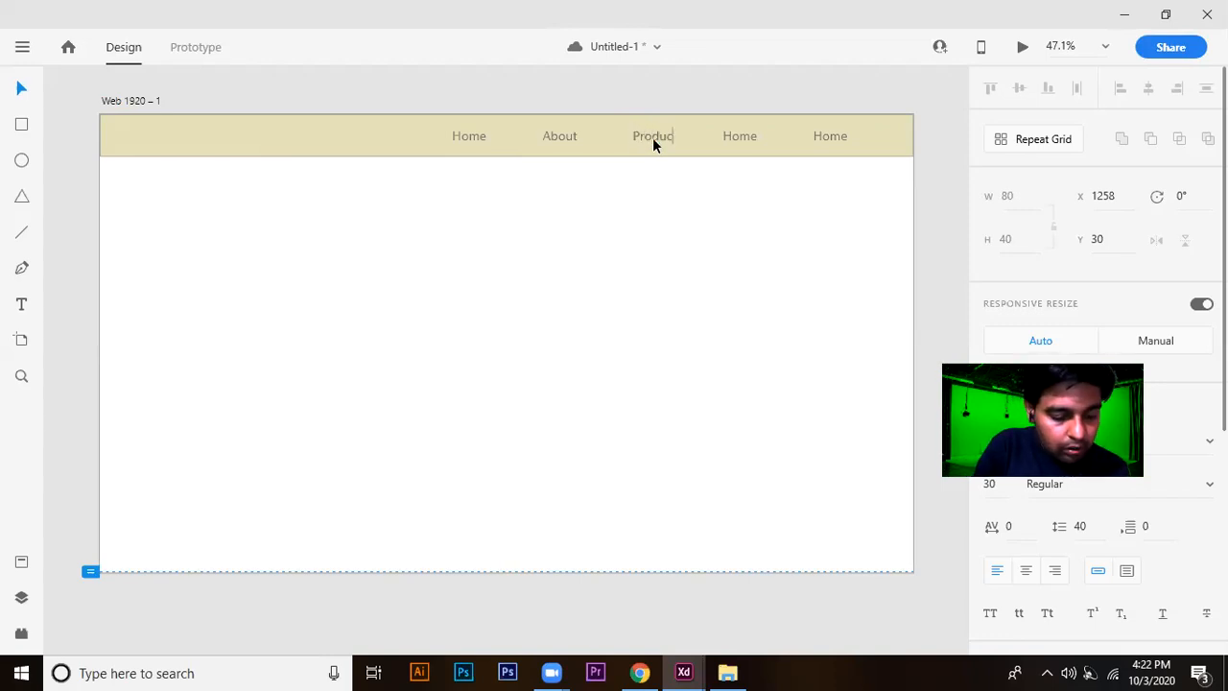
{"action": "key", "text": "Escape"}
Change the text of the fourth header label to Gallery.
{"action": "left_click", "coordinate": [735, 136]}
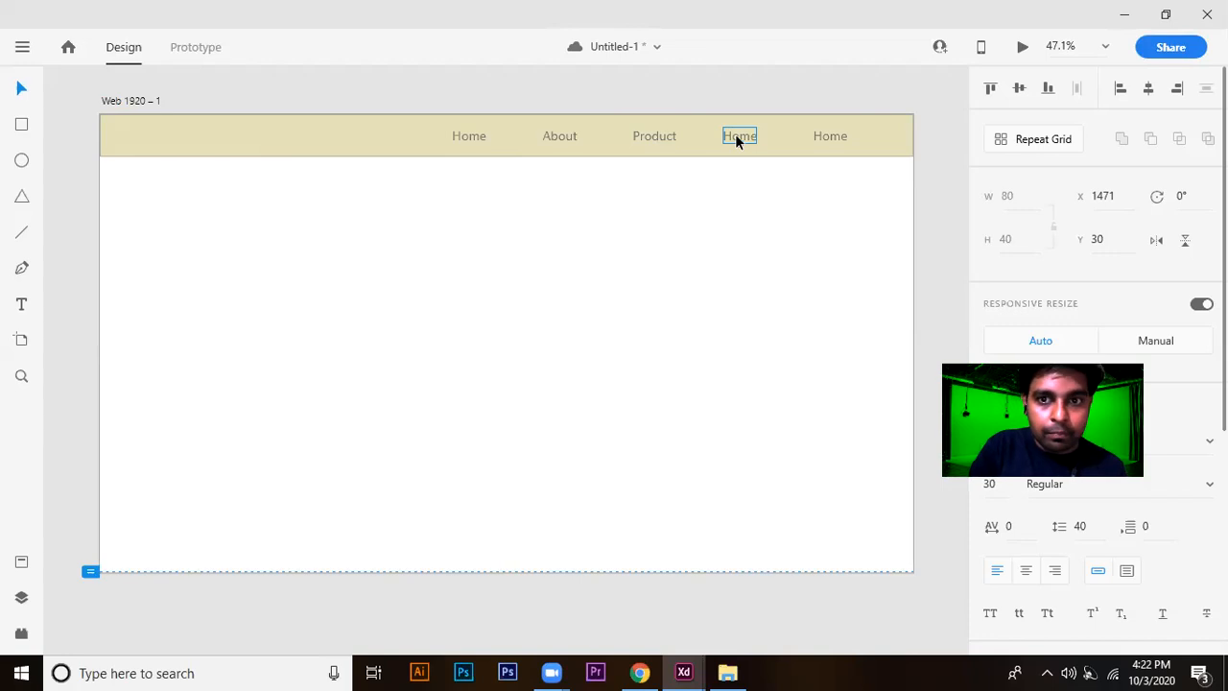
{"action": "double_click", "coordinate": [736, 137]}
{"action": "double_click", "coordinate": [737, 136]}
{"action": "type", "text": "H"}
{"action": "key", "text": "BackSpace"}
{"action": "type", "text": "Galle"}
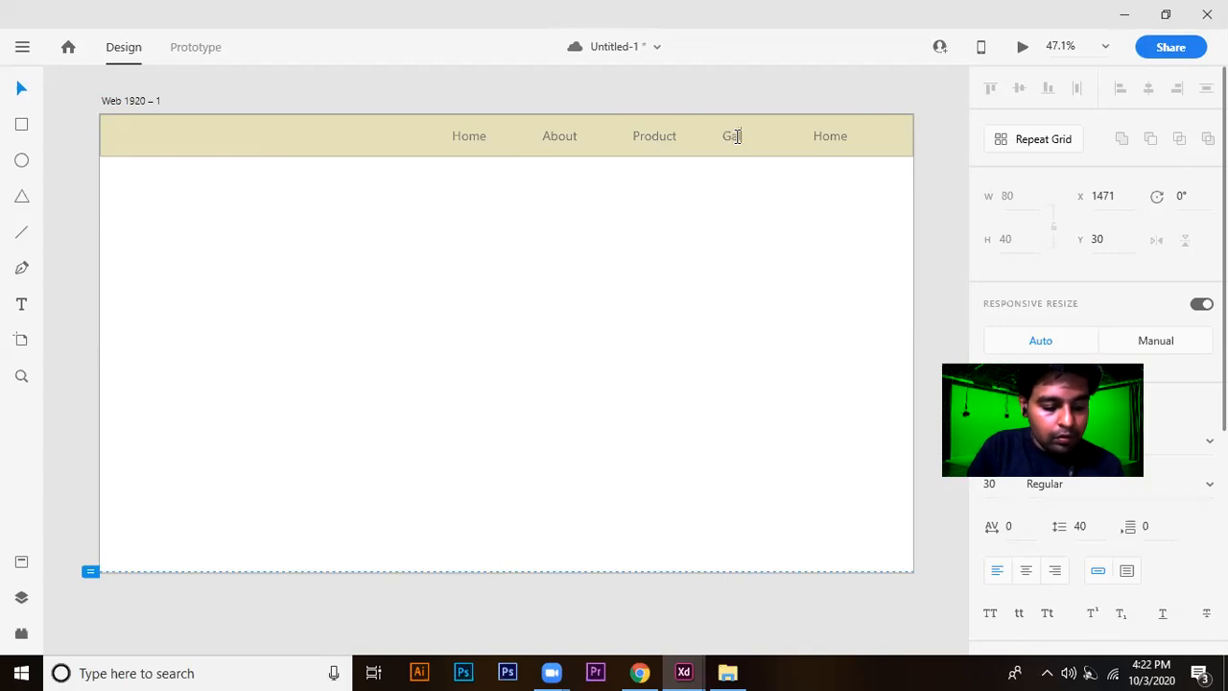
{"action": "type", "text": "ry"}
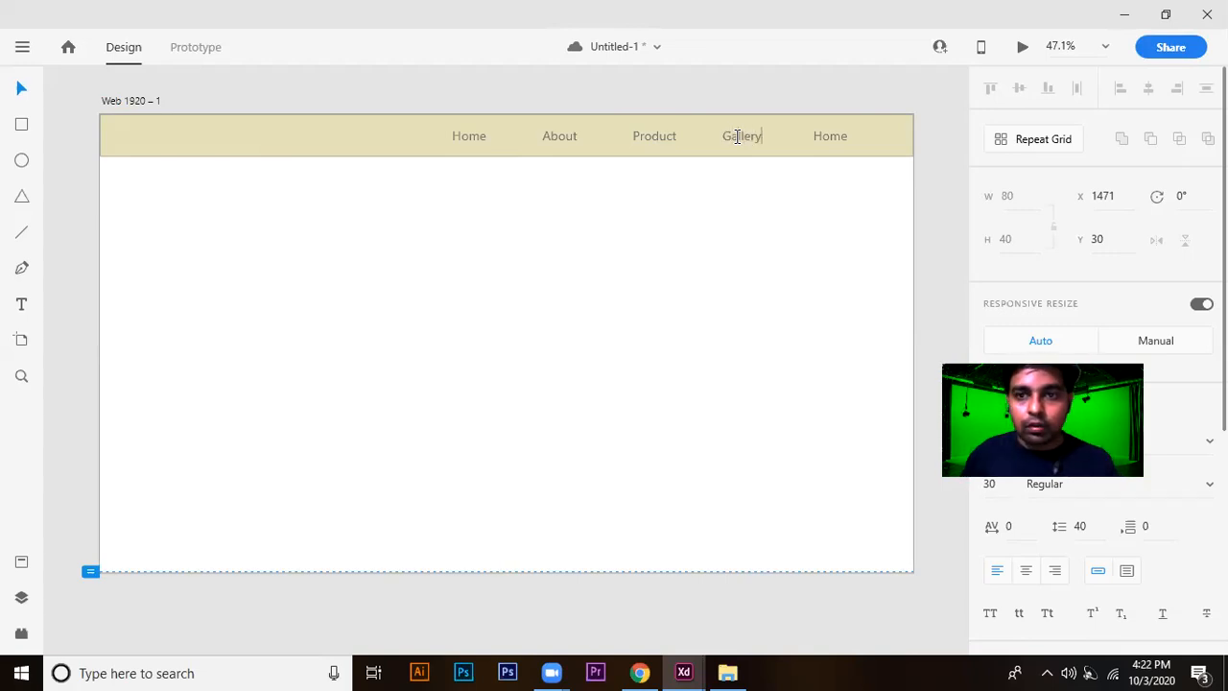
{"action": "key", "text": "Escape"}
Change the text of the fifth header label to Contact.
{"action": "left_click", "coordinate": [825, 135]}
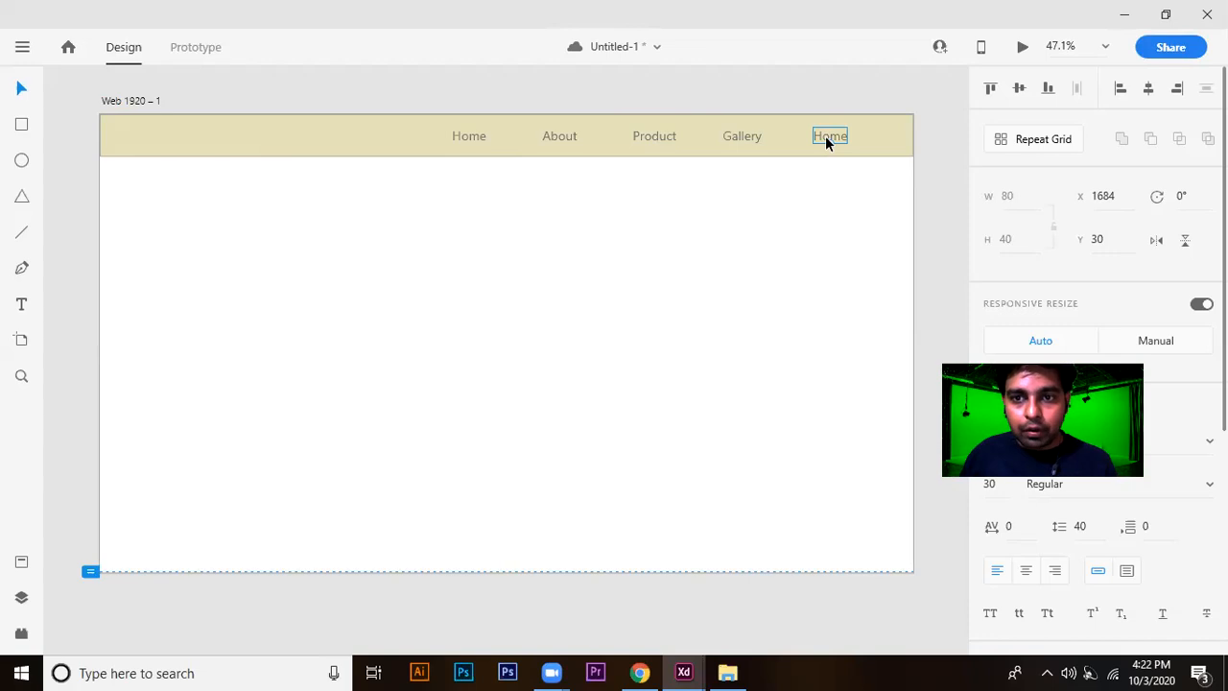
{"action": "double_click", "coordinate": [822, 134]}
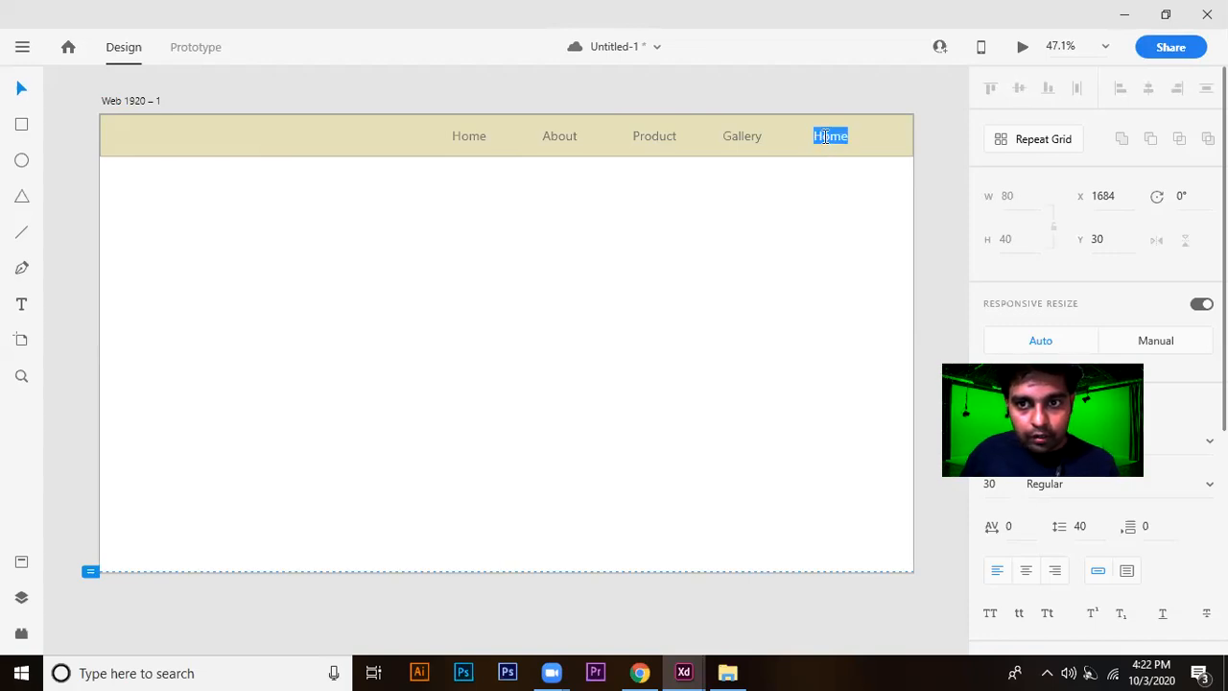
{"action": "type", "text": "C"}
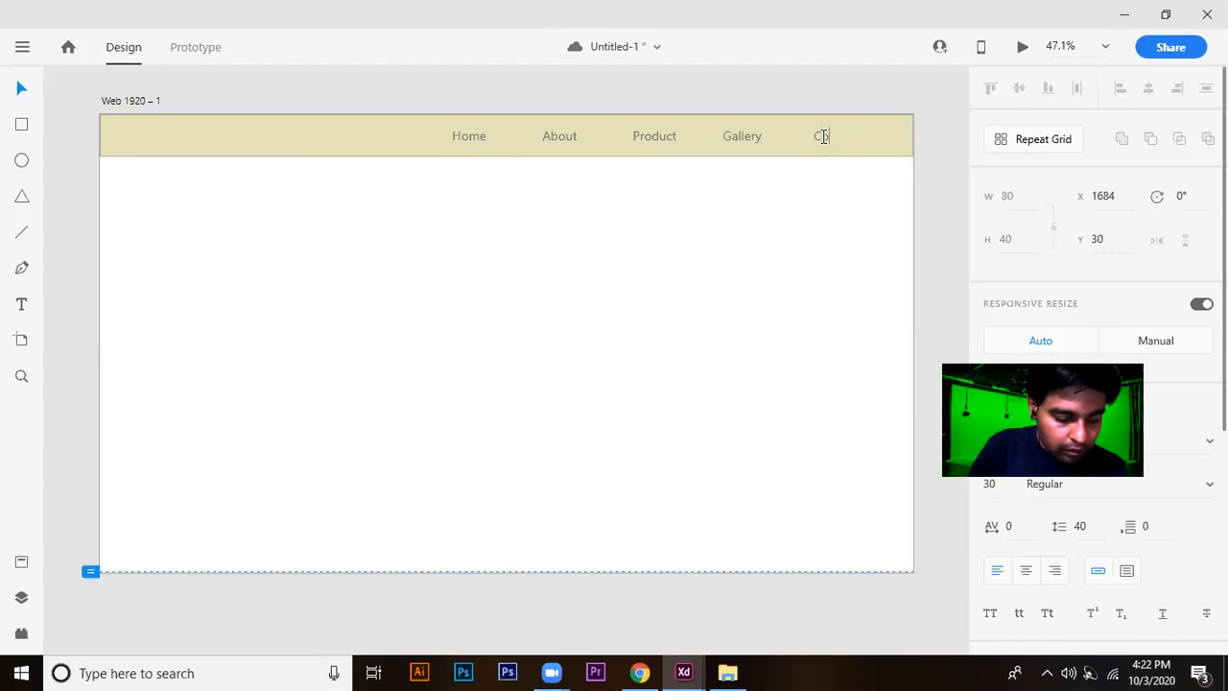
{"action": "type", "text": "ontact"}
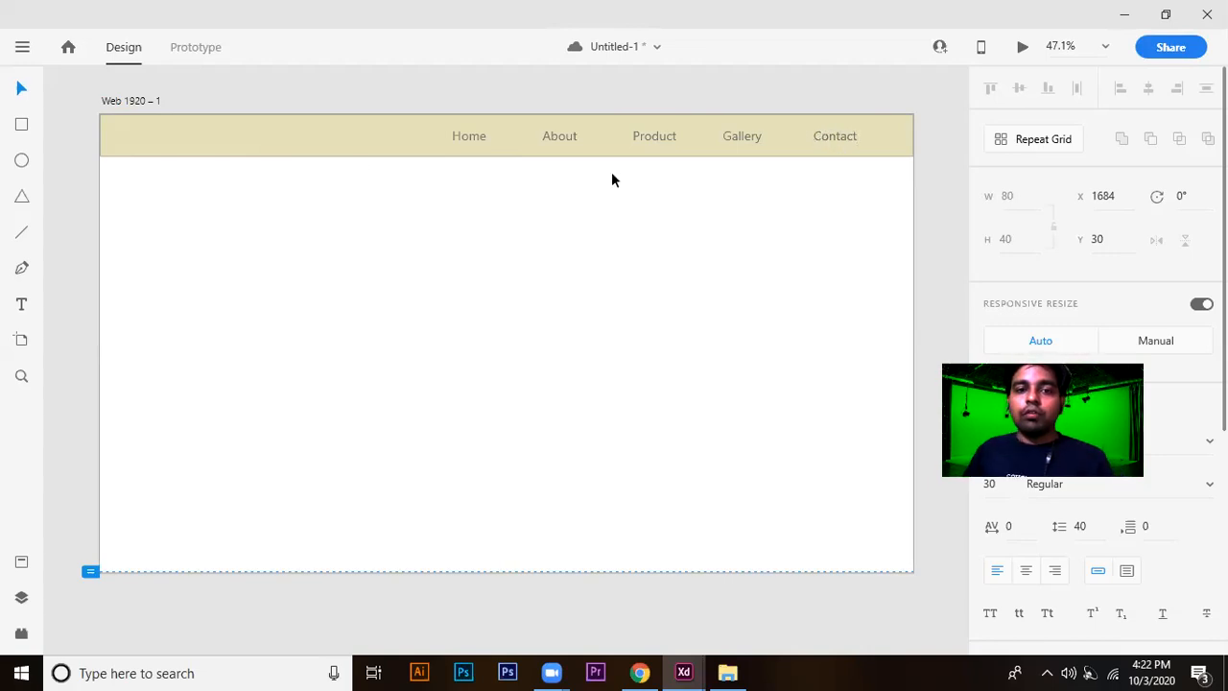
{"action": "key", "text": "Escape"}
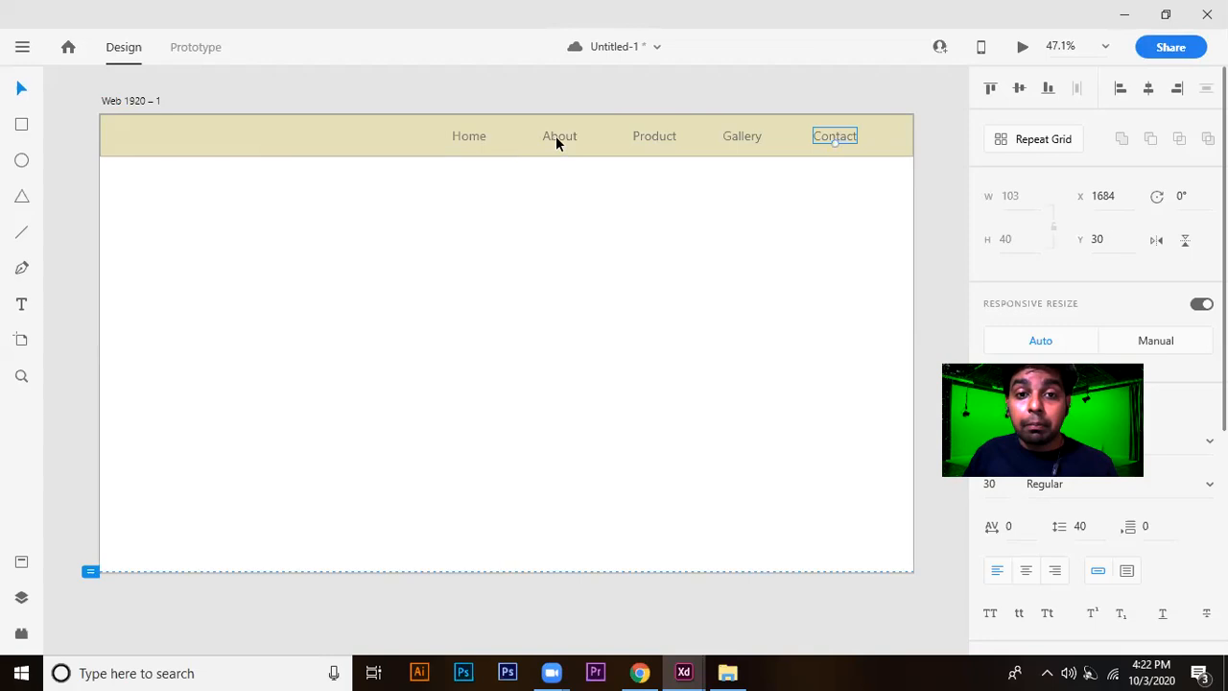
{"action": "left_click", "coordinate": [724, 138], "text": "shift"}
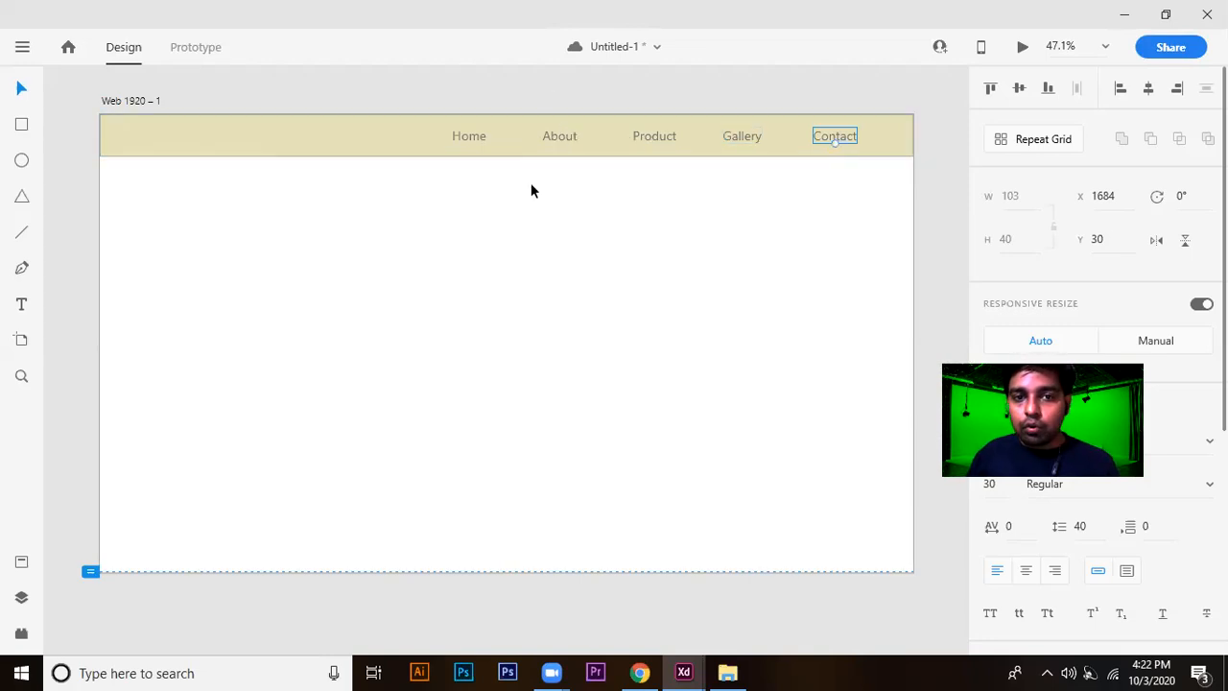
Set the fill color of the Home label's text to pure red, #FF0000.
{"action": "left_click", "coordinate": [469, 134]}
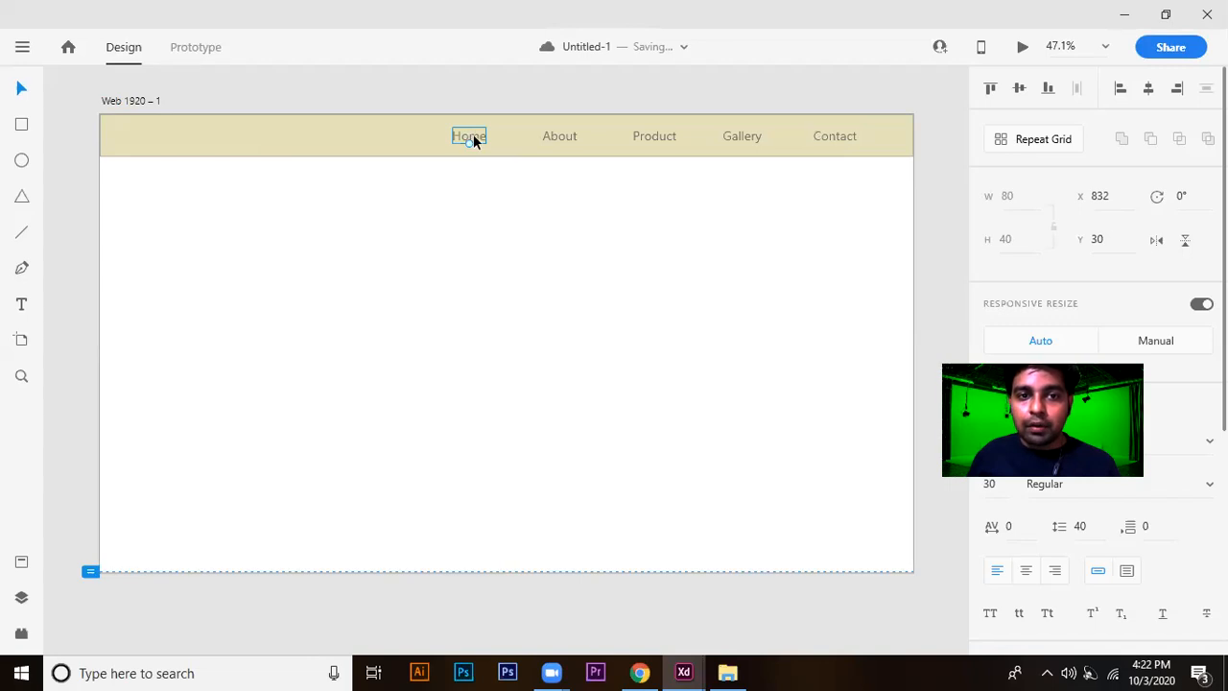
{"action": "double_click", "coordinate": [473, 134]}
{"action": "left_click", "coordinate": [480, 135]}
{"action": "double_click", "coordinate": [471, 131]}
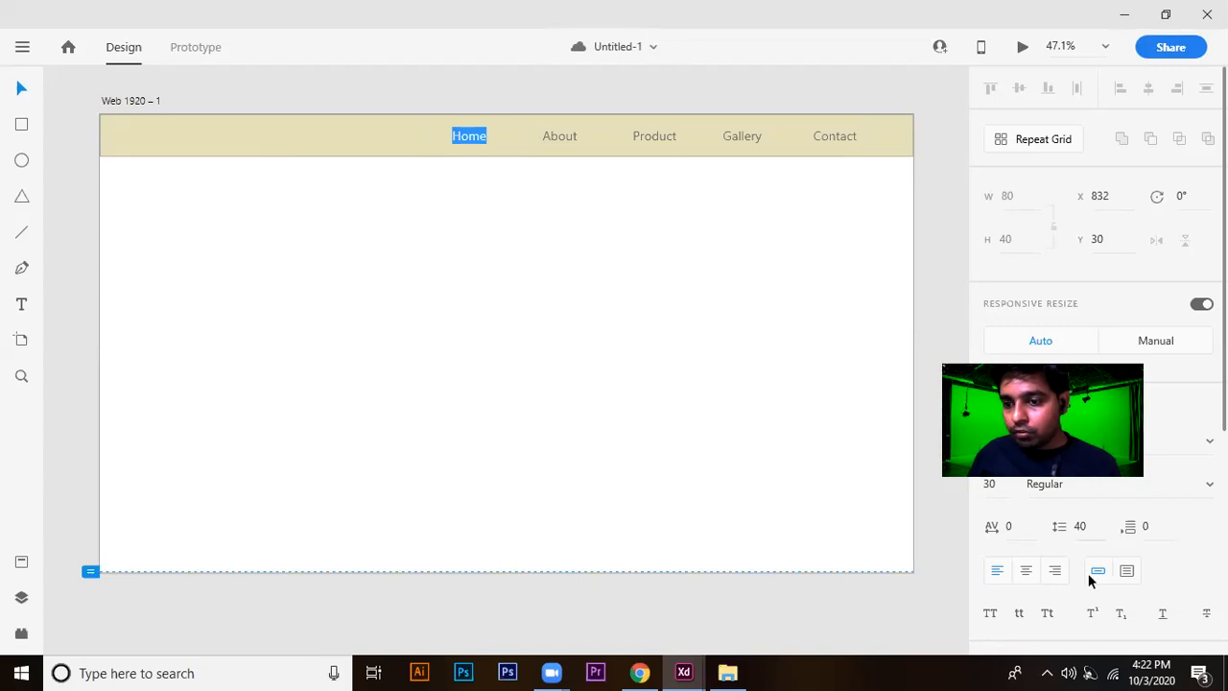
{"action": "scroll", "coordinate": [1076, 572], "scroll_direction": "down", "scroll_amount": 7}
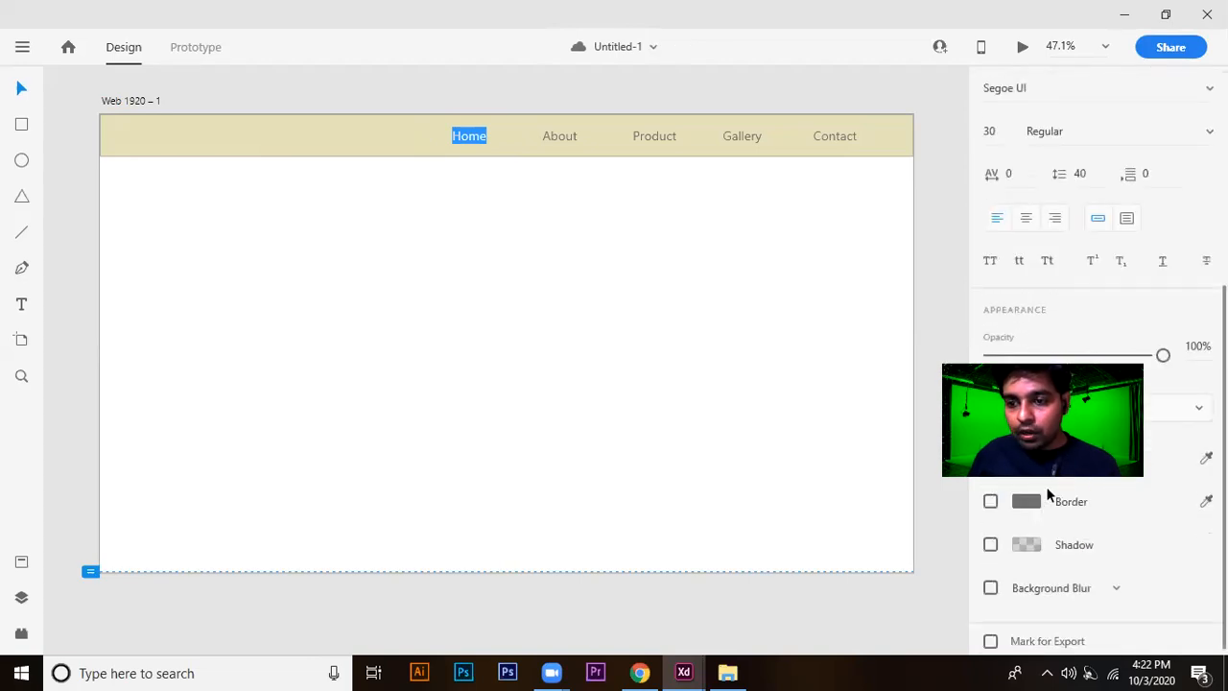
{"action": "left_click", "coordinate": [1026, 458]}
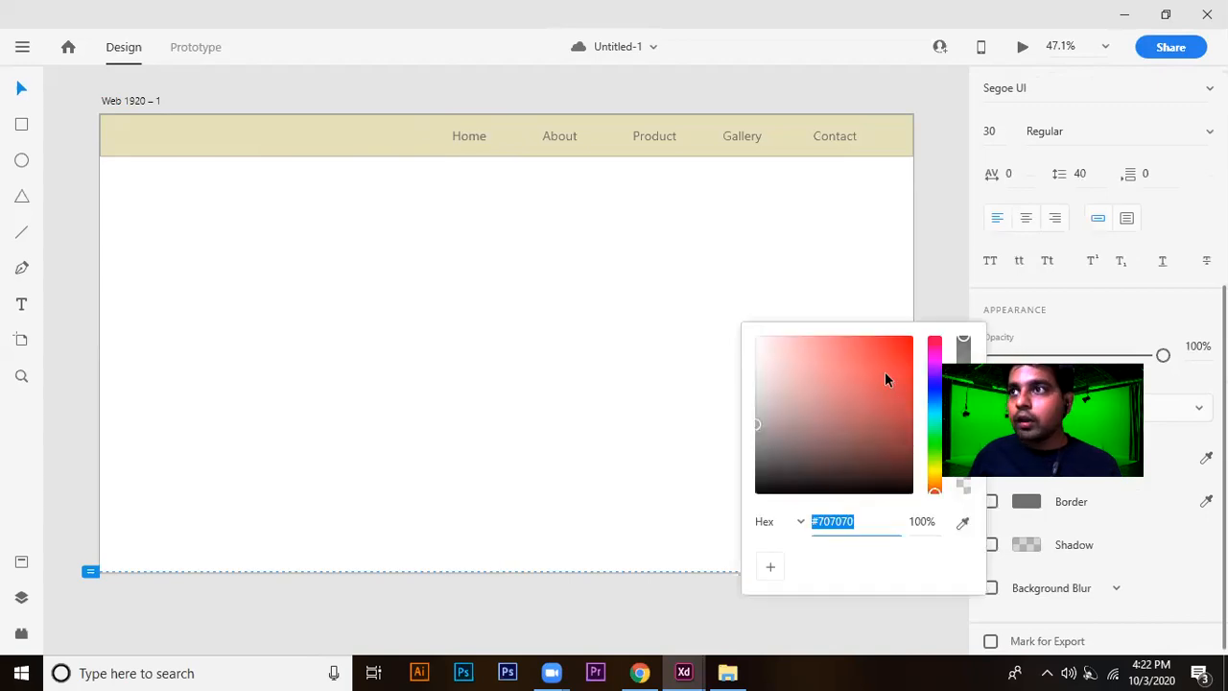
{"action": "left_click_drag", "start_coordinate": [884, 372], "coordinate": [926, 335]}
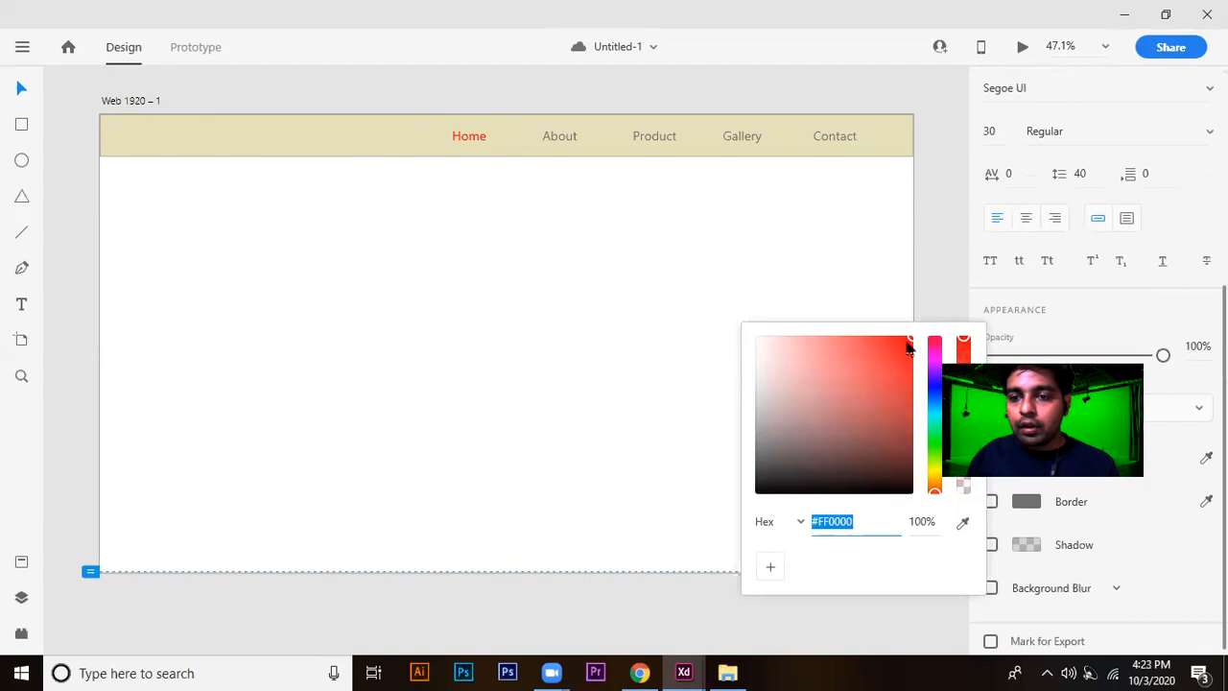
{"action": "left_click", "coordinate": [551, 672]}
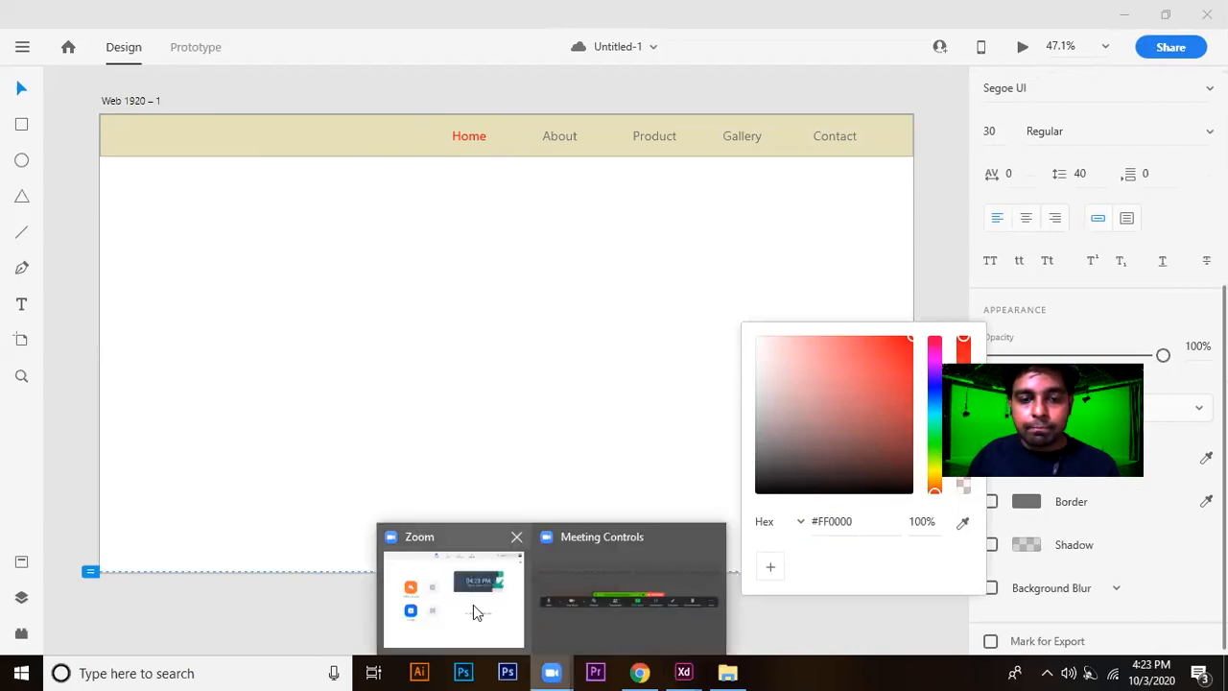
{"action": "left_click", "coordinate": [473, 604]}
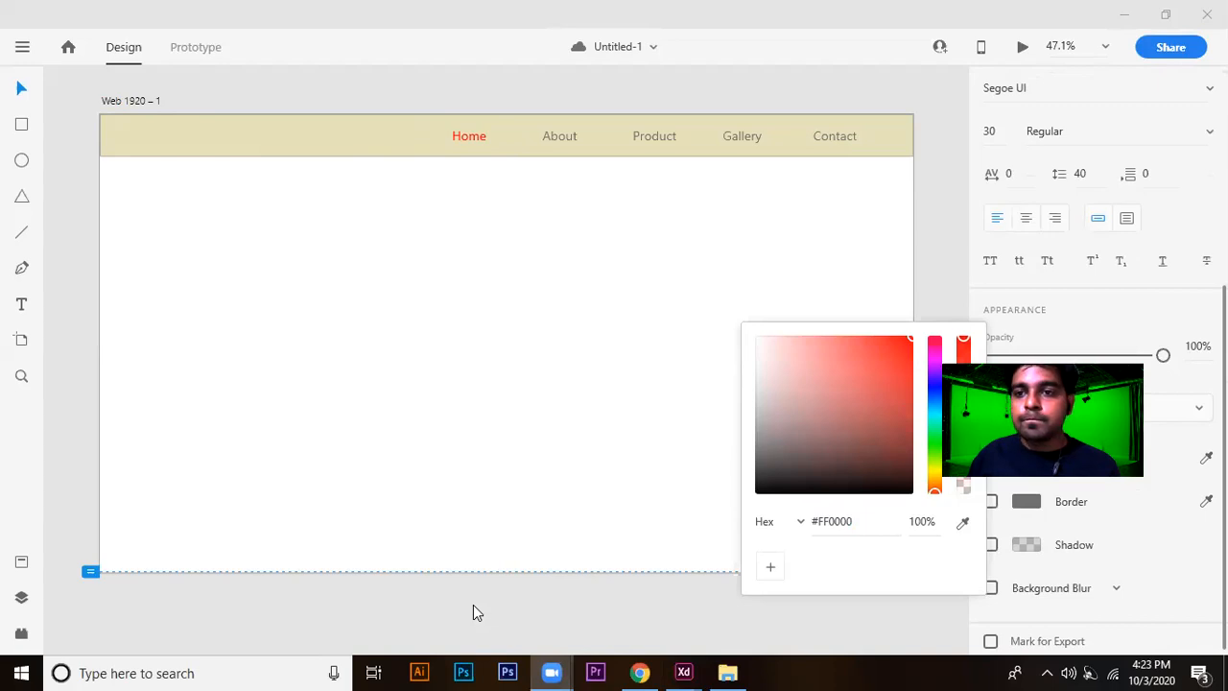
{"action": "left_click", "coordinate": [1020, 22]}
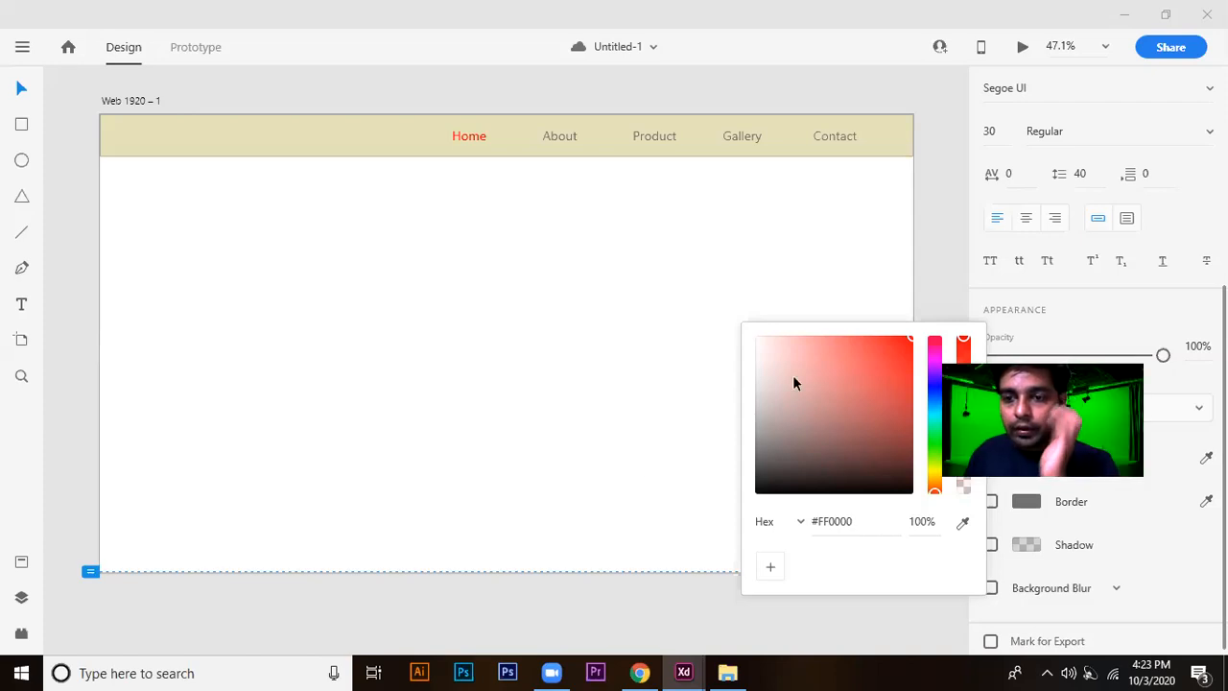
Reapply the #FF0000 fill to the Home label, close the color picker and save the document.
{"action": "left_click", "coordinate": [909, 338]}
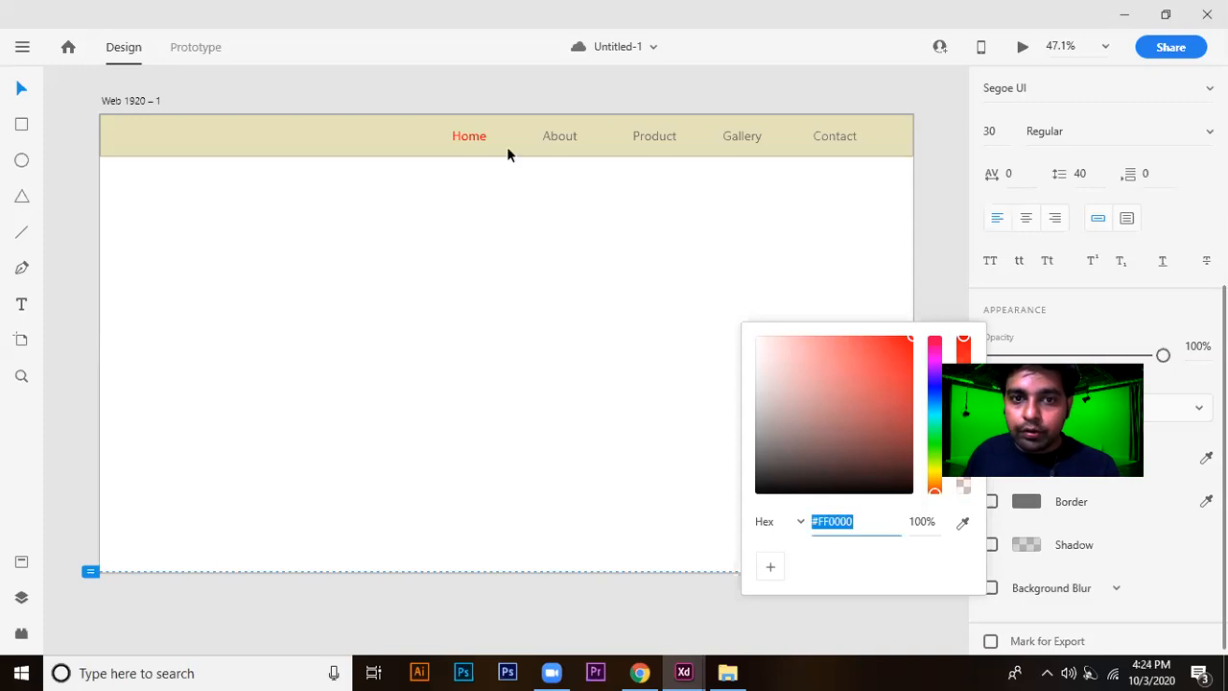
{"action": "left_click", "coordinate": [939, 298]}
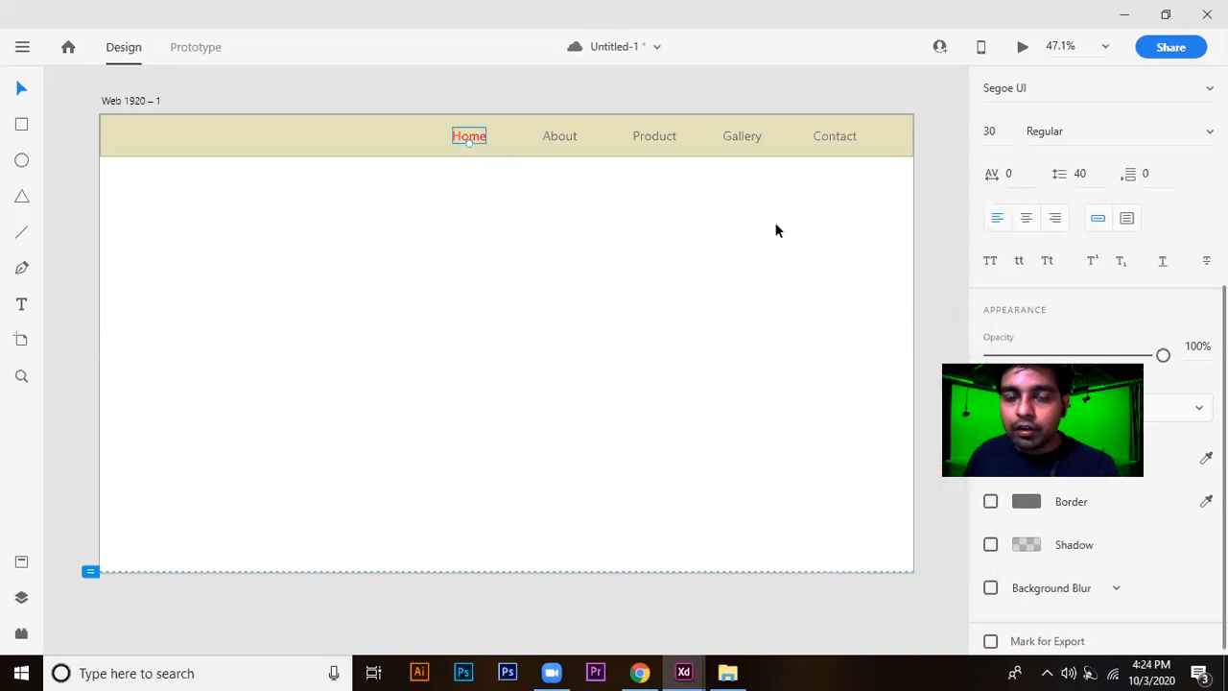
{"action": "left_click", "coordinate": [585, 84]}
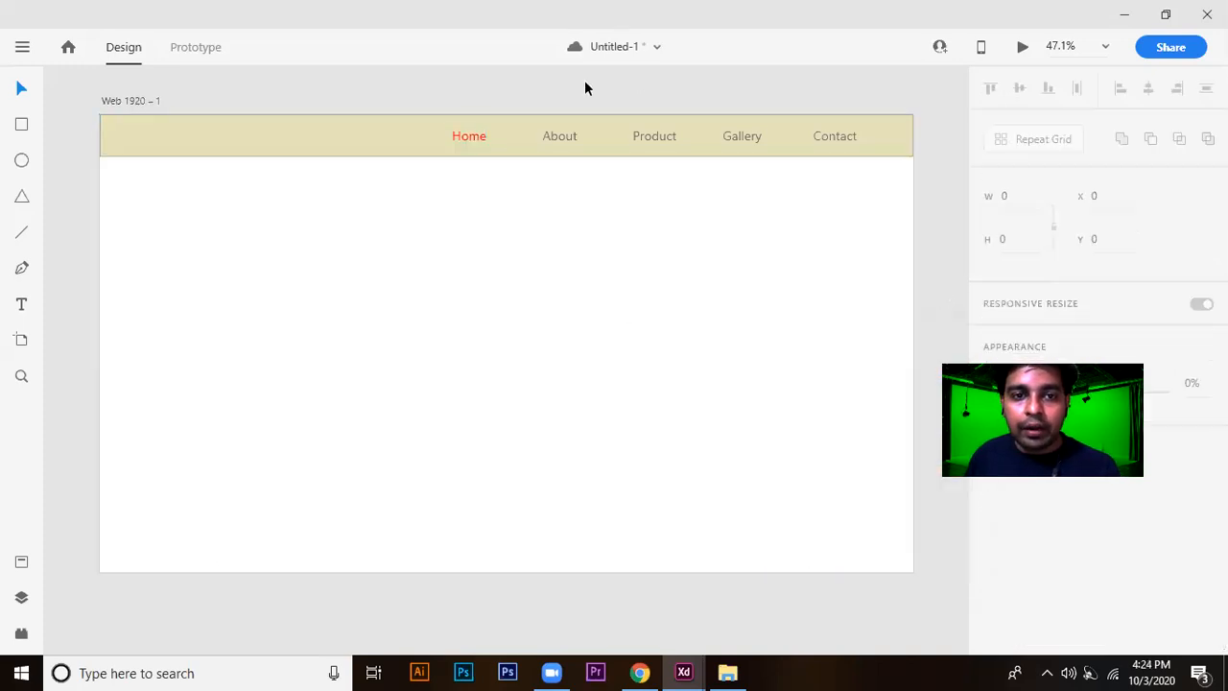
{"action": "left_click", "coordinate": [480, 133]}
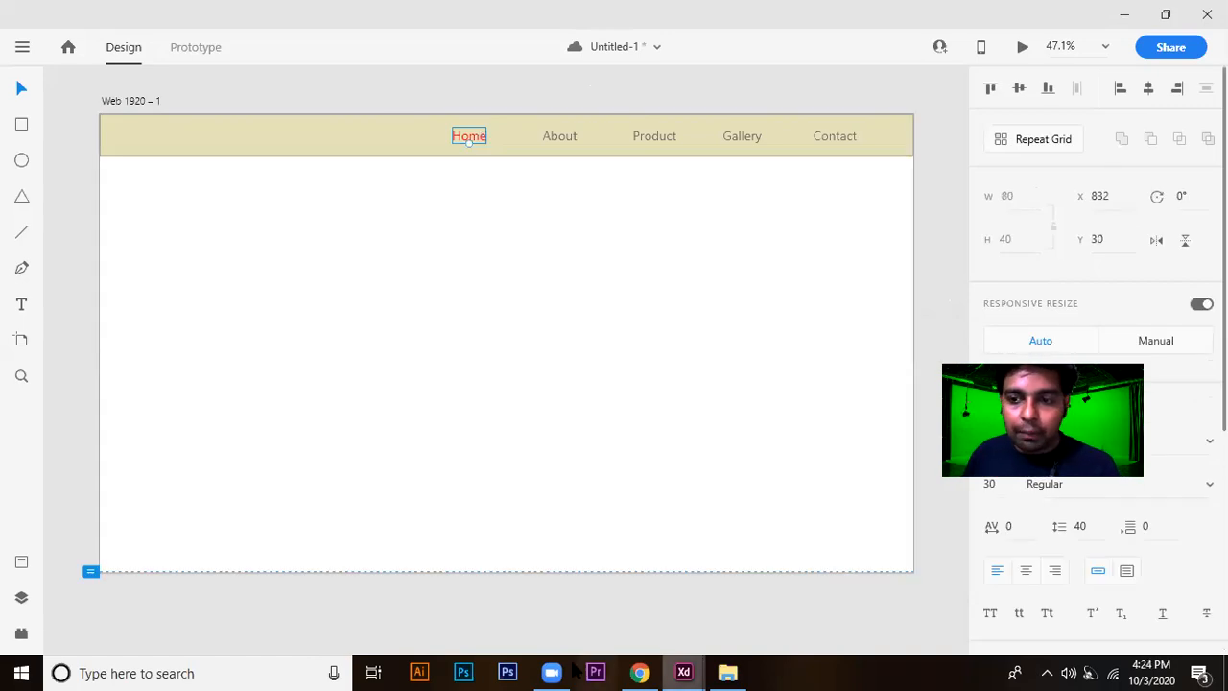
{"action": "key", "text": "ctrl+s"}
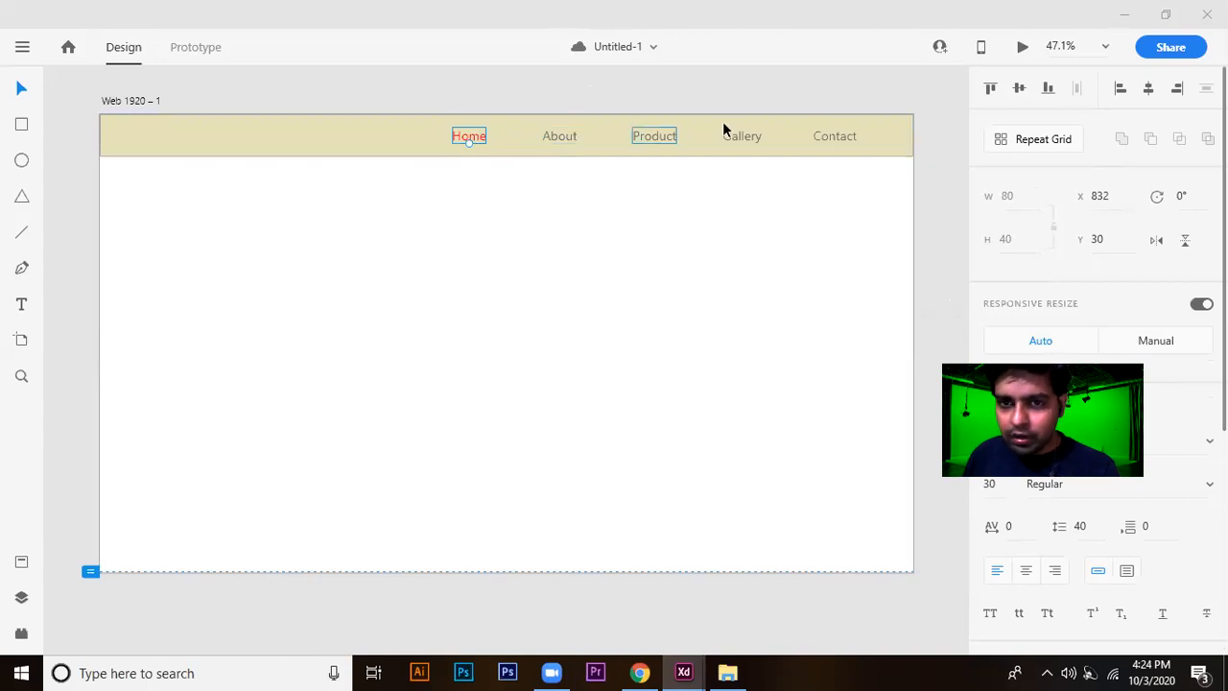
{"action": "left_click", "coordinate": [660, 140]}
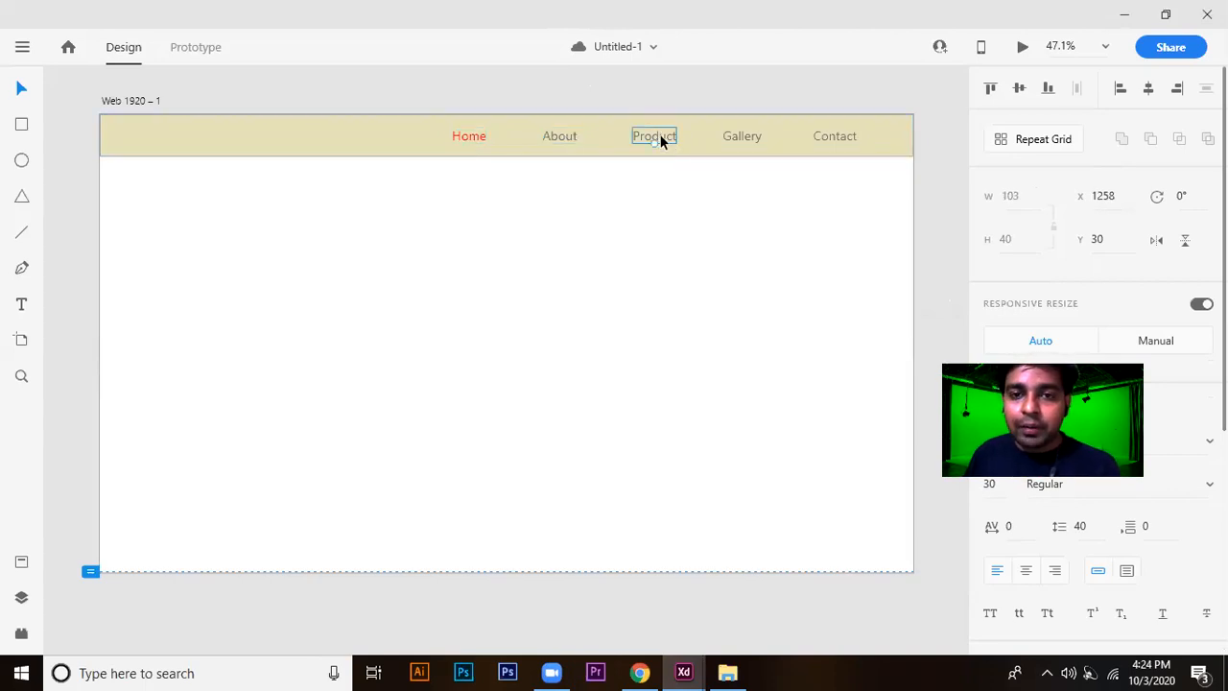
{"action": "left_click", "coordinate": [730, 87]}
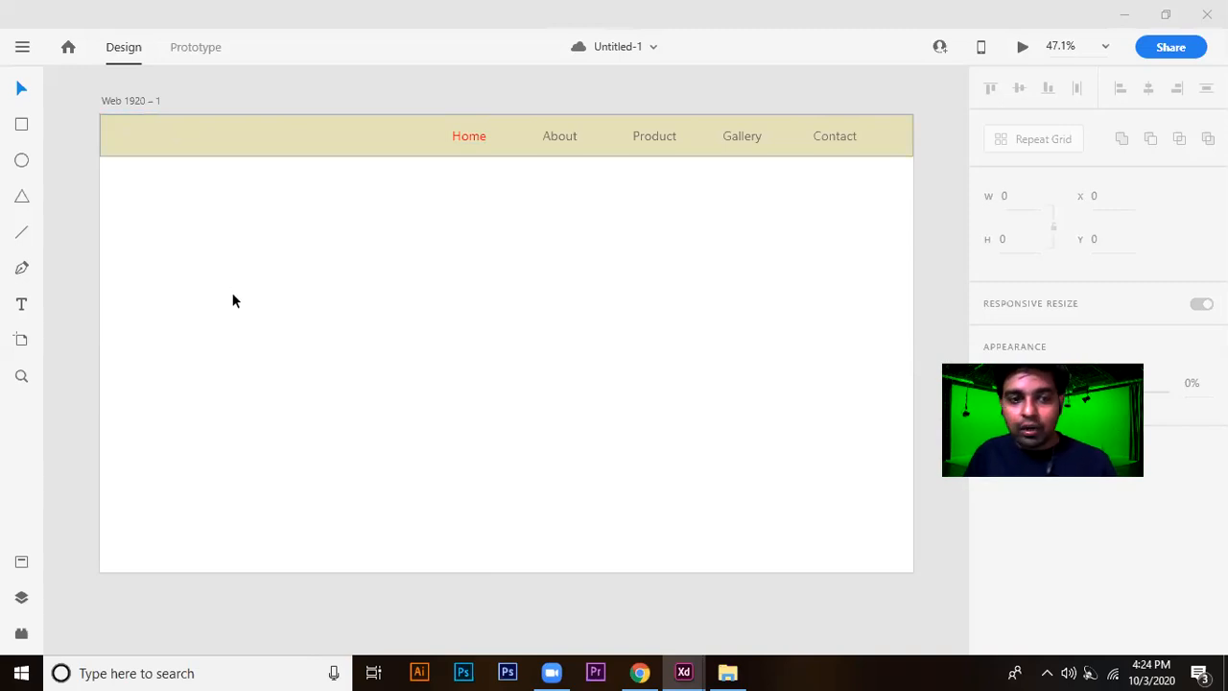
Add the text RK Mall at the left end of the header bar.
{"action": "left_click", "coordinate": [152, 138]}
{"action": "key", "text": "t"}
{"action": "left_click", "coordinate": [135, 144]}
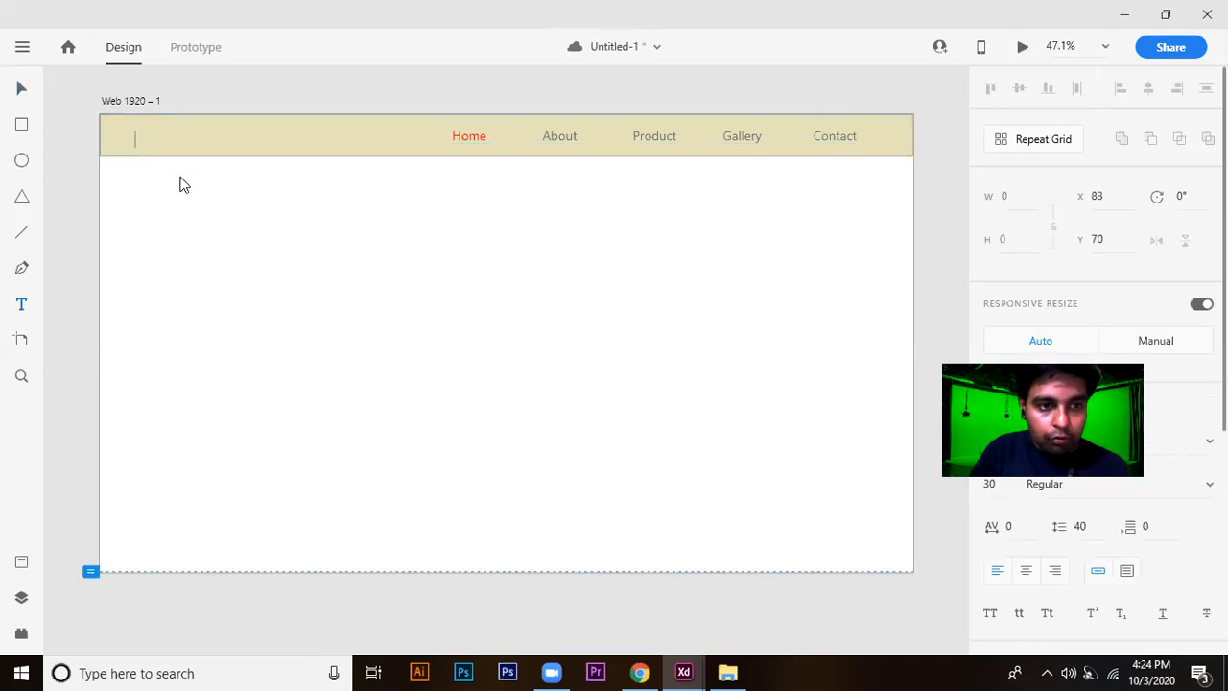
{"action": "type", "text": "RK"}
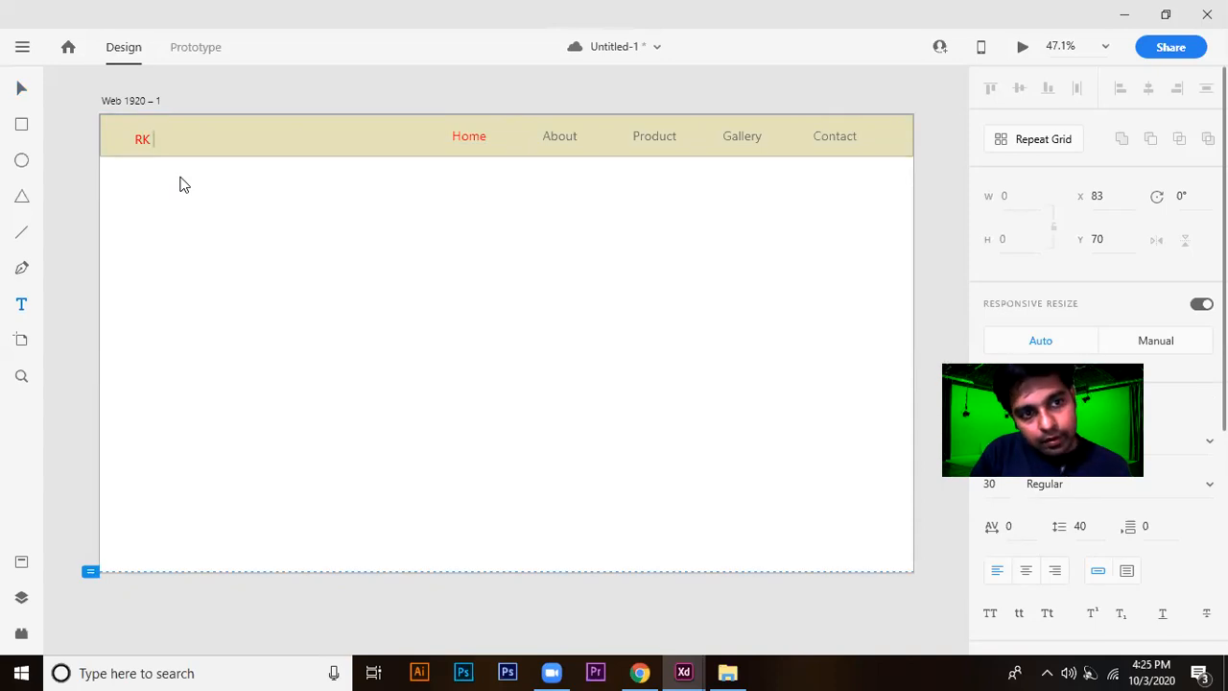
{"action": "type", "text": " Mall"}
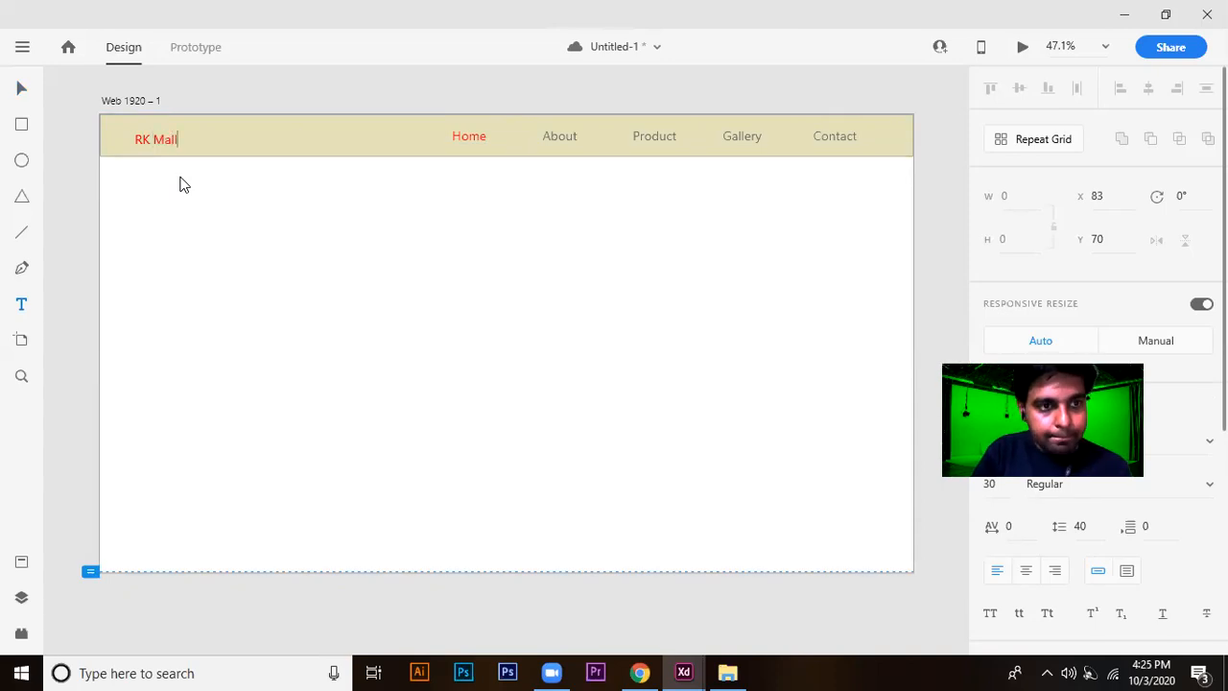
Try a heavy all-caps display font on the RK Mall text.
{"action": "key", "text": "ctrl+a"}
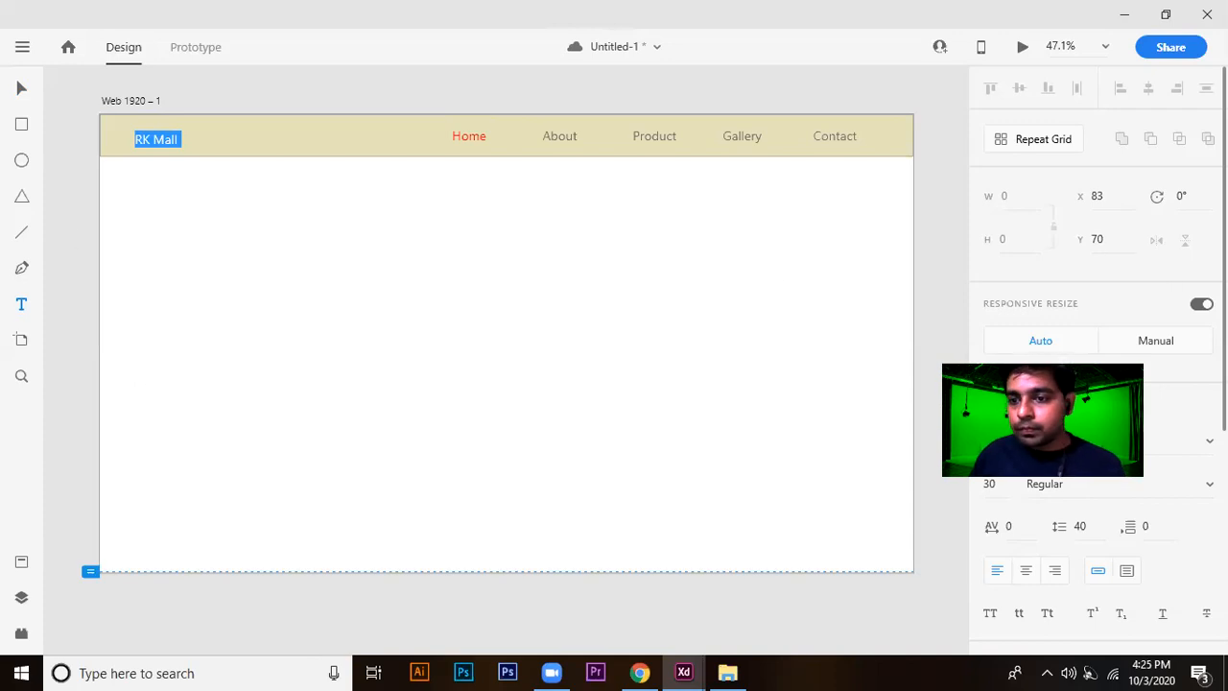
{"action": "left_click", "coordinate": [1045, 442]}
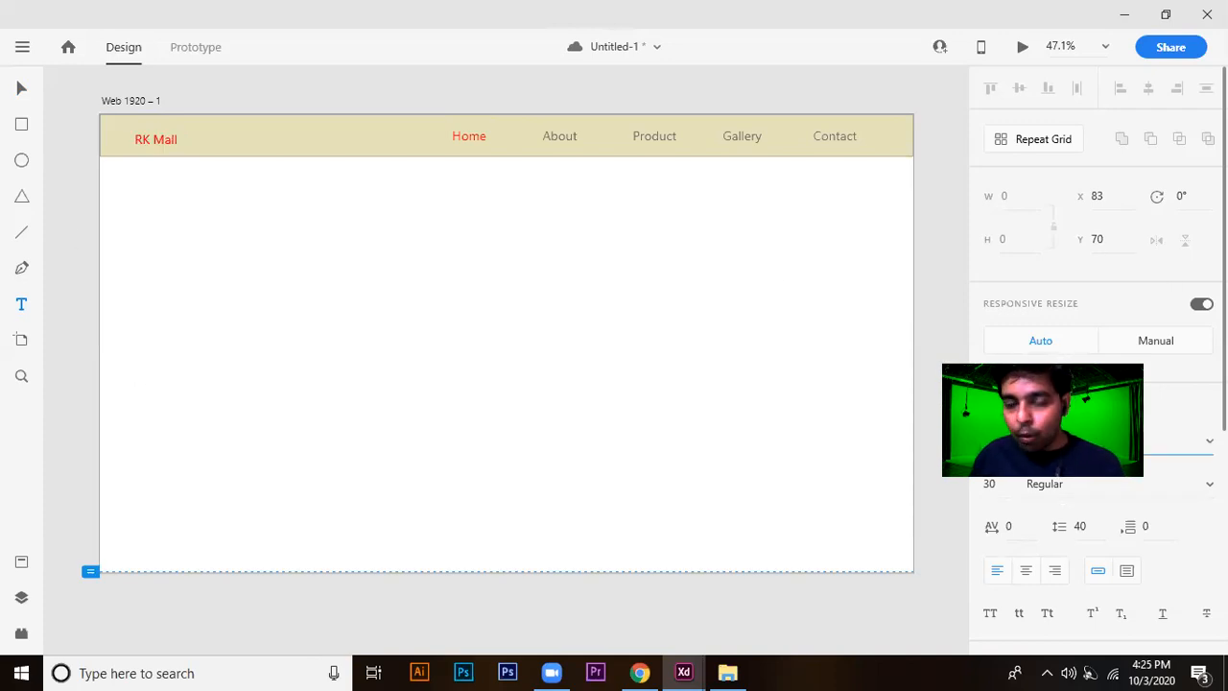
{"action": "double_click", "coordinate": [159, 139]}
{"action": "key", "text": "ctrl+a"}
{"action": "left_click", "coordinate": [1046, 442]}
{"action": "left_click", "coordinate": [1208, 441]}
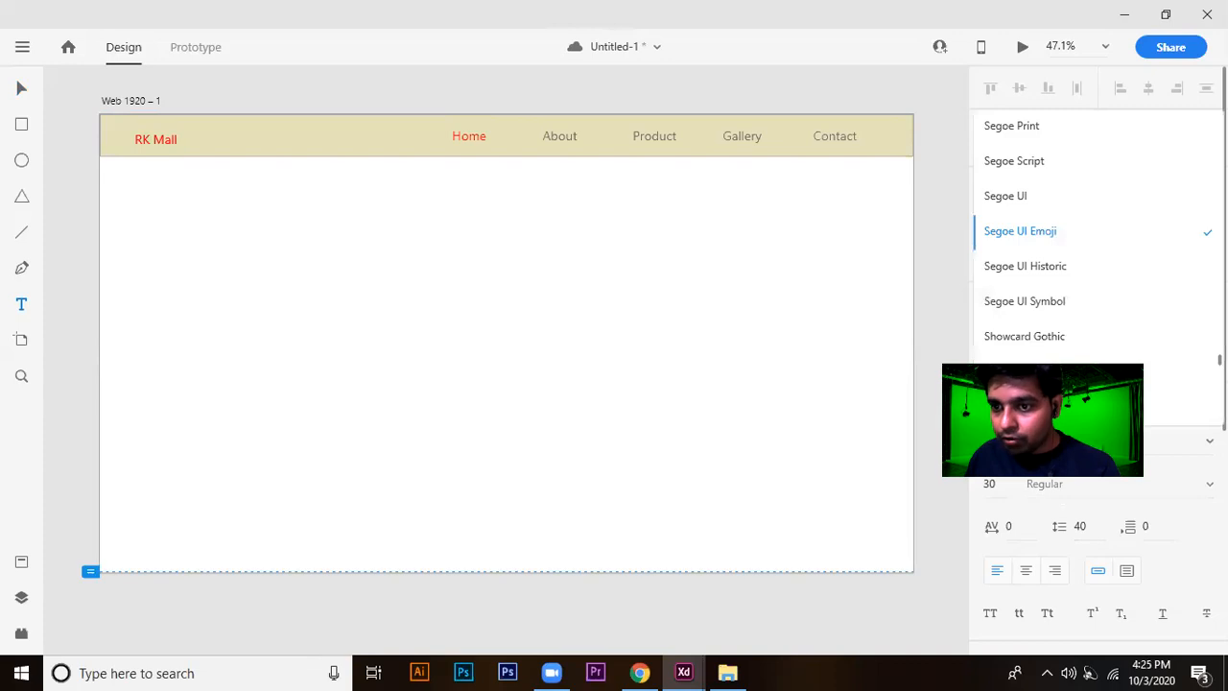
{"action": "left_click", "coordinate": [1055, 372]}
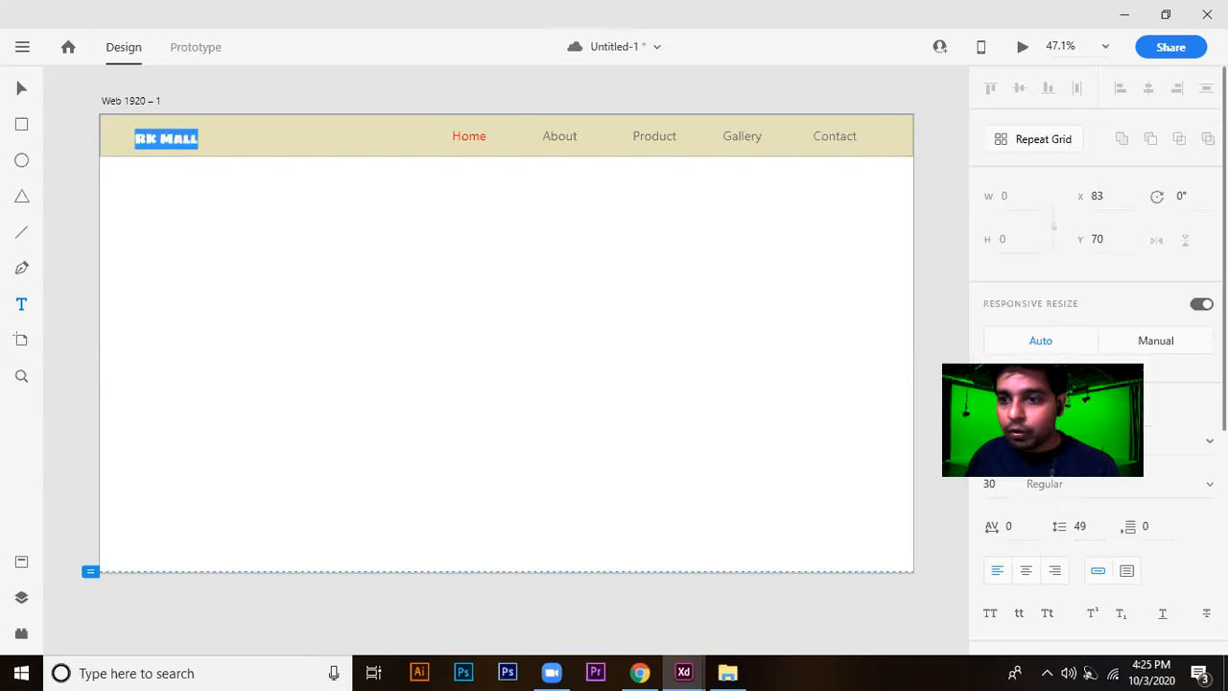
Try successive fonts on the RK Mall text and settle on a slanted brush-script font.
{"action": "left_click", "coordinate": [1045, 442]}
{"action": "key", "text": "Down"}
{"action": "key", "text": "Down"}
{"action": "key", "text": "Down"}
{"action": "key", "text": "Down"}
{"action": "key", "text": "Down"}
{"action": "key", "text": "Down"}
{"action": "key", "text": "Down"}
{"action": "key", "text": "Down"}
{"action": "key", "text": "Down"}
{"action": "key", "text": "Down"}
{"action": "key", "text": "Down"}
{"action": "key", "text": "Down"}
{"action": "key", "text": "Down"}
{"action": "key", "text": "Down"}
{"action": "key", "text": "Down"}
{"action": "key", "text": "Down"}
{"action": "key", "text": "Down"}
{"action": "key", "text": "Down"}
{"action": "key", "text": "Down"}
{"action": "key", "text": "Down"}
{"action": "key", "text": "Down"}
{"action": "key", "text": "Down"}
{"action": "key", "text": "Down"}
{"action": "key", "text": "Down"}
{"action": "key", "text": "Down"}
{"action": "key", "text": "Down"}
{"action": "key", "text": "Down"}
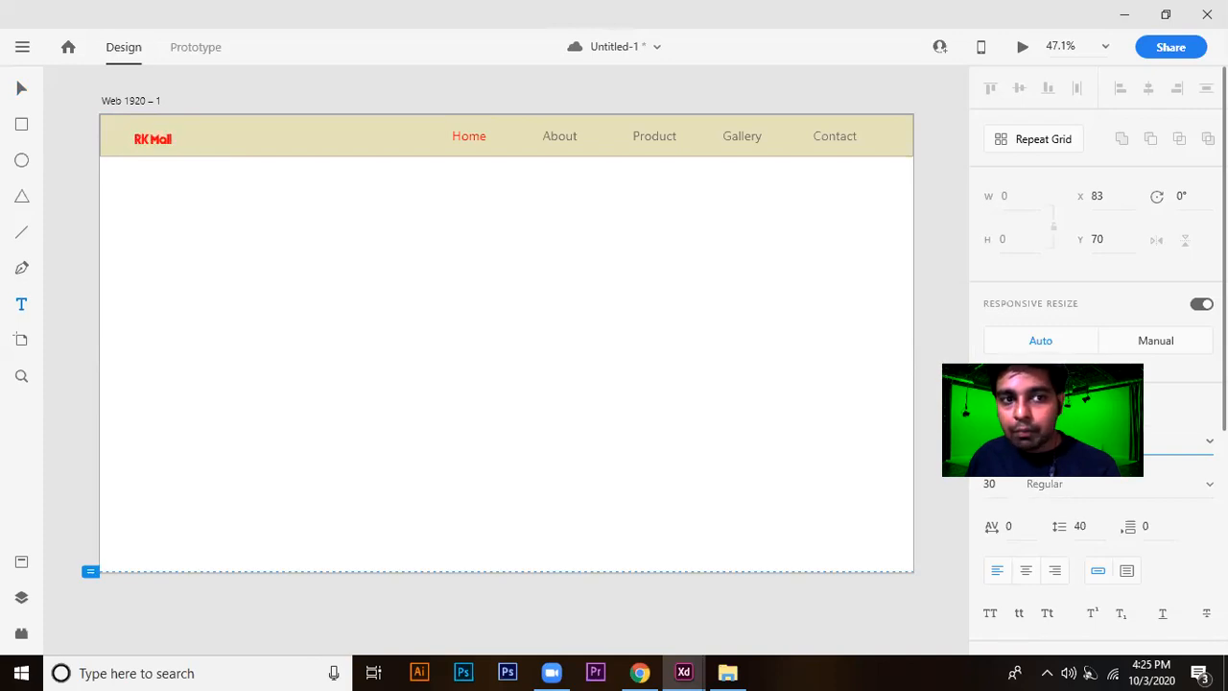
{"action": "key", "text": "Down"}
{"action": "key", "text": "Down"}
{"action": "key", "text": "Down"}
{"action": "key", "text": "Down"}
{"action": "key", "text": "Down"}
{"action": "key", "text": "Down"}
{"action": "key", "text": "Down"}
{"action": "key", "text": "Down"}
{"action": "key", "text": "Down"}
{"action": "key", "text": "Down"}
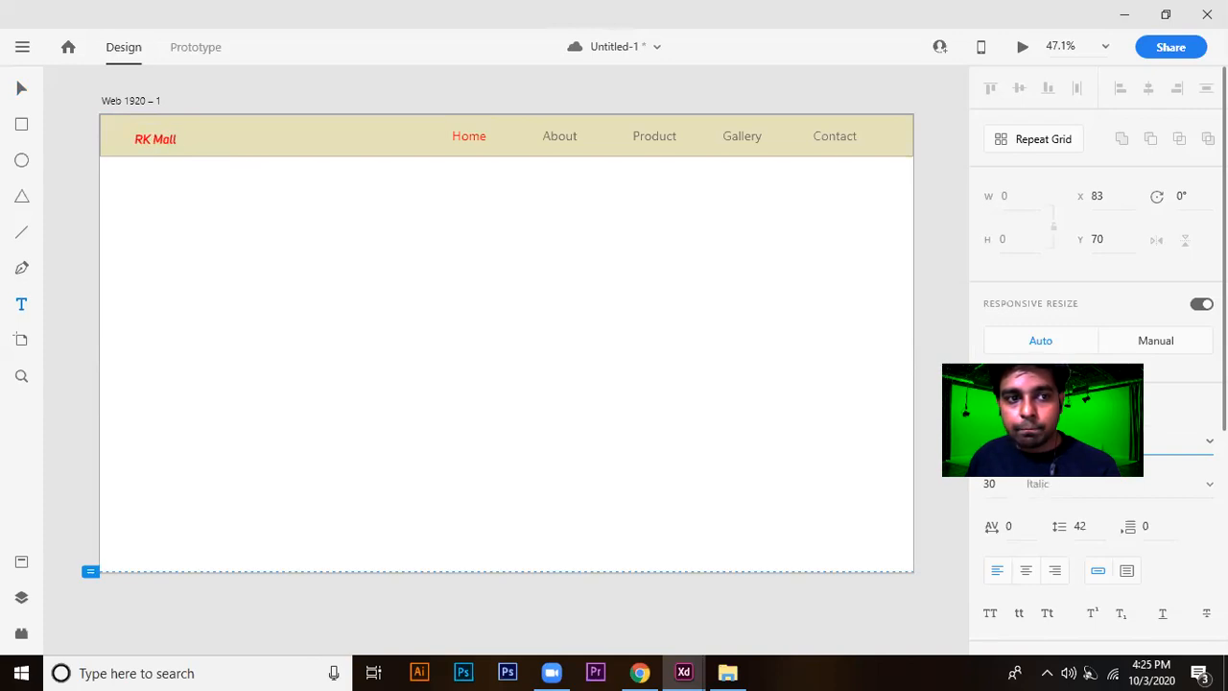
{"action": "key", "text": "Down"}
{"action": "key", "text": "Down"}
{"action": "key", "text": "Down"}
{"action": "key", "text": "Down"}
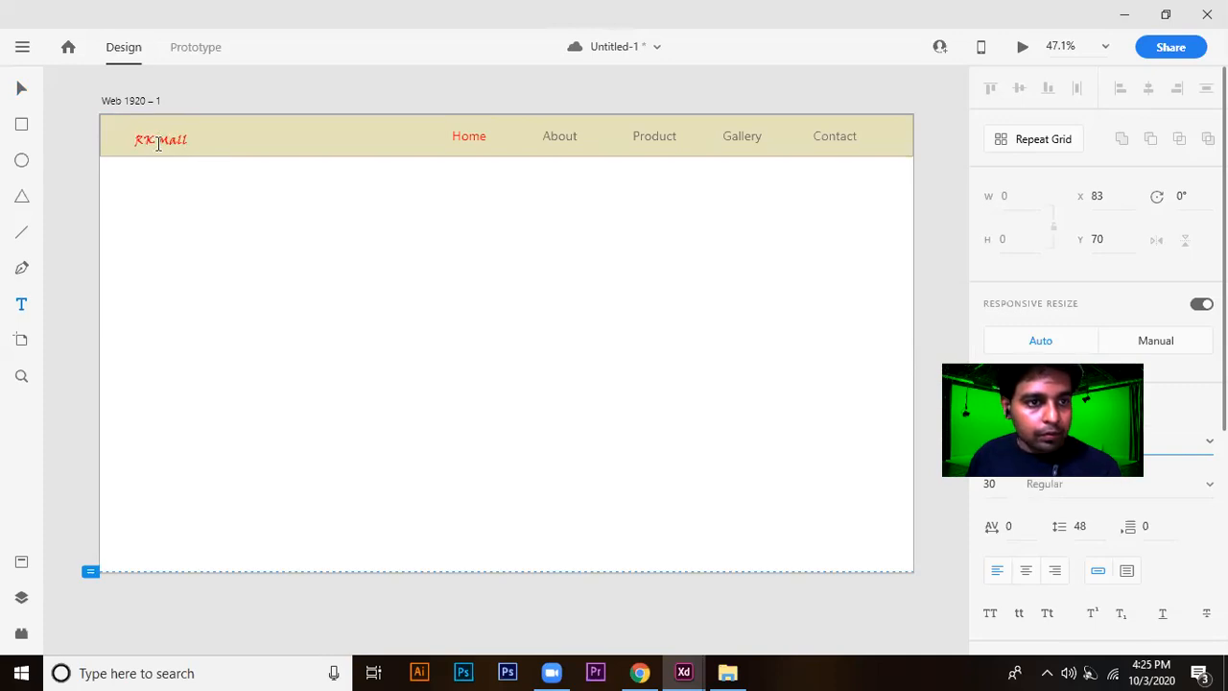
{"action": "key", "text": "Down"}
{"action": "key", "text": "Down"}
{"action": "key", "text": "Down"}
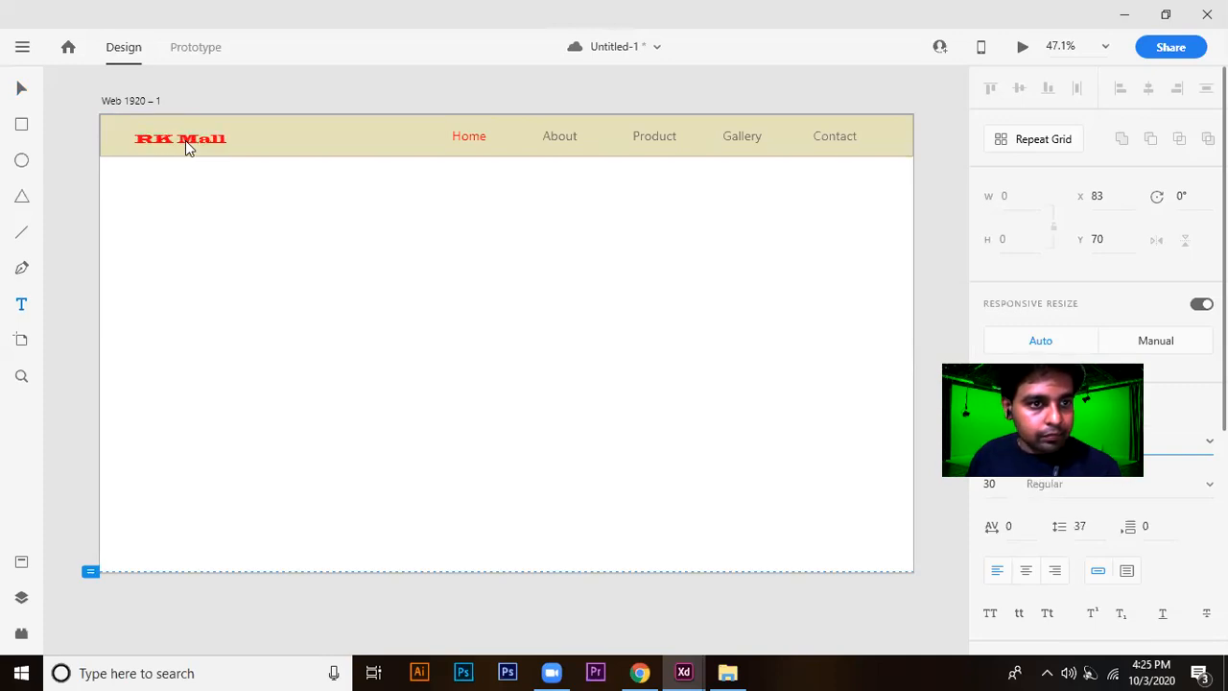
{"action": "key", "text": "Down"}
{"action": "key", "text": "Down"}
{"action": "key", "text": "Down"}
{"action": "key", "text": "Down"}
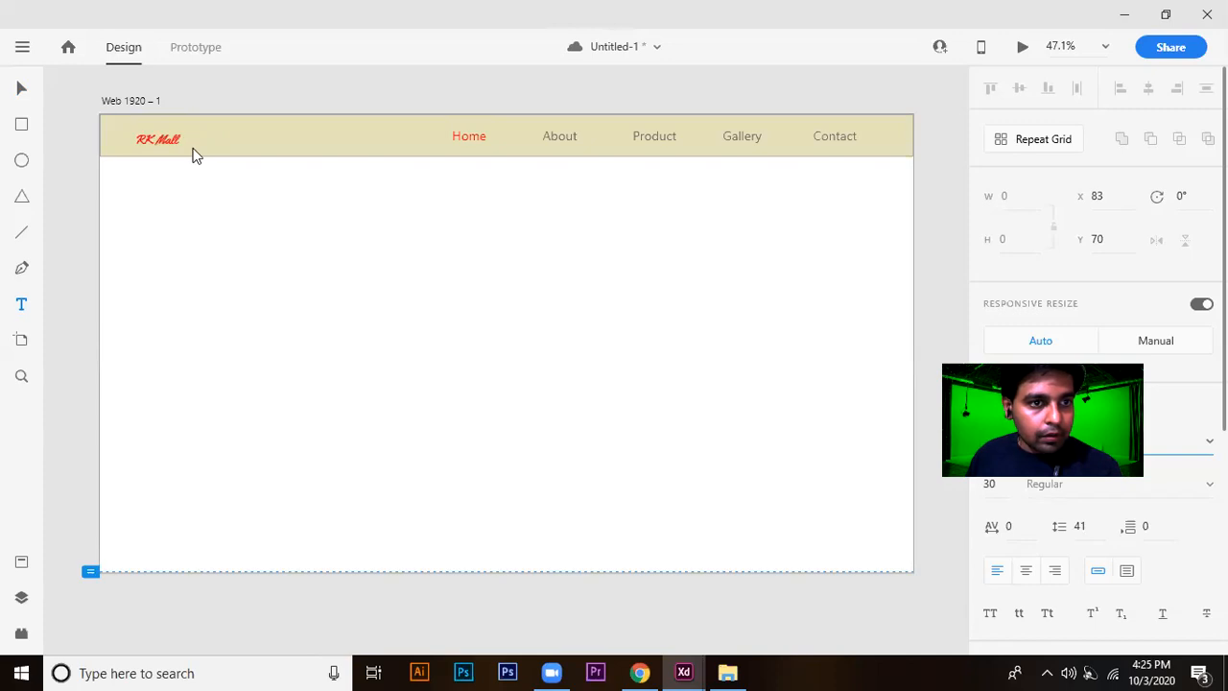
{"action": "key", "text": "Down"}
{"action": "key", "text": "Down"}
{"action": "key", "text": "Down"}
{"action": "key", "text": "Down"}
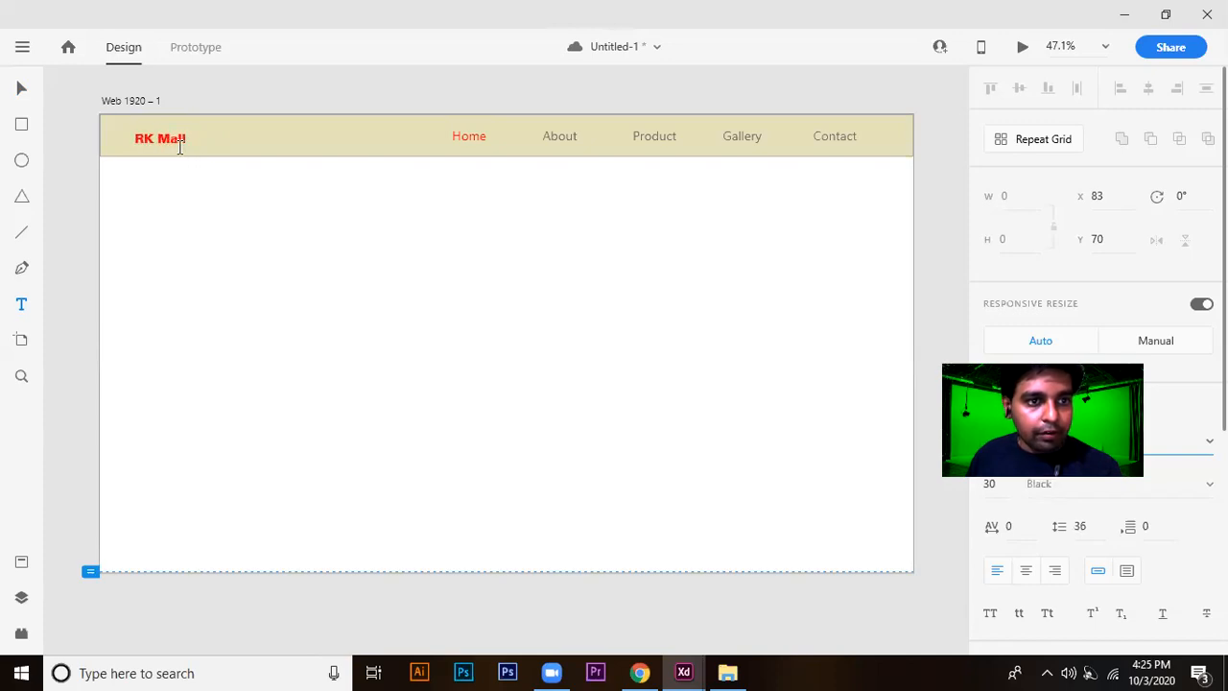
Replace the word Mall with Brands in the header's logo text, deselect it and save the document.
{"action": "left_click_drag", "start_coordinate": [161, 140], "coordinate": [234, 140]}
{"action": "key", "text": "BackSpace"}
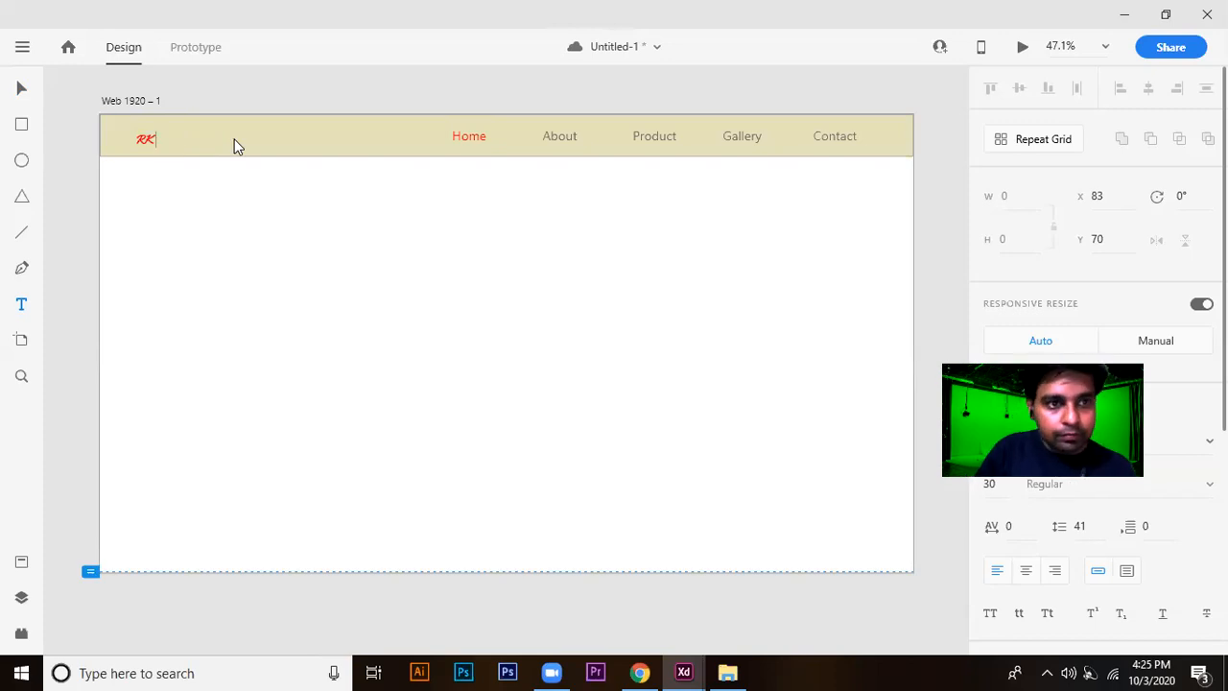
{"action": "type", "text": "Brands"}
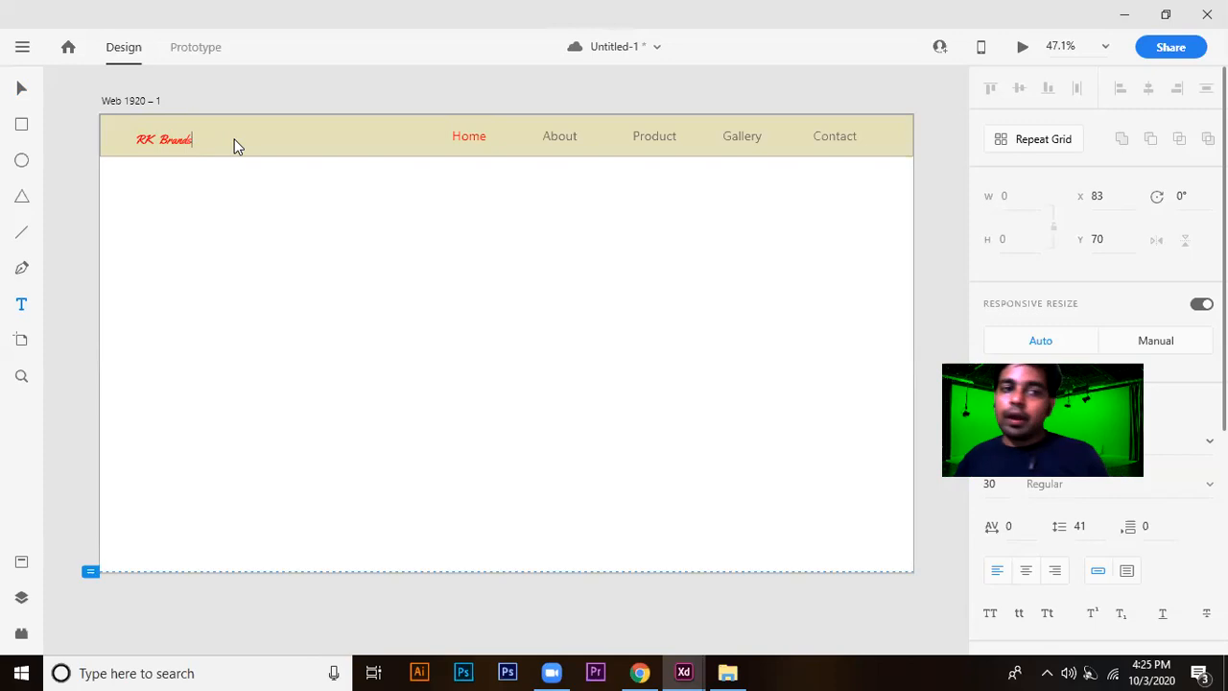
{"action": "left_click", "coordinate": [19, 90]}
{"action": "left_click", "coordinate": [397, 88]}
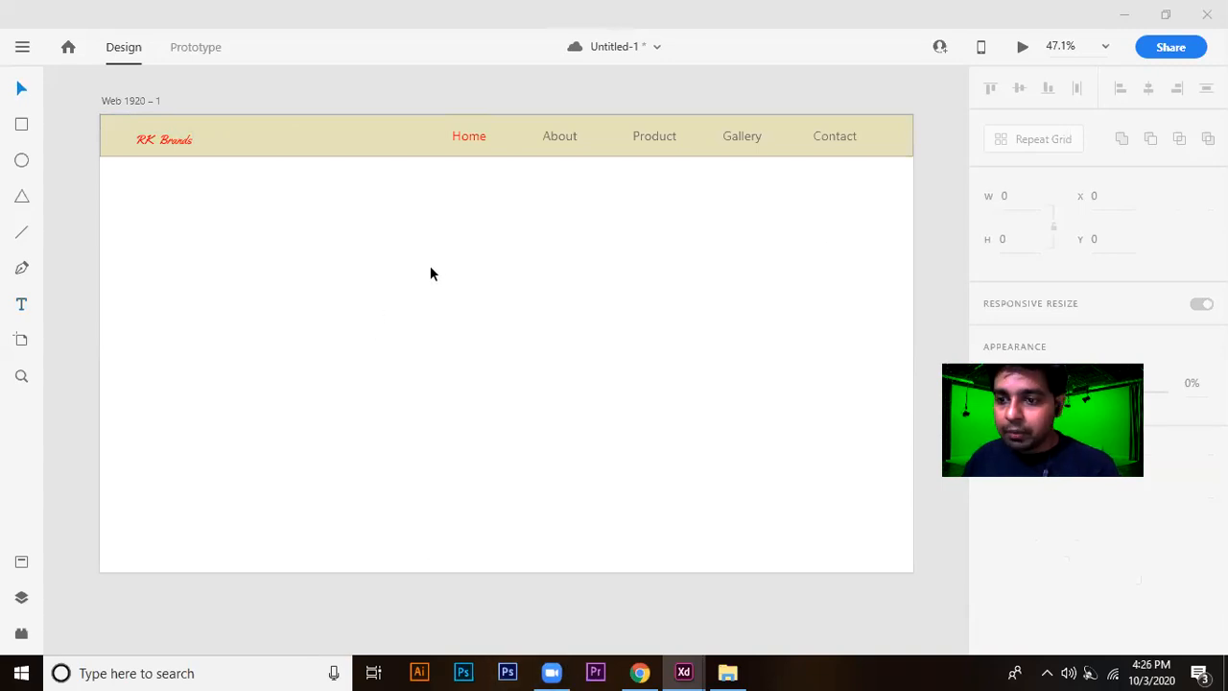
{"action": "key", "text": "ctrl+s"}
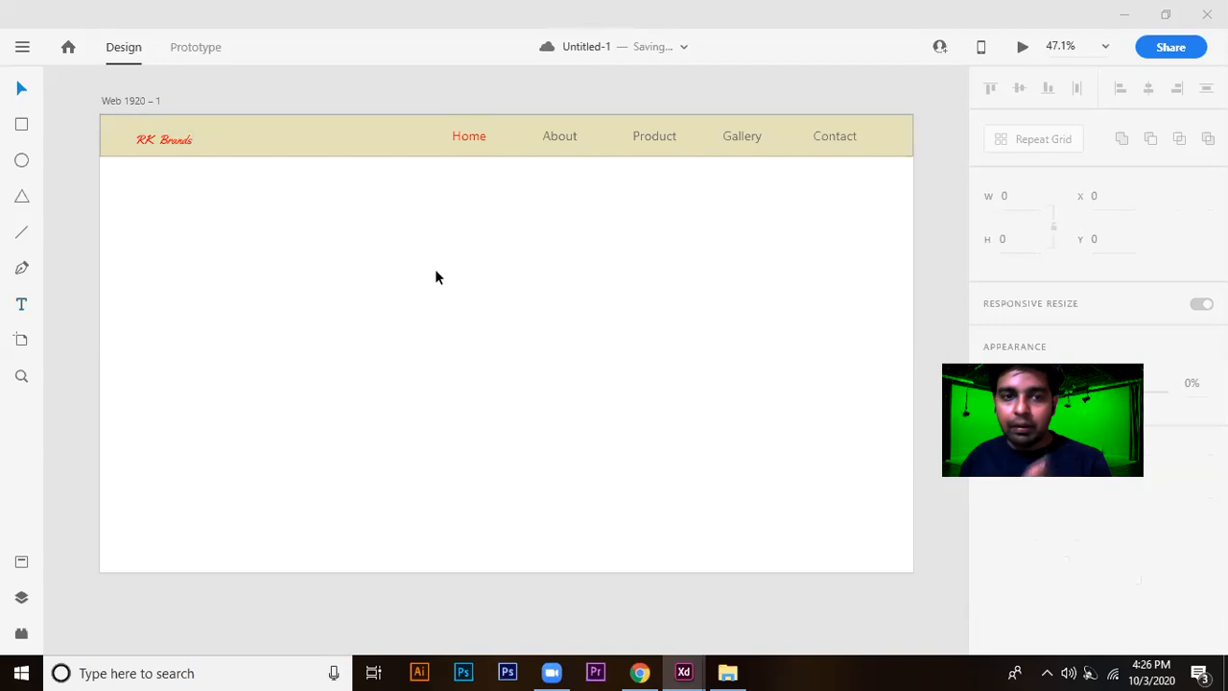
{"action": "scroll", "coordinate": [438, 266], "scroll_direction": "down", "scroll_amount": 1}
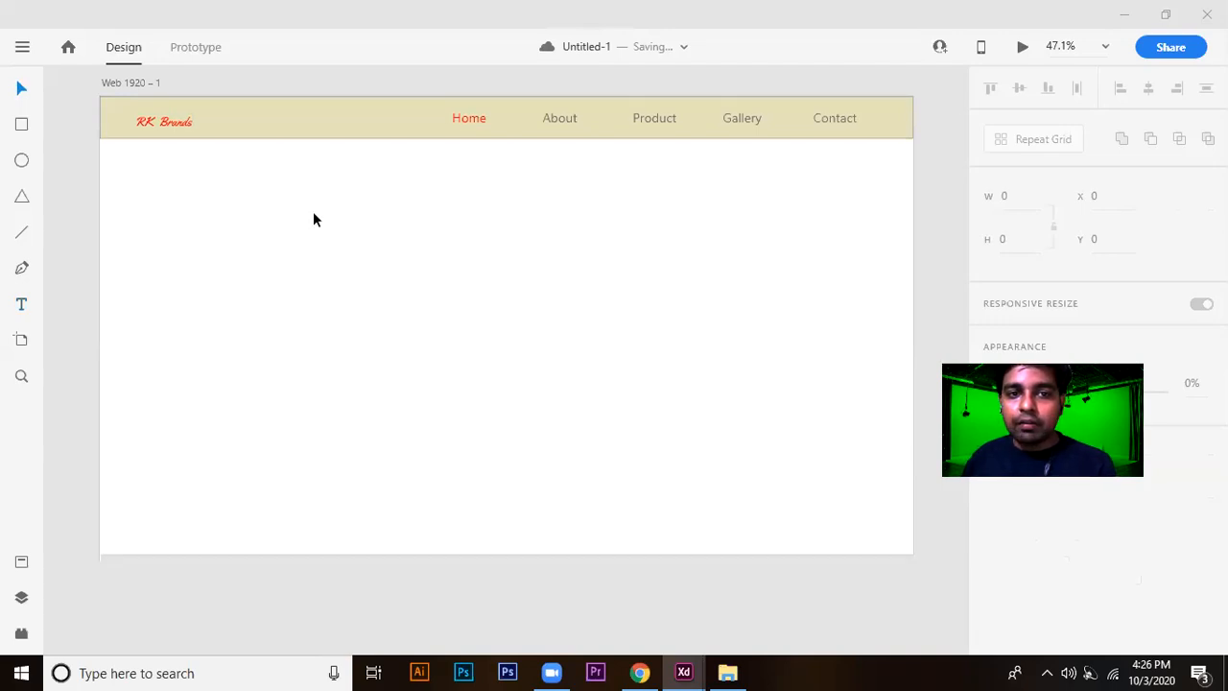
{"action": "left_click", "coordinate": [885, 111]}
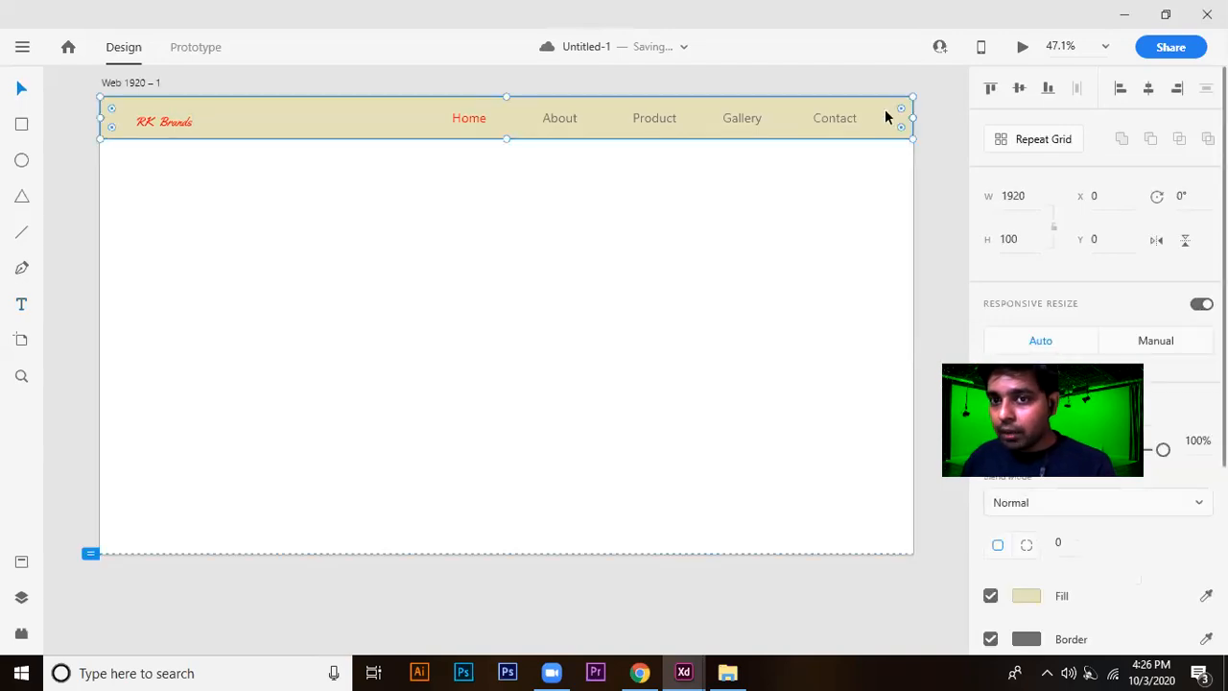
{"action": "left_click", "coordinate": [307, 284]}
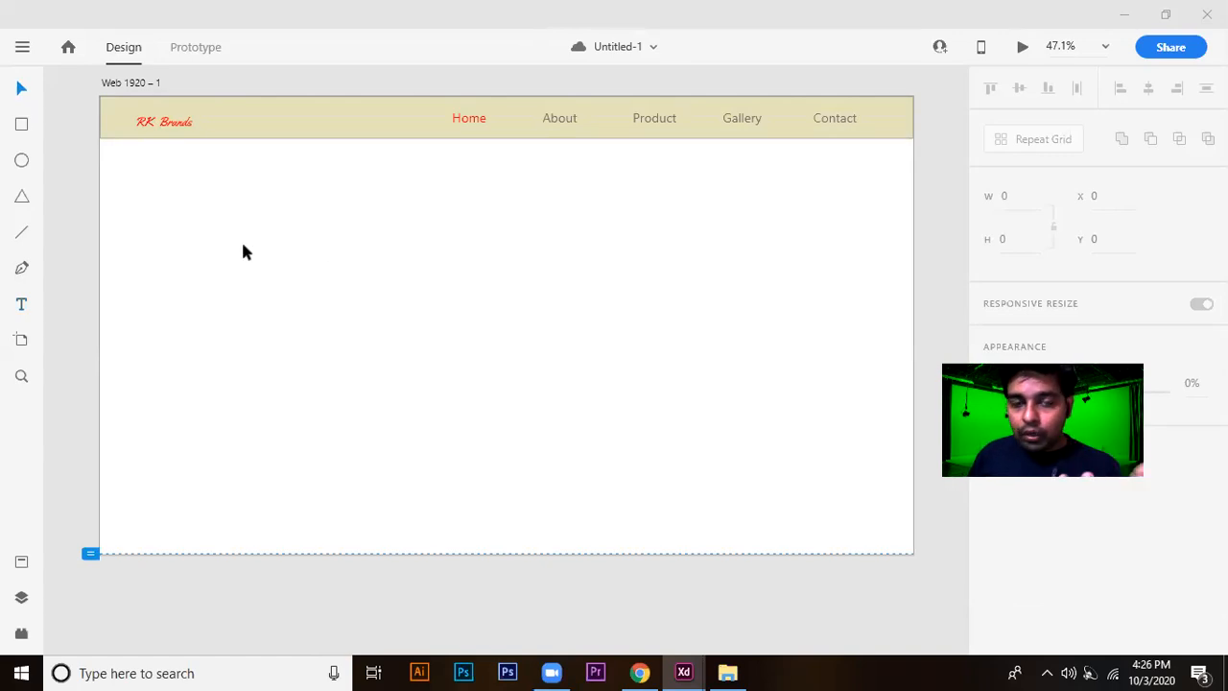
{"action": "scroll", "coordinate": [266, 242], "scroll_direction": "down", "scroll_amount": 1}
{"action": "scroll", "coordinate": [267, 242], "scroll_direction": "up", "scroll_amount": 1}
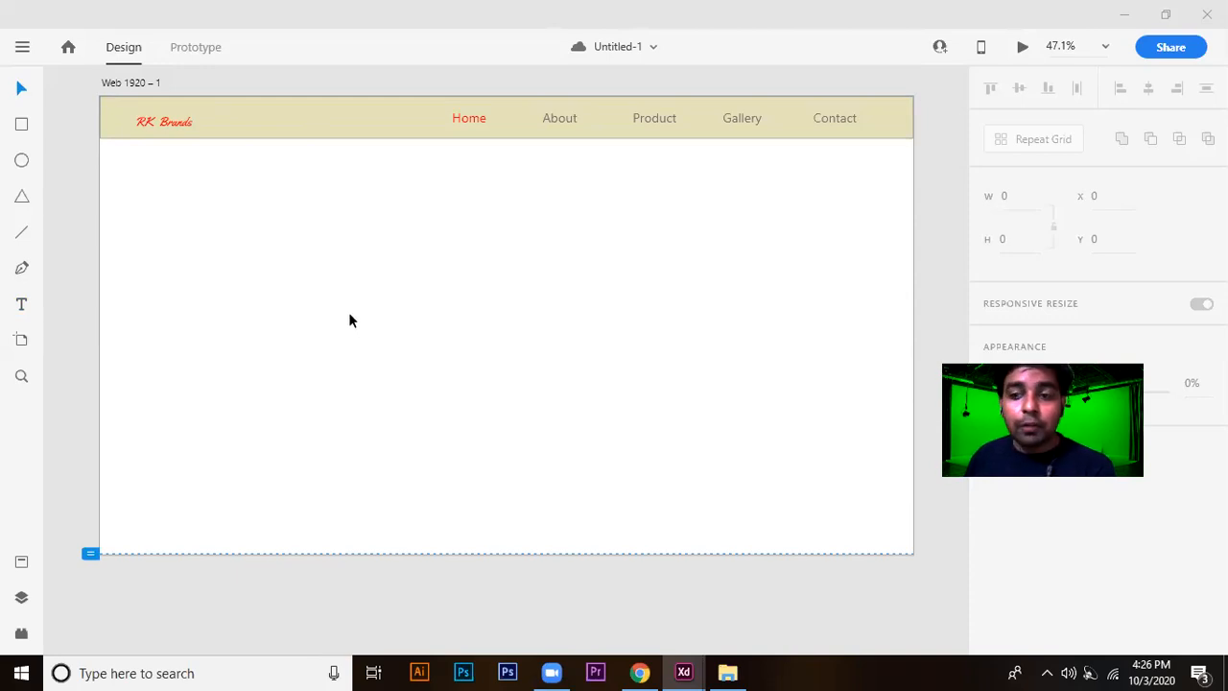
{"action": "scroll", "coordinate": [180, 177], "scroll_direction": "up", "scroll_amount": 1}
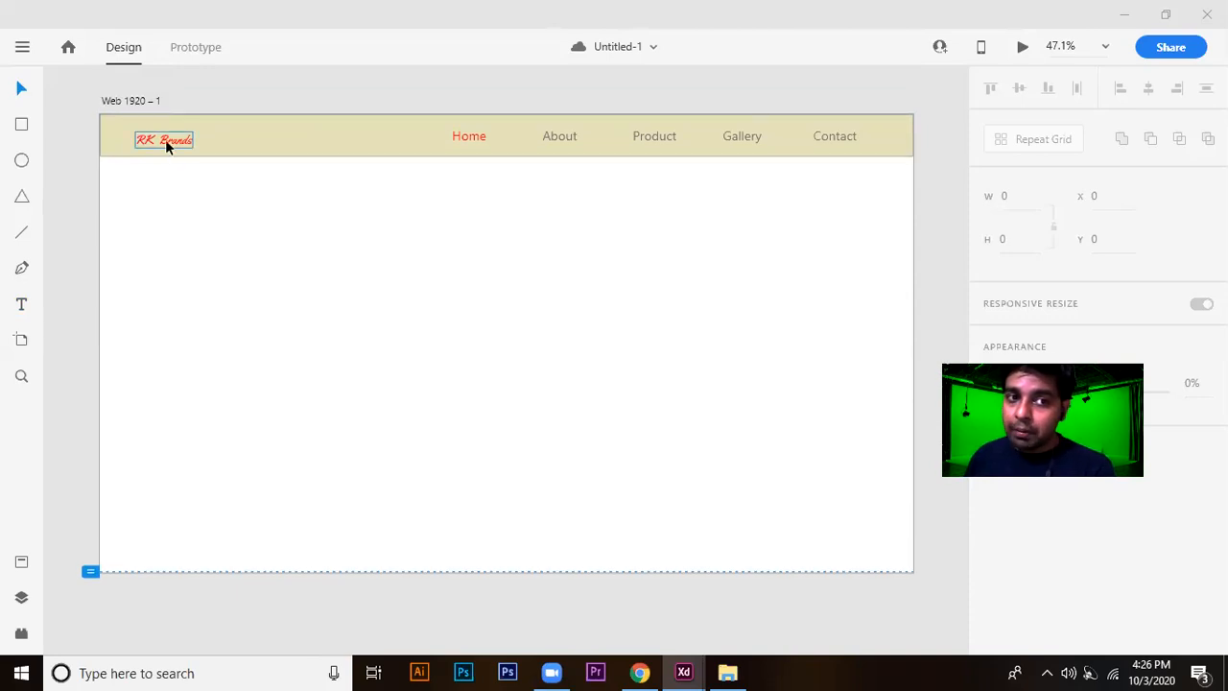
{"action": "left_click", "coordinate": [165, 142]}
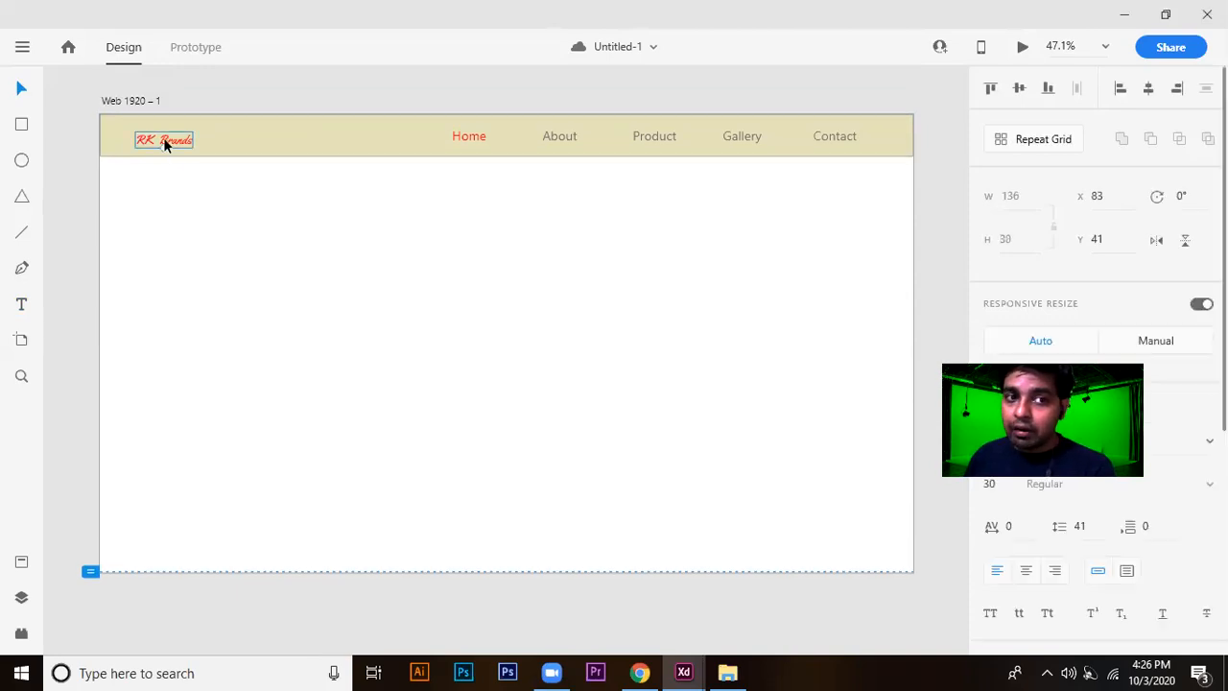
{"action": "left_click", "coordinate": [554, 671]}
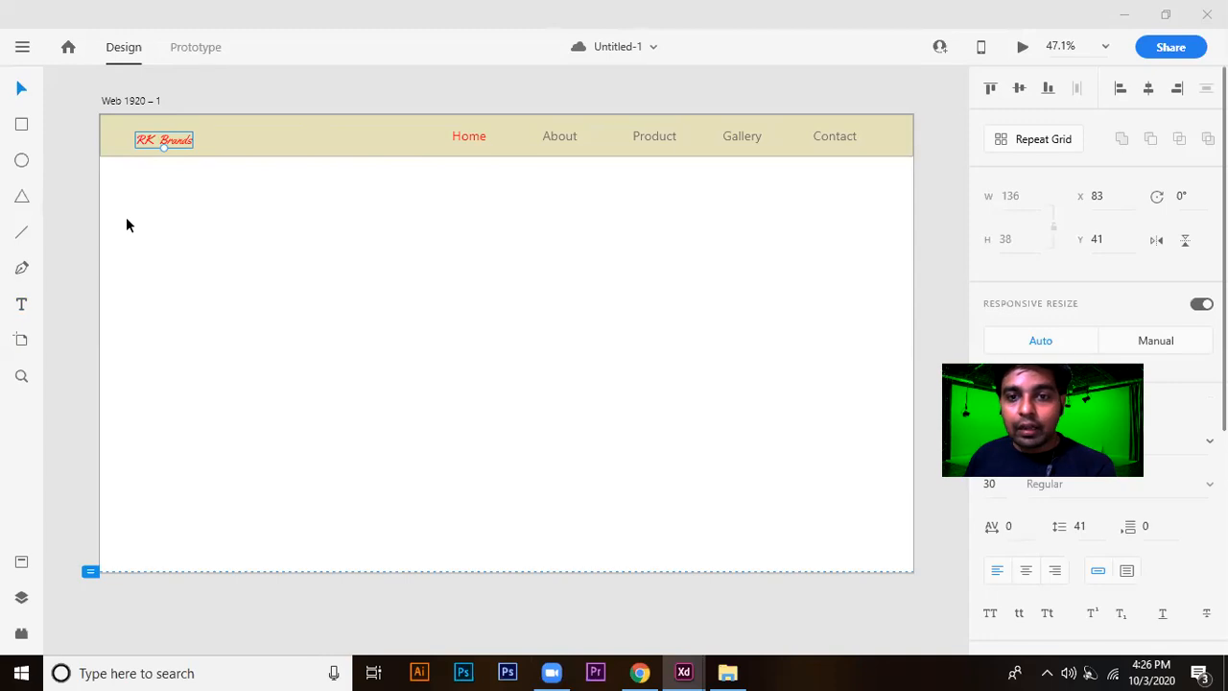
{"action": "scroll", "coordinate": [748, 254], "scroll_direction": "down", "scroll_amount": 2}
{"action": "scroll", "coordinate": [747, 254], "scroll_direction": "up", "scroll_amount": 2}
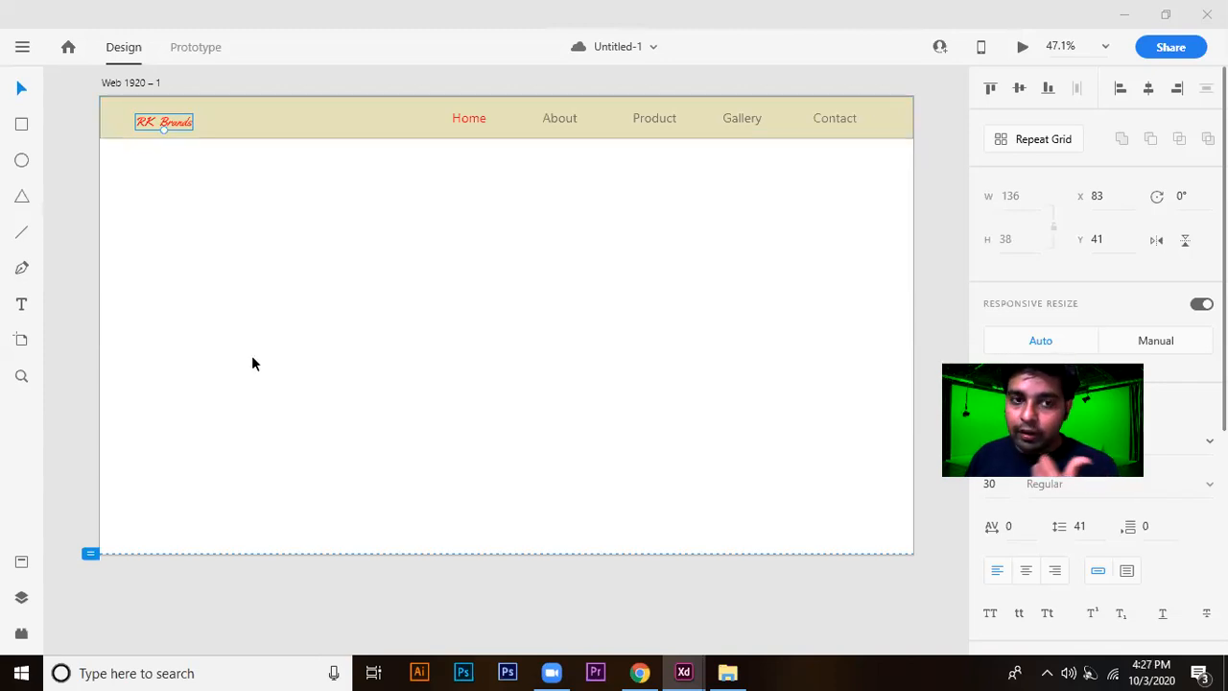
{"action": "scroll", "coordinate": [296, 360], "scroll_direction": "down", "scroll_amount": 1}
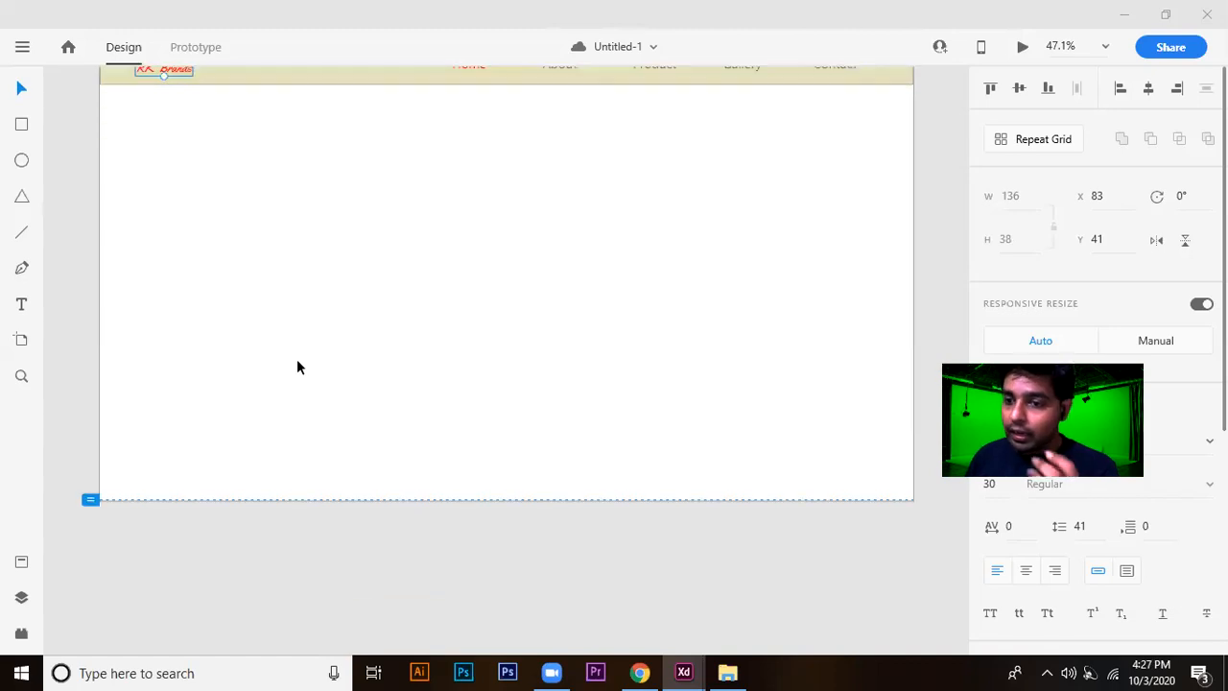
{"action": "scroll", "coordinate": [394, 357], "scroll_direction": "up", "scroll_amount": 1}
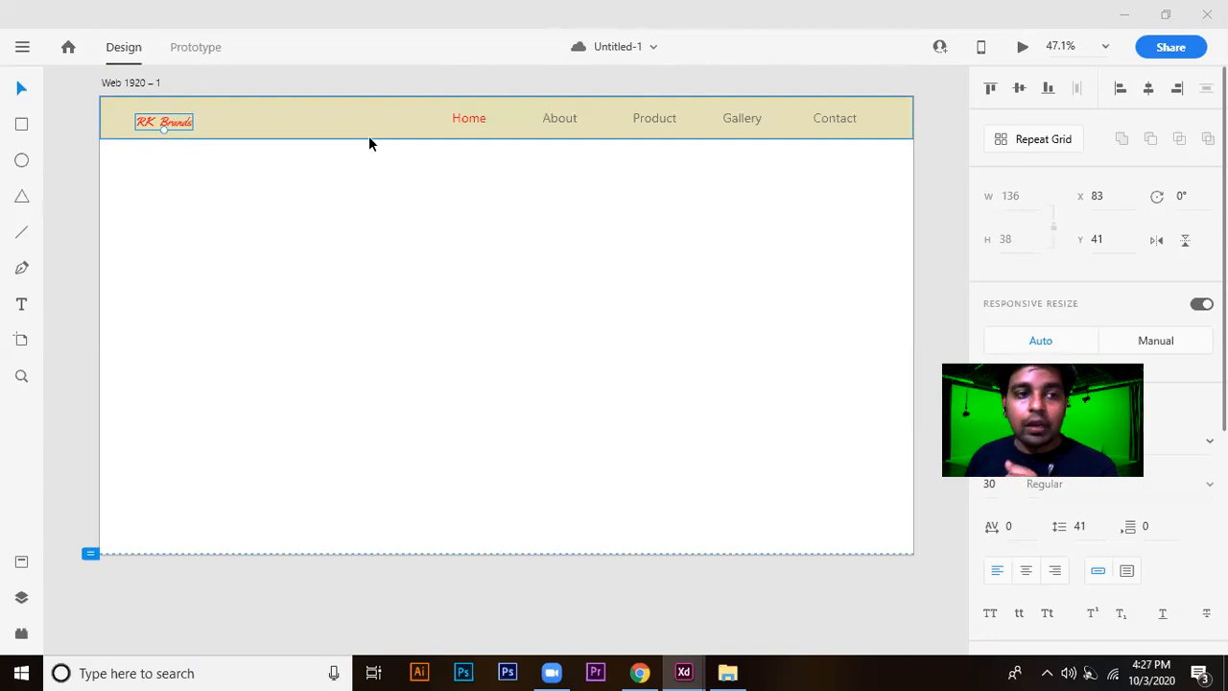
{"action": "scroll", "coordinate": [457, 225], "scroll_direction": "down", "scroll_amount": 1}
{"action": "scroll", "coordinate": [460, 231], "scroll_direction": "up", "scroll_amount": 1}
{"action": "scroll", "coordinate": [462, 229], "scroll_direction": "down", "scroll_amount": 2}
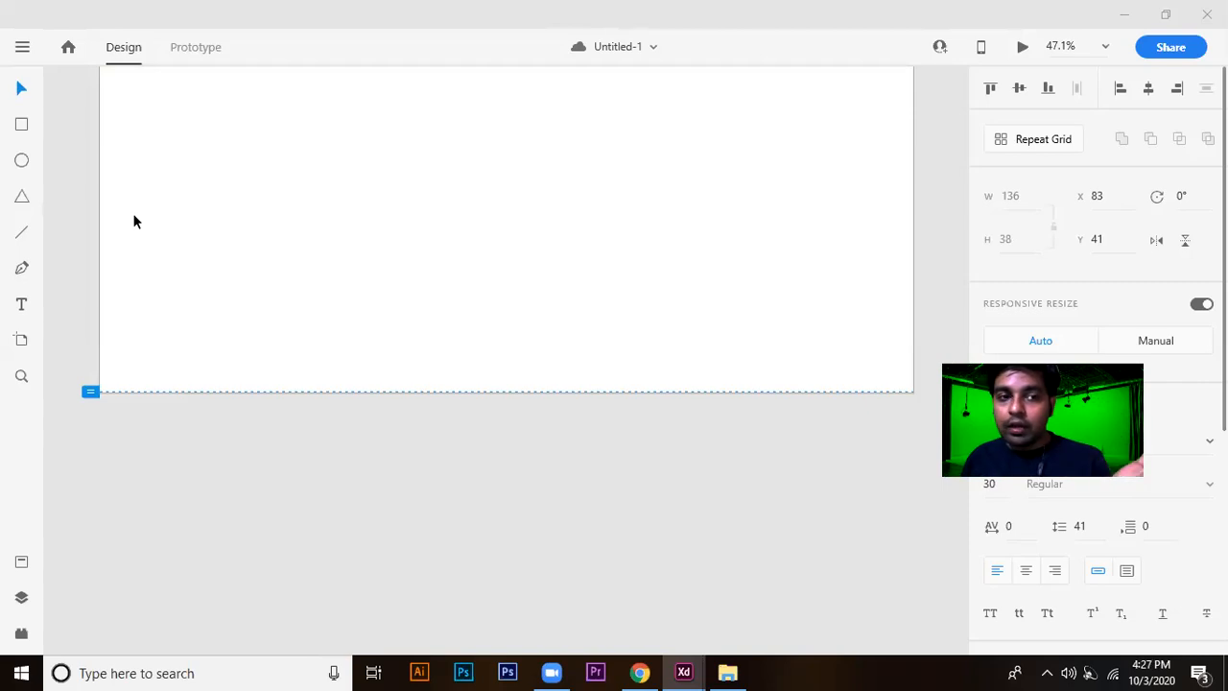
{"action": "left_click", "coordinate": [511, 255]}
{"action": "scroll", "coordinate": [490, 245], "scroll_direction": "up", "scroll_amount": 3}
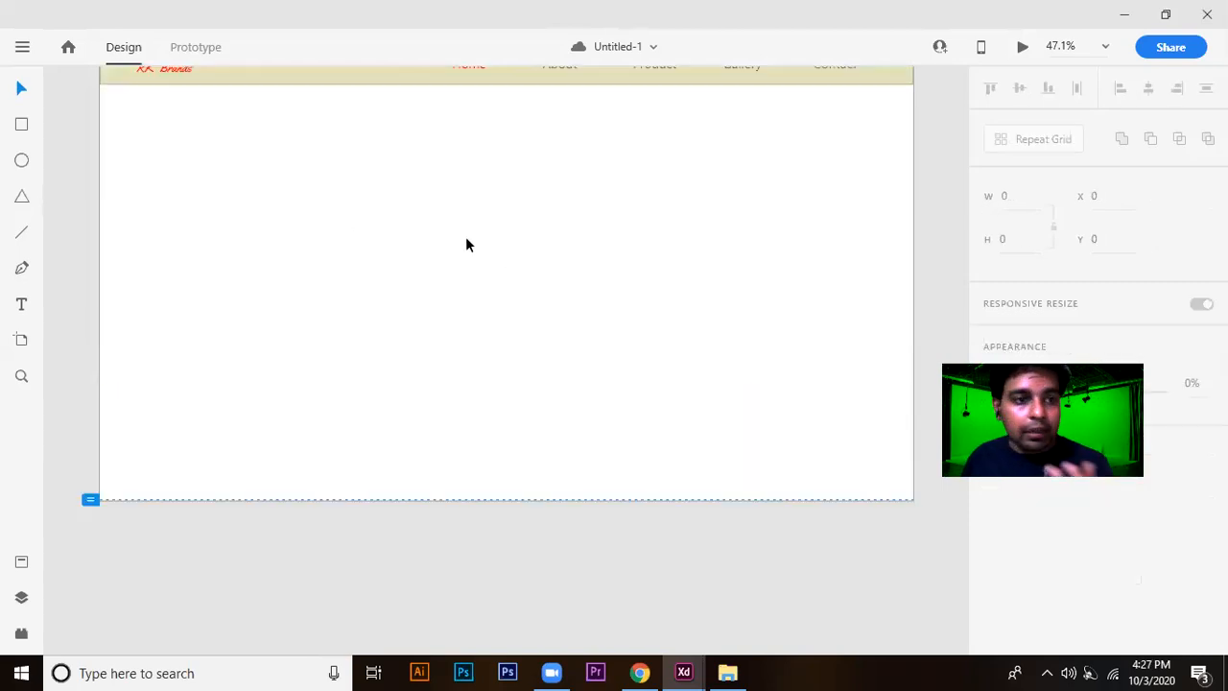
{"action": "left_click", "coordinate": [128, 136]}
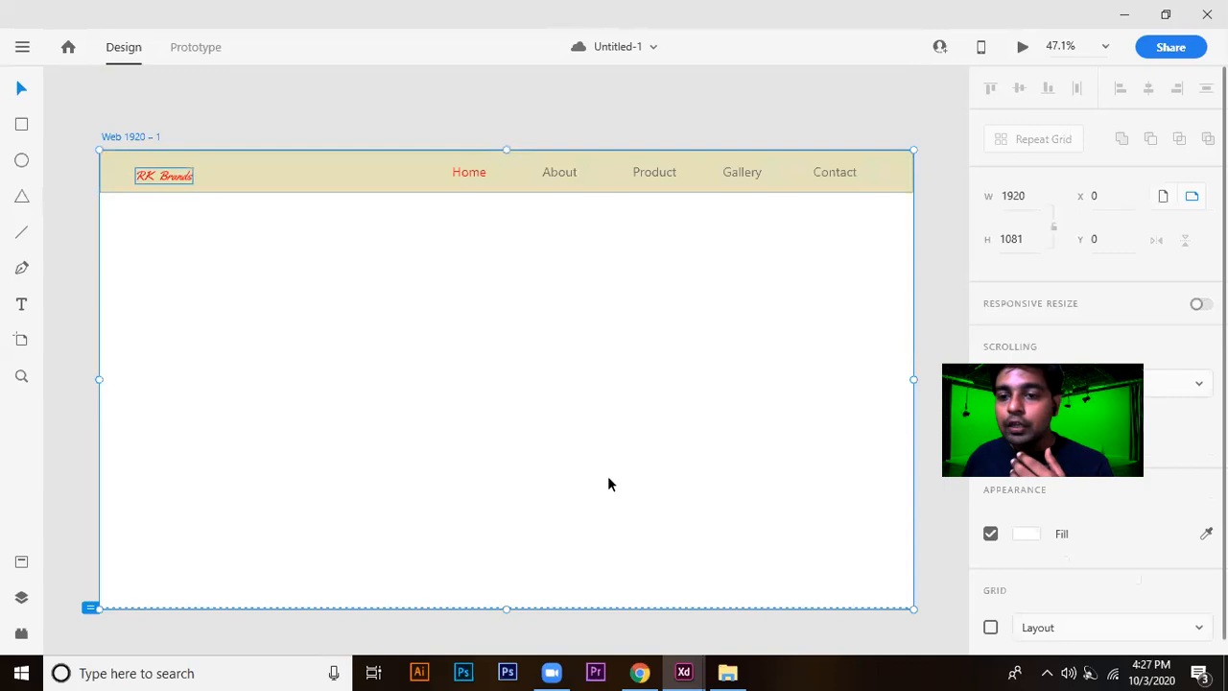
Draw an ellipse about 641 by 643 near the middle of the artboard, below the header, and fill it dark red, #971414.
{"action": "scroll", "coordinate": [609, 529], "scroll_direction": "down", "scroll_amount": 2}
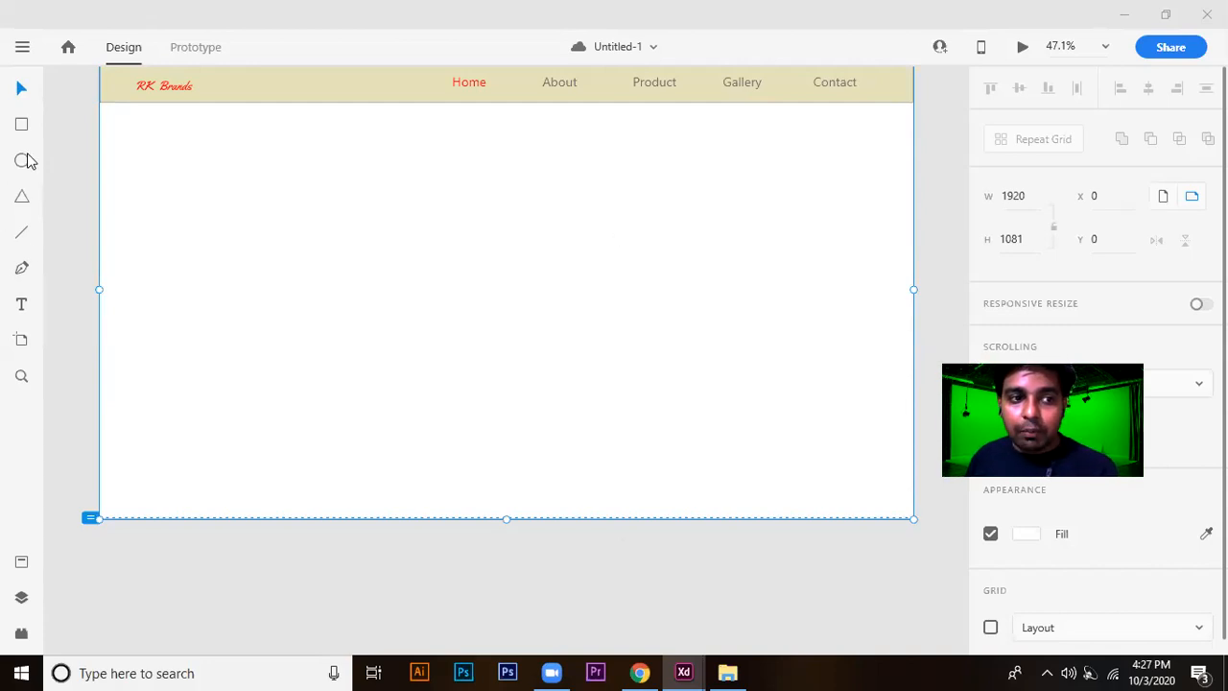
{"action": "left_click_drag", "start_coordinate": [324, 169], "coordinate": [594, 443]}
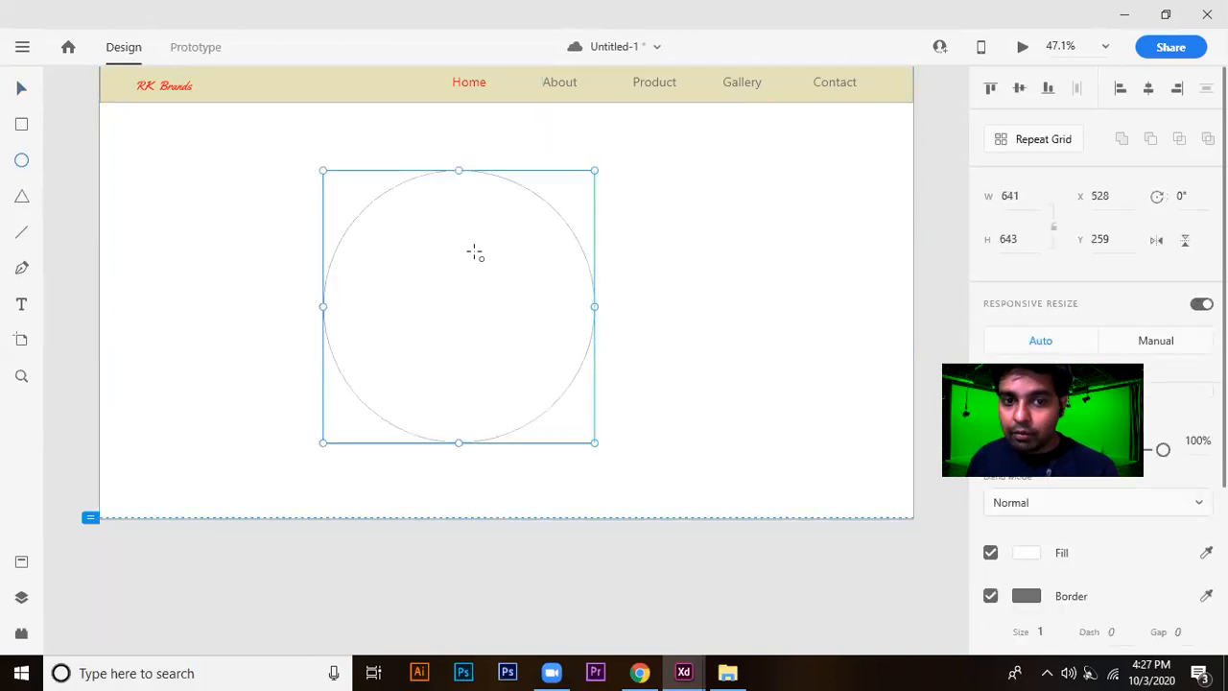
{"action": "left_click", "coordinate": [1026, 553]}
{"action": "left_click", "coordinate": [892, 459]}
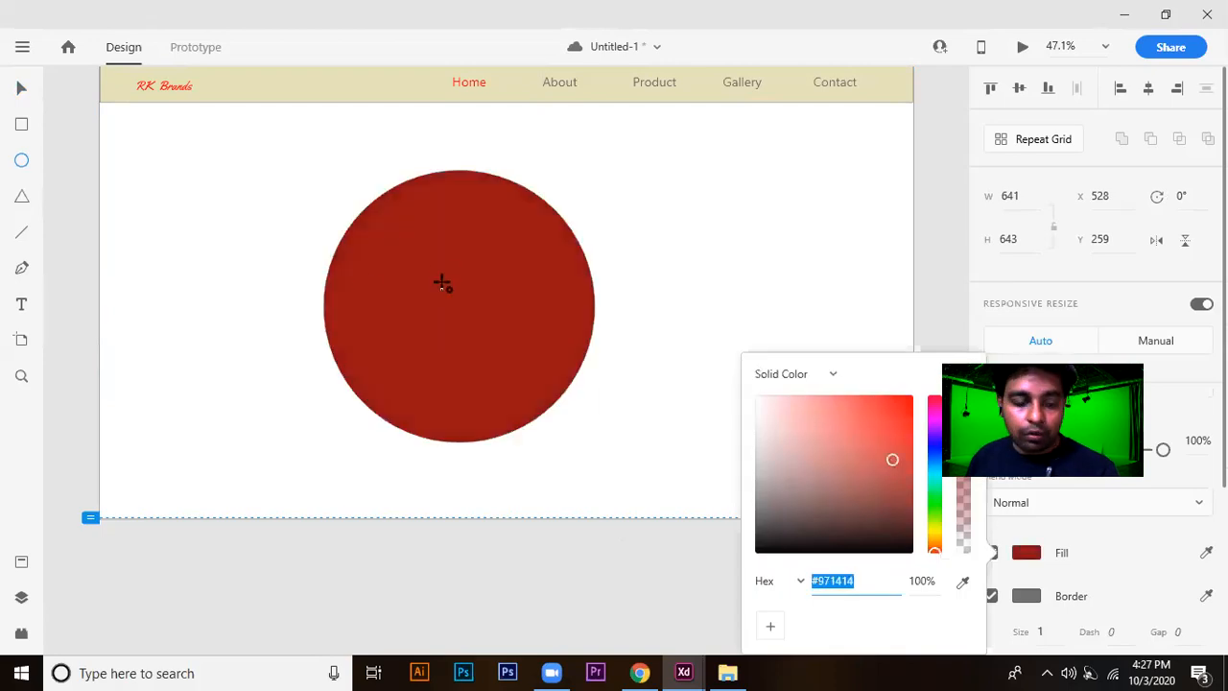
{"action": "type", "text": "vv"}
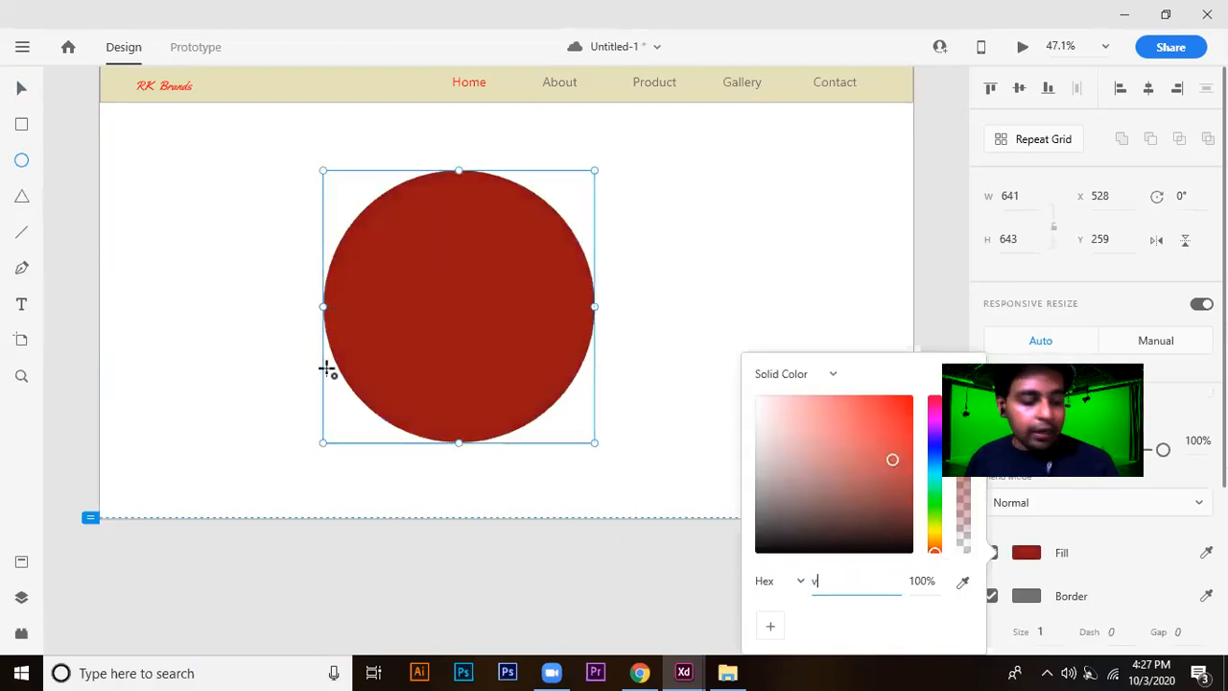
{"action": "left_click", "coordinate": [506, 309]}
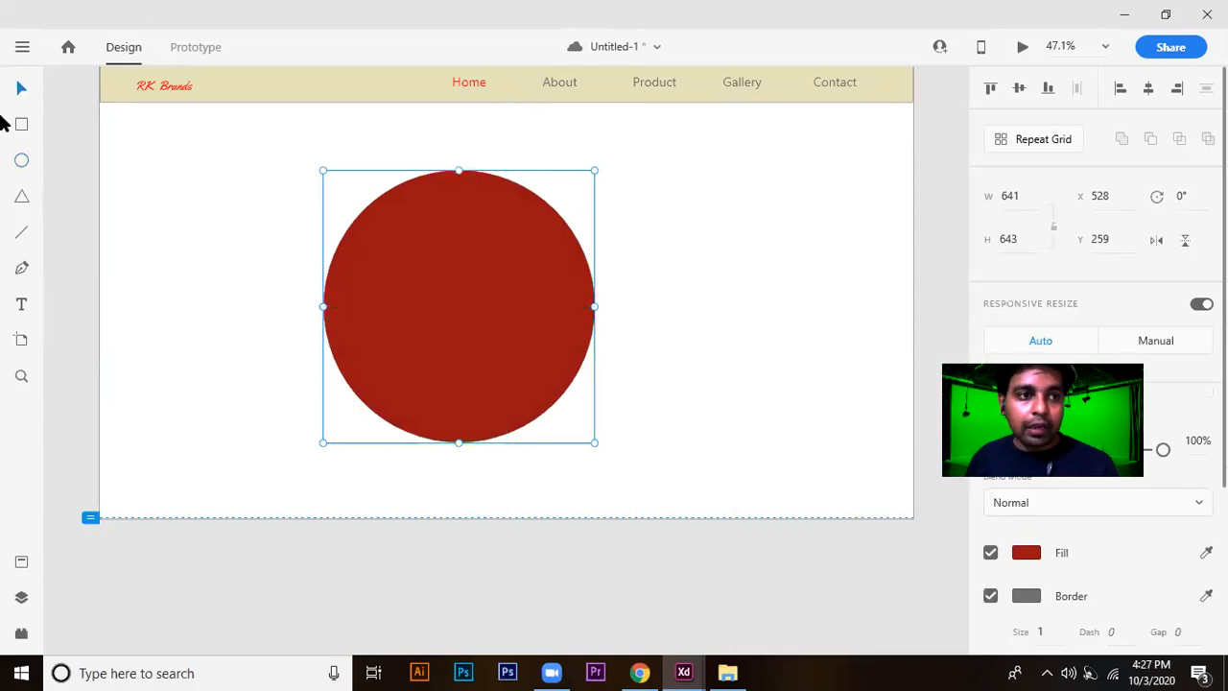
Import the photo 1.jpg from the Cafe folder on the Desktop, showing the files as thumbnails to find it.
{"action": "left_click", "coordinate": [20, 49]}
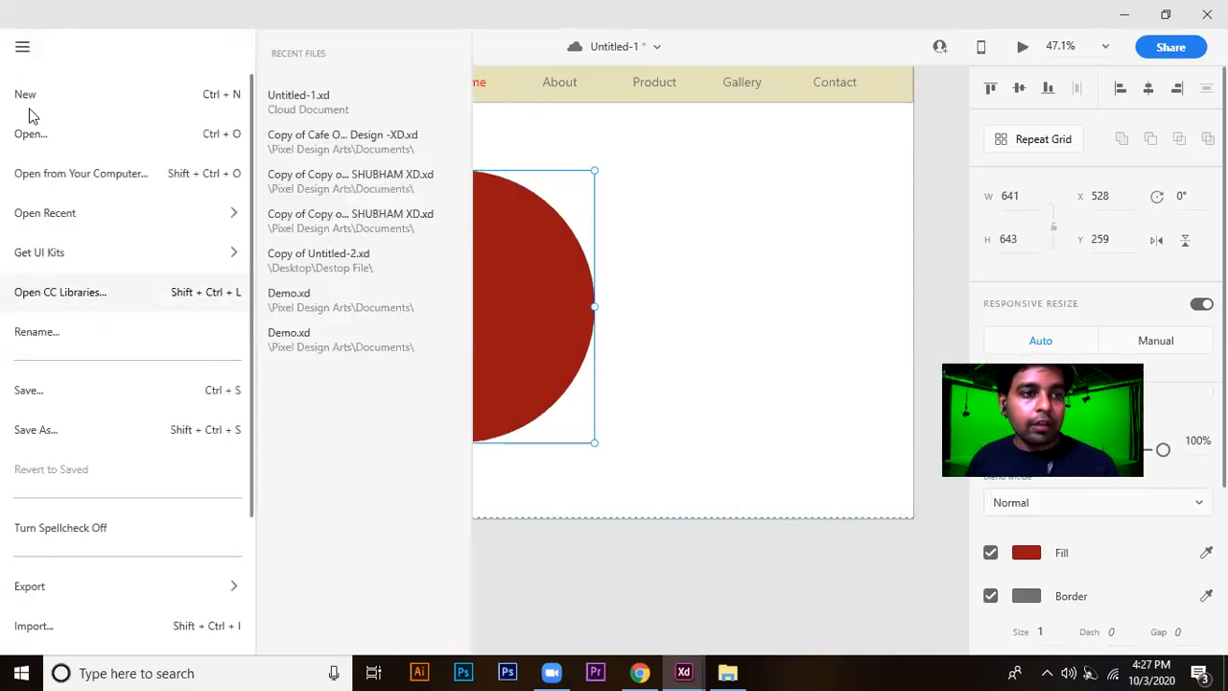
{"action": "left_click", "coordinate": [23, 52]}
{"action": "left_click", "coordinate": [23, 52]}
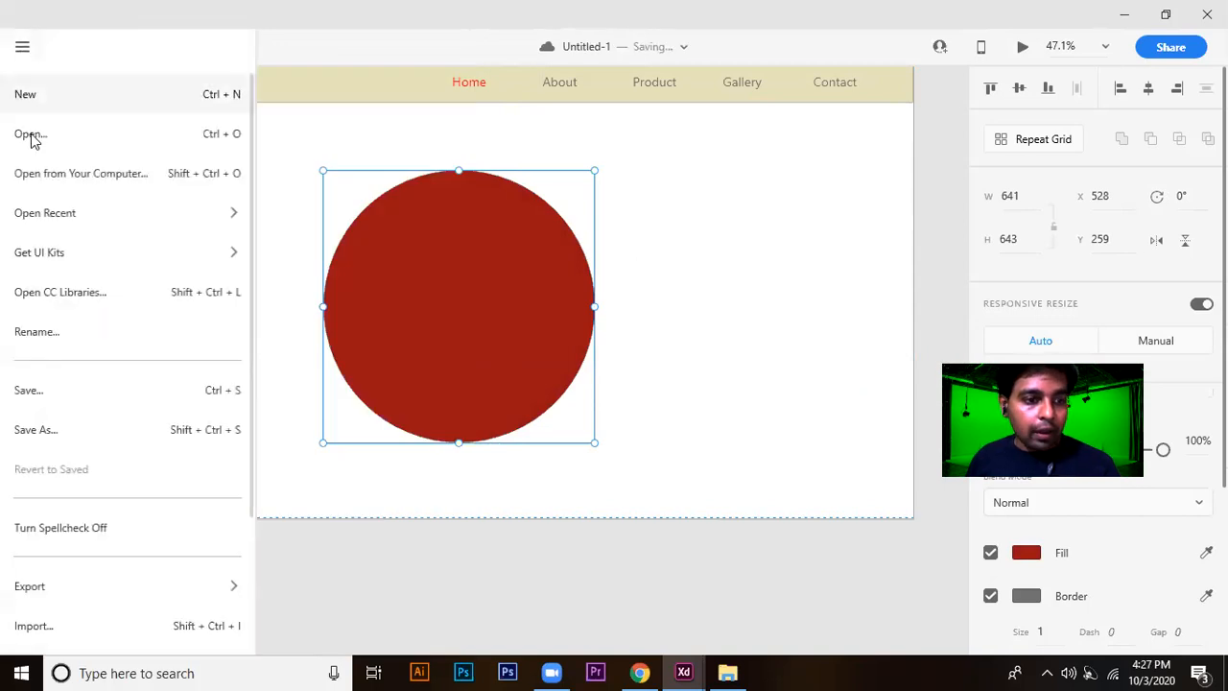
{"action": "left_click", "coordinate": [28, 626]}
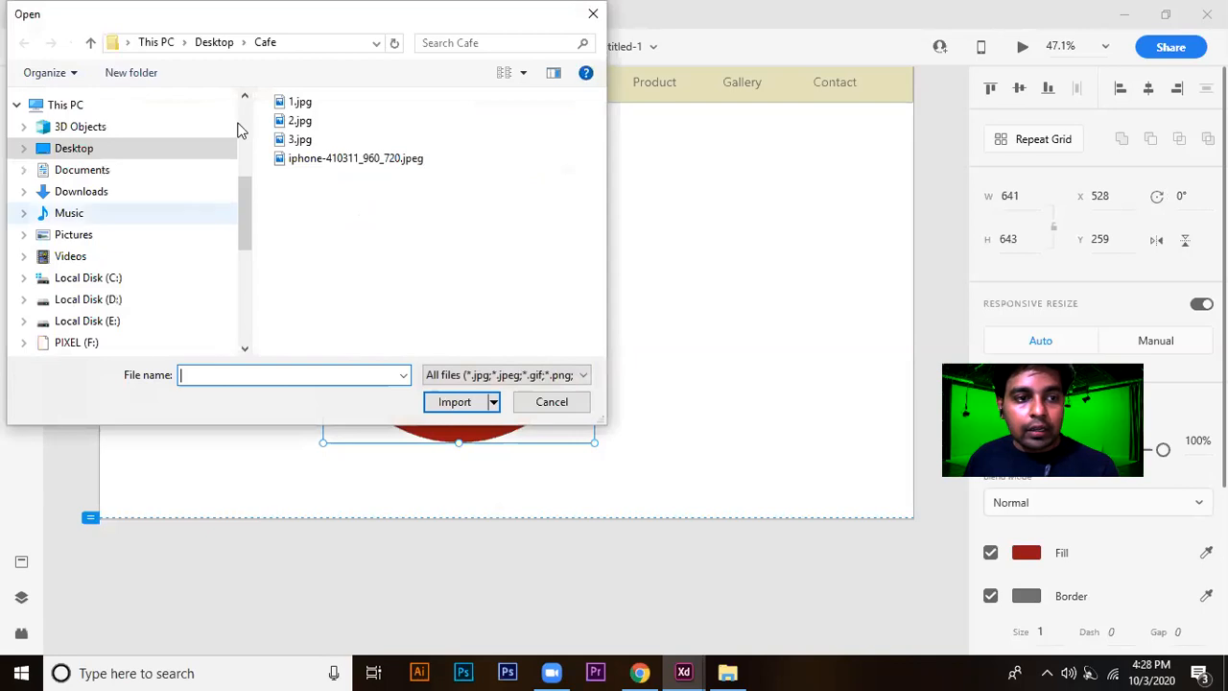
{"action": "right_click", "coordinate": [534, 186]}
{"action": "mouse_move", "coordinate": [559, 199]}
{"action": "left_click", "coordinate": [746, 221]}
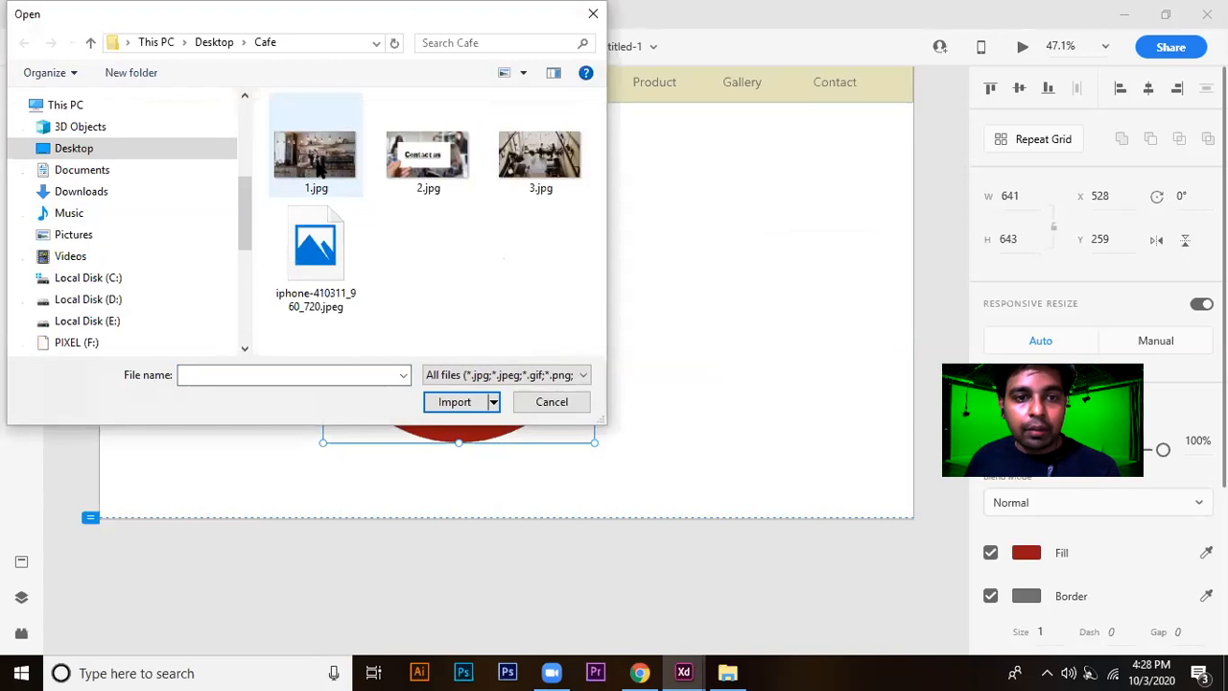
{"action": "double_click", "coordinate": [317, 158]}
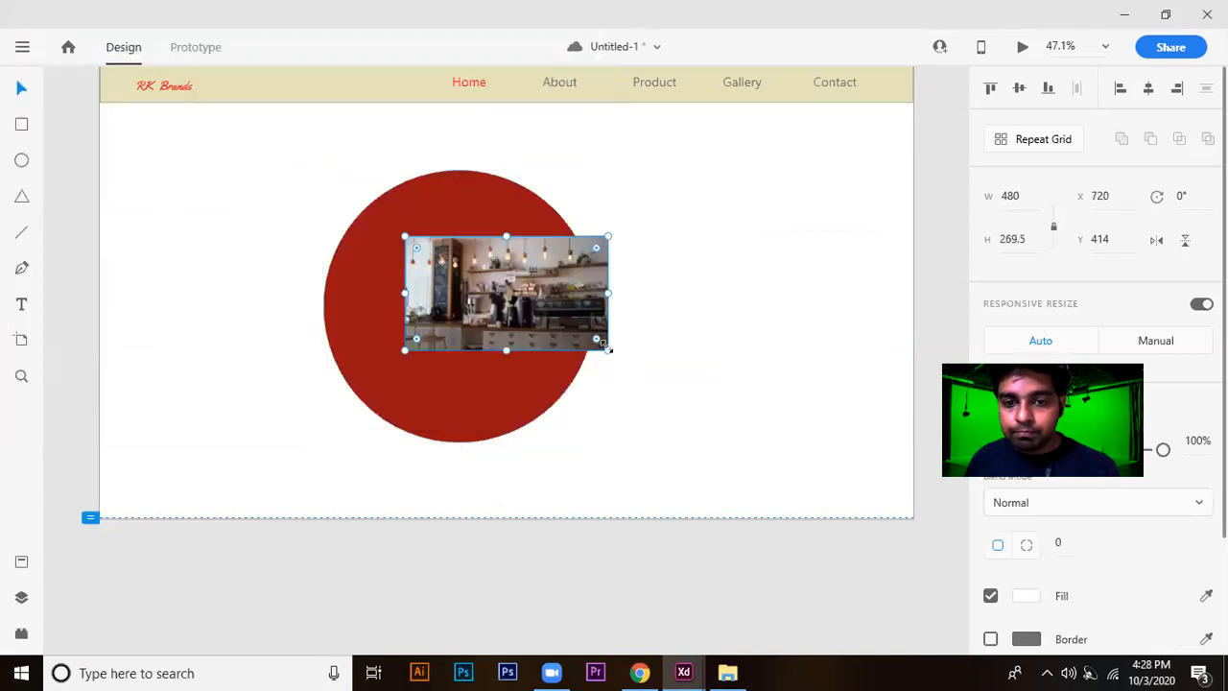
Enlarge the café photo to about 1016 by 570.5 and position it over the red circle in the artboard's left half.
{"action": "left_click_drag", "start_coordinate": [608, 349], "coordinate": [855, 483]}
{"action": "left_click_drag", "start_coordinate": [725, 355], "coordinate": [915, 305]}
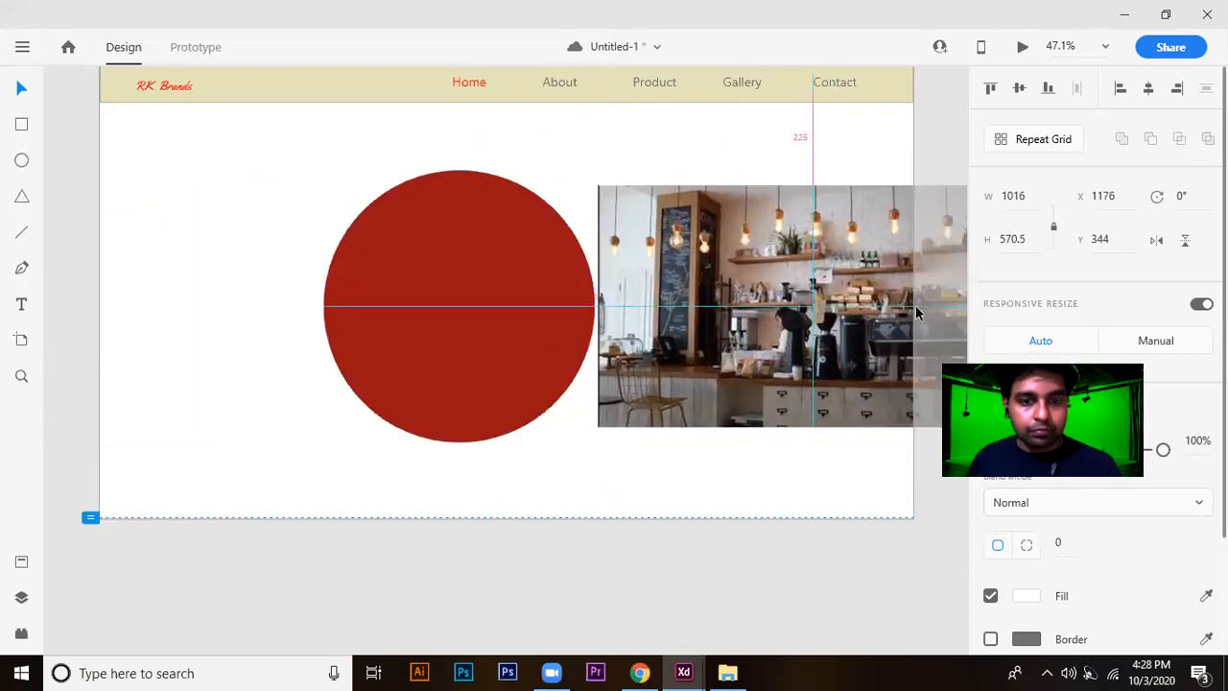
{"action": "left_click", "coordinate": [438, 310], "text": "shift"}
{"action": "left_click_drag", "start_coordinate": [647, 307], "coordinate": [590, 301]}
{"action": "left_click", "coordinate": [581, 140]}
{"action": "left_click_drag", "start_coordinate": [635, 267], "coordinate": [301, 258]}
{"action": "left_click", "coordinate": [350, 181]}
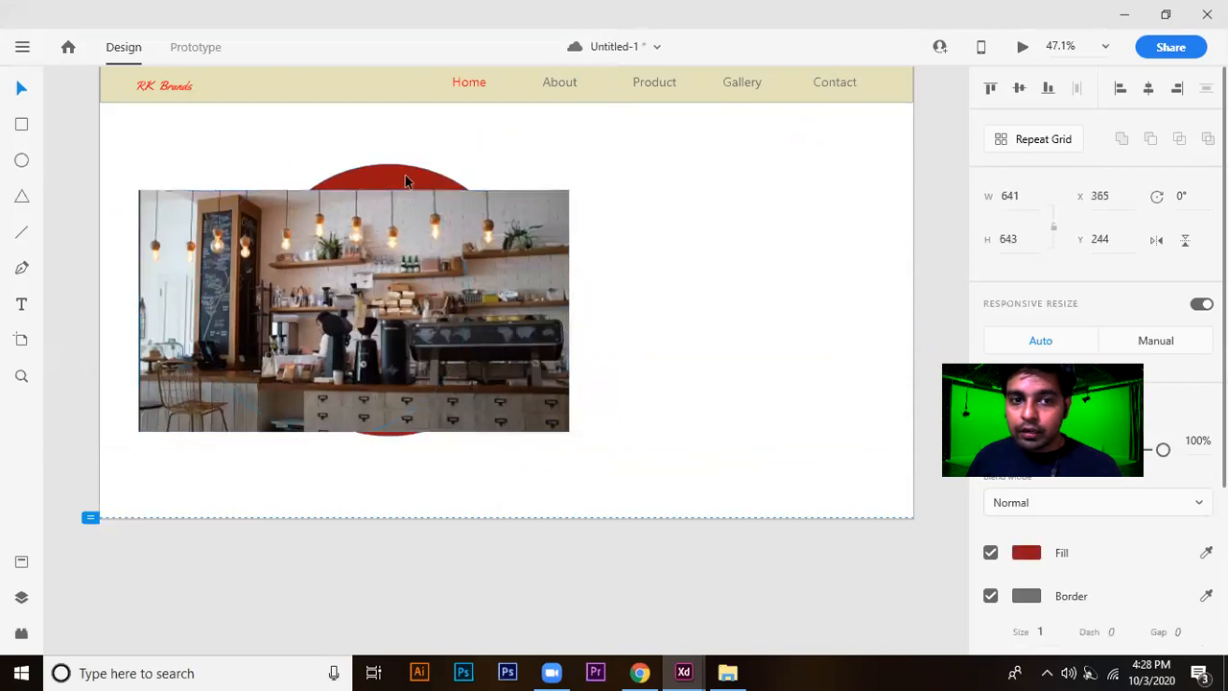
{"action": "left_click_drag", "start_coordinate": [427, 264], "coordinate": [452, 260]}
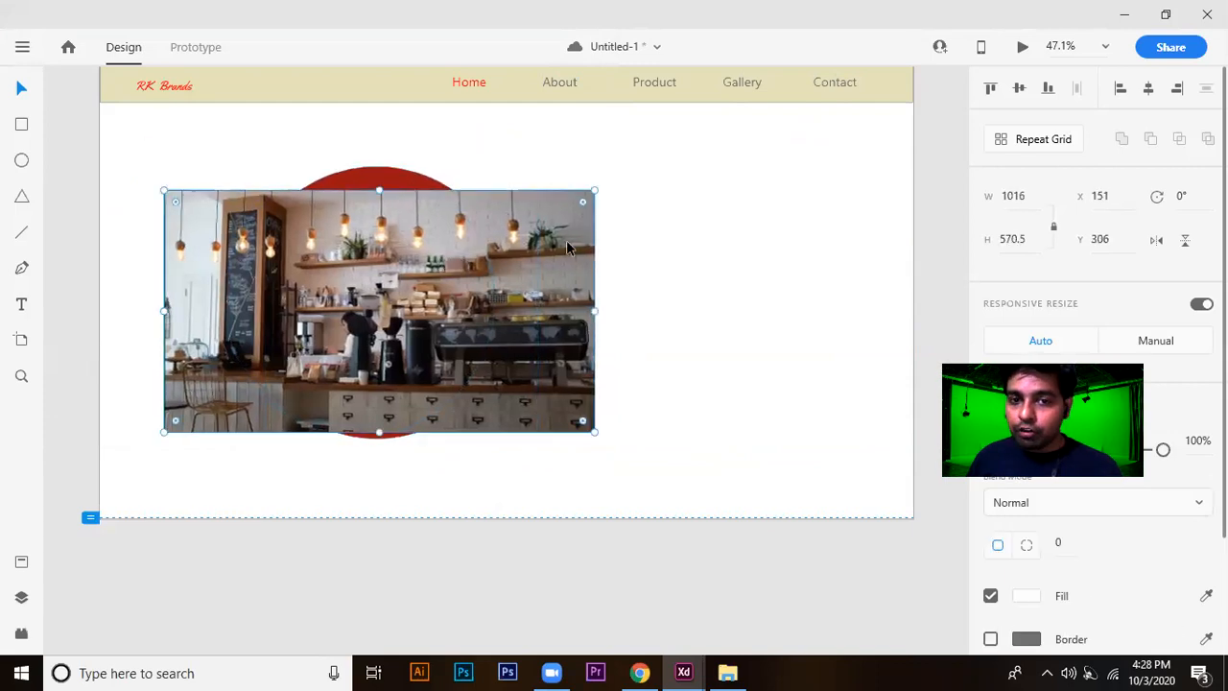
Bring the red circle to the front, above the café photo.
{"action": "left_click", "coordinate": [406, 183]}
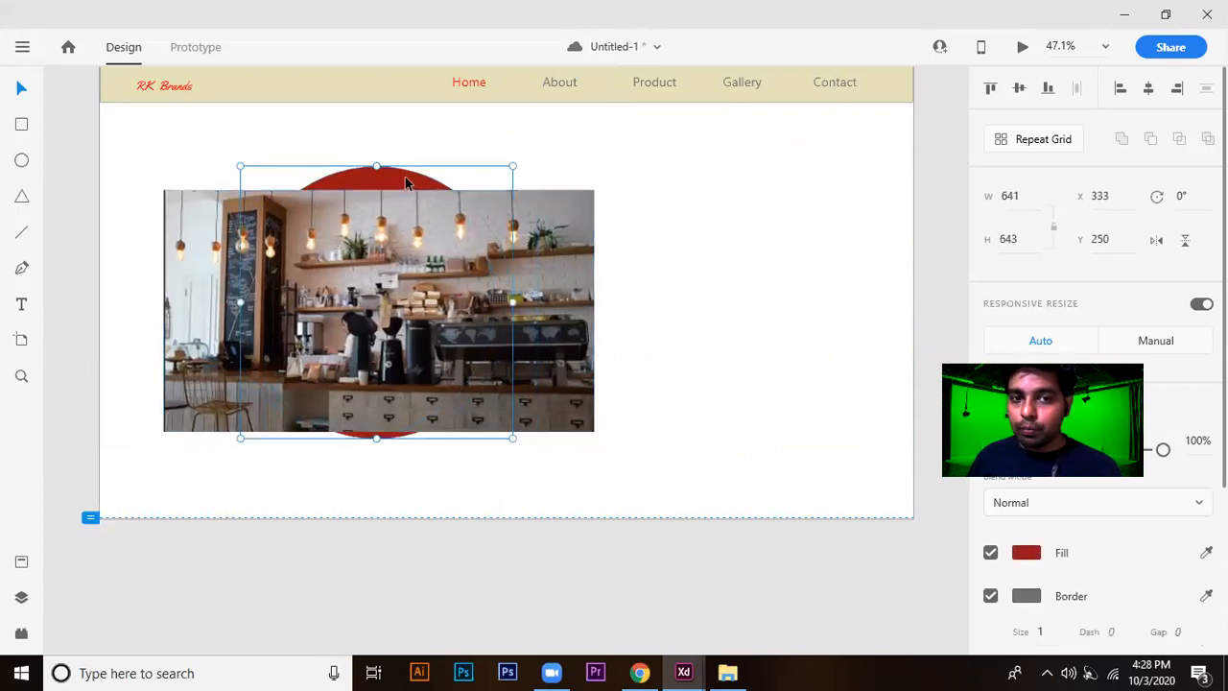
{"action": "right_click", "coordinate": [406, 182]}
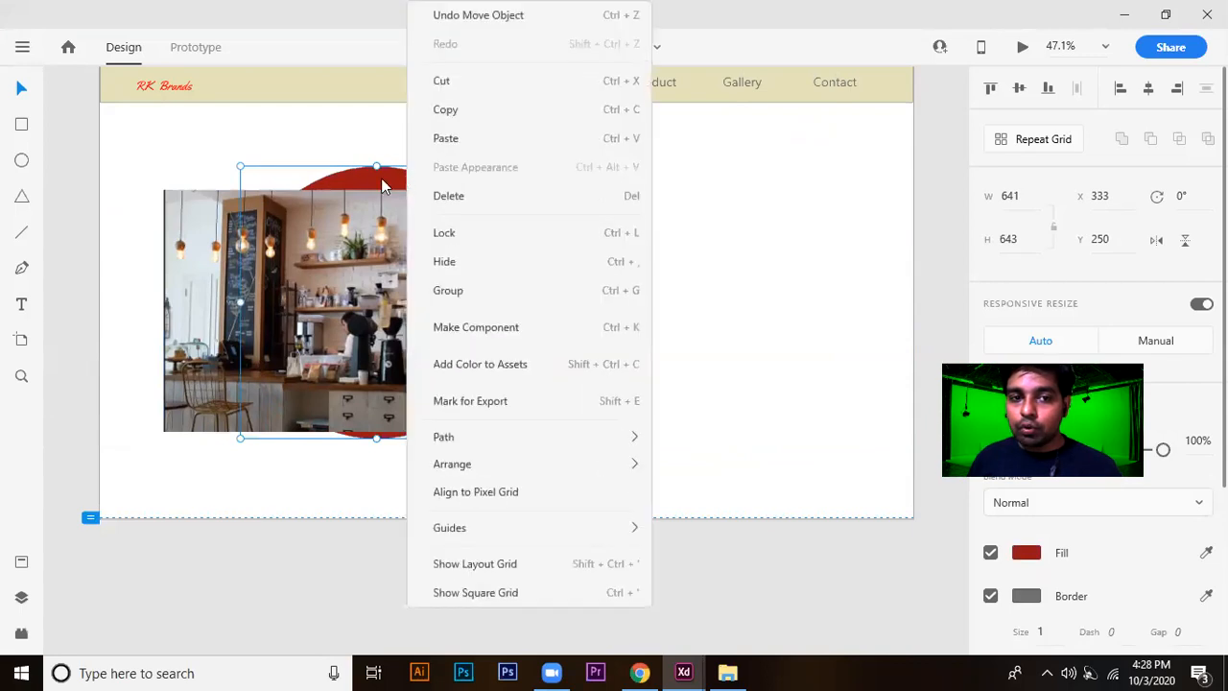
{"action": "left_click", "coordinate": [671, 182]}
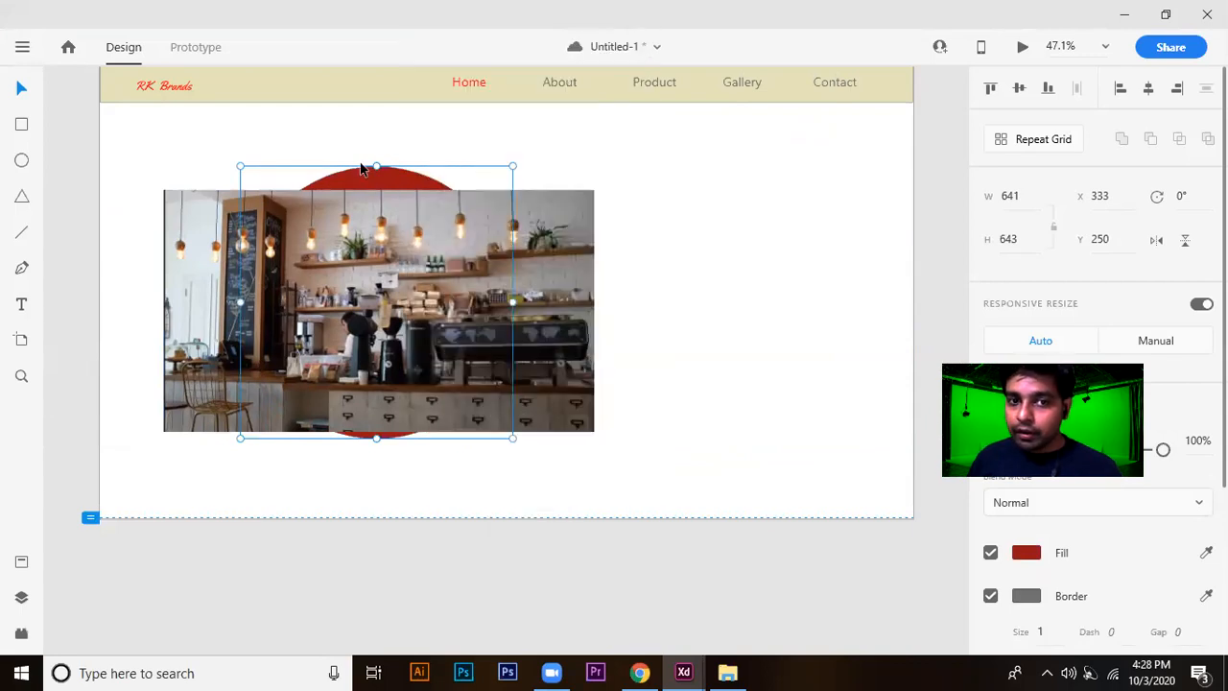
{"action": "left_click", "coordinate": [695, 207]}
{"action": "left_click", "coordinate": [376, 173]}
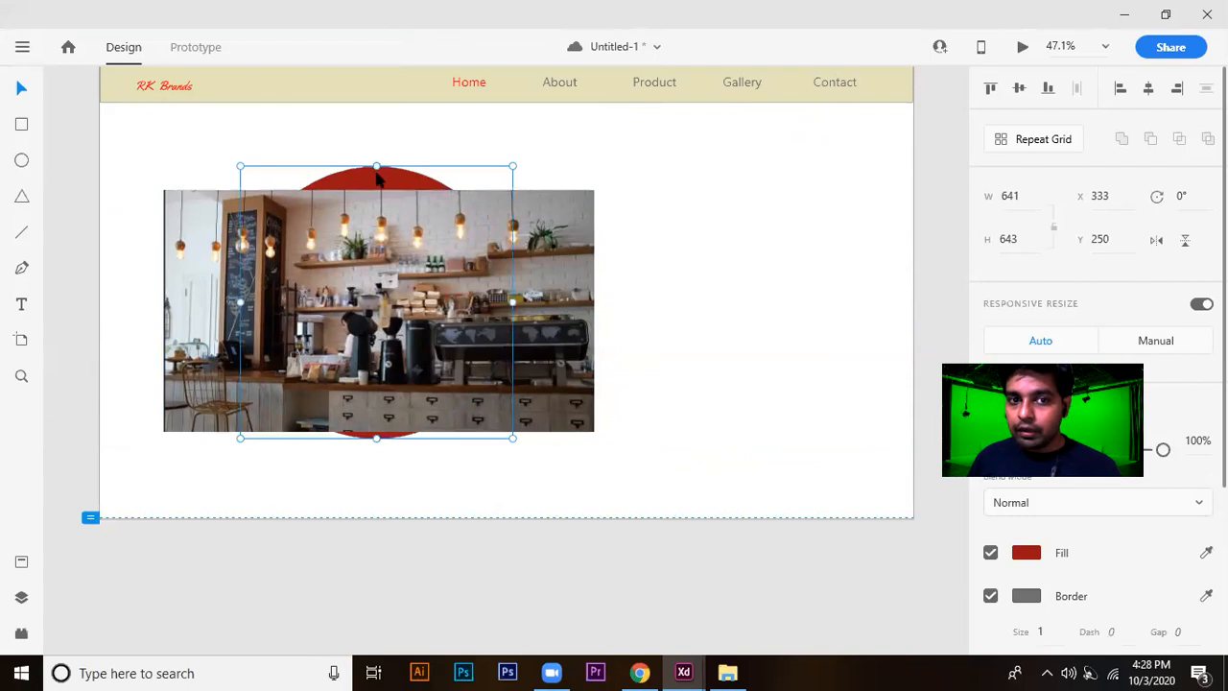
{"action": "right_click", "coordinate": [377, 177]}
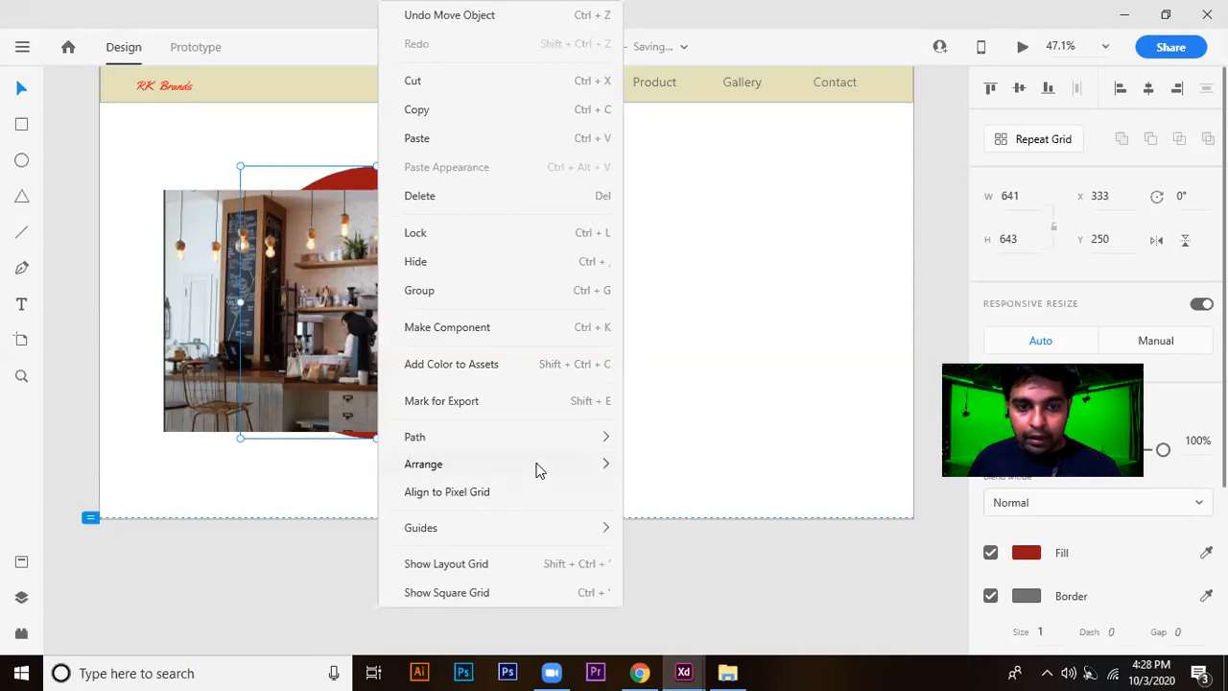
{"action": "mouse_move", "coordinate": [543, 467]}
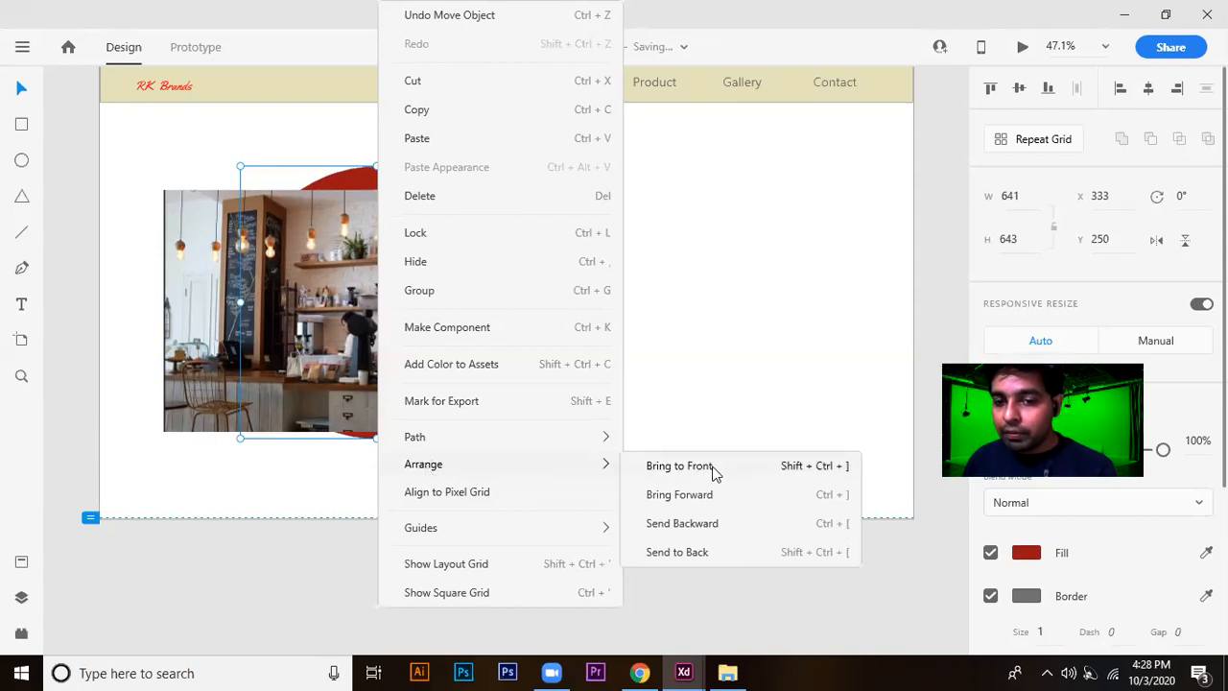
{"action": "left_click", "coordinate": [854, 475]}
{"action": "left_click", "coordinate": [675, 176]}
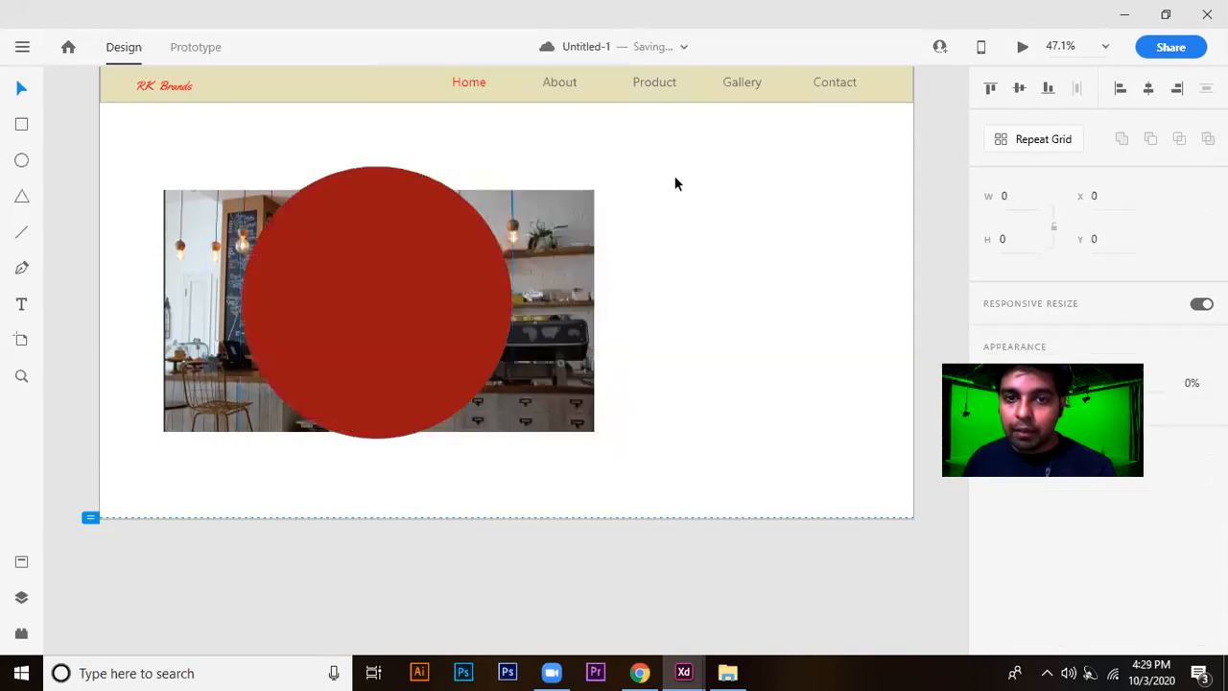
Centre the red circle on the café photo and mask the photo with the circle.
{"action": "left_click_drag", "start_coordinate": [646, 259], "coordinate": [399, 387]}
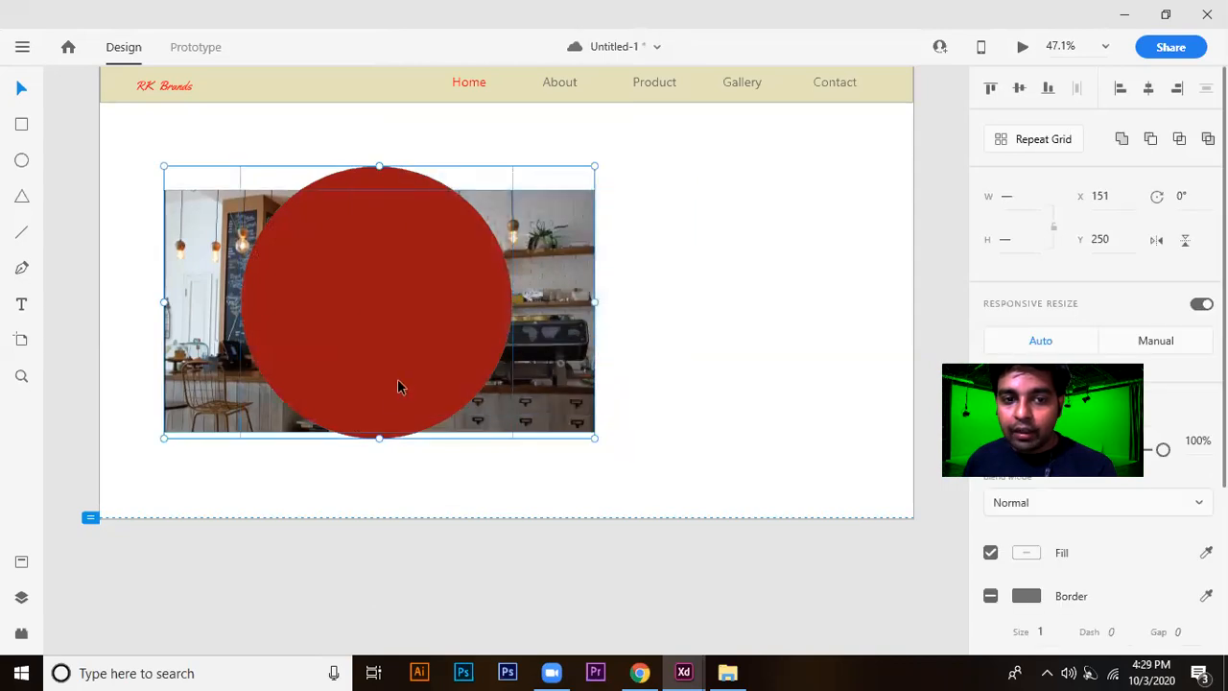
{"action": "left_click", "coordinate": [774, 135]}
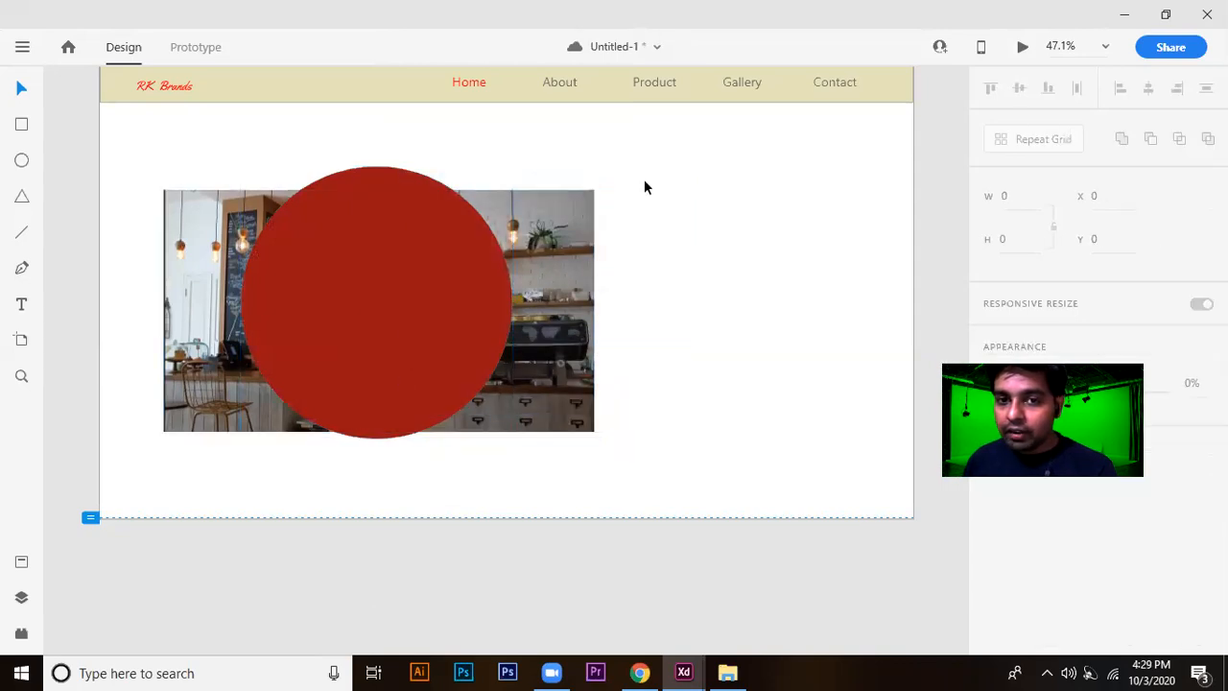
{"action": "left_click_drag", "start_coordinate": [400, 304], "coordinate": [407, 315]}
{"action": "left_click_drag", "start_coordinate": [721, 189], "coordinate": [438, 403]}
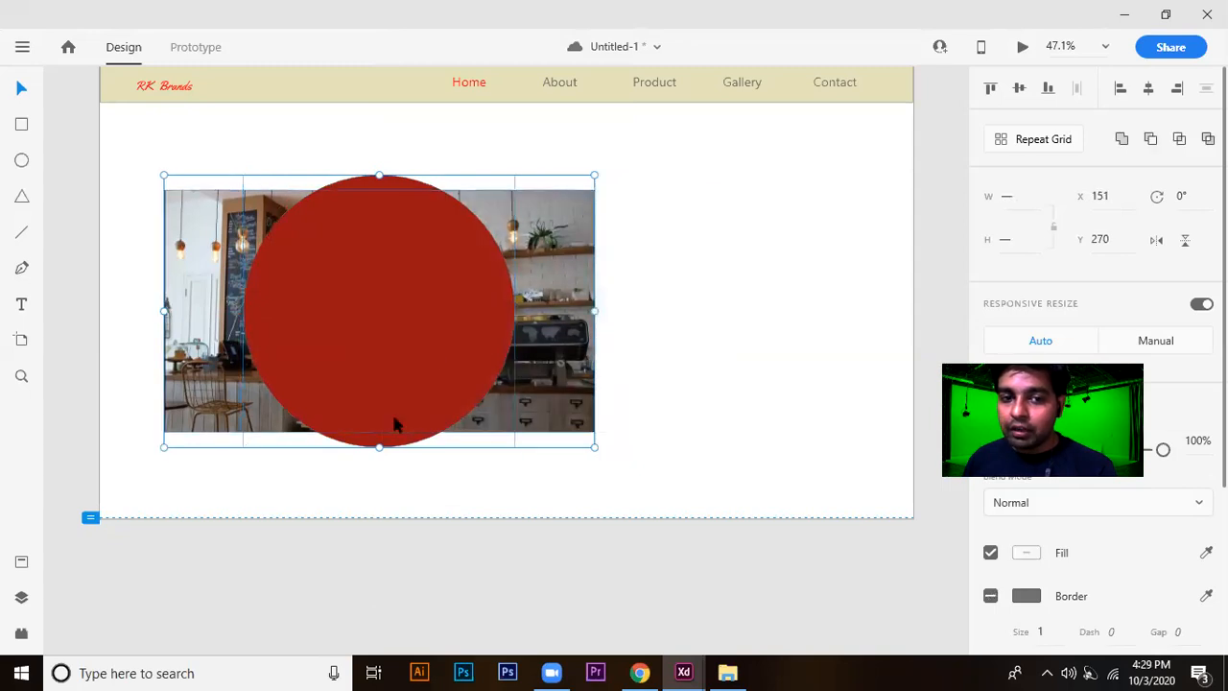
{"action": "right_click", "coordinate": [446, 329]}
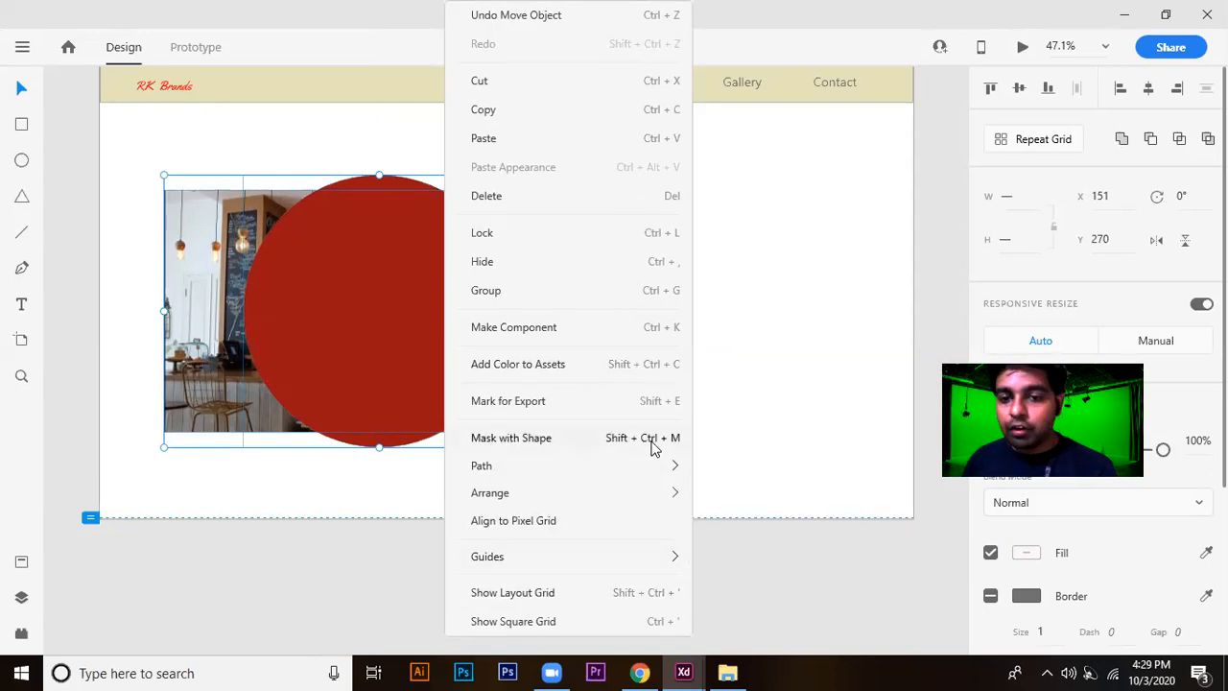
{"action": "left_click", "coordinate": [617, 441]}
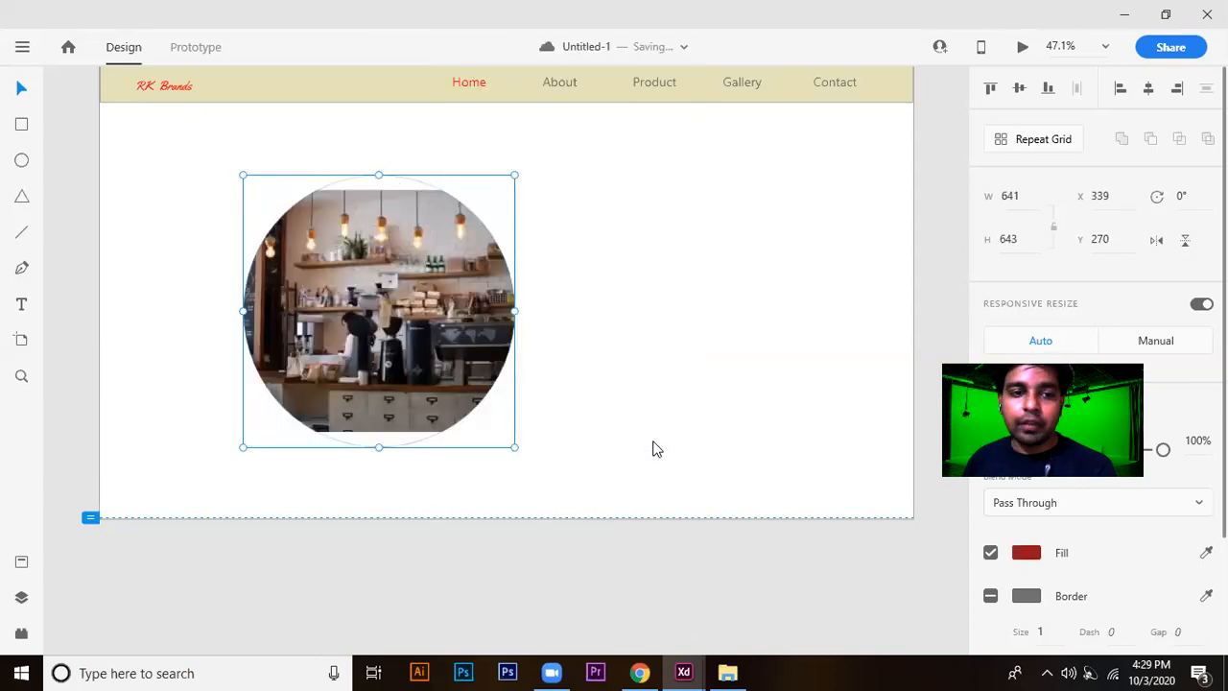
Enlarge the photo inside the circular mask until it fills the circle, and shift the masked photo toward the artboard's left side.
{"action": "double_click", "coordinate": [458, 324]}
{"action": "left_click", "coordinate": [610, 405]}
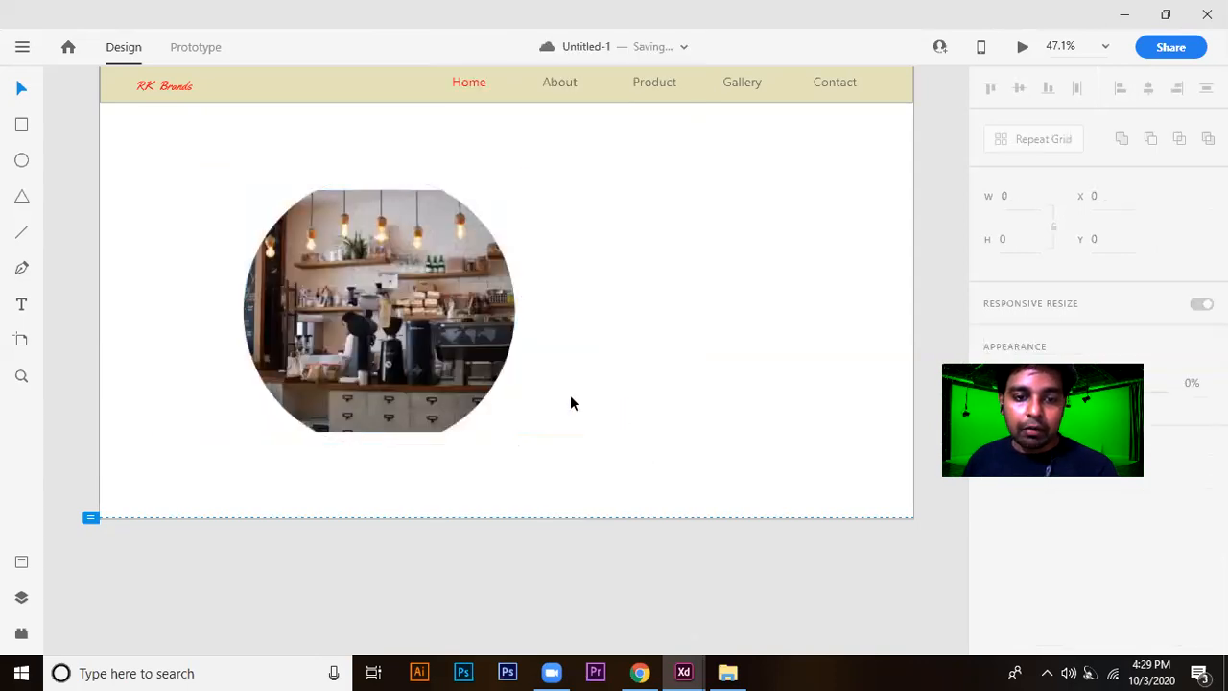
{"action": "double_click", "coordinate": [460, 383]}
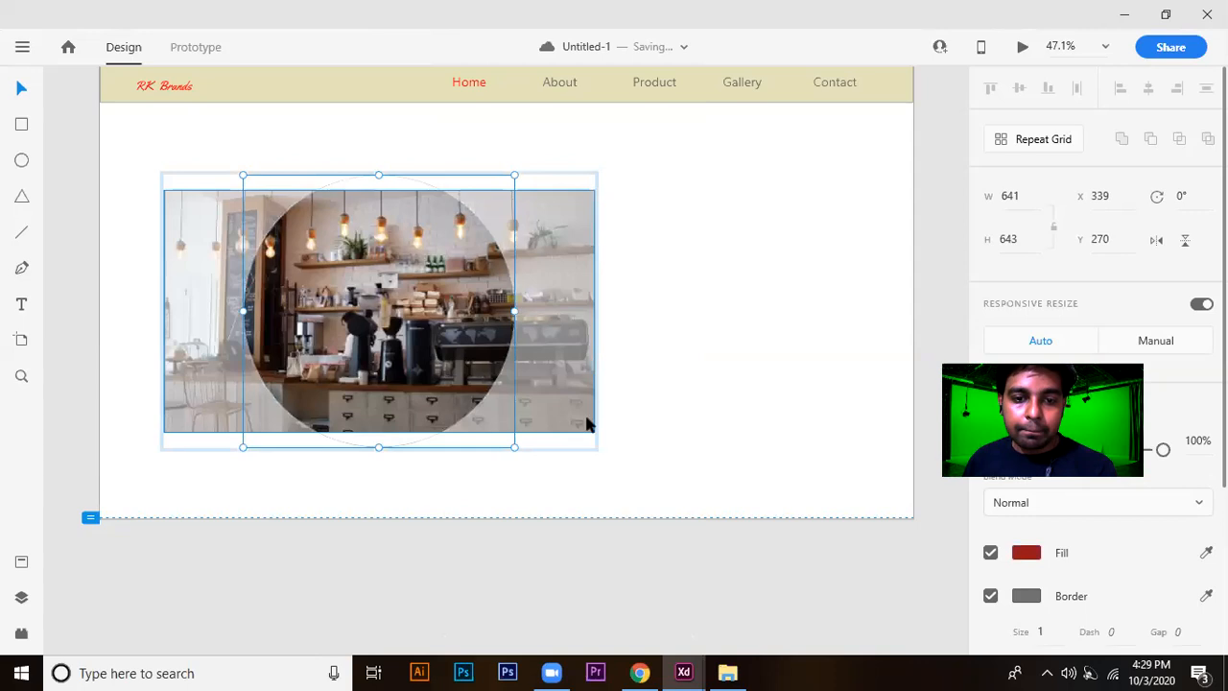
{"action": "left_click_drag", "start_coordinate": [593, 432], "coordinate": [658, 488]}
{"action": "left_click_drag", "start_coordinate": [121, 133], "coordinate": [105, 117]}
{"action": "left_click", "coordinate": [777, 283]}
{"action": "left_click", "coordinate": [400, 366]}
{"action": "mouse_move", "coordinate": [282, 348]}
{"action": "left_mouse_down"}
{"action": "mouse_move", "coordinate": [601, 367]}
{"action": "mouse_move", "coordinate": [327, 326]}
{"action": "mouse_move", "coordinate": [292, 350]}
{"action": "left_mouse_up"}
Draw a triangle about 675 by 585 beside the circular photo, fill it #886464 and move it to about X 1045, Y 303.
{"action": "left_click", "coordinate": [21, 196]}
{"action": "left_click_drag", "start_coordinate": [773, 199], "coordinate": [264, 446]}
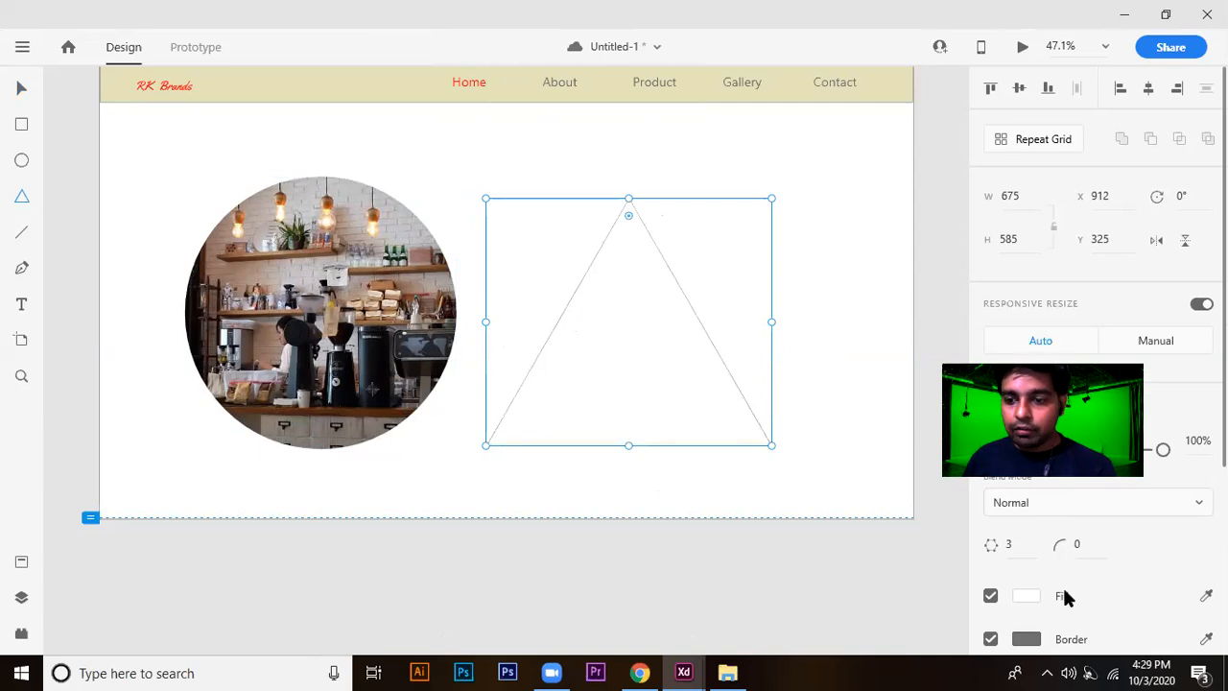
{"action": "scroll", "coordinate": [1041, 566], "scroll_direction": "down", "scroll_amount": 2}
{"action": "left_click", "coordinate": [1026, 508]}
{"action": "left_click_drag", "start_coordinate": [900, 416], "coordinate": [775, 497]}
{"action": "left_click", "coordinate": [796, 469]}
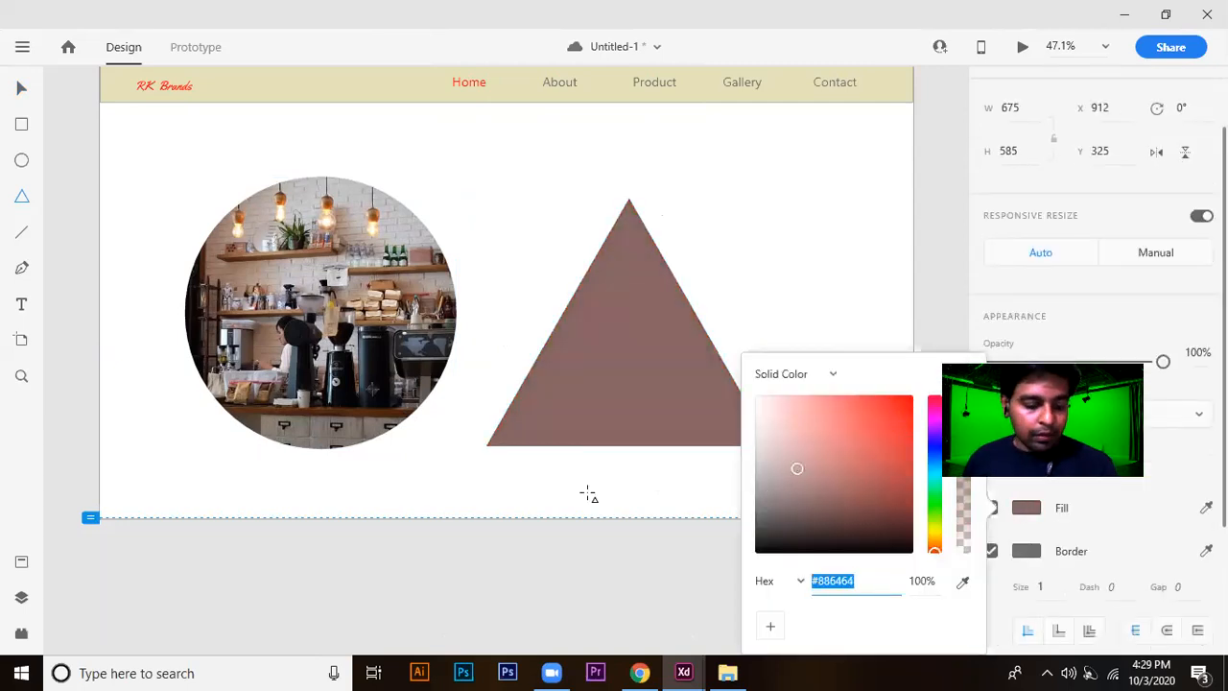
{"action": "type", "text": "v"}
{"action": "key", "text": "Escape"}
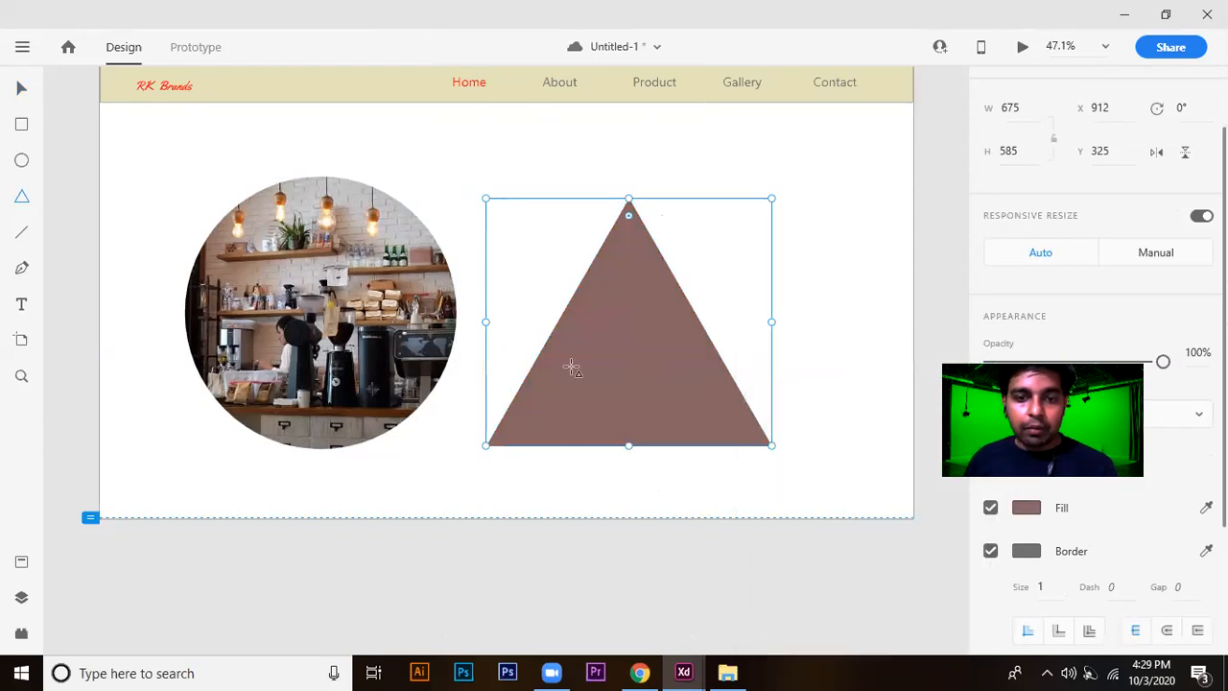
{"action": "left_click_drag", "start_coordinate": [600, 362], "coordinate": [657, 352]}
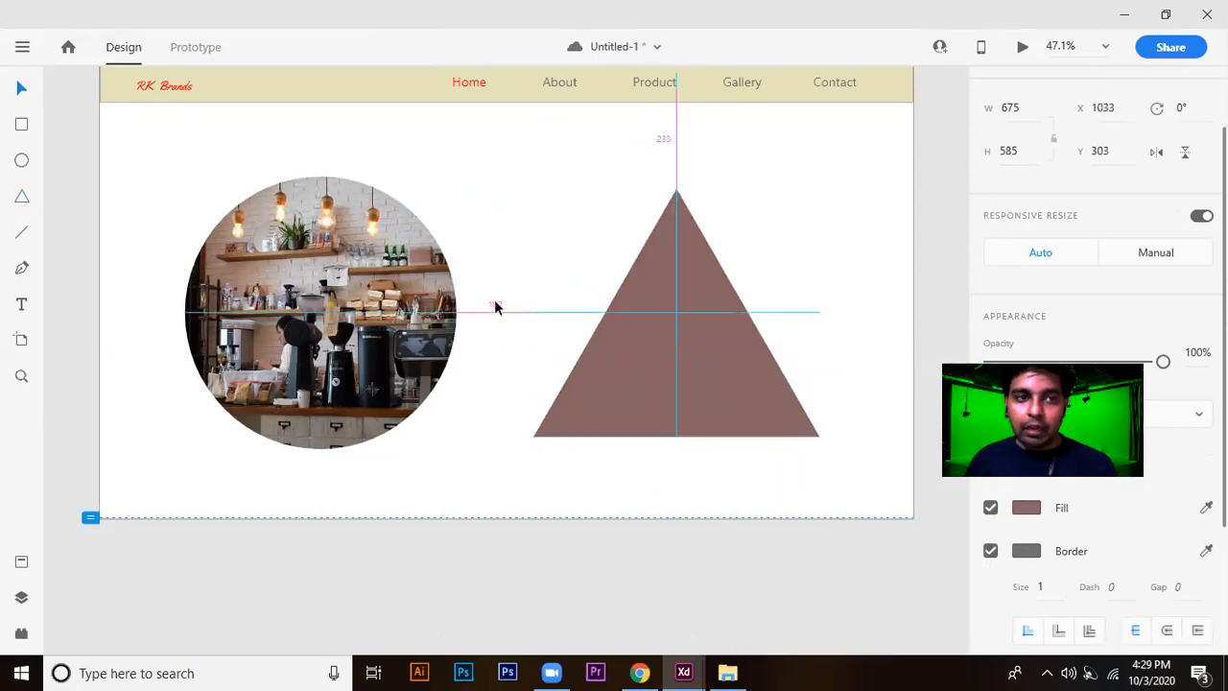
Import the café seating photo 3.jpg, enlarge it to about 1213 by 680.5 and place it over the triangle.
{"action": "left_click", "coordinate": [22, 47]}
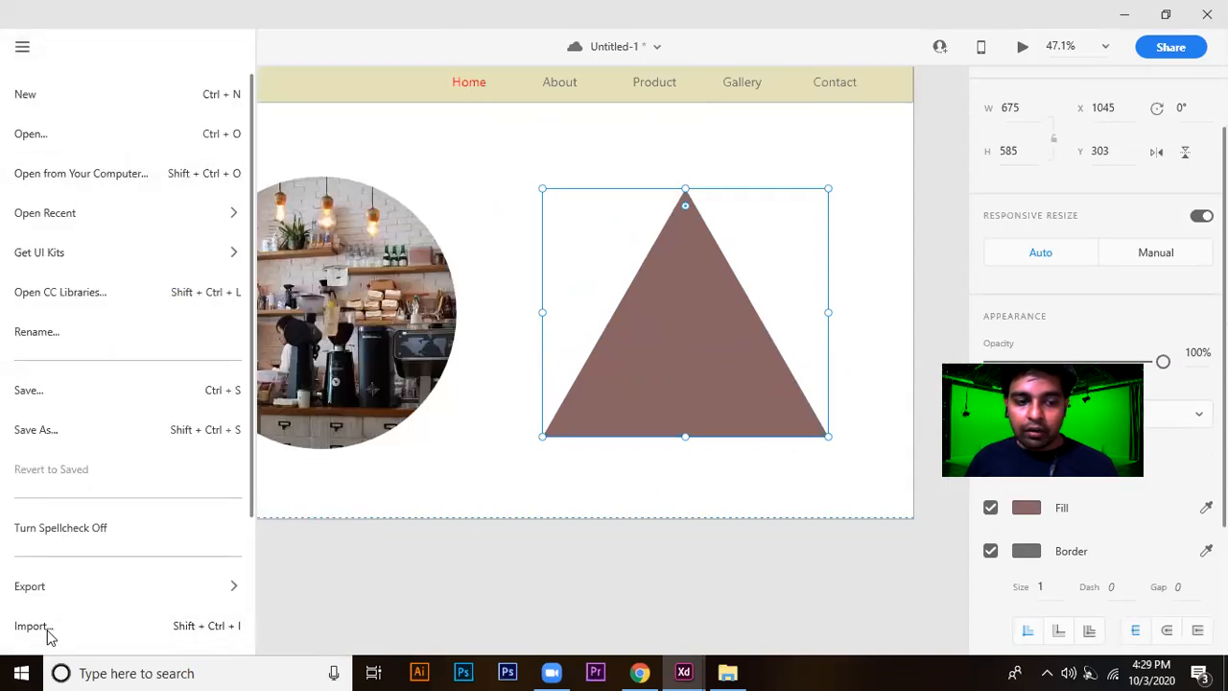
{"action": "left_click", "coordinate": [219, 628]}
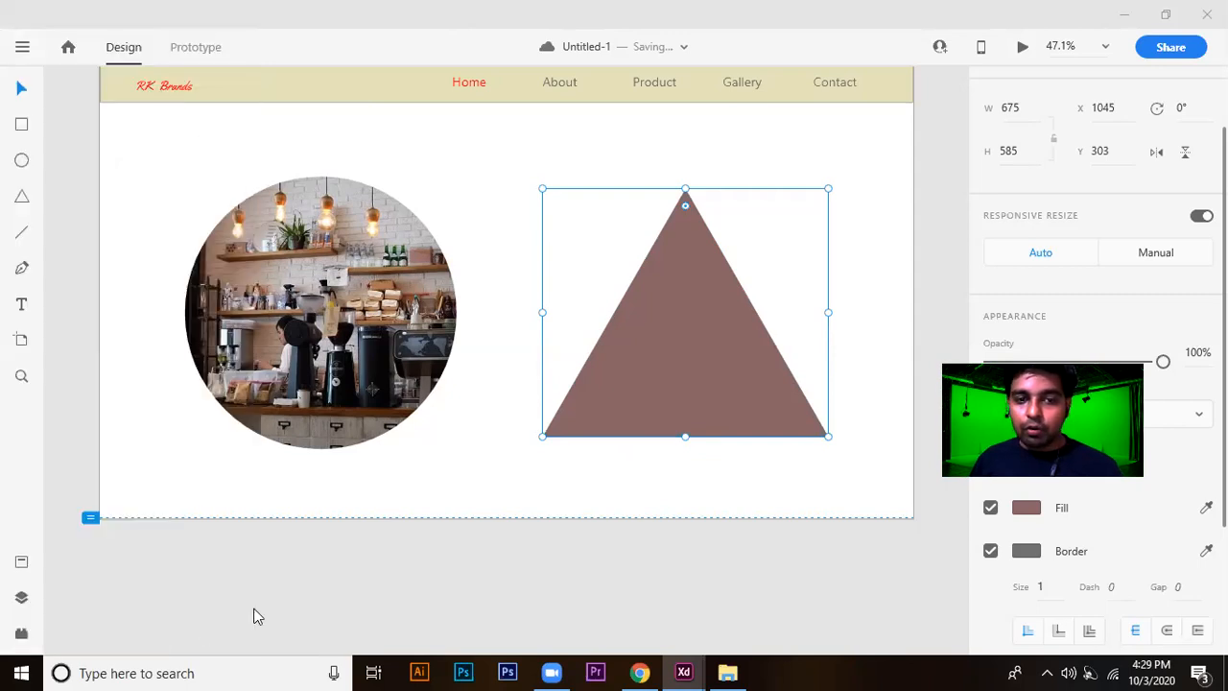
{"action": "double_click", "coordinate": [566, 125]}
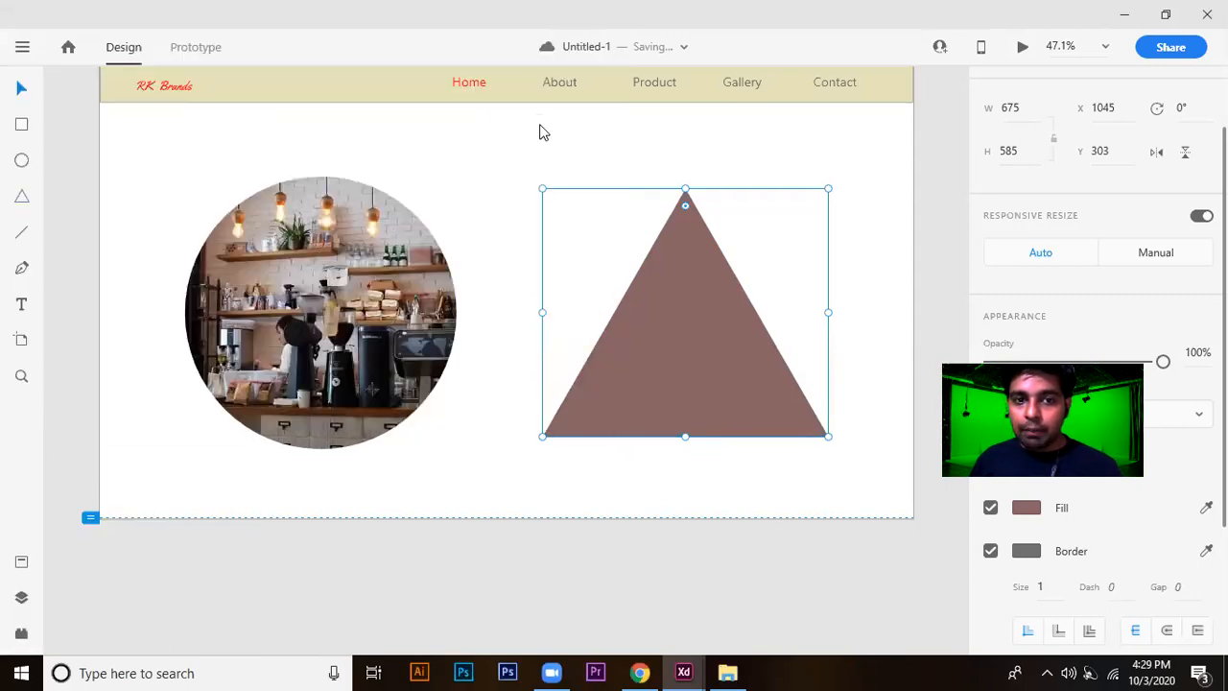
{"action": "left_click_drag", "start_coordinate": [610, 351], "coordinate": [735, 512]}
{"action": "left_click_drag", "start_coordinate": [671, 361], "coordinate": [651, 297]}
Send the café seating photo backward, behind the triangle.
{"action": "right_click", "coordinate": [652, 298]}
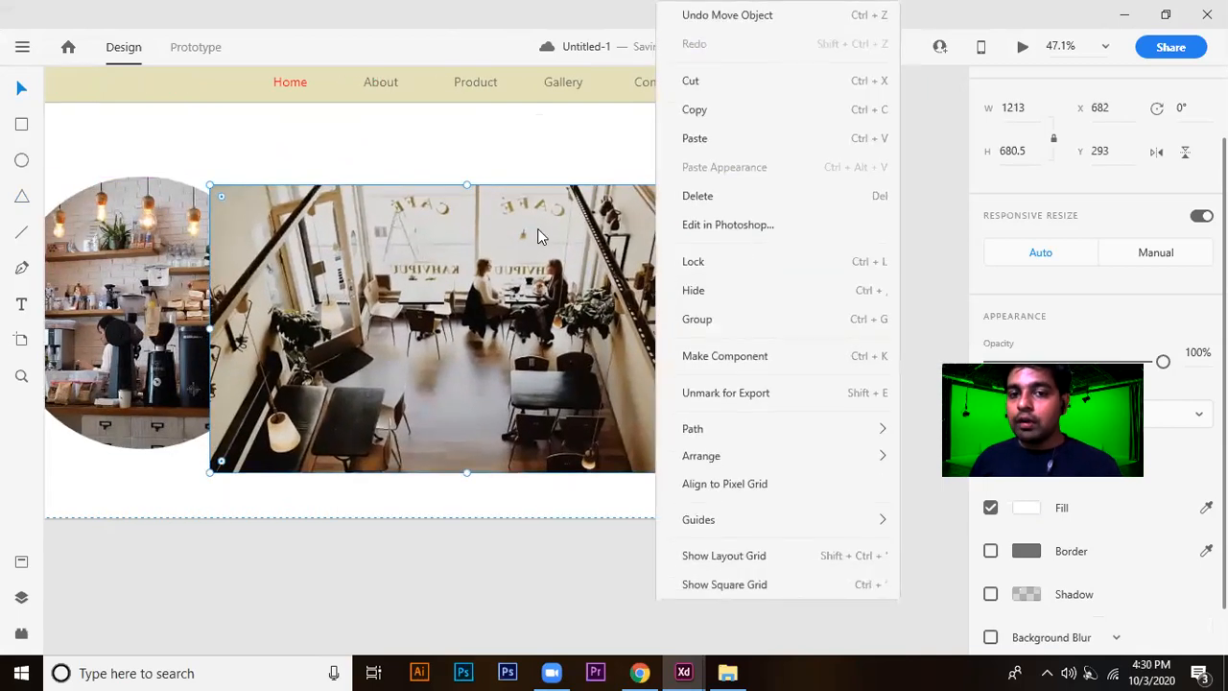
{"action": "mouse_move", "coordinate": [735, 461]}
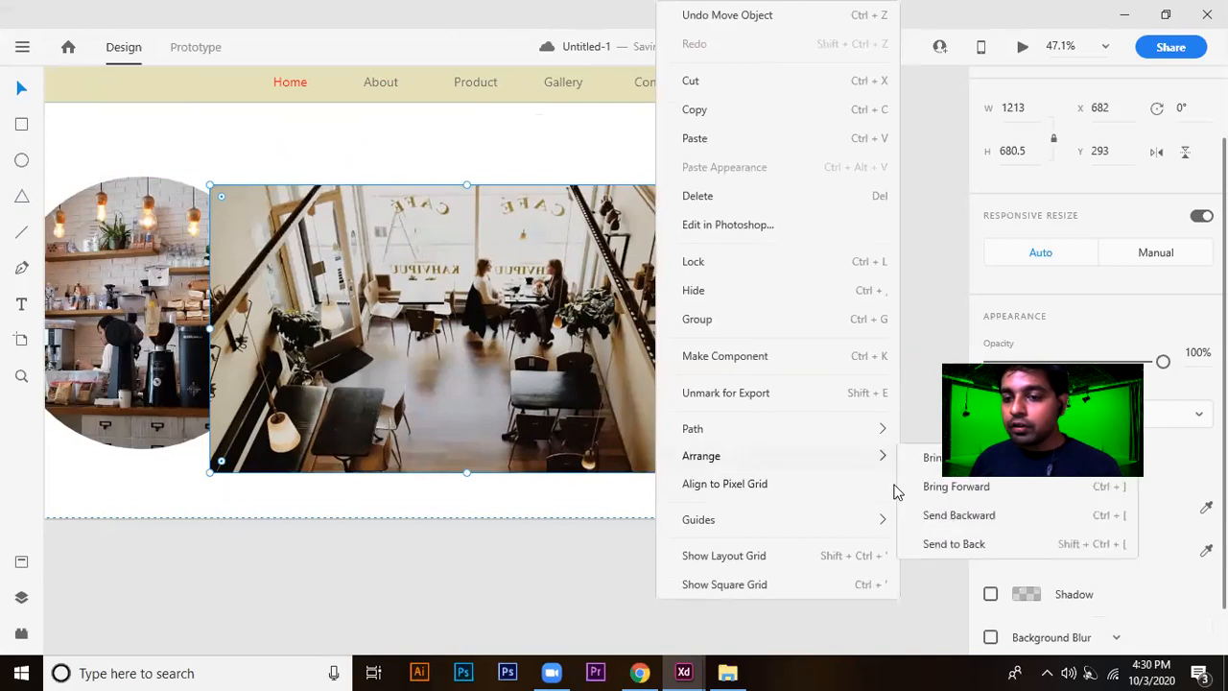
{"action": "left_click", "coordinate": [969, 518]}
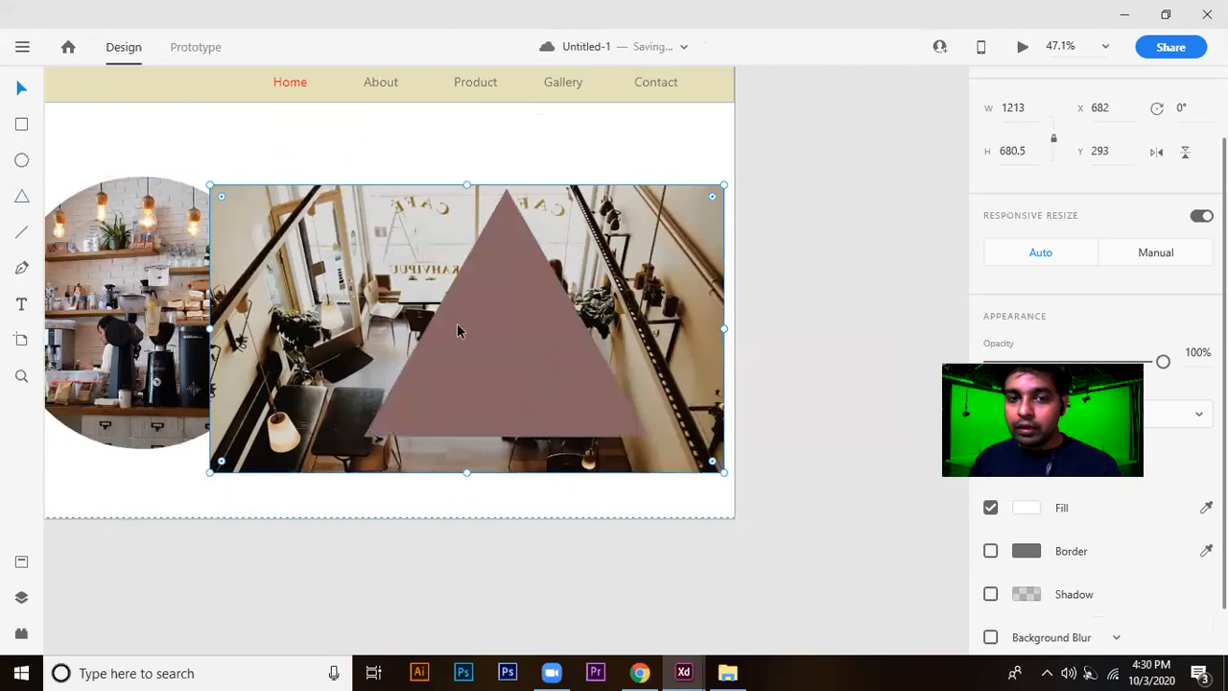
Mask the café seating photo with the triangle in front of it.
{"action": "left_click", "coordinate": [488, 262]}
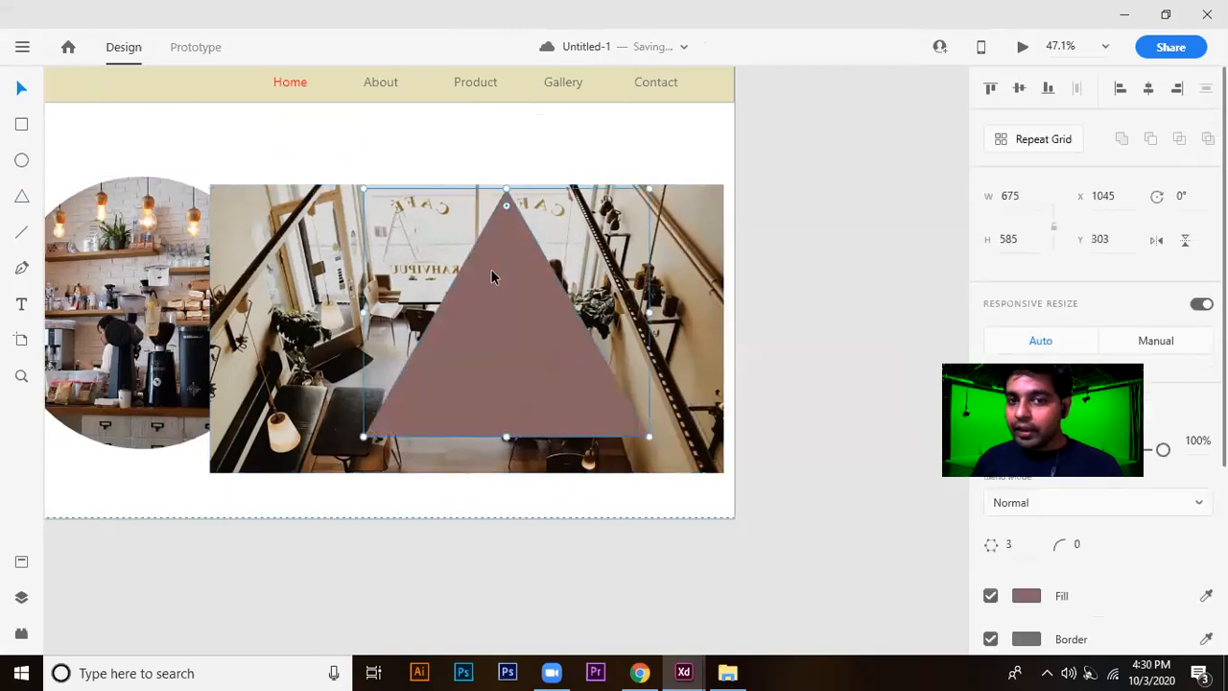
{"action": "left_click", "coordinate": [672, 246], "text": "shift"}
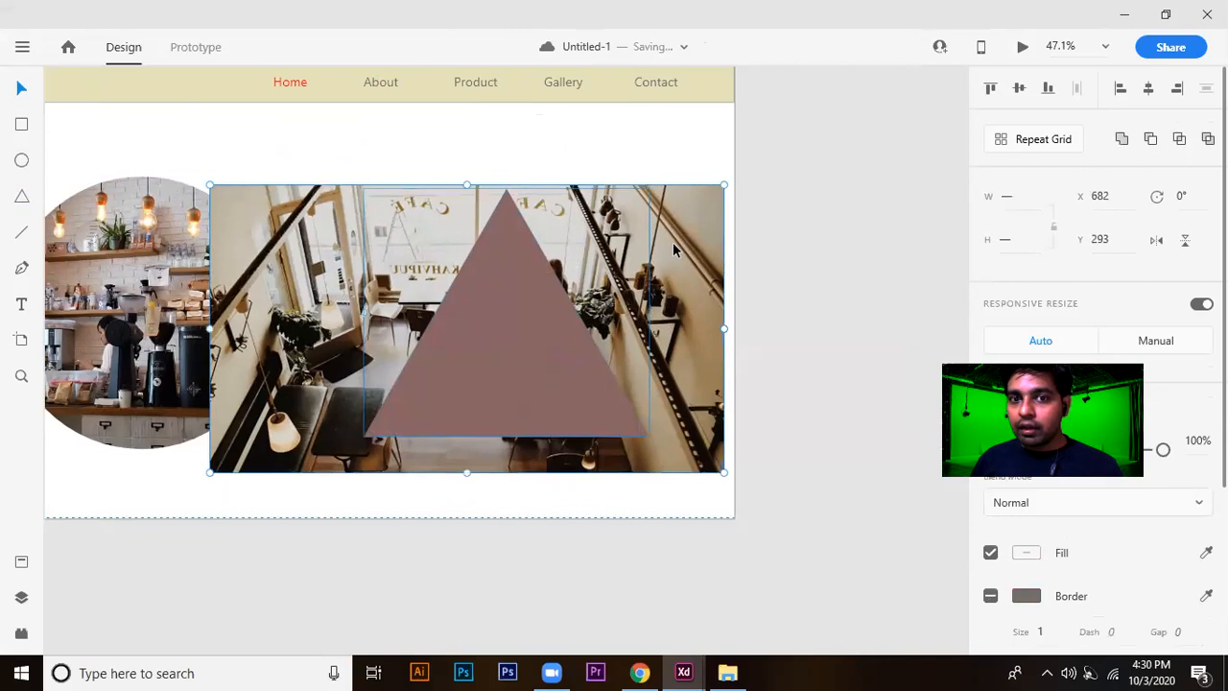
{"action": "right_click", "coordinate": [516, 322]}
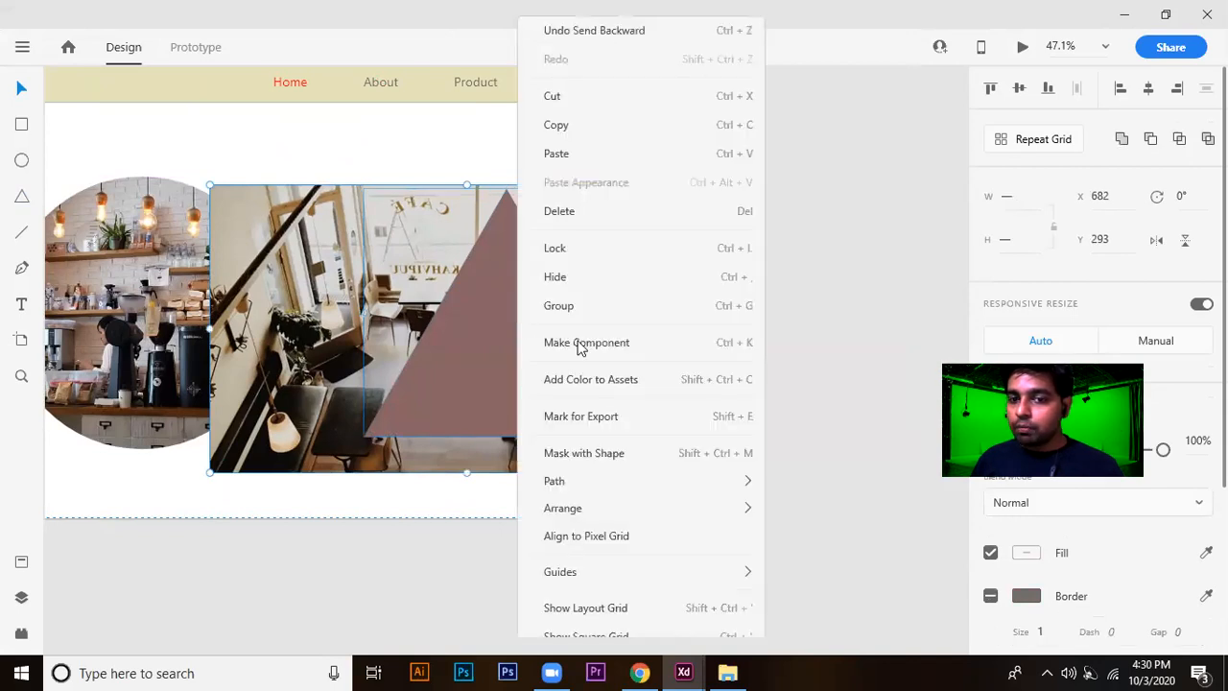
{"action": "left_click", "coordinate": [721, 438]}
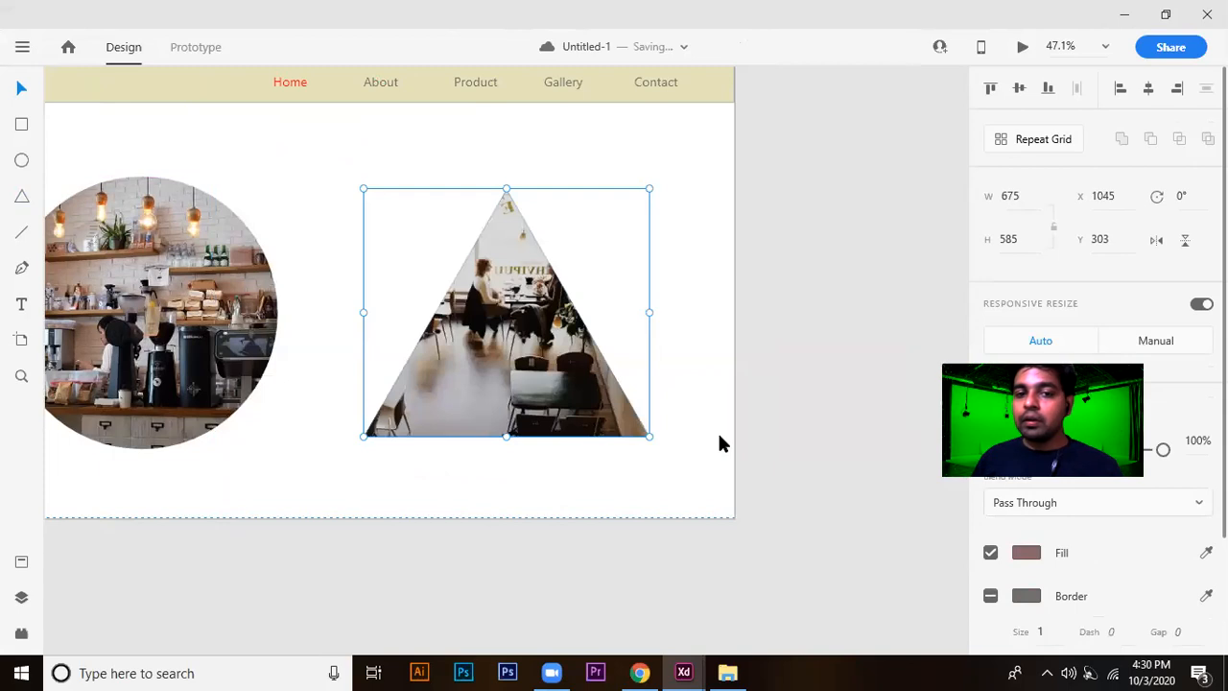
{"action": "left_click_drag", "start_coordinate": [548, 394], "coordinate": [846, 417]}
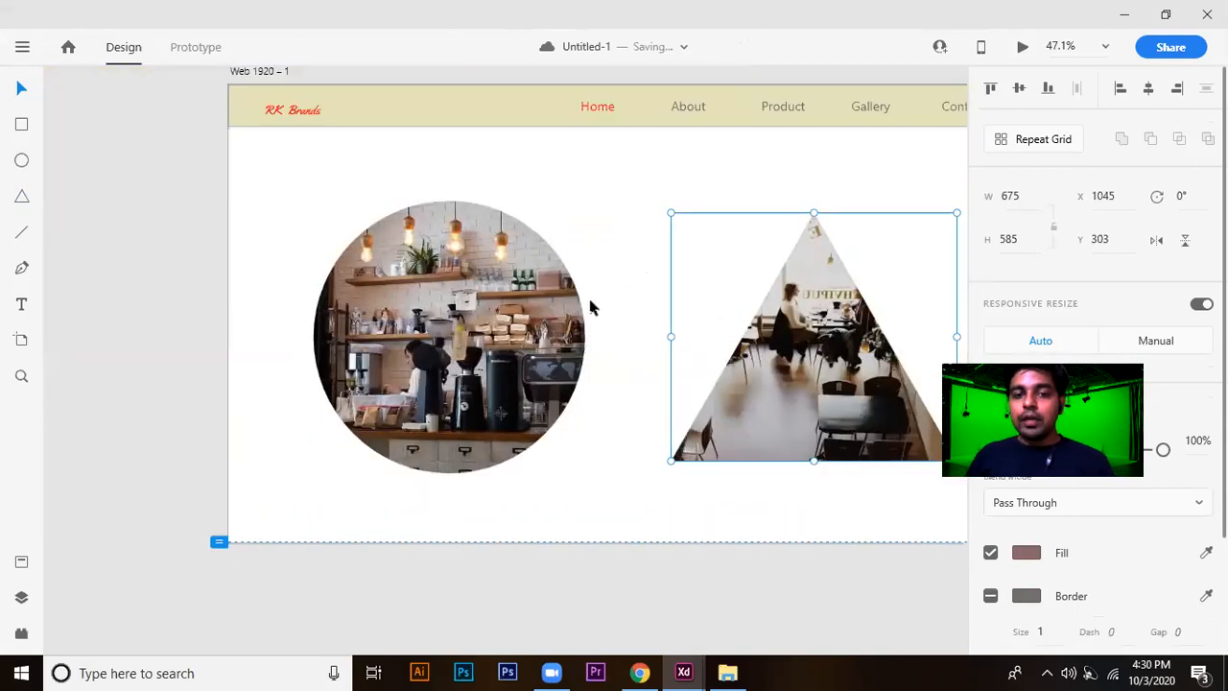
{"action": "scroll", "coordinate": [787, 377], "scroll_direction": "up", "scroll_amount": 1}
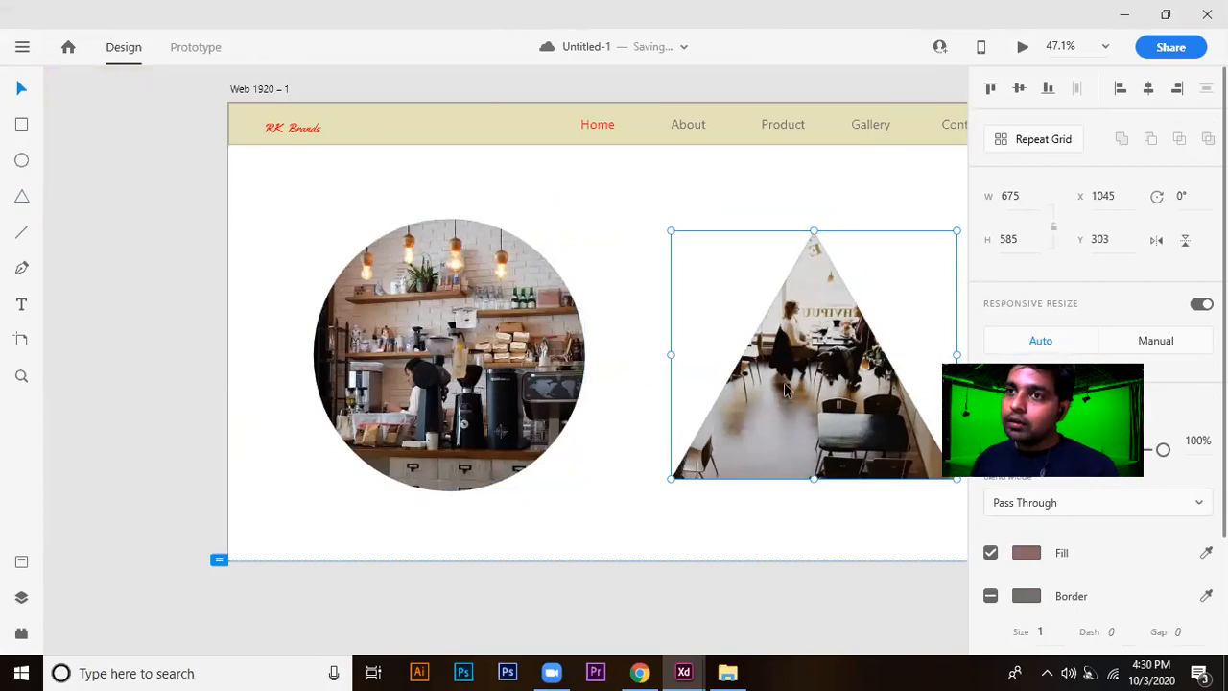
Delete both masked café photos, the circular and the triangular one, from the artboard.
{"action": "left_click", "coordinate": [562, 668]}
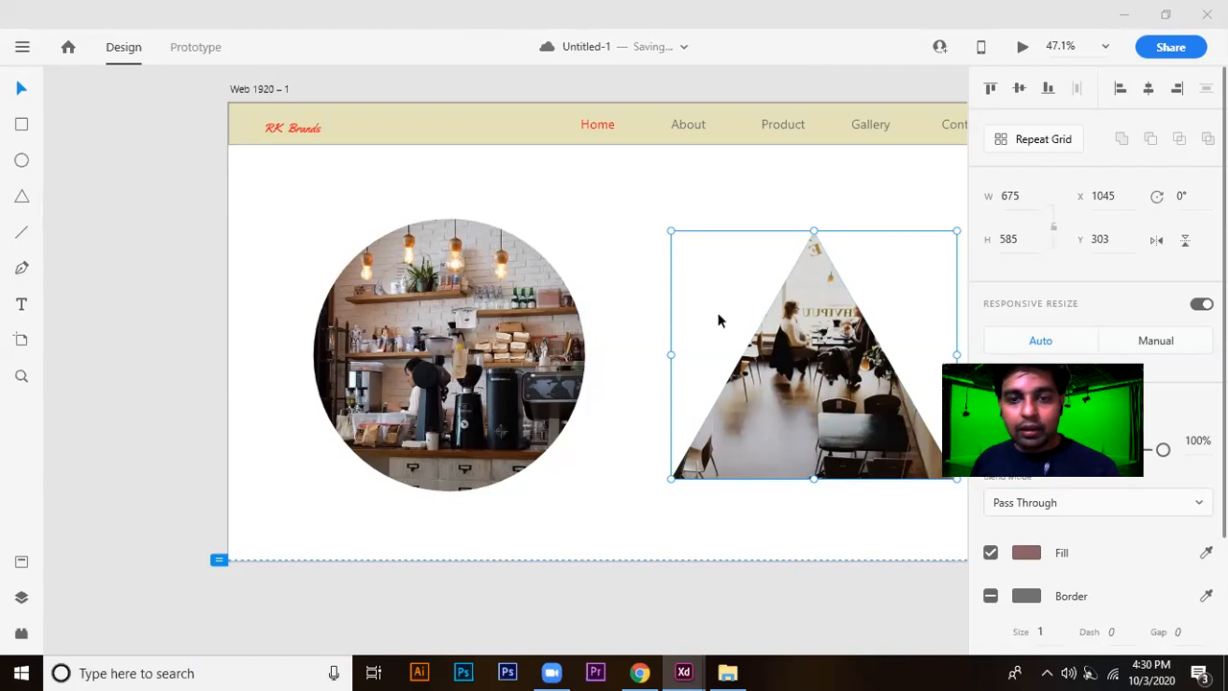
{"action": "left_click", "coordinate": [377, 301]}
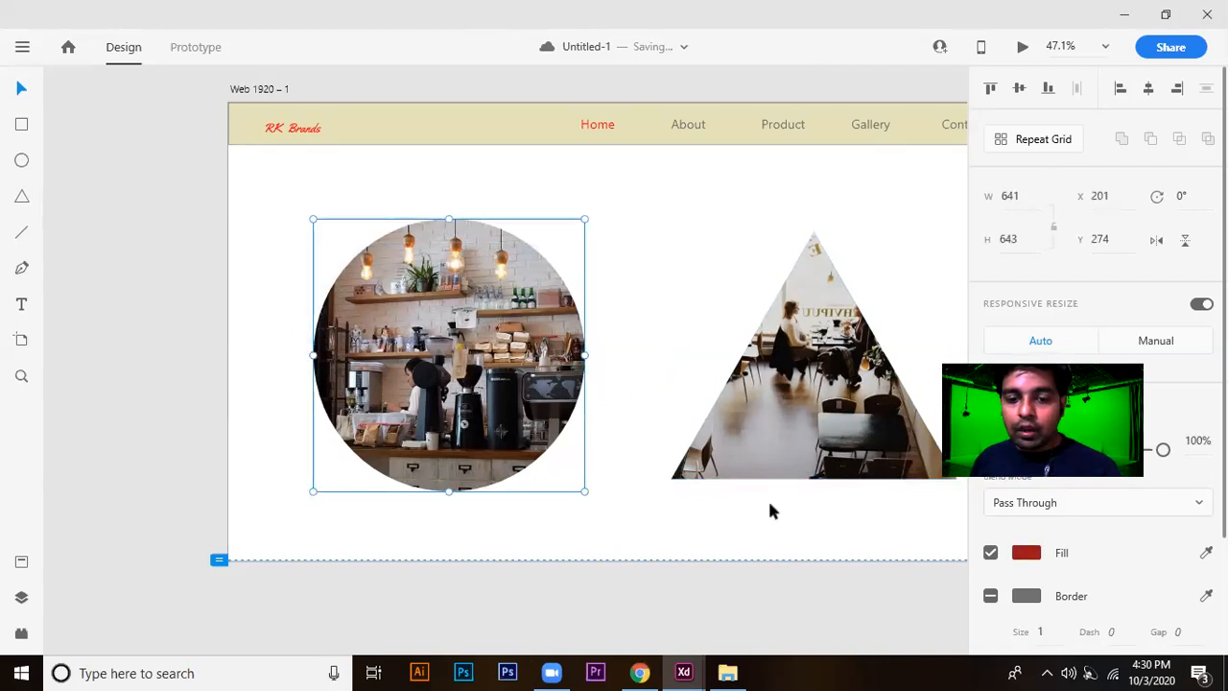
{"action": "left_click", "coordinate": [239, 151]}
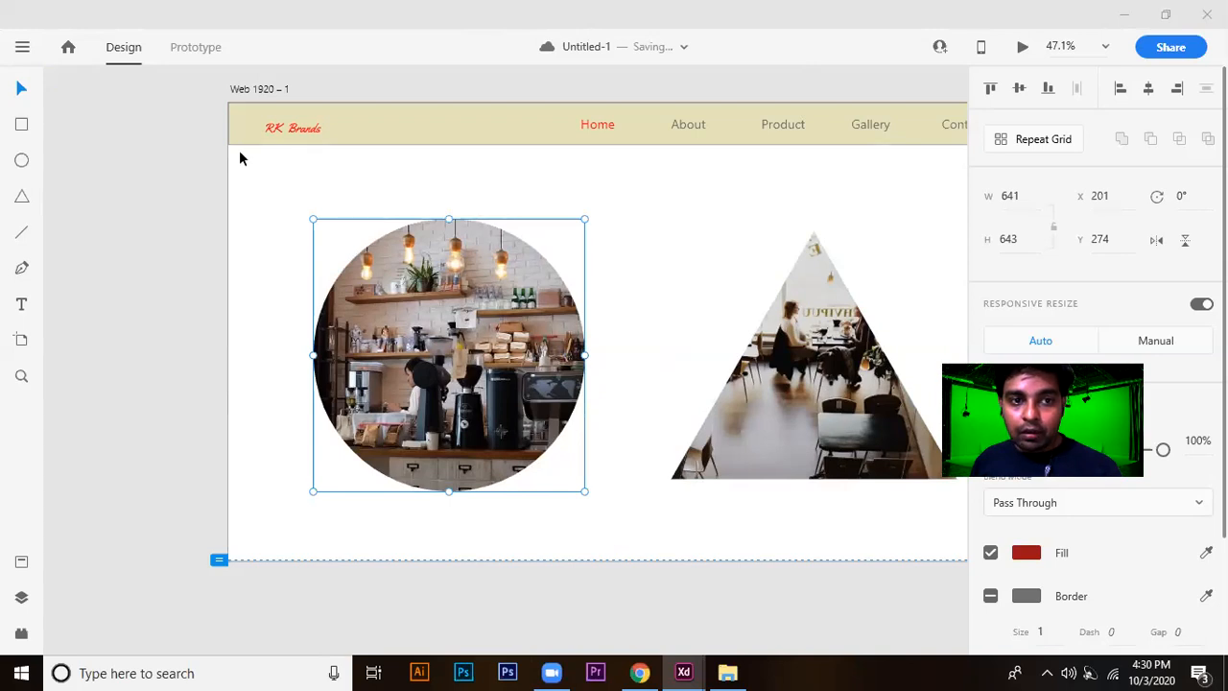
{"action": "left_click_drag", "start_coordinate": [285, 296], "coordinate": [890, 427]}
{"action": "key", "text": "Delete"}
Draw a rectangle on the empty area below the header and set its size to 1920 by 400.
{"action": "left_click", "coordinate": [21, 123]}
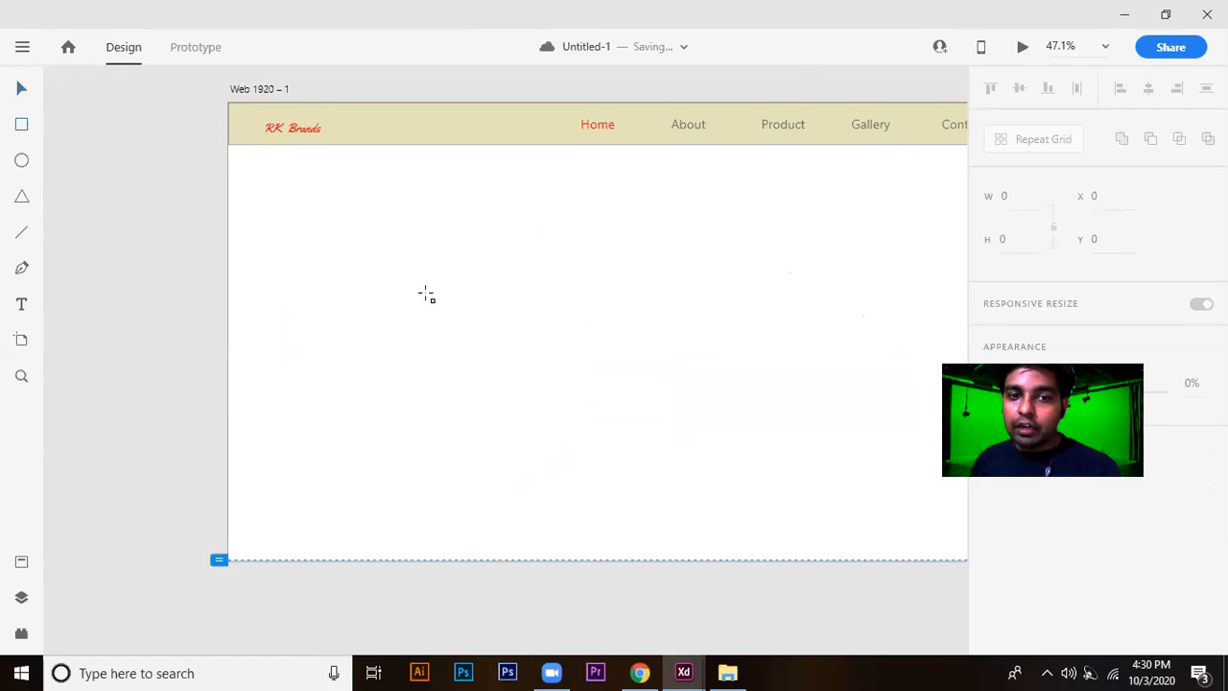
{"action": "left_click_drag", "start_coordinate": [381, 213], "coordinate": [515, 314]}
{"action": "left_click", "coordinate": [1003, 196]}
{"action": "type", "text": "1920"}
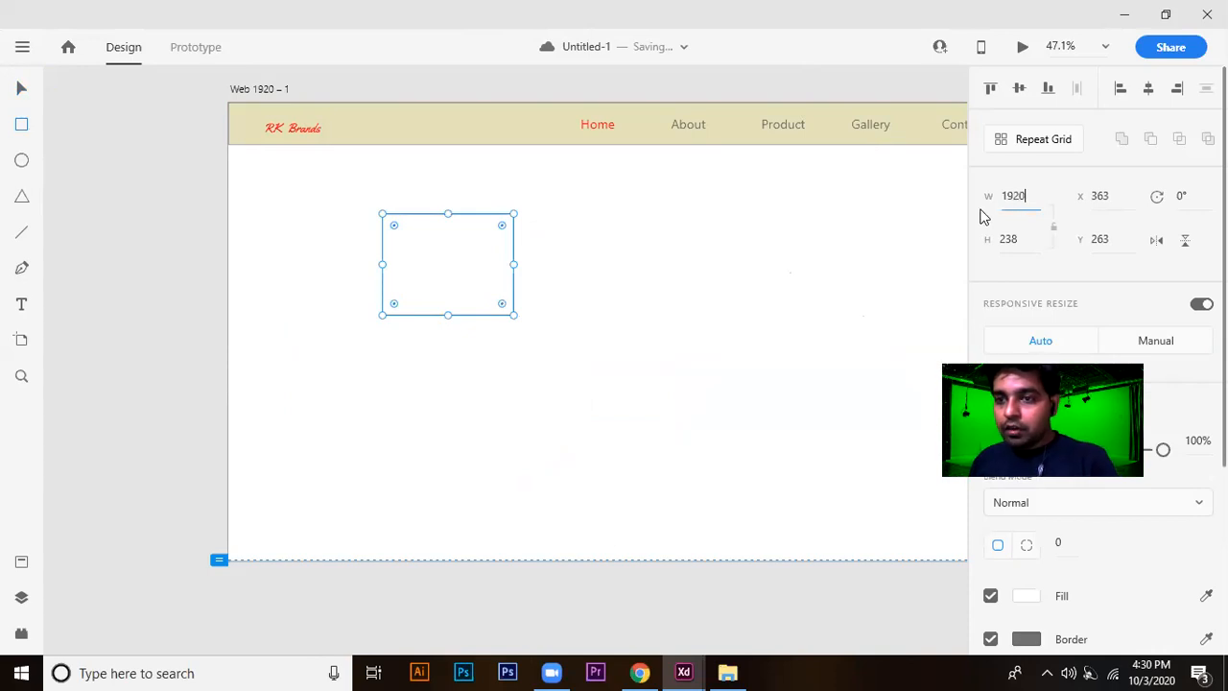
{"action": "left_click", "coordinate": [1019, 239]}
{"action": "left_click", "coordinate": [1019, 239]}
{"action": "double_click", "coordinate": [1019, 239]}
{"action": "type", "text": "400"}
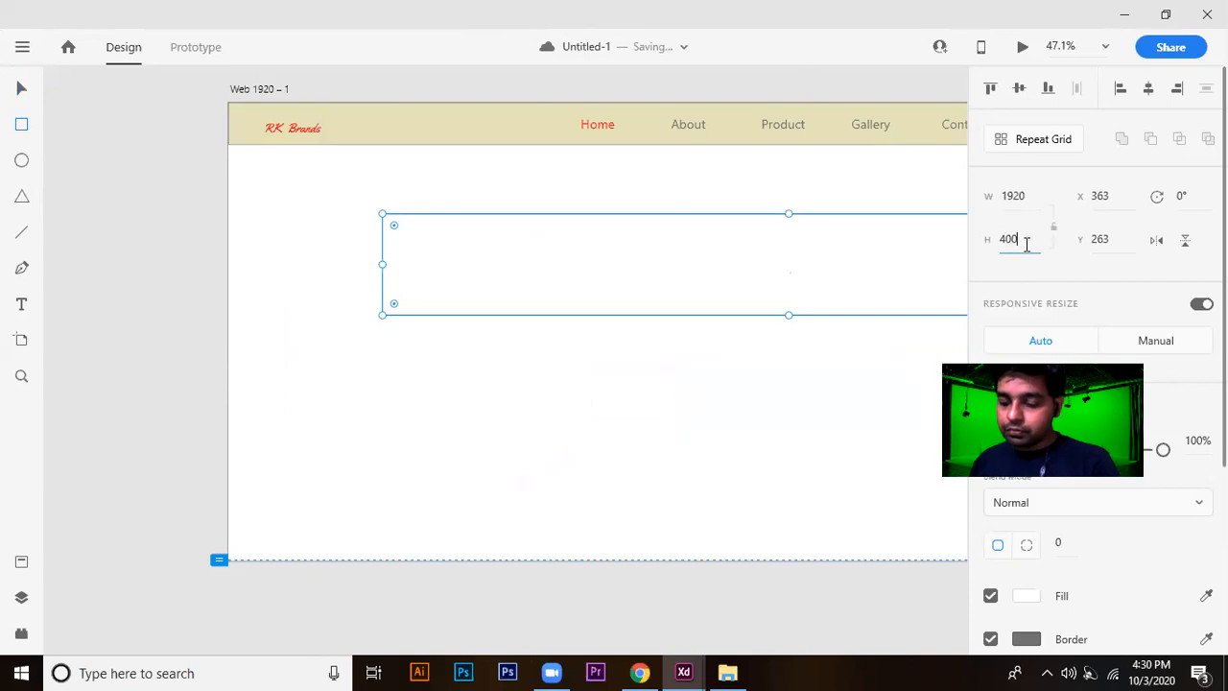
{"action": "key", "text": "Return"}
Move the rectangle to X 0, Y 100 directly beneath the header and fill it with red #FF0000.
{"action": "left_click", "coordinate": [22, 89]}
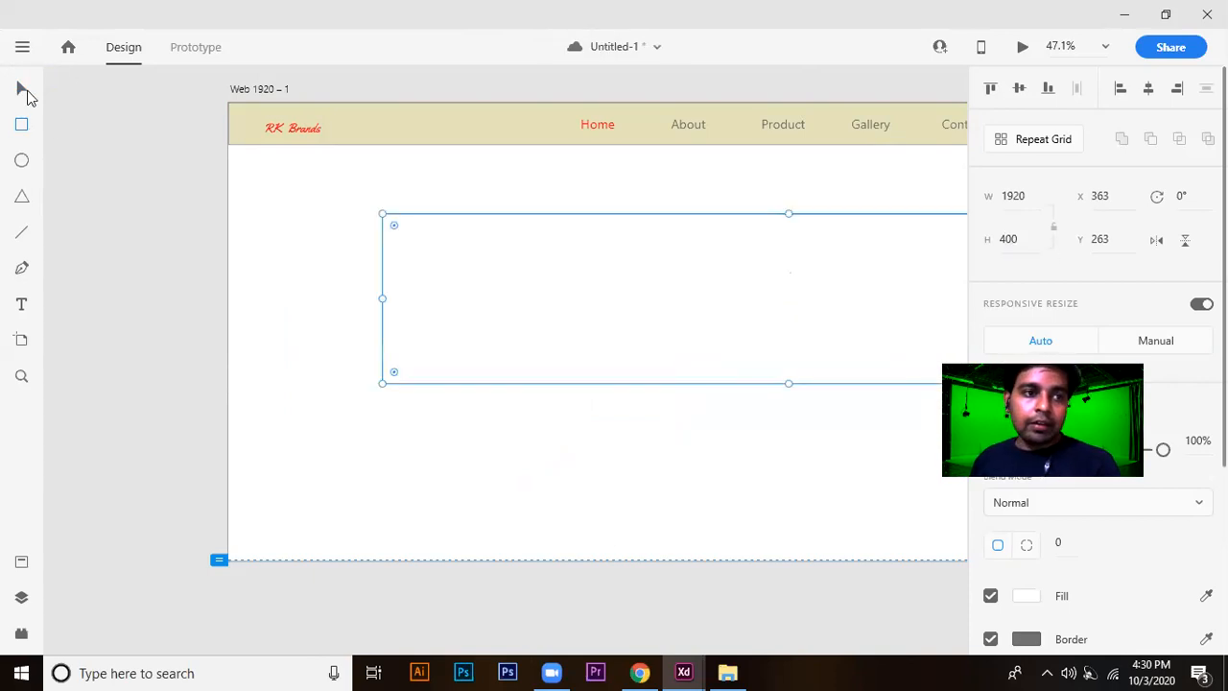
{"action": "left_click_drag", "start_coordinate": [440, 220], "coordinate": [290, 151]}
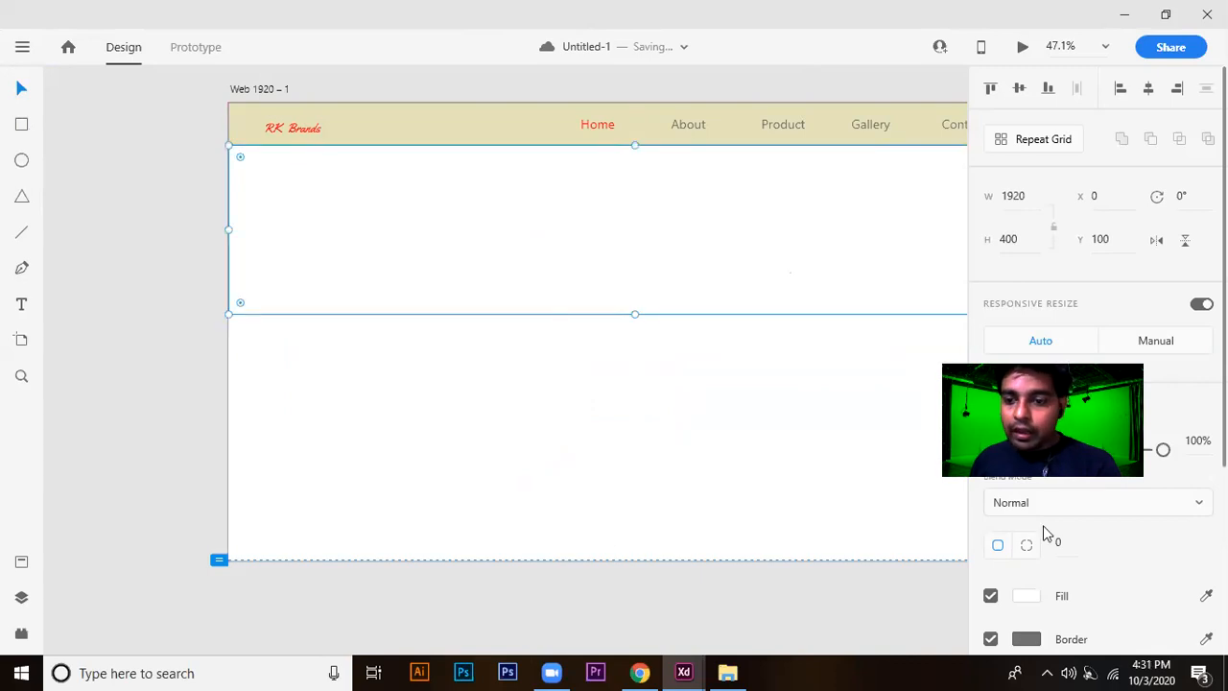
{"action": "scroll", "coordinate": [1055, 502], "scroll_direction": "down", "scroll_amount": 3}
{"action": "left_click", "coordinate": [1025, 322]}
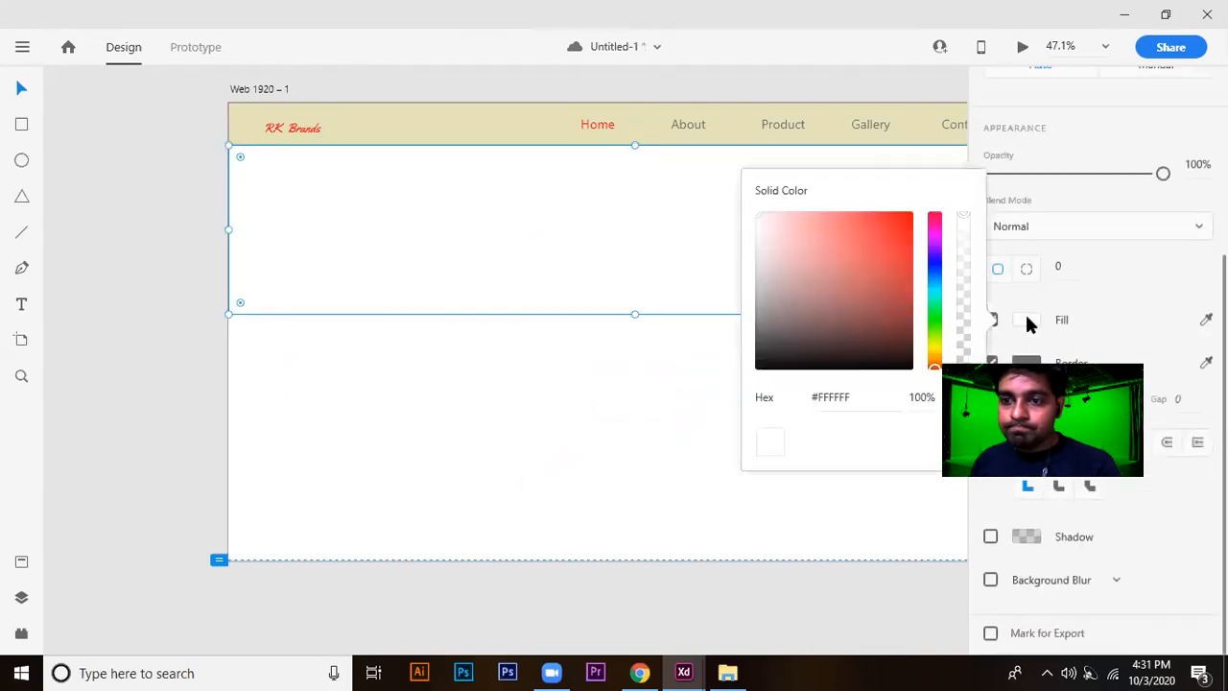
{"action": "left_click", "coordinate": [846, 270]}
{"action": "left_click_drag", "start_coordinate": [843, 286], "coordinate": [923, 209]}
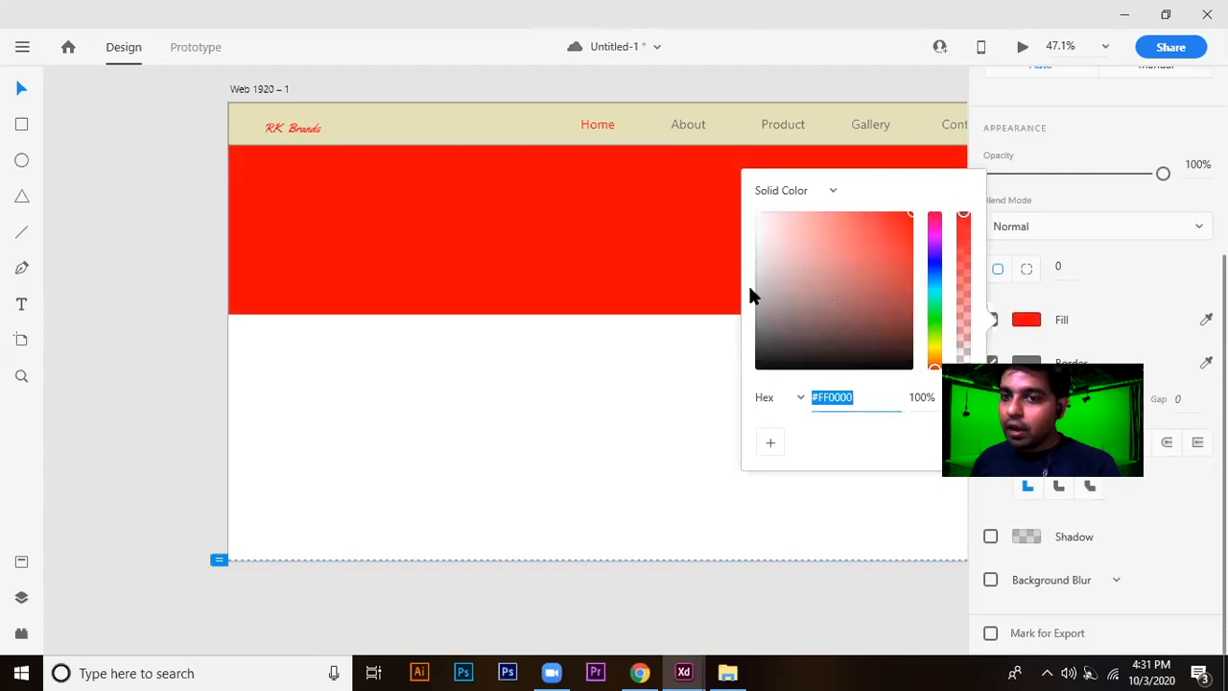
{"action": "left_click", "coordinate": [582, 378]}
Import the café counter photo 1.jpg, align it at X 0, Y 100 and enlarge it to 1920 by 1078.5.
{"action": "left_click", "coordinate": [672, 274]}
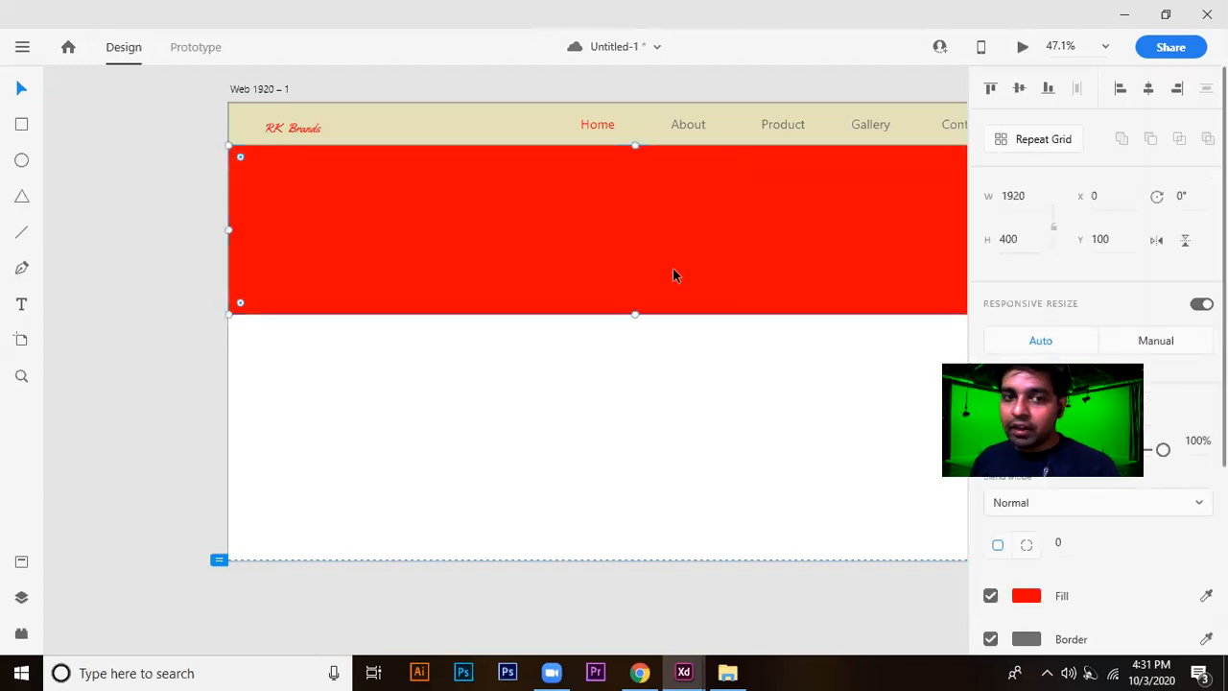
{"action": "left_click_drag", "start_coordinate": [740, 411], "coordinate": [629, 430]}
{"action": "left_click", "coordinate": [23, 48]}
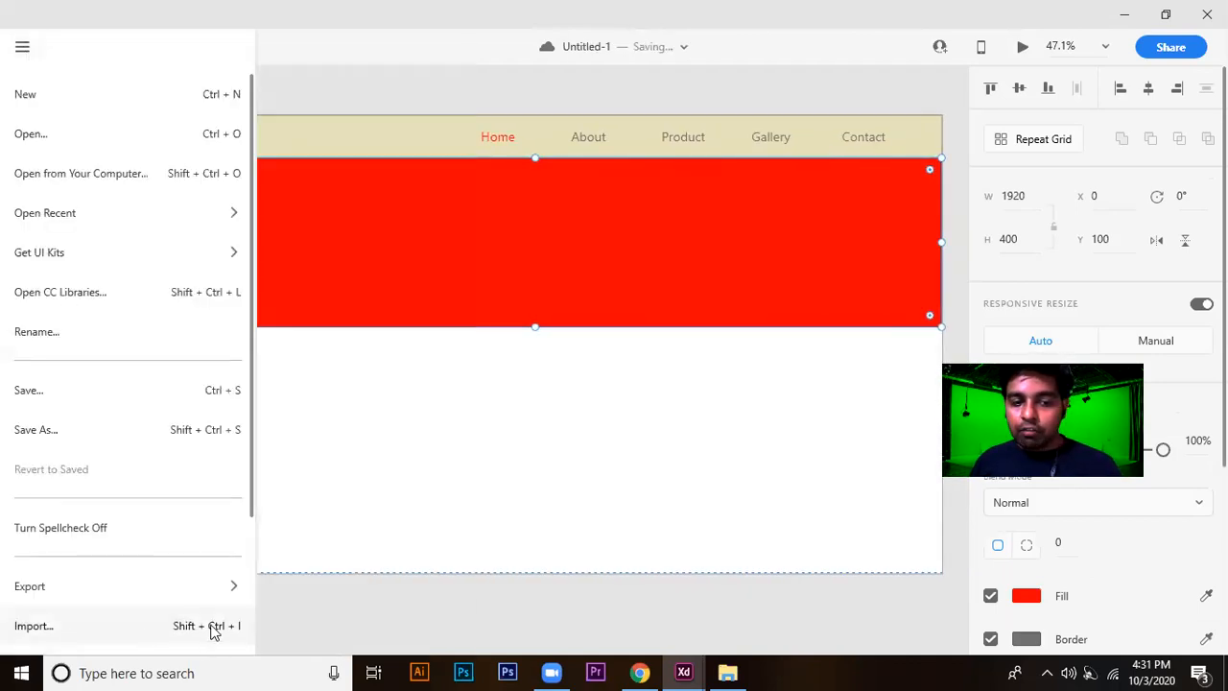
{"action": "left_click", "coordinate": [213, 632]}
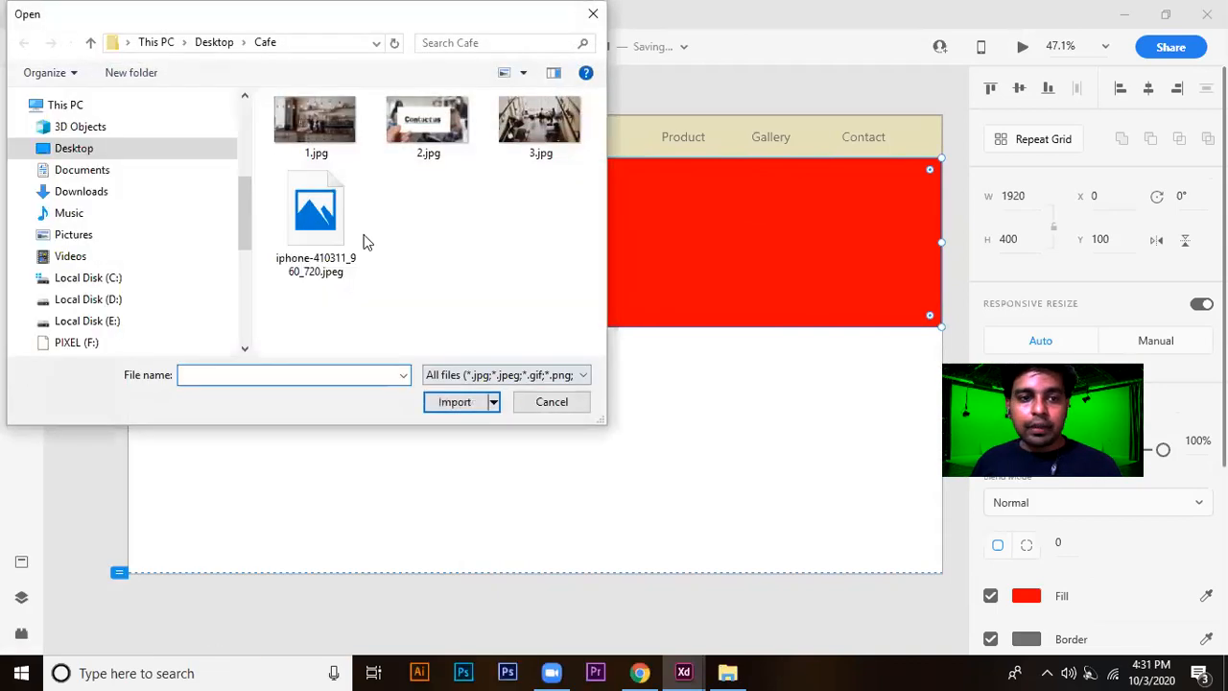
{"action": "double_click", "coordinate": [312, 134]}
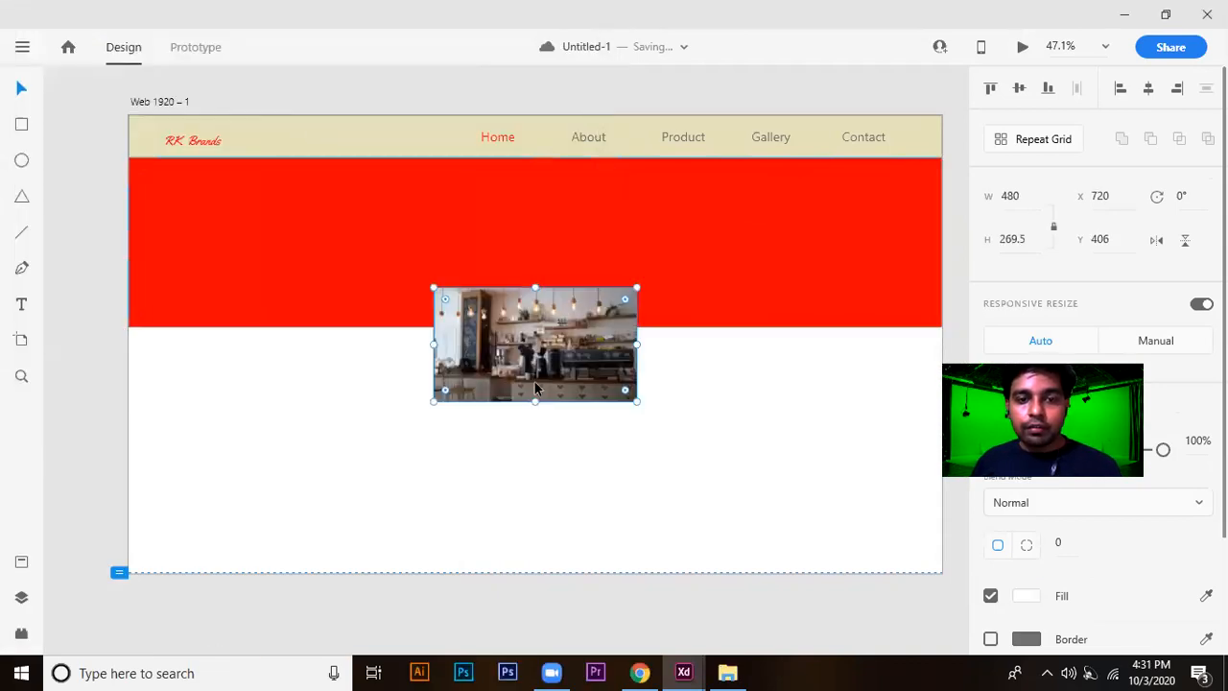
{"action": "left_click_drag", "start_coordinate": [430, 286], "coordinate": [168, 202]}
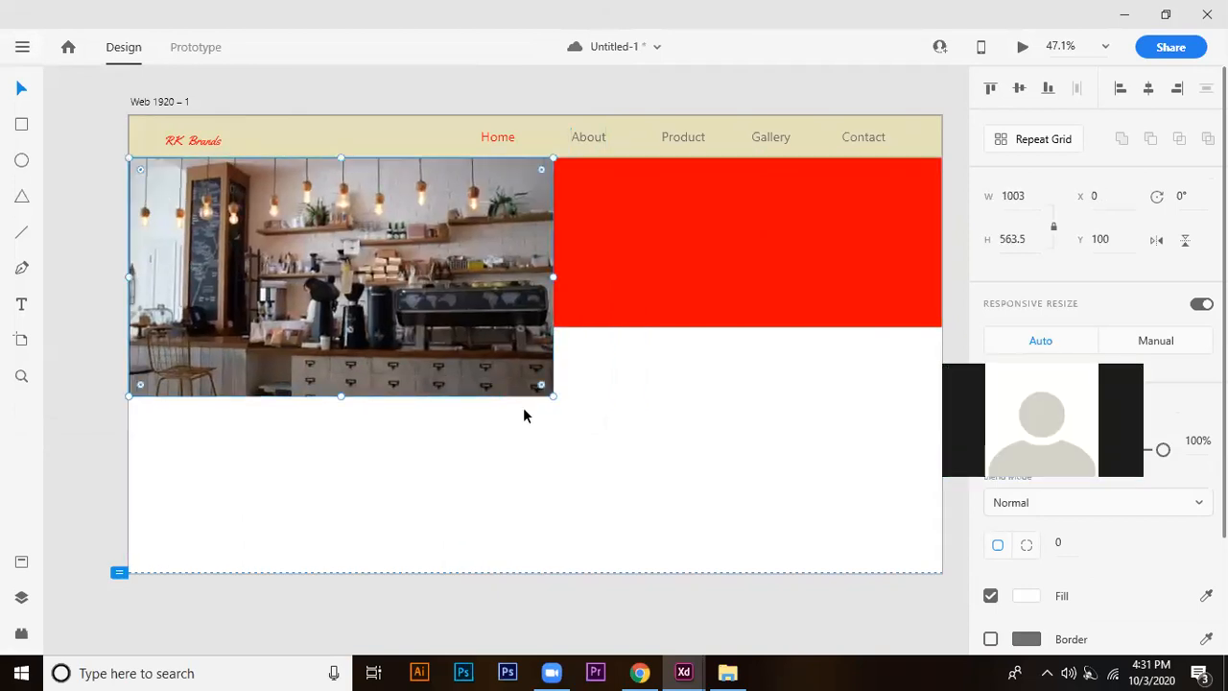
{"action": "left_click_drag", "start_coordinate": [547, 400], "coordinate": [431, 593]}
Send the café counter photo backward, behind the red rectangle.
{"action": "right_click", "coordinate": [358, 287]}
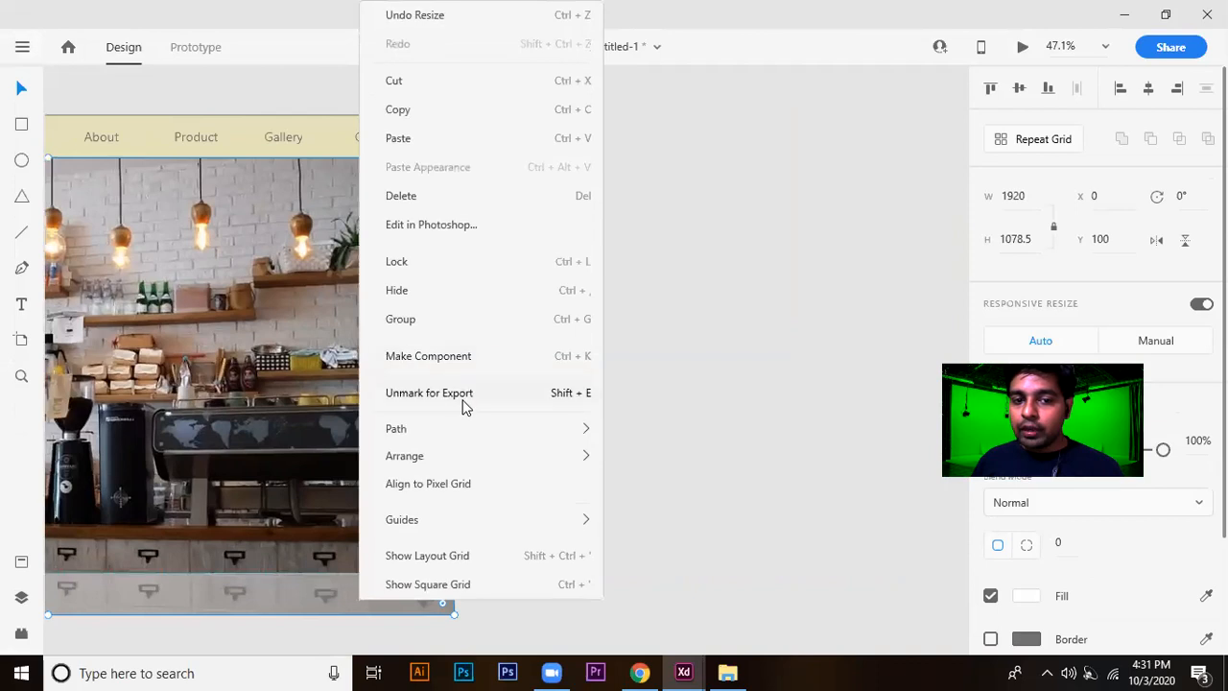
{"action": "mouse_move", "coordinate": [483, 466]}
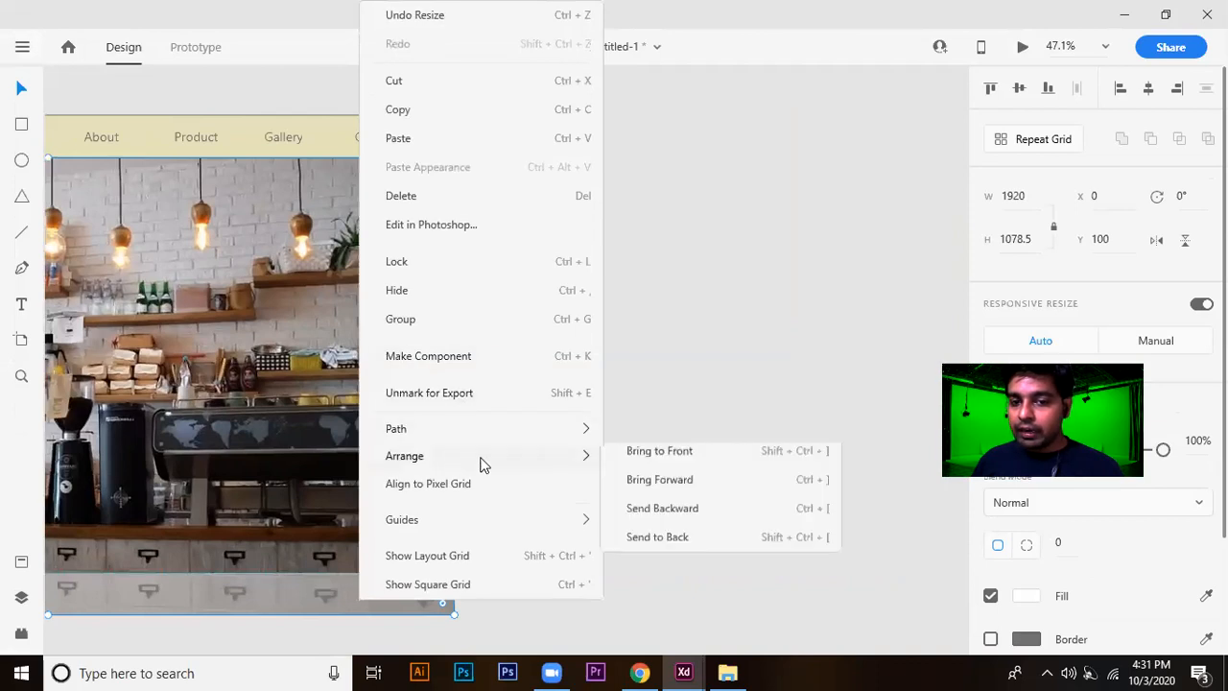
{"action": "left_click", "coordinate": [682, 523]}
Mask the café counter photo with the red rectangle to form a full-width banner below the header.
{"action": "left_click_drag", "start_coordinate": [496, 381], "coordinate": [1011, 293]}
{"action": "scroll", "coordinate": [854, 206], "scroll_direction": "up", "scroll_amount": 1}
{"action": "left_click", "coordinate": [645, 194], "text": "shift"}
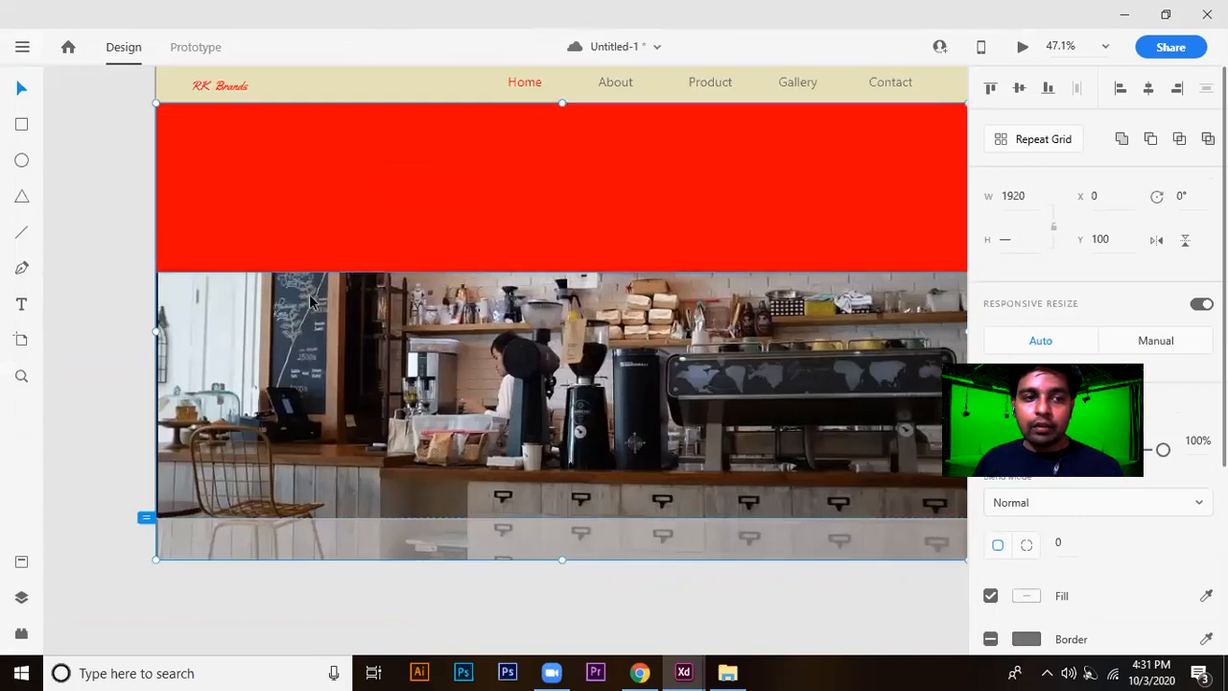
{"action": "left_click", "coordinate": [130, 245]}
{"action": "left_click", "coordinate": [336, 220]}
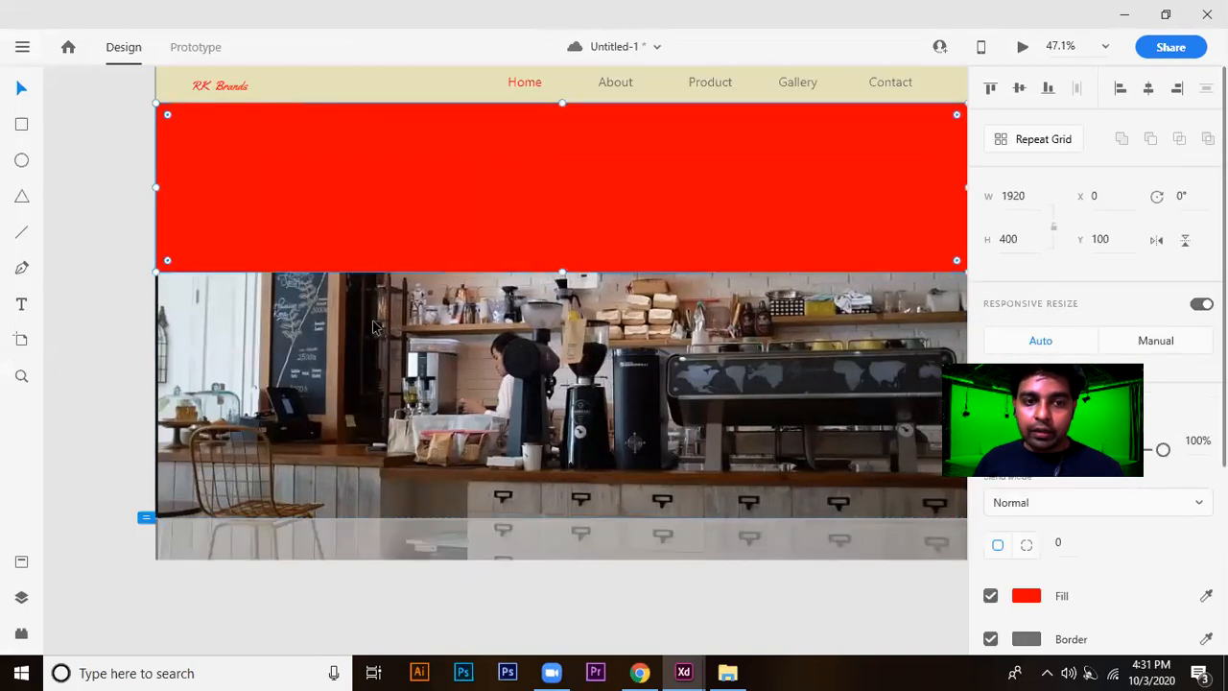
{"action": "left_click", "coordinate": [391, 397], "text": "shift"}
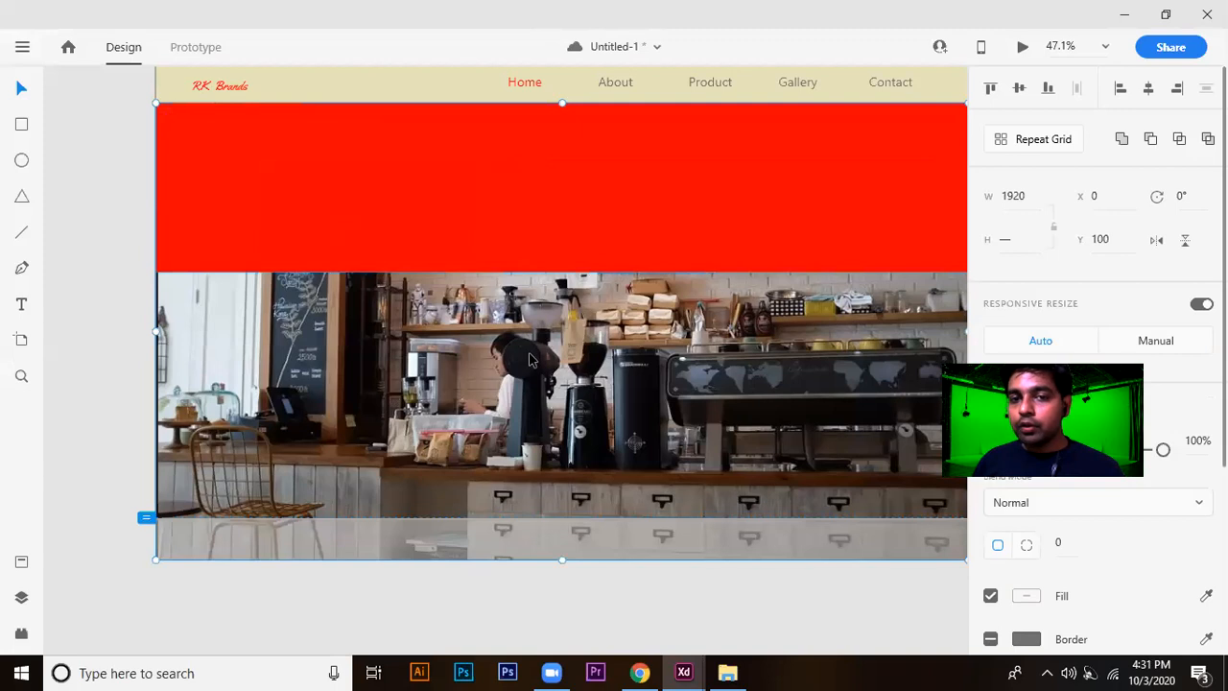
{"action": "right_click", "coordinate": [682, 229]}
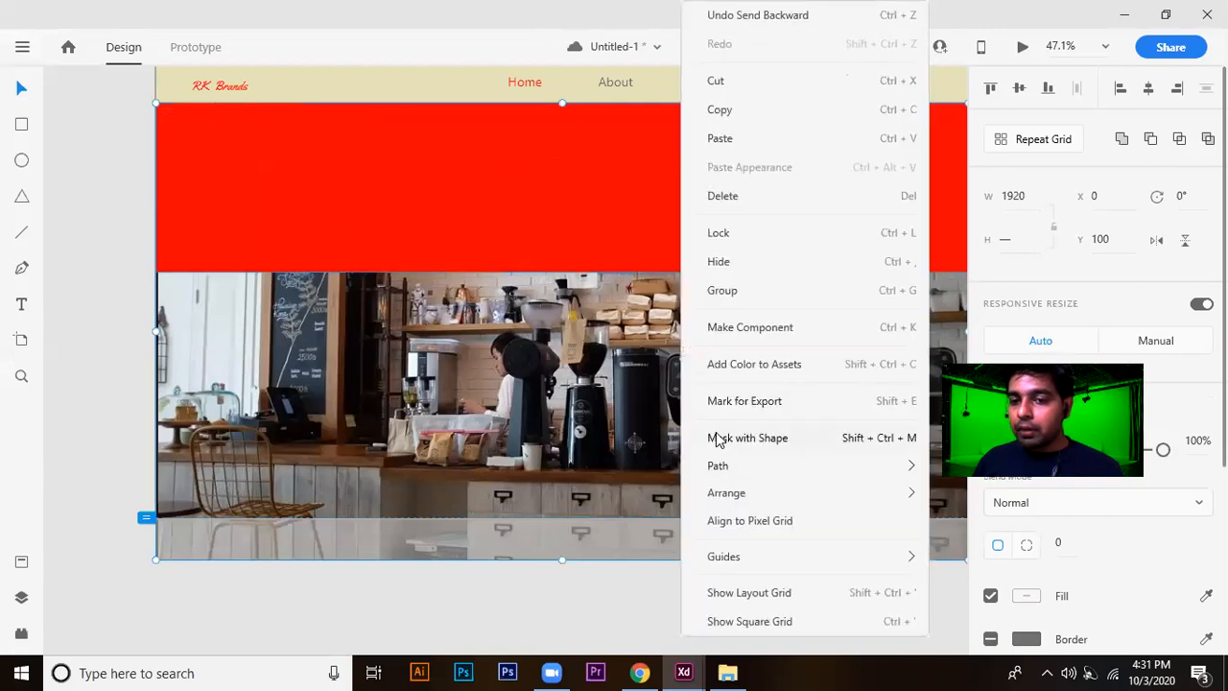
{"action": "left_click", "coordinate": [827, 444]}
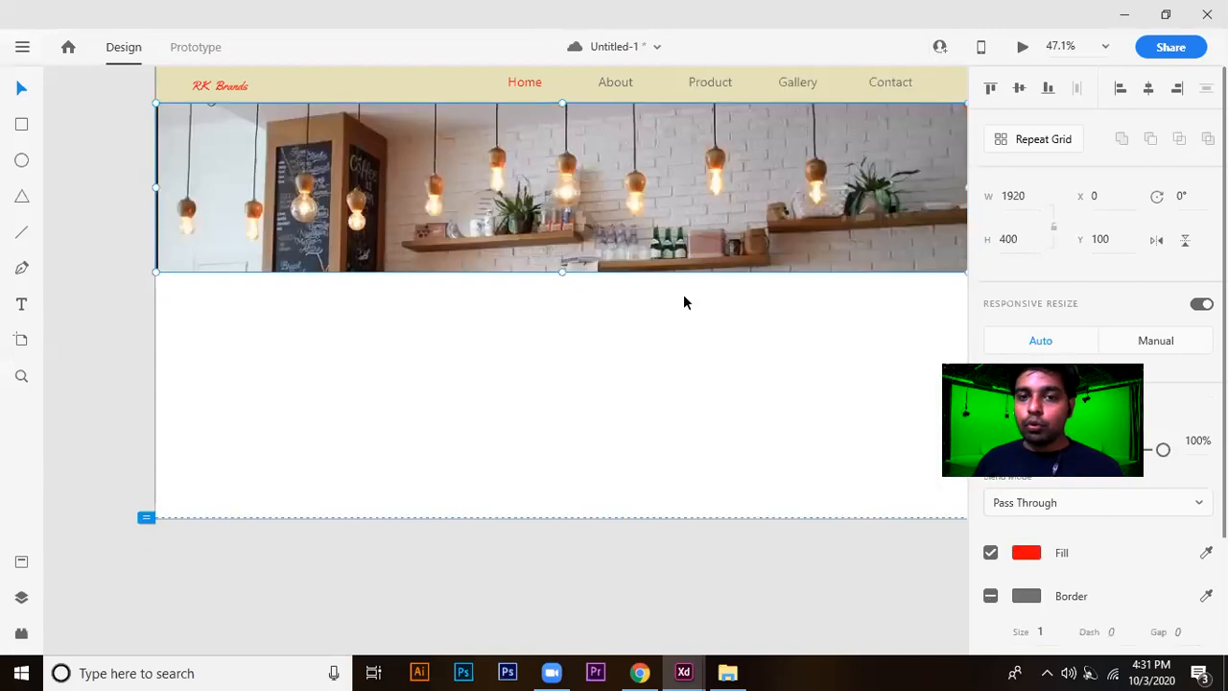
{"action": "scroll", "coordinate": [598, 287], "scroll_direction": "down", "scroll_amount": 2}
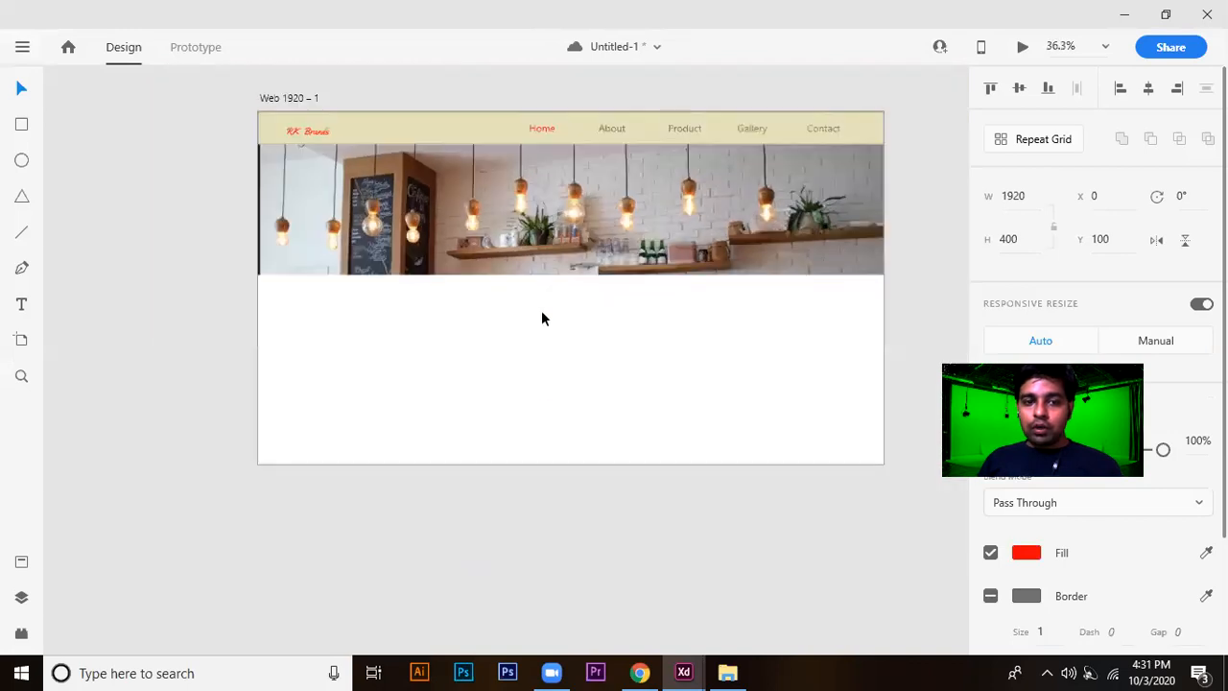
{"action": "left_click", "coordinate": [192, 275]}
Shift the masked banner slightly right to about X 8, keeping it at Y 100.
{"action": "scroll", "coordinate": [237, 160], "scroll_direction": "up", "scroll_amount": 5}
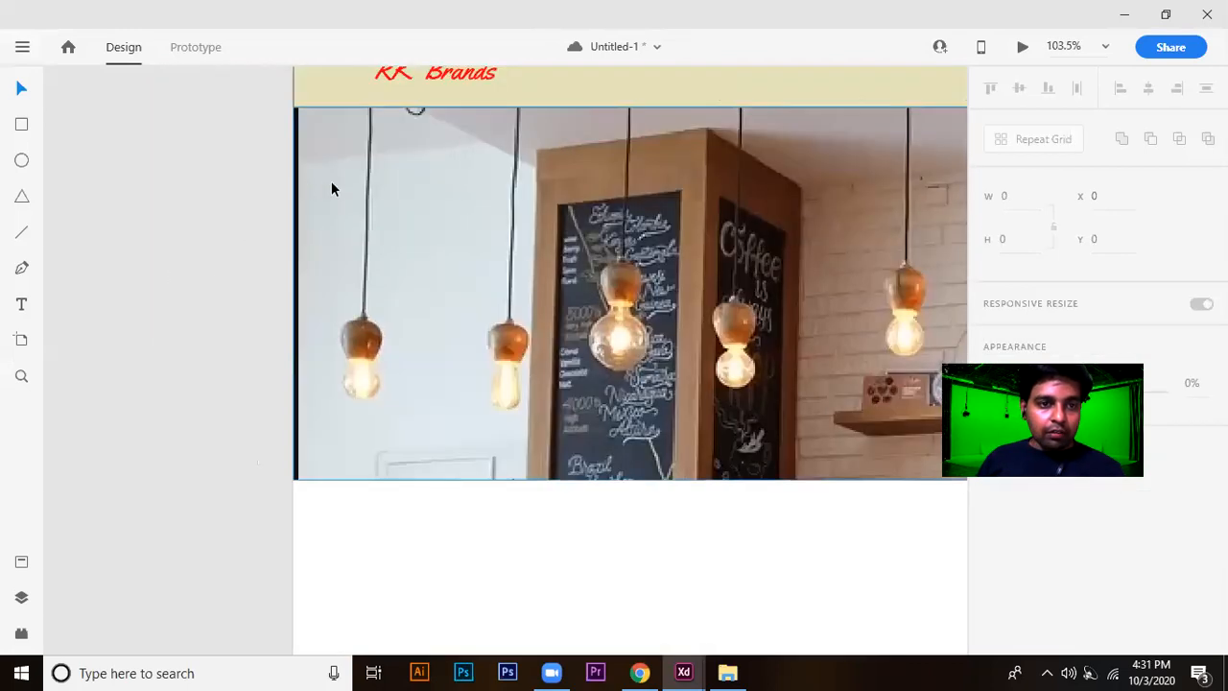
{"action": "left_click", "coordinate": [328, 181]}
{"action": "left_click_drag", "start_coordinate": [331, 182], "coordinate": [337, 184]}
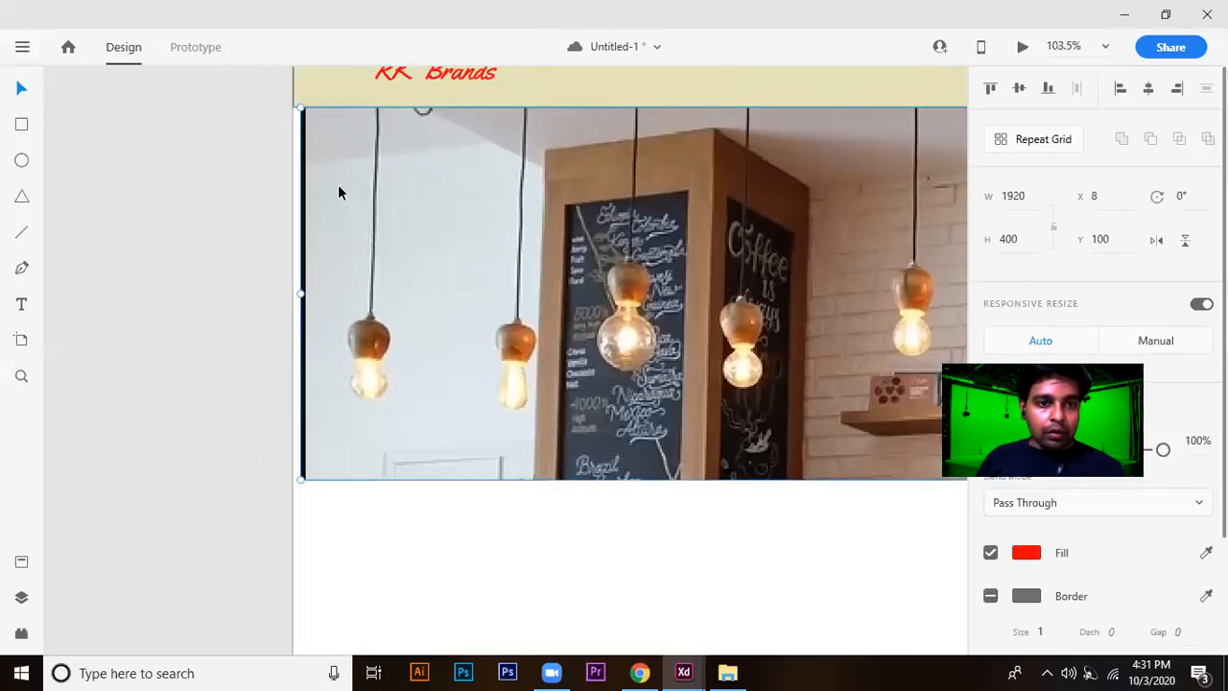
Shift the photo inside the banner's mask slightly left to hide the dark strip along its left edge.
{"action": "double_click", "coordinate": [338, 184]}
{"action": "scroll", "coordinate": [296, 295], "scroll_direction": "up", "scroll_amount": 1}
{"action": "scroll", "coordinate": [300, 301], "scroll_direction": "up", "scroll_amount": 9}
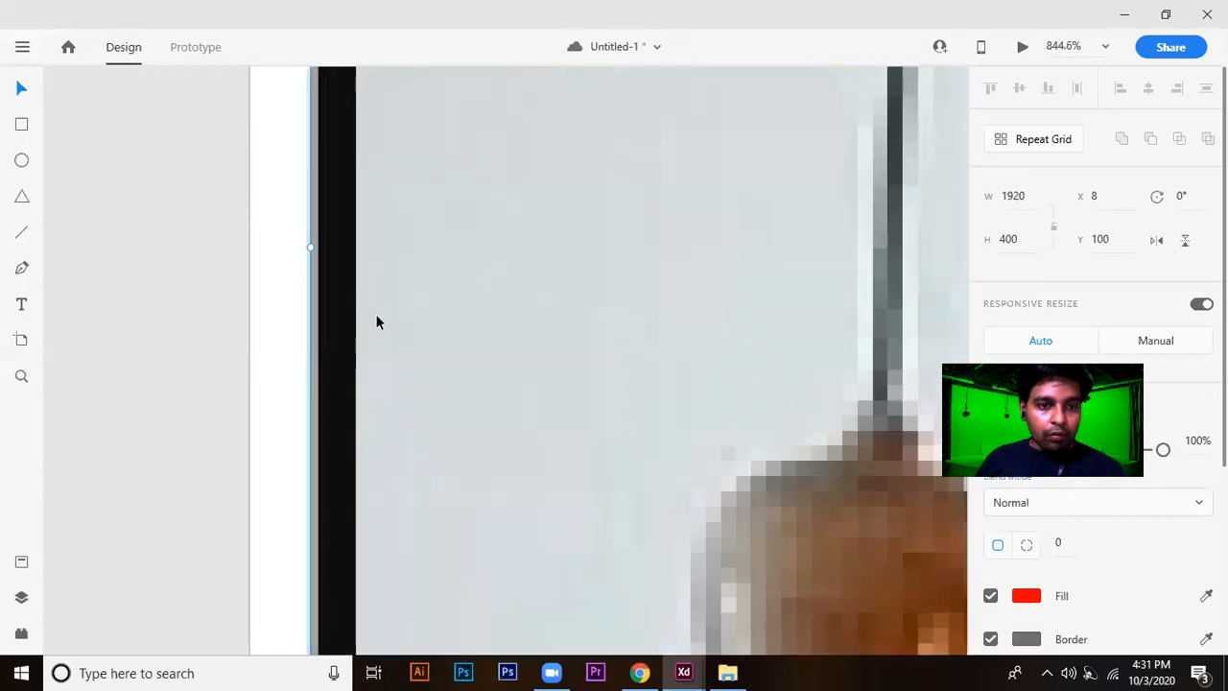
{"action": "left_click", "coordinate": [375, 320]}
{"action": "scroll", "coordinate": [483, 327], "scroll_direction": "down", "scroll_amount": 10}
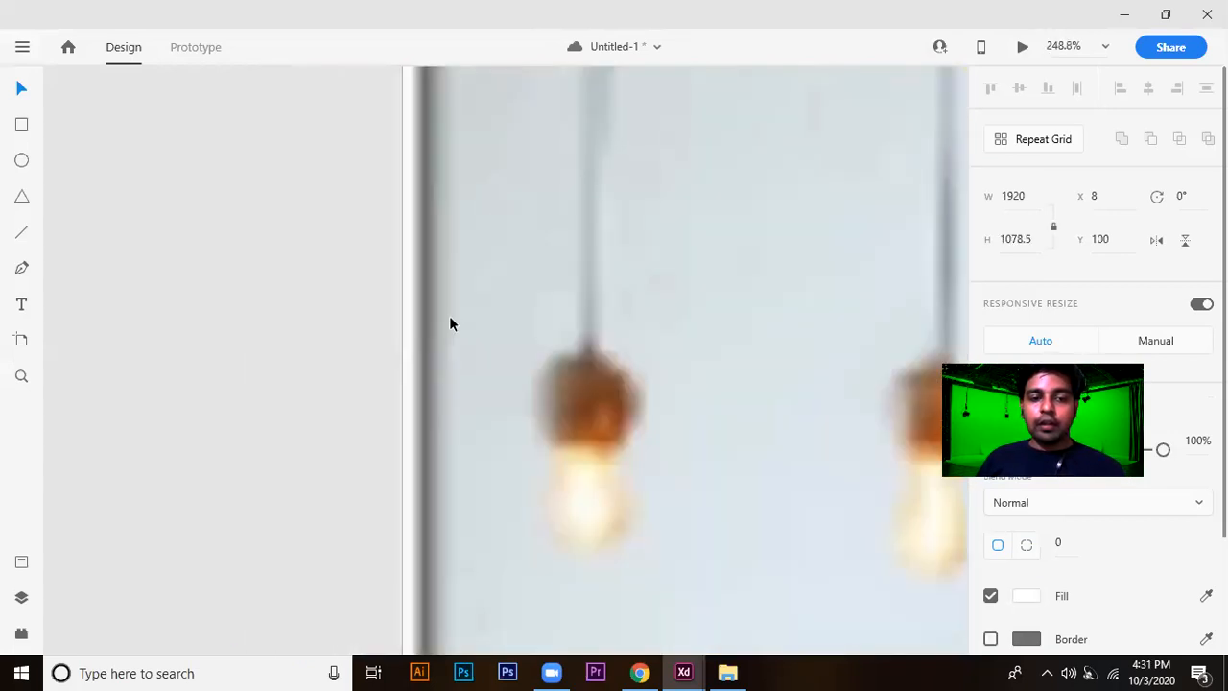
{"action": "left_click_drag", "start_coordinate": [483, 323], "coordinate": [477, 323]}
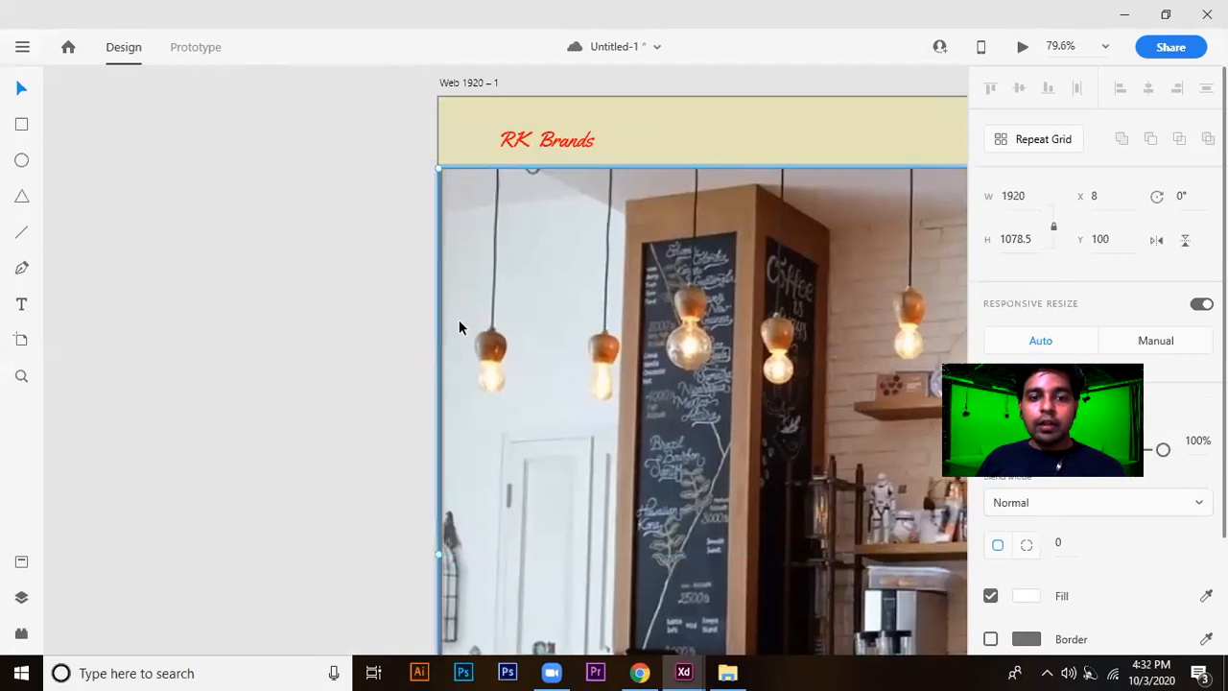
{"action": "scroll", "coordinate": [451, 322], "scroll_direction": "down", "scroll_amount": 4}
{"action": "scroll", "coordinate": [323, 382], "scroll_direction": "down", "scroll_amount": 1}
{"action": "left_click", "coordinate": [288, 401]}
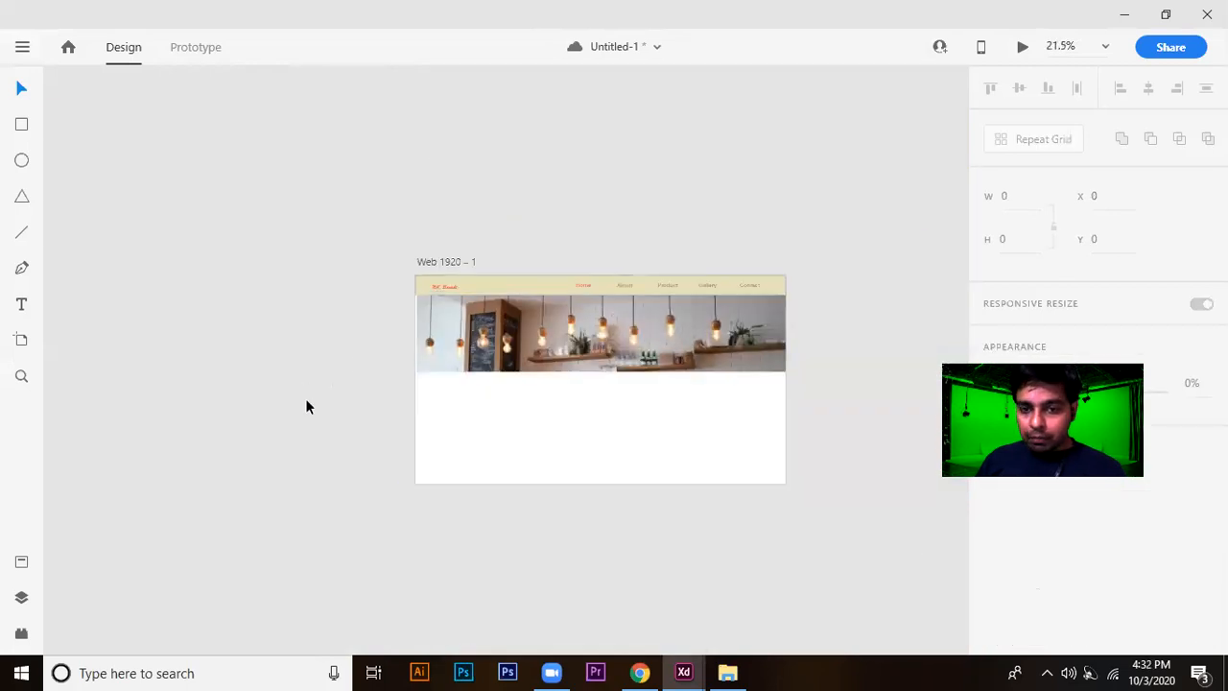
Reposition the café photo upward inside the banner's mask so the coffee counter and machines fill the banner.
{"action": "scroll", "coordinate": [572, 403], "scroll_direction": "up", "scroll_amount": 2}
{"action": "double_click", "coordinate": [640, 326]}
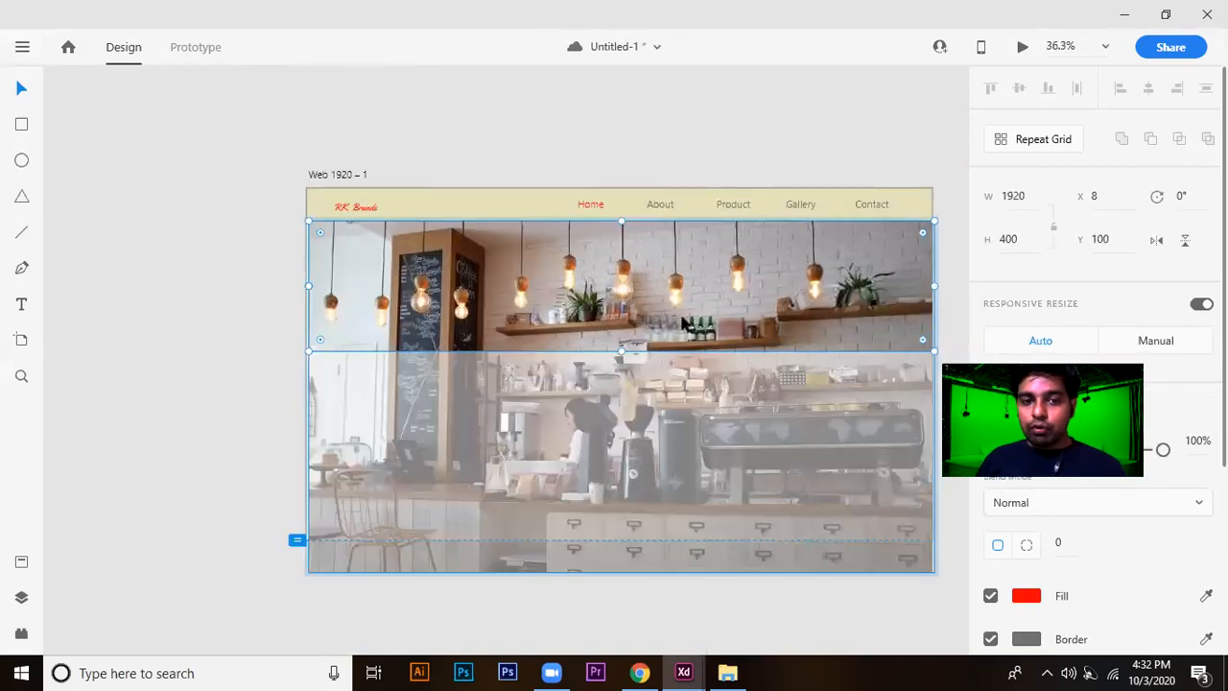
{"action": "left_click", "coordinate": [683, 322]}
{"action": "left_click_drag", "start_coordinate": [668, 351], "coordinate": [670, 190]}
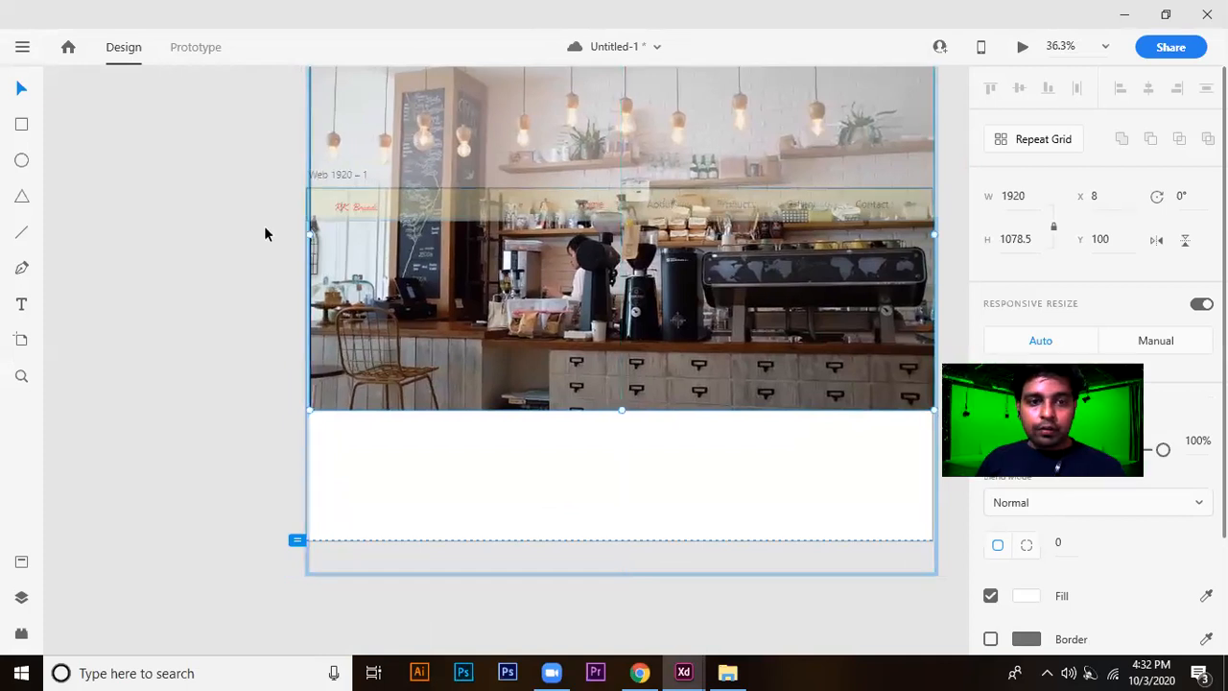
{"action": "left_click", "coordinate": [254, 228]}
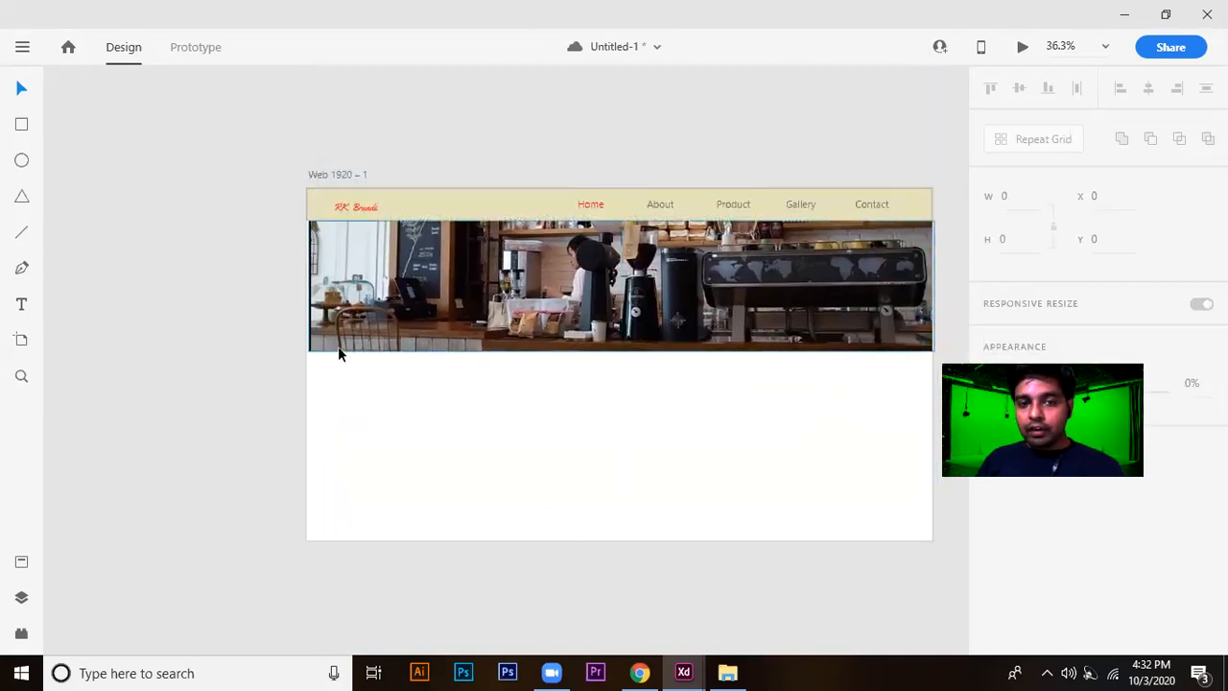
Shift the masked banner left to about X -5 and adjust its left edge to line up with the artboard's edge.
{"action": "left_click", "coordinate": [311, 261]}
{"action": "scroll", "coordinate": [311, 267], "scroll_direction": "up", "scroll_amount": 5}
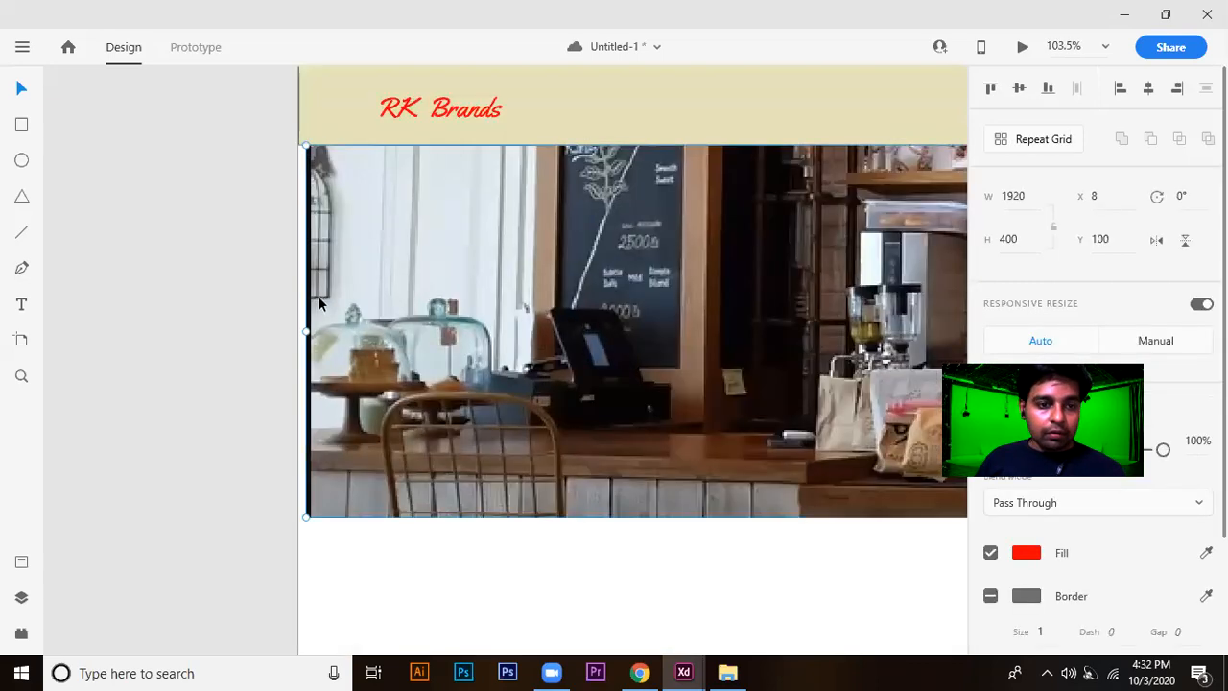
{"action": "left_click_drag", "start_coordinate": [321, 296], "coordinate": [313, 303]}
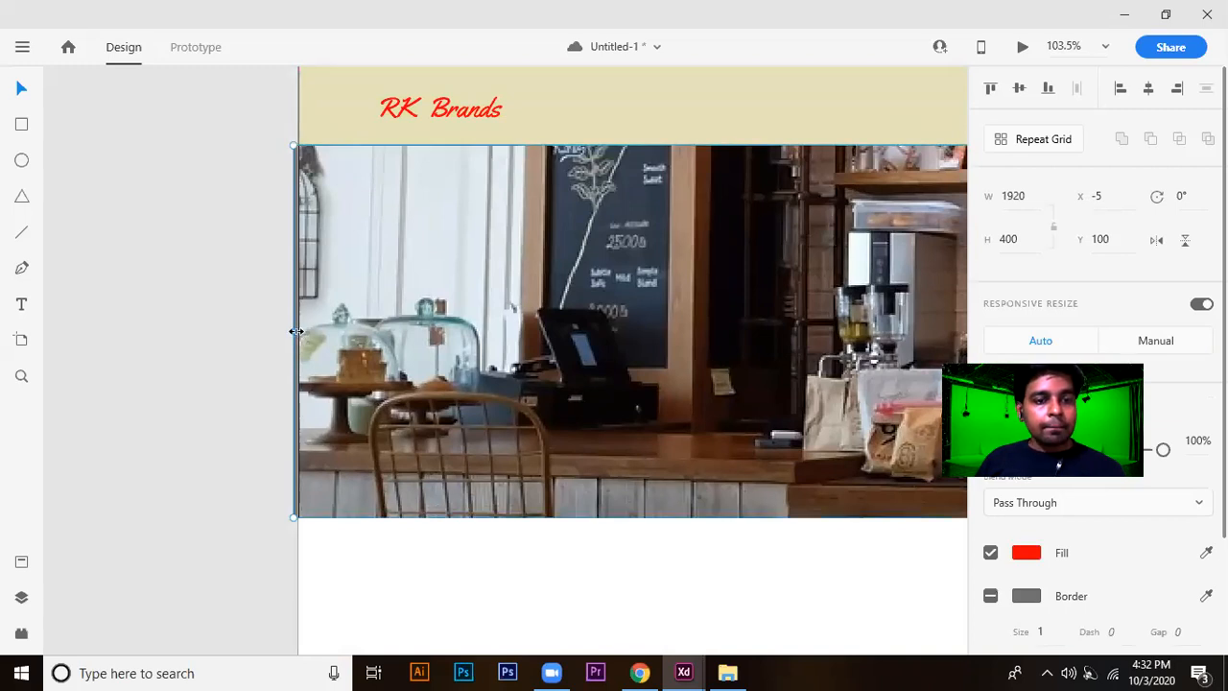
{"action": "left_click_drag", "start_coordinate": [297, 331], "coordinate": [299, 331]}
{"action": "left_click", "coordinate": [231, 340]}
Duplicate the beige header bar and place the copy at the artboard's bottom edge, at X 0, Y 981, as a footer.
{"action": "scroll", "coordinate": [230, 340], "scroll_direction": "down", "scroll_amount": 5}
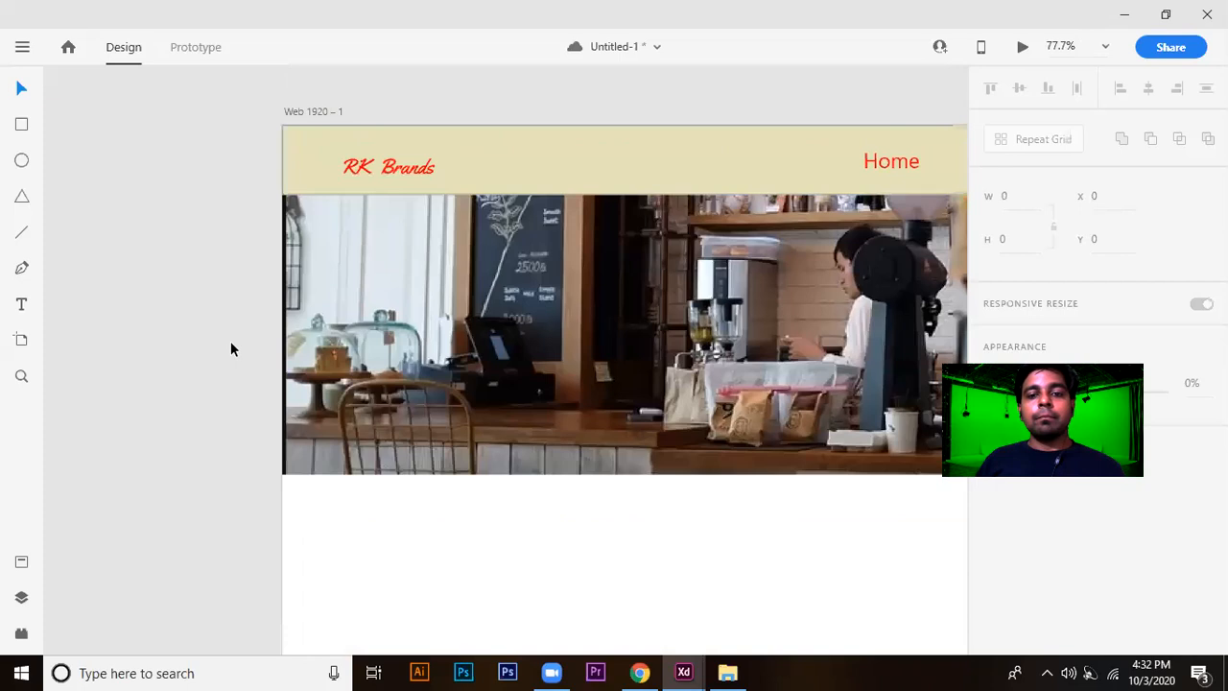
{"action": "scroll", "coordinate": [292, 374], "scroll_direction": "up", "scroll_amount": 2}
{"action": "left_click_drag", "start_coordinate": [403, 420], "coordinate": [381, 304]}
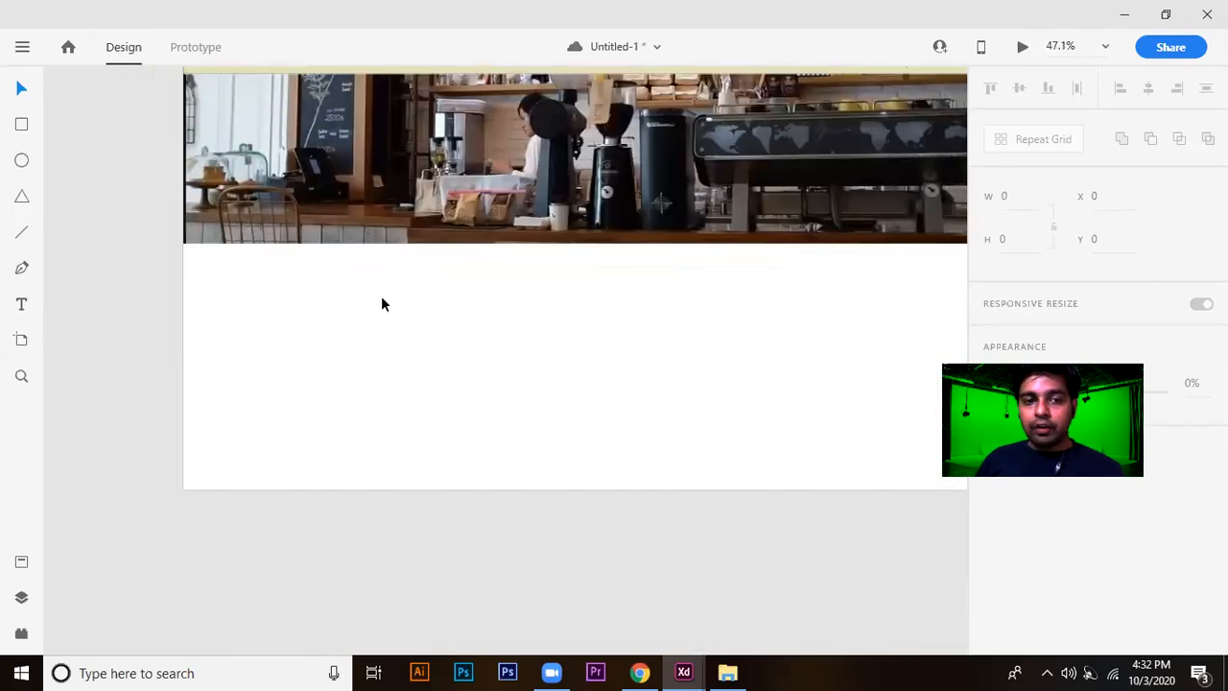
{"action": "scroll", "coordinate": [369, 414], "scroll_direction": "down", "scroll_amount": 2}
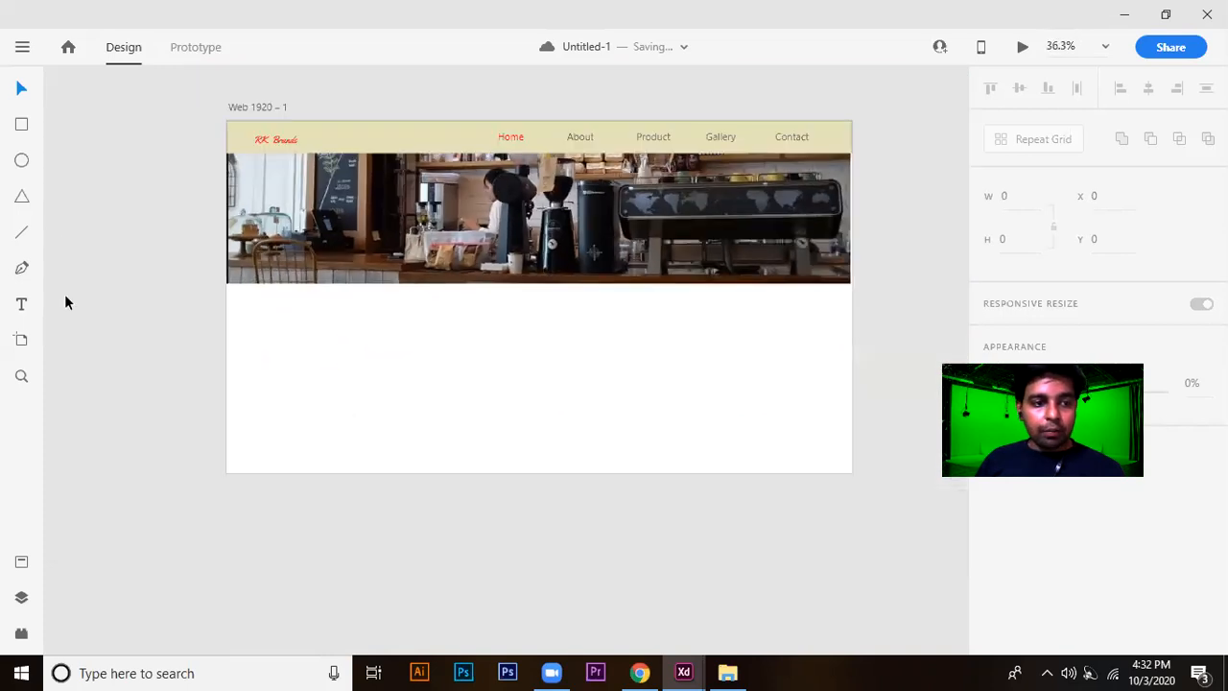
{"action": "left_click", "coordinate": [432, 144]}
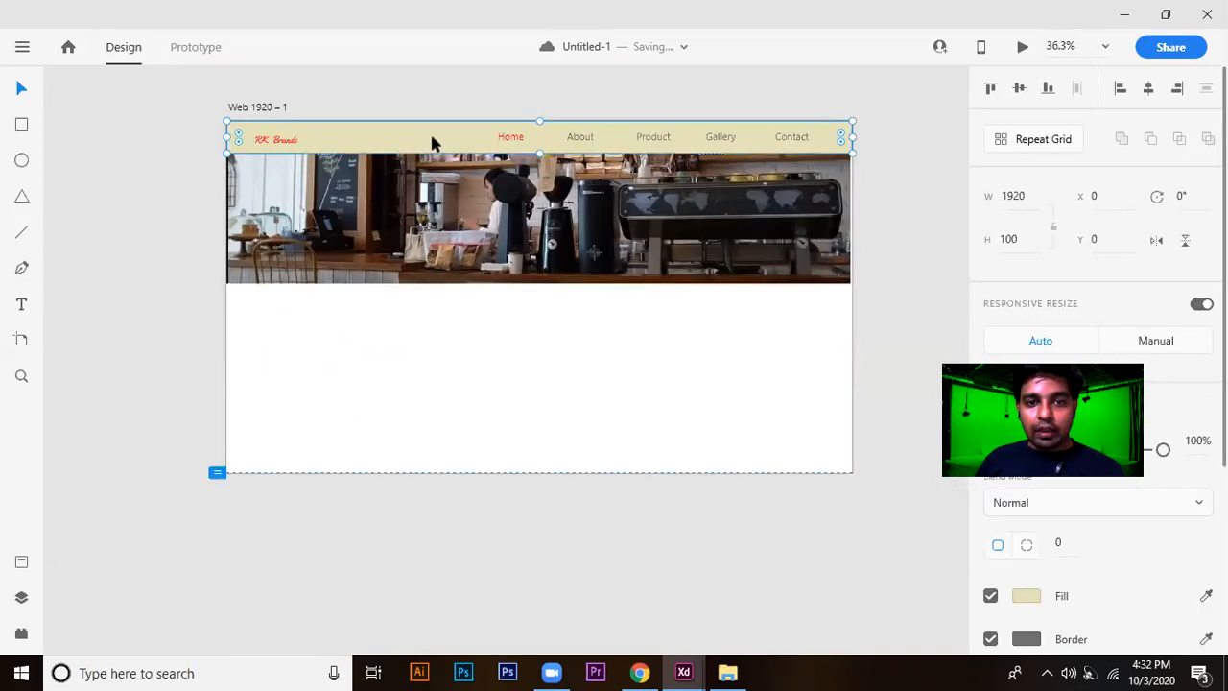
{"action": "left_click_drag", "start_coordinate": [432, 144], "coordinate": [448, 467]}
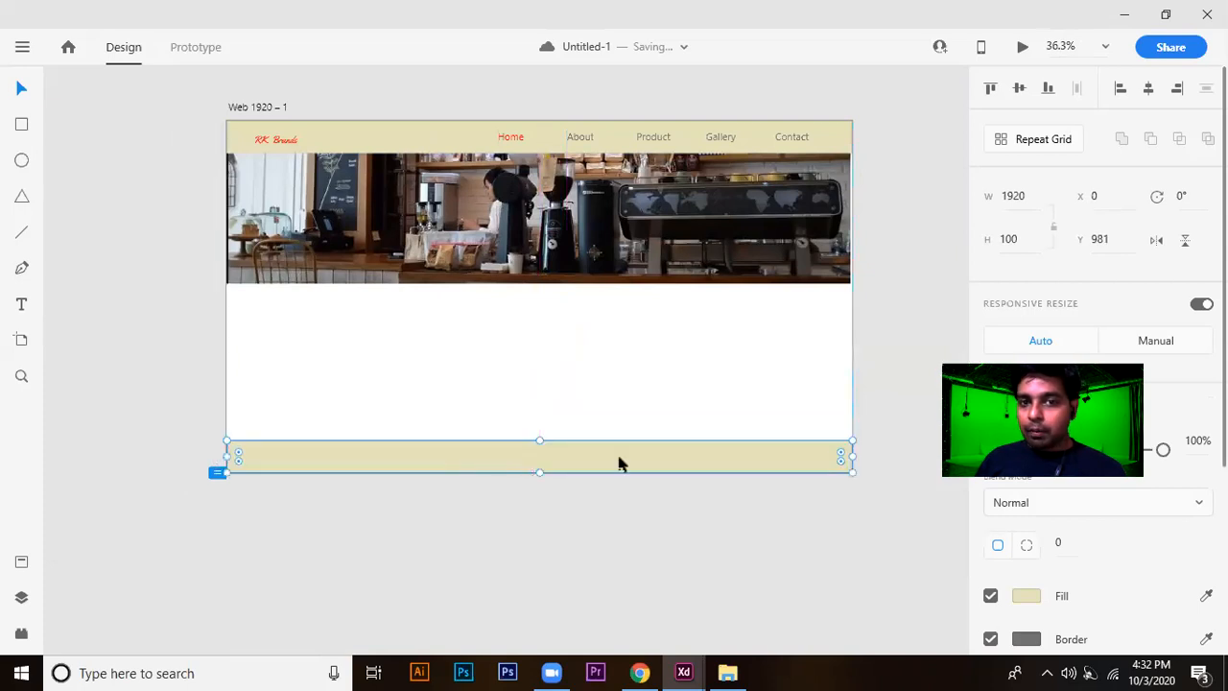
{"action": "left_click", "coordinate": [698, 493]}
Add the text '©Copyright 2020. All Rights Reserved. Design By "Your Name"' on the footer bar.
{"action": "scroll", "coordinate": [406, 466], "scroll_direction": "up", "scroll_amount": 3}
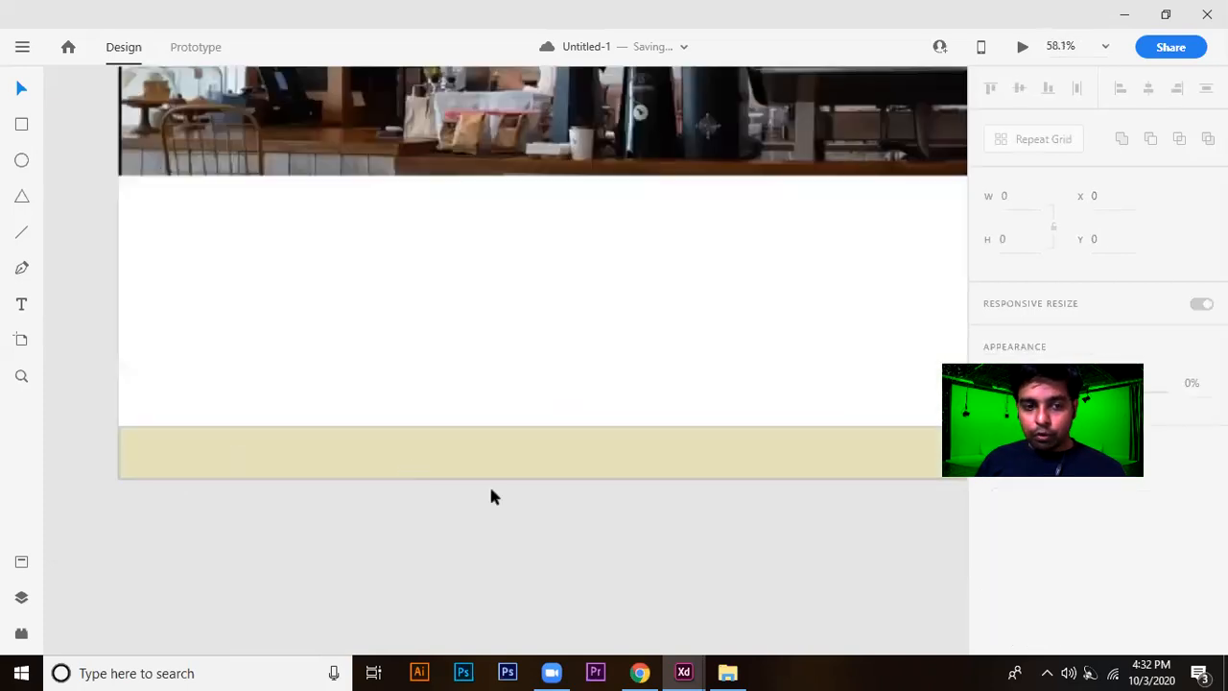
{"action": "scroll", "coordinate": [415, 432], "scroll_direction": "up", "scroll_amount": 1}
{"action": "left_click", "coordinate": [21, 305]}
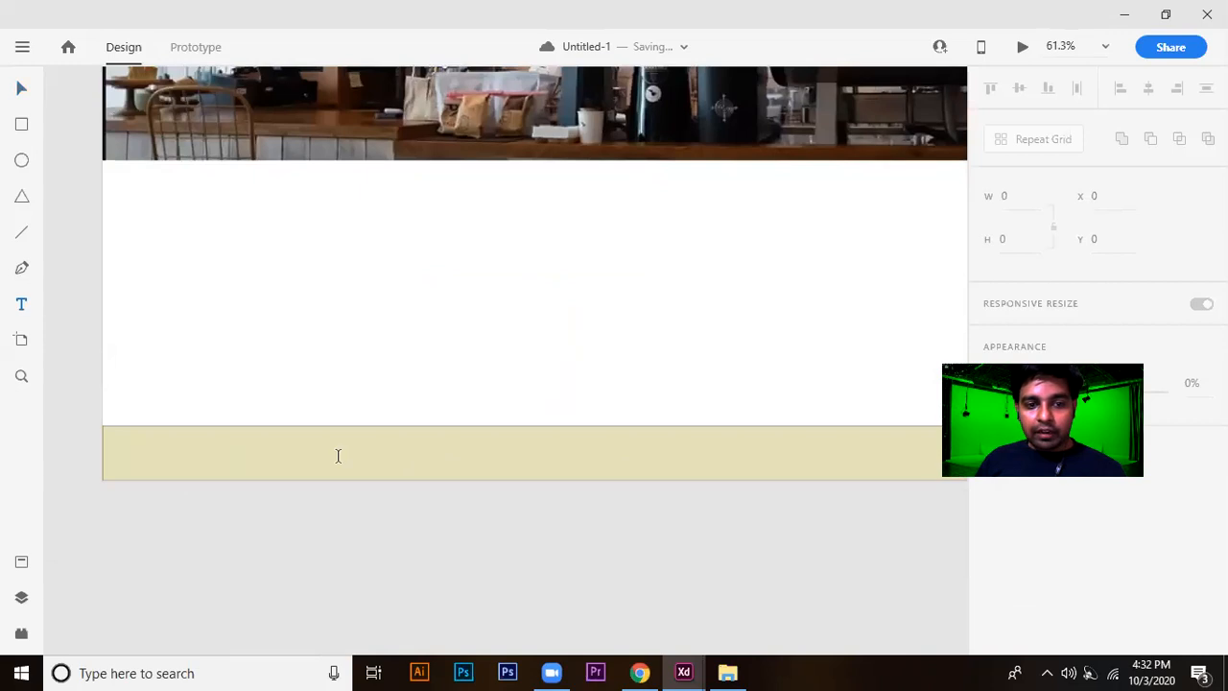
{"action": "left_click", "coordinate": [405, 457]}
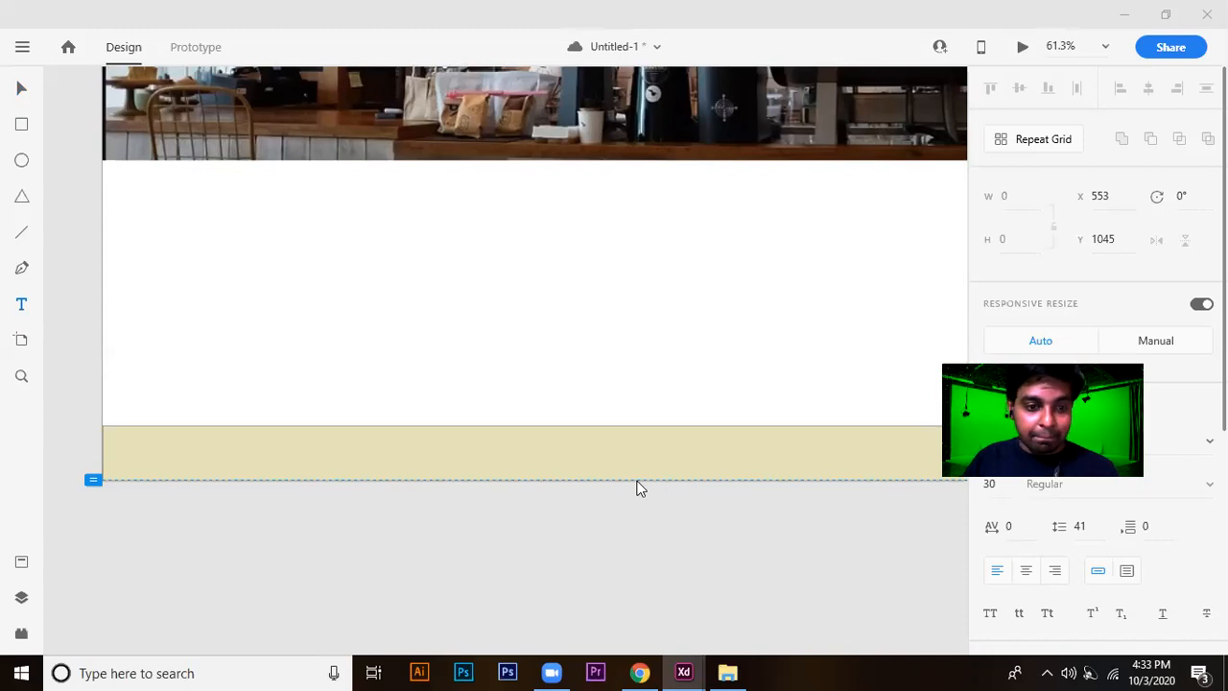
{"action": "key", "text": "Escape"}
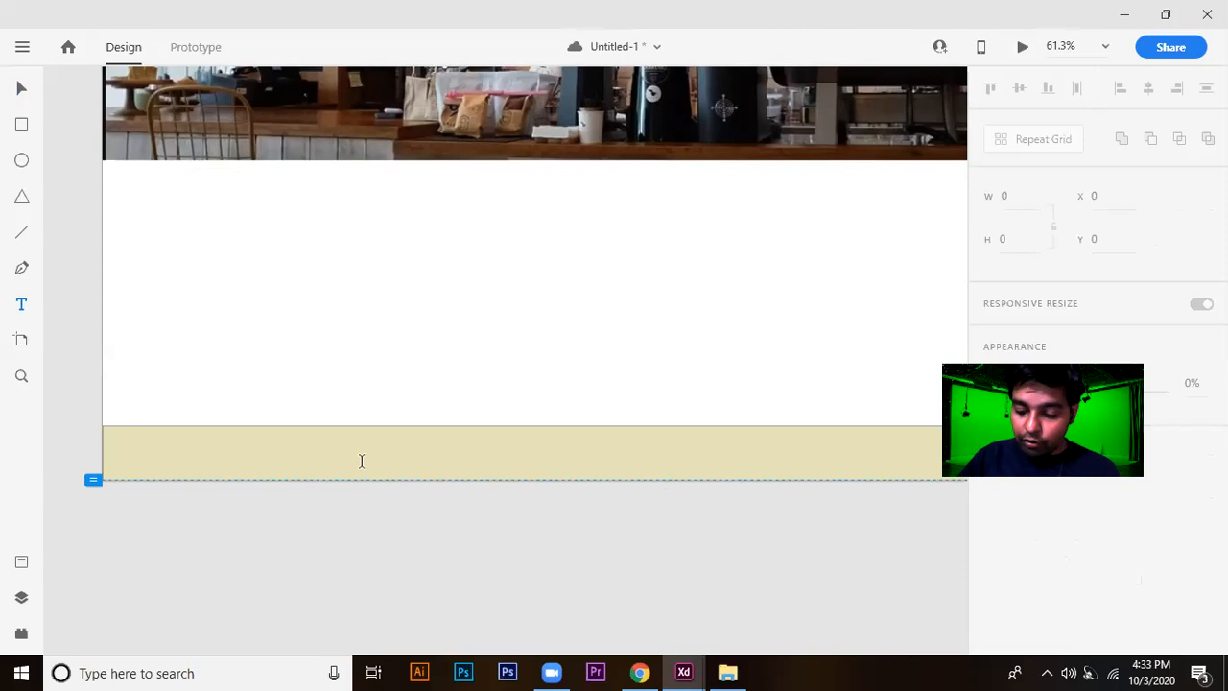
{"action": "left_click", "coordinate": [387, 448]}
{"action": "key", "text": "Escape"}
{"action": "left_click", "coordinate": [381, 448]}
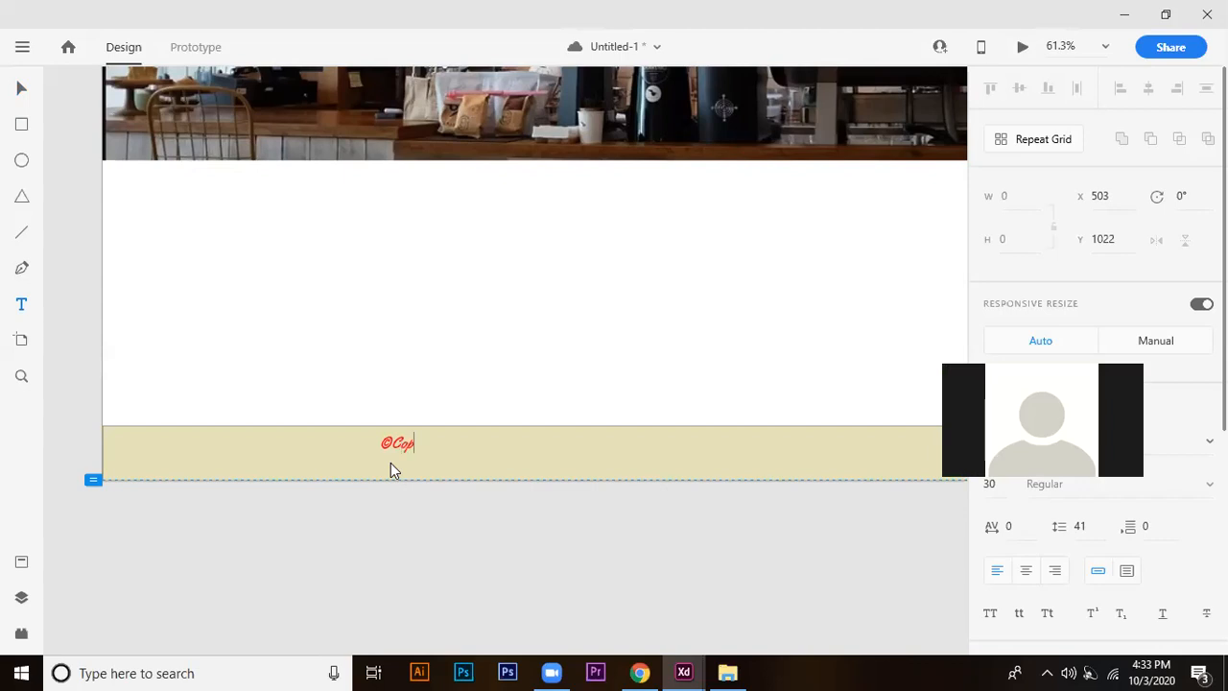
{"action": "type", "text": "right"}
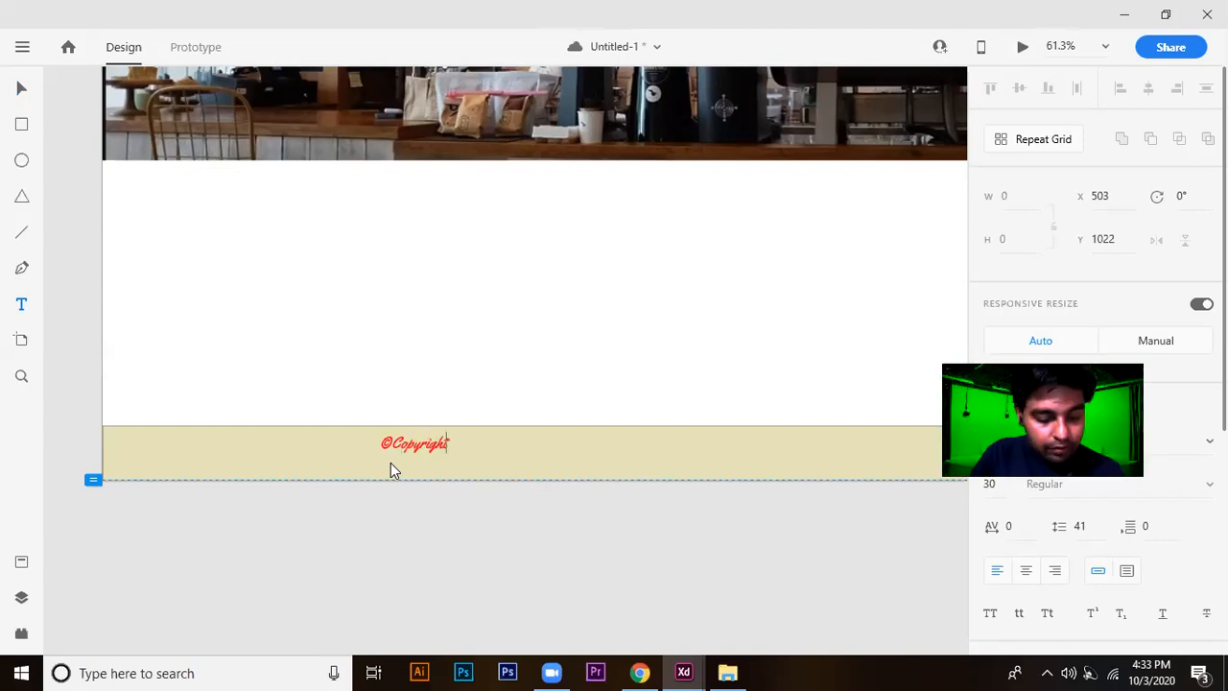
{"action": "type", "text": " 20"}
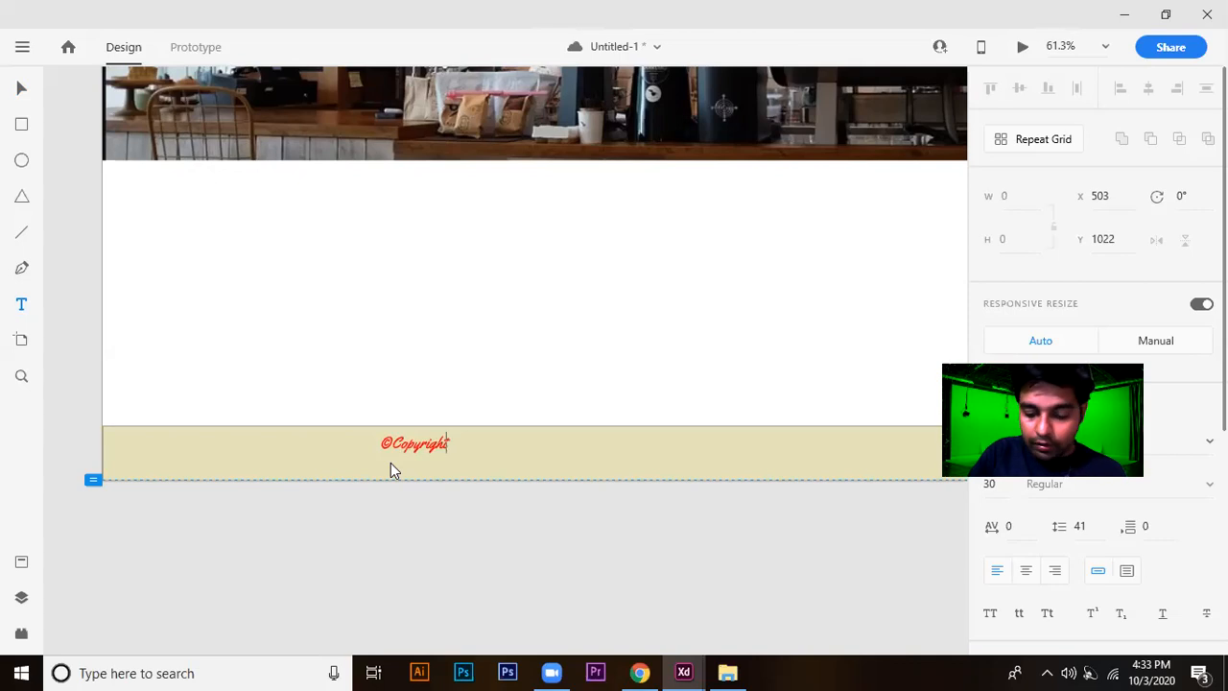
{"action": "type", "text": "20"}
{"action": "type", "text": ". A"}
{"action": "type", "text": "Rights R"}
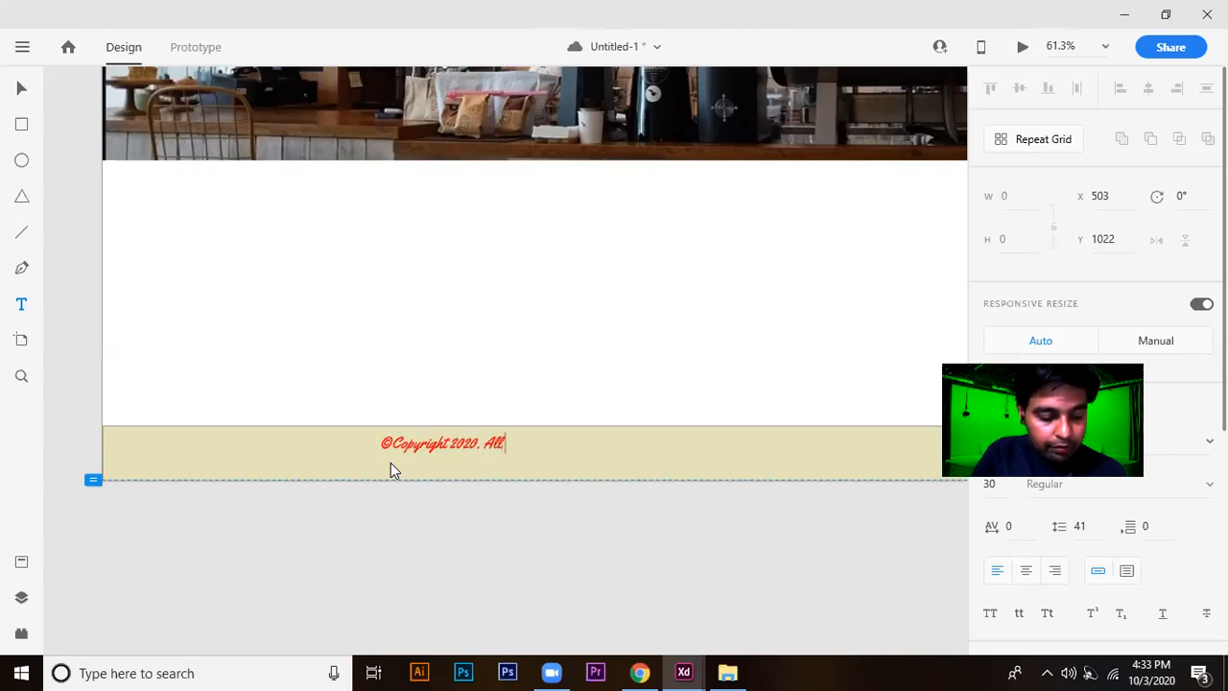
{"action": "type", "text": "eserved"}
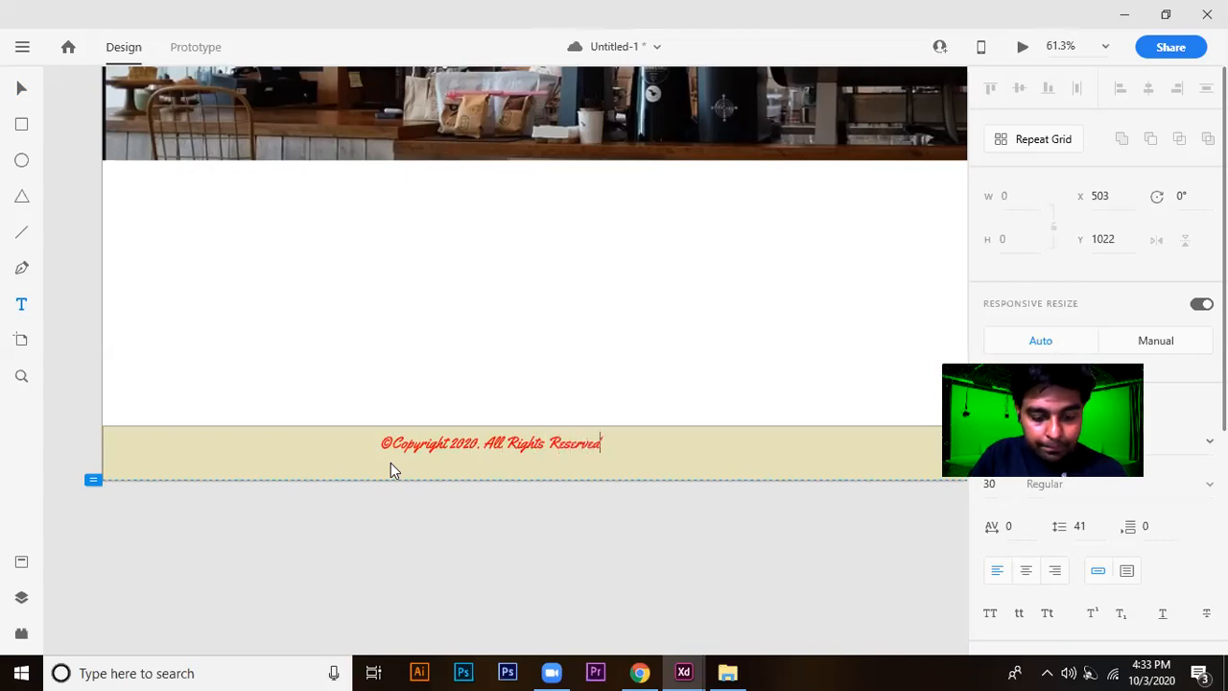
{"action": "type", "text": ". Design"}
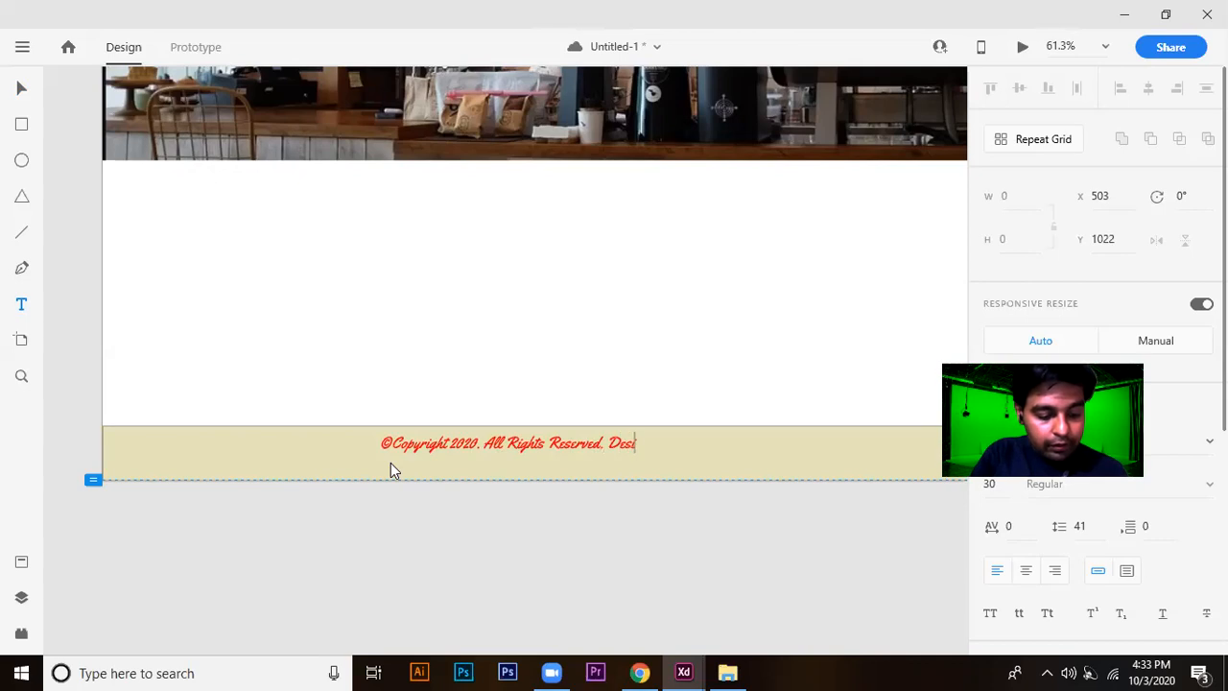
{"action": "type", "text": " By "}
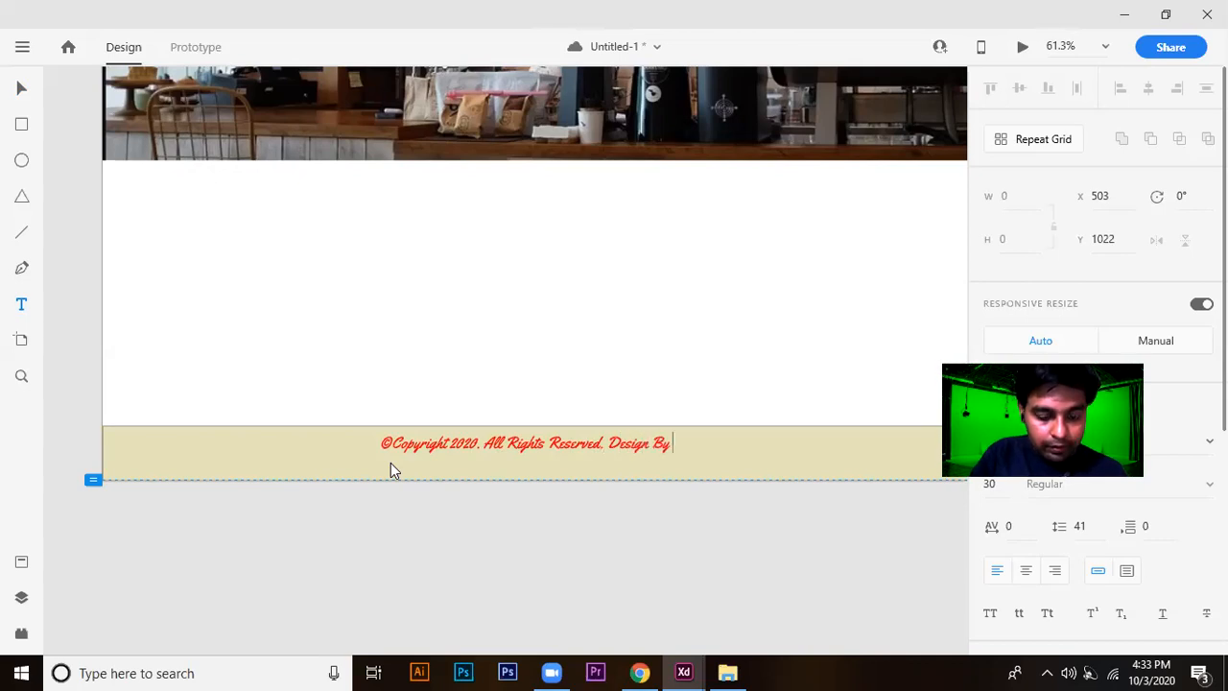
{"action": "type", "text": "\"Your Name\""}
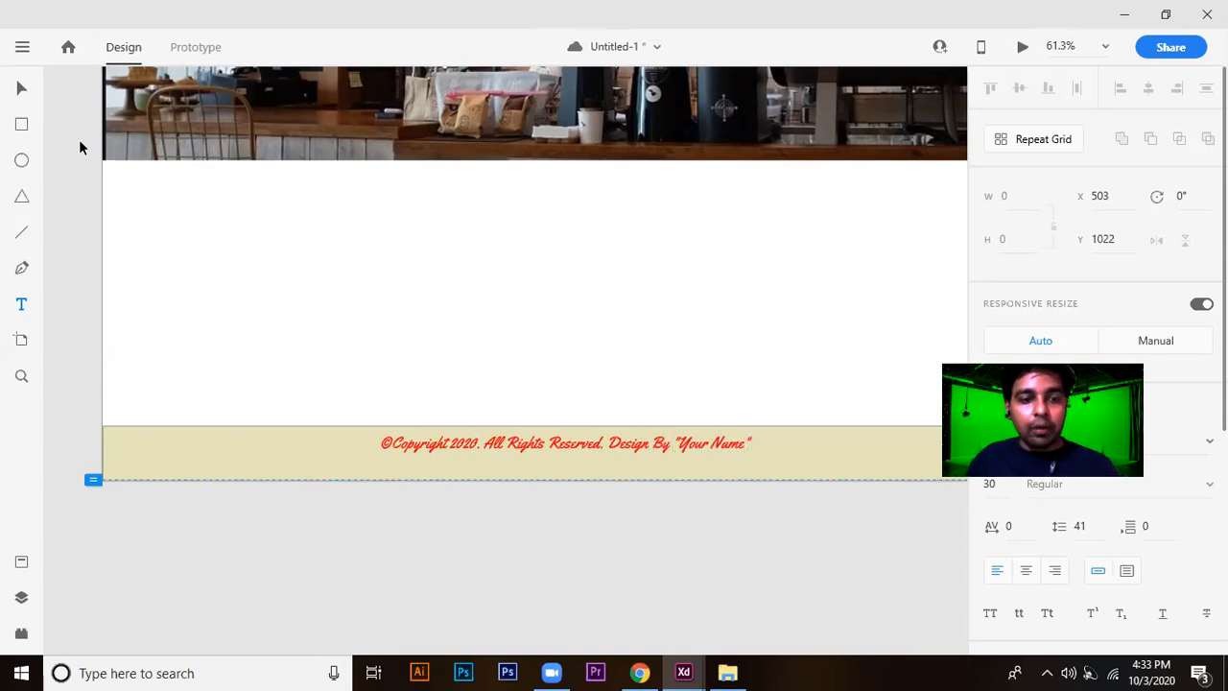
{"action": "key", "text": "Escape"}
Move the copyright line to the footer's left end at about X 41, Y 1004, and set its font size to 22.
{"action": "left_click_drag", "start_coordinate": [566, 453], "coordinate": [309, 461]}
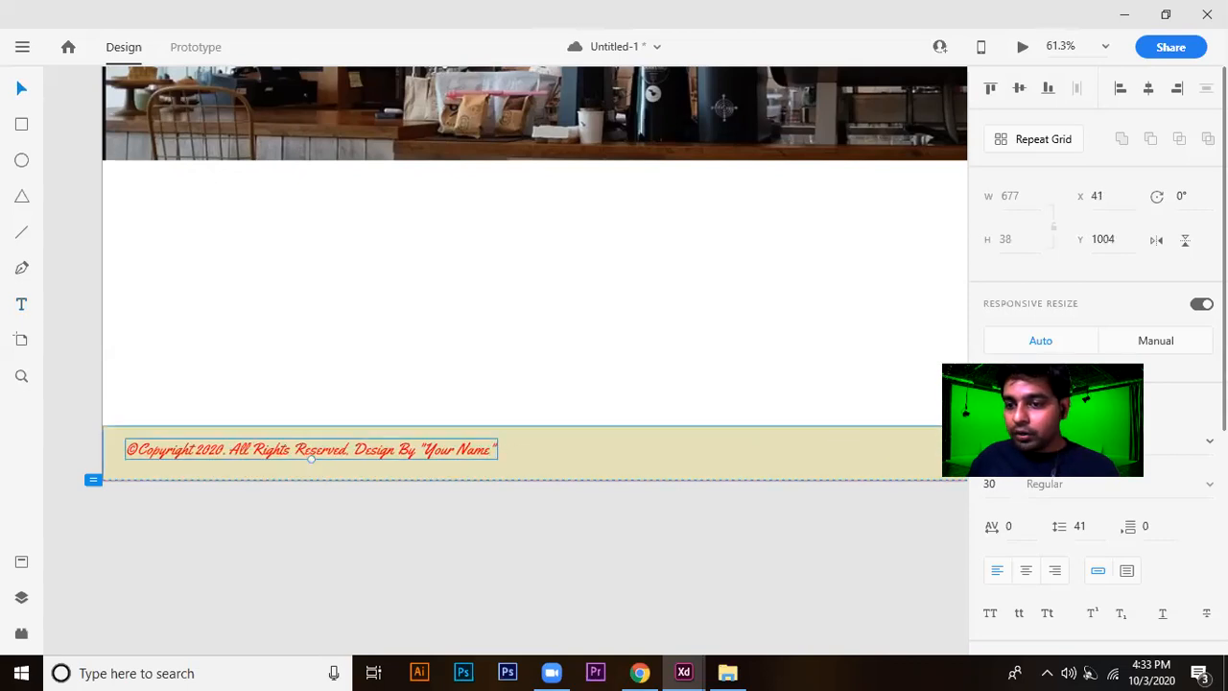
{"action": "left_click", "coordinate": [1002, 485]}
{"action": "scroll", "coordinate": [1003, 485], "scroll_direction": "down", "scroll_amount": 2}
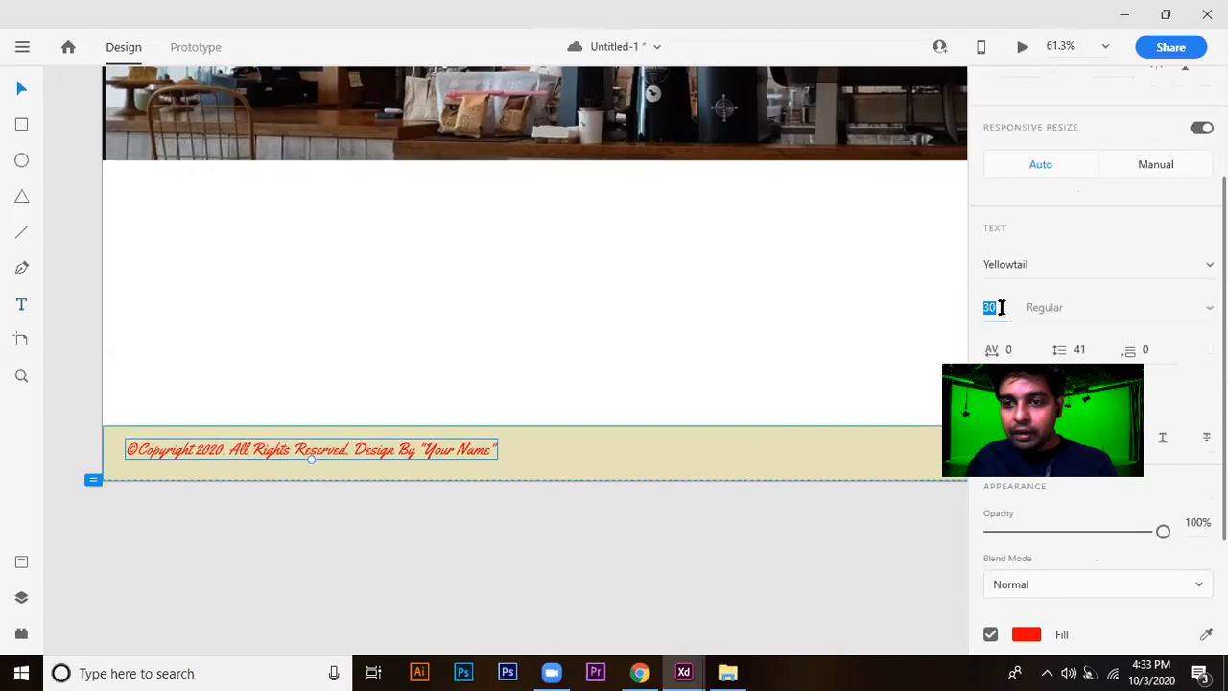
{"action": "key", "text": "Down"}
{"action": "key", "text": "Down"}
{"action": "key", "text": "Down"}
{"action": "key", "text": "Down"}
{"action": "key", "text": "Down"}
{"action": "key", "text": "Down"}
{"action": "key", "text": "Down"}
{"action": "key", "text": "Down"}
{"action": "key", "text": "Down"}
{"action": "key", "text": "Down"}
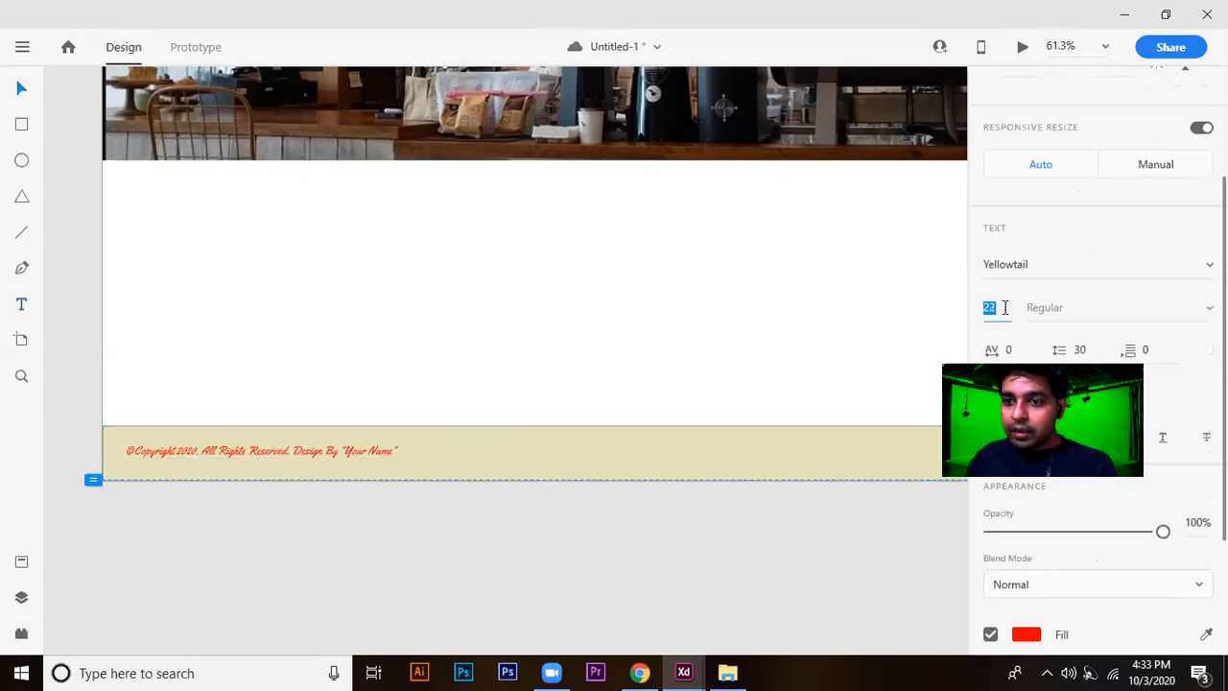
{"action": "key", "text": "Up"}
{"action": "key", "text": "Up"}
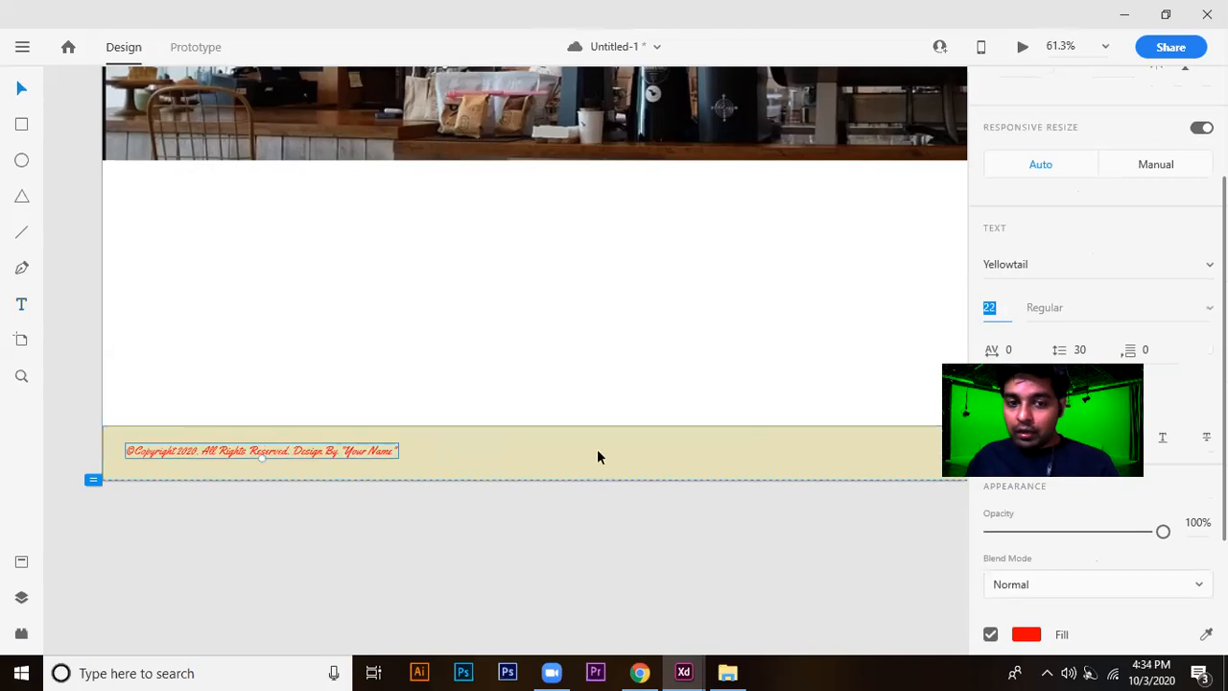
{"action": "left_click", "coordinate": [293, 538]}
{"action": "scroll", "coordinate": [333, 525], "scroll_direction": "down", "scroll_amount": 3}
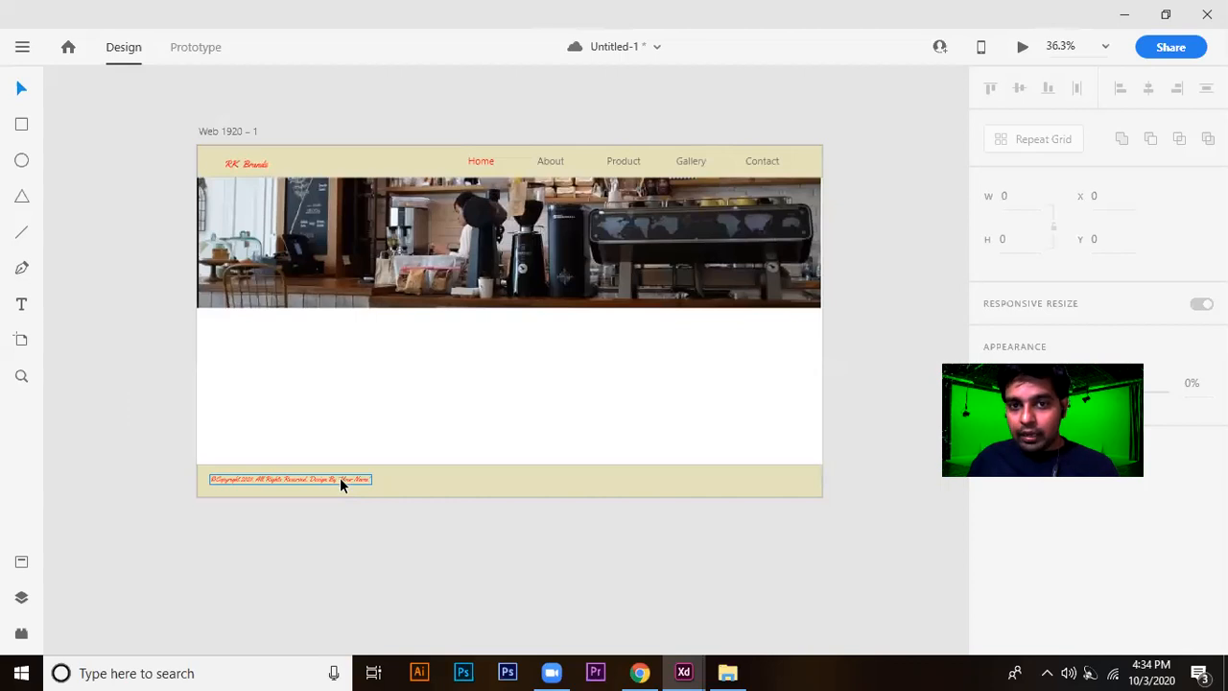
Duplicate the Home, About, Product, Gallery and Contact links together and place the copies in the footer at about X 912, Y 1006.
{"action": "left_click", "coordinate": [487, 161]}
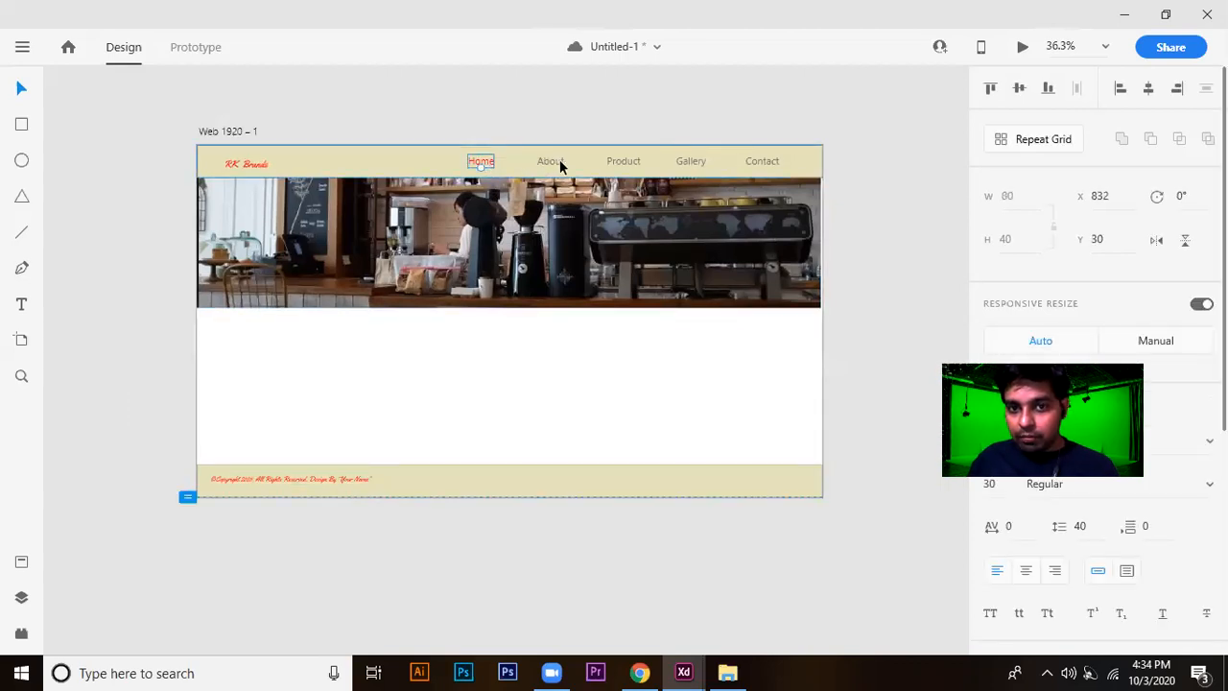
{"action": "left_click", "coordinate": [556, 163], "text": "shift"}
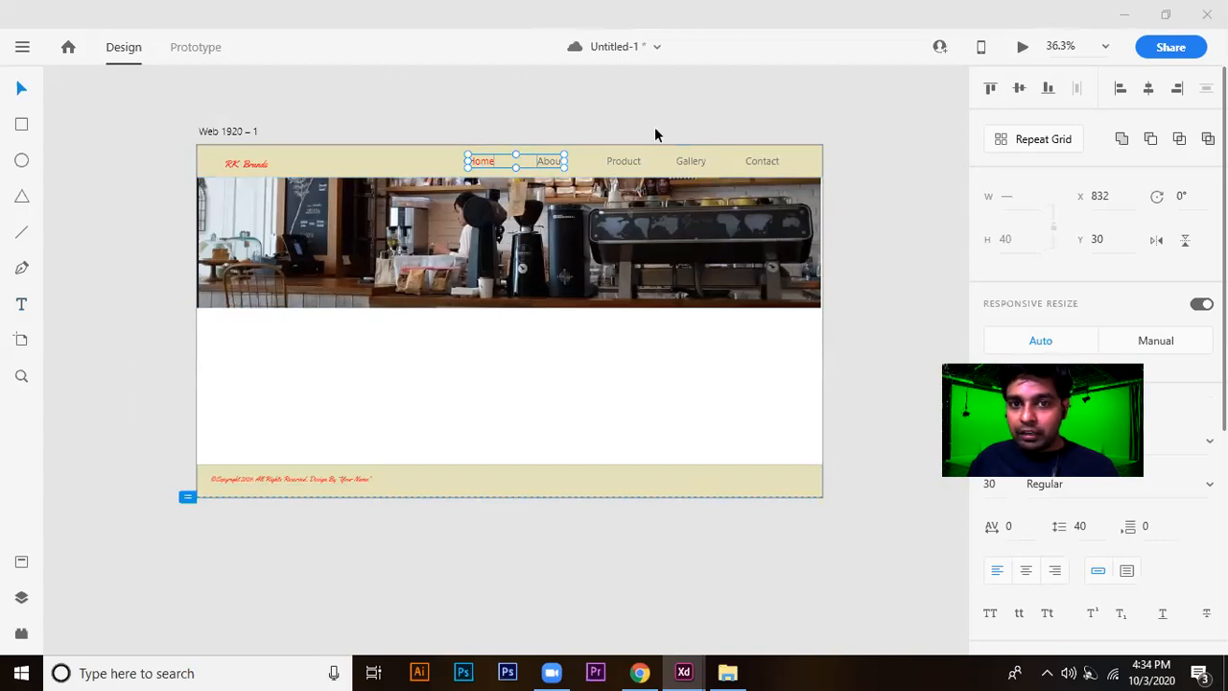
{"action": "left_click", "coordinate": [624, 161], "text": "shift"}
{"action": "left_click", "coordinate": [692, 161], "text": "shift"}
{"action": "left_click", "coordinate": [759, 162], "text": "shift"}
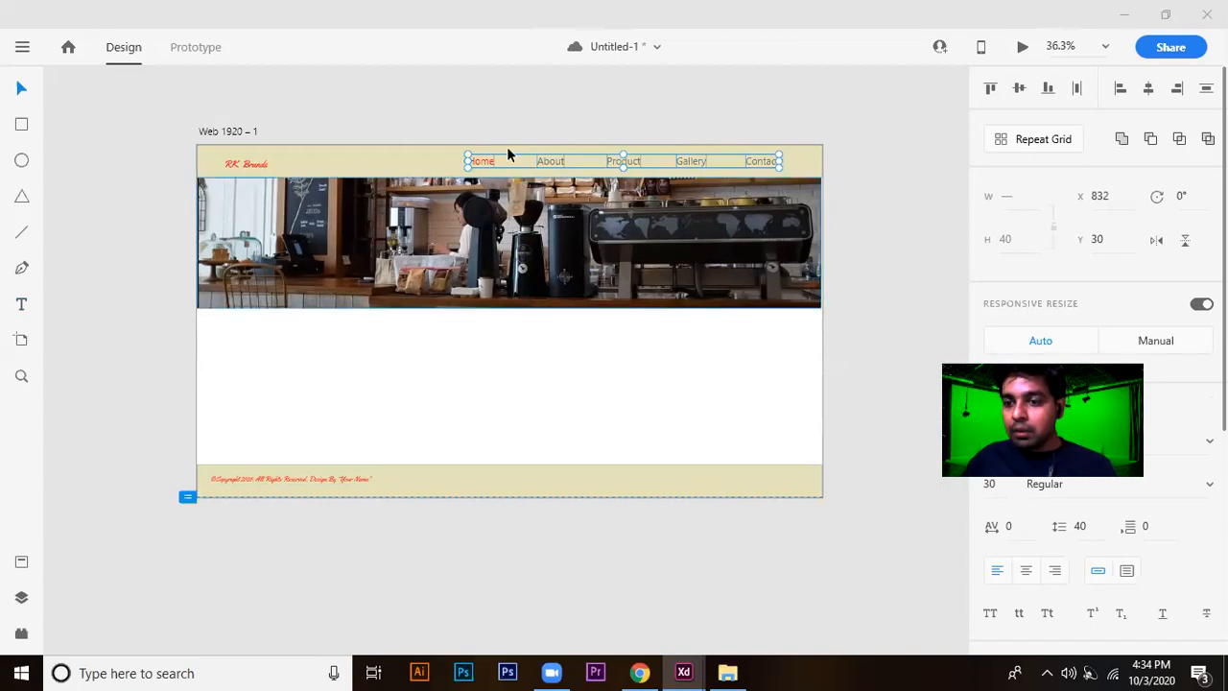
{"action": "key", "text": "alt"}
{"action": "left_click_drag", "start_coordinate": [546, 166], "coordinate": [576, 482]}
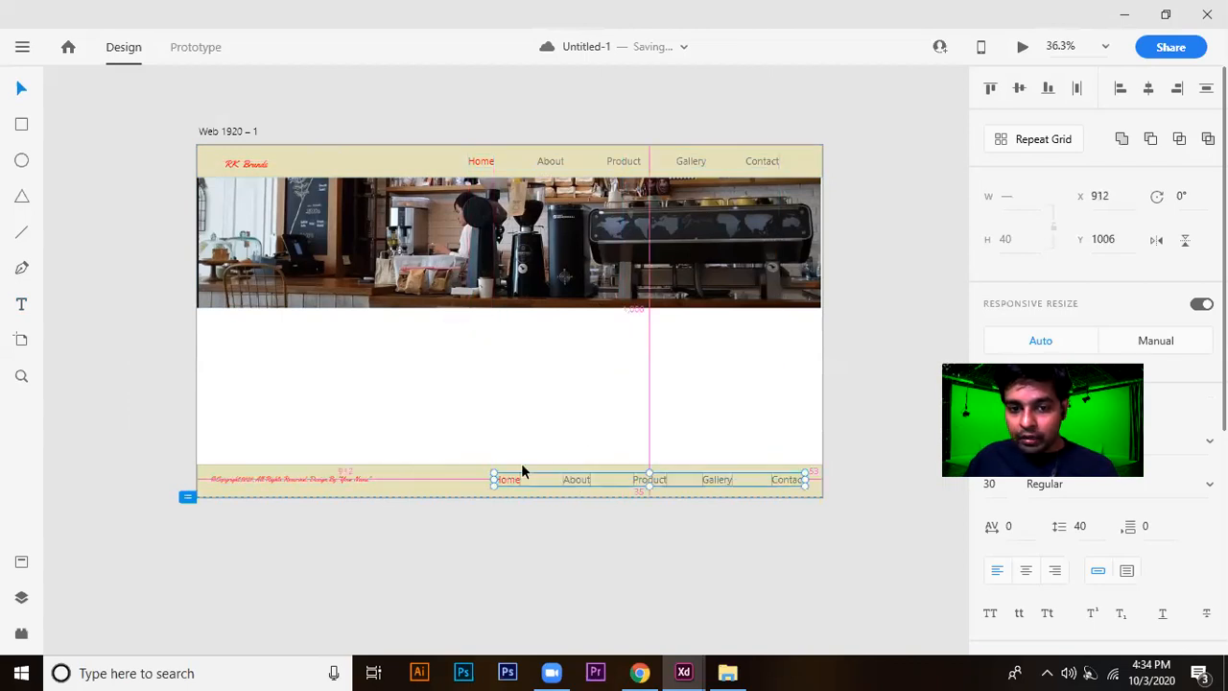
Scale the footer links down toward the footer's right end from about X 1055, and reduce their font size until their height is 27.
{"action": "left_click_drag", "start_coordinate": [495, 473], "coordinate": [589, 466]}
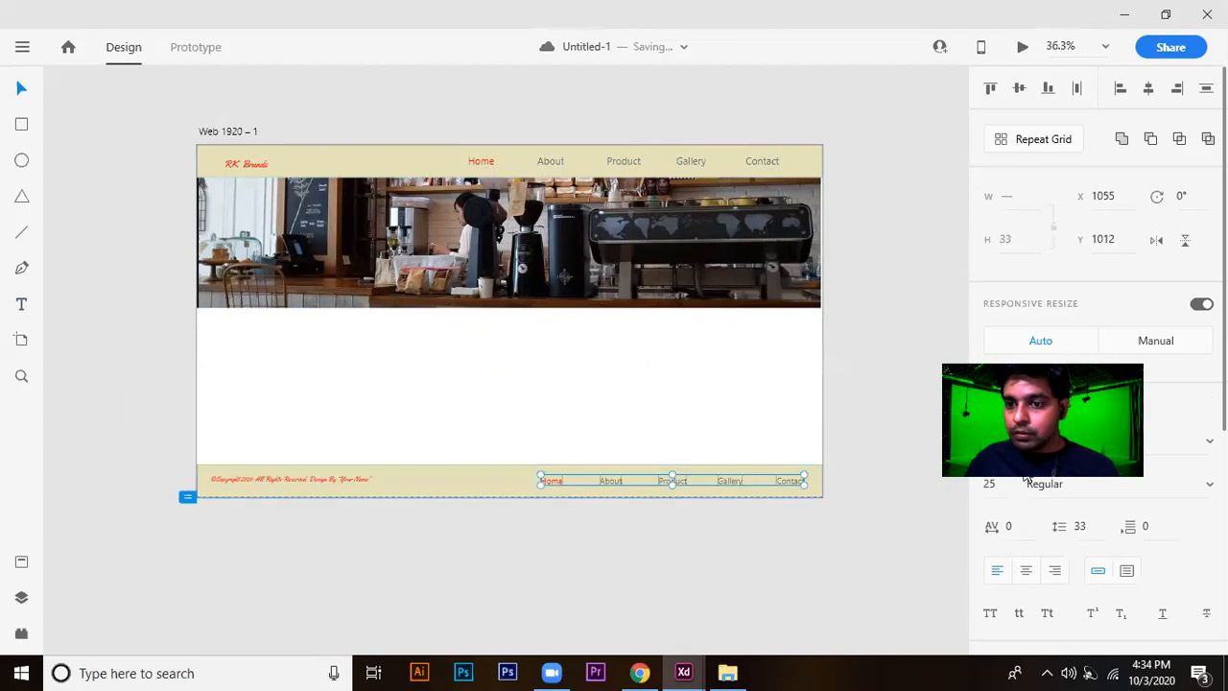
{"action": "scroll", "coordinate": [1006, 490], "scroll_direction": "down", "scroll_amount": 2}
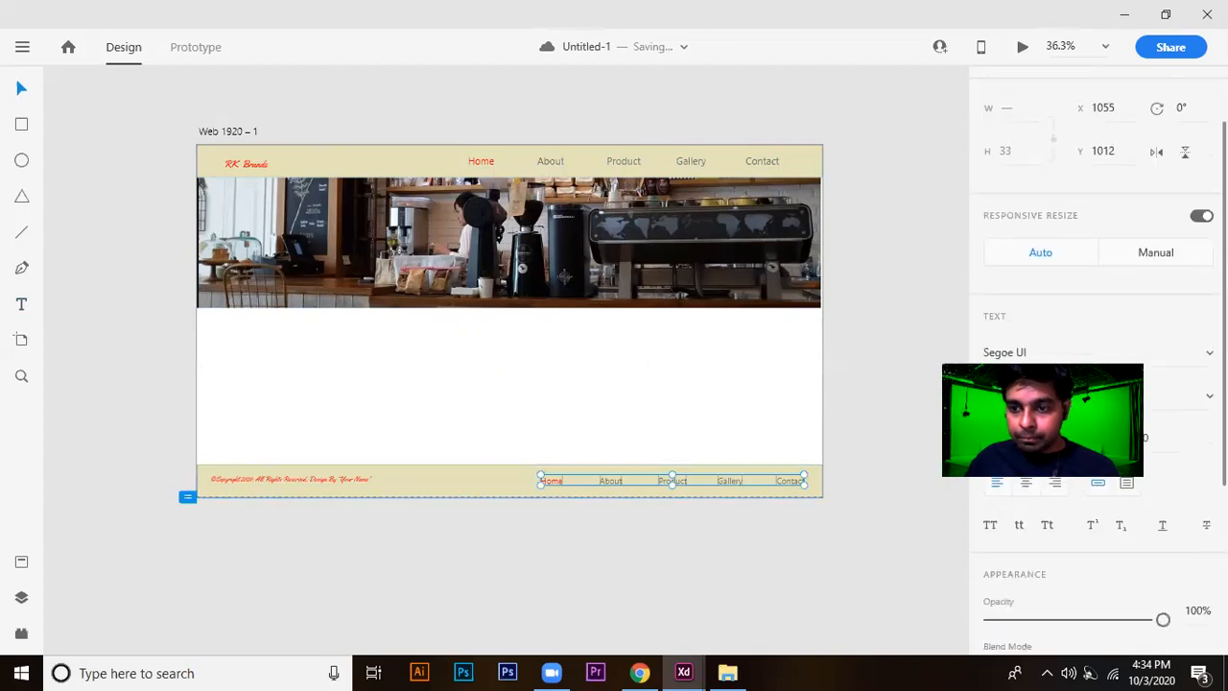
{"action": "key", "text": "Down"}
{"action": "key", "text": "Down"}
{"action": "key", "text": "Down"}
{"action": "key", "text": "Down"}
{"action": "key", "text": "Down"}
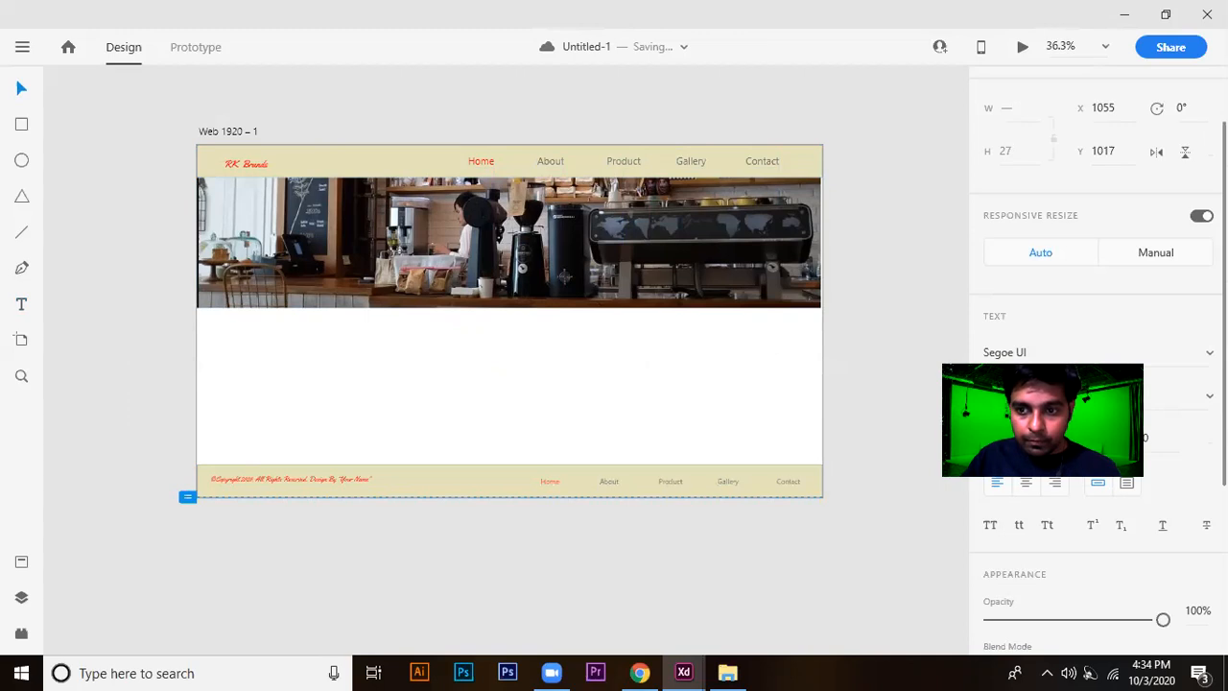
{"action": "left_click", "coordinate": [897, 420]}
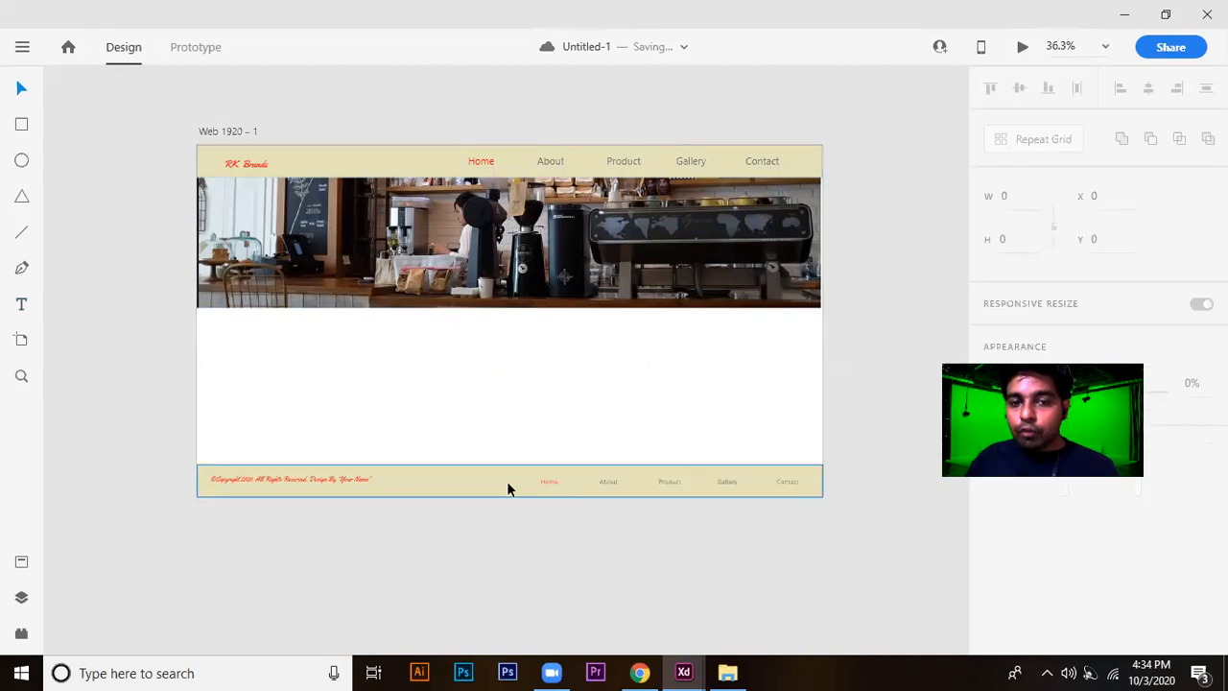
Save the document with the finished footer.
{"action": "scroll", "coordinate": [559, 485], "scroll_direction": "up", "scroll_amount": 1}
{"action": "scroll", "coordinate": [559, 483], "scroll_direction": "up", "scroll_amount": 1}
{"action": "scroll", "coordinate": [580, 483], "scroll_direction": "down", "scroll_amount": 1}
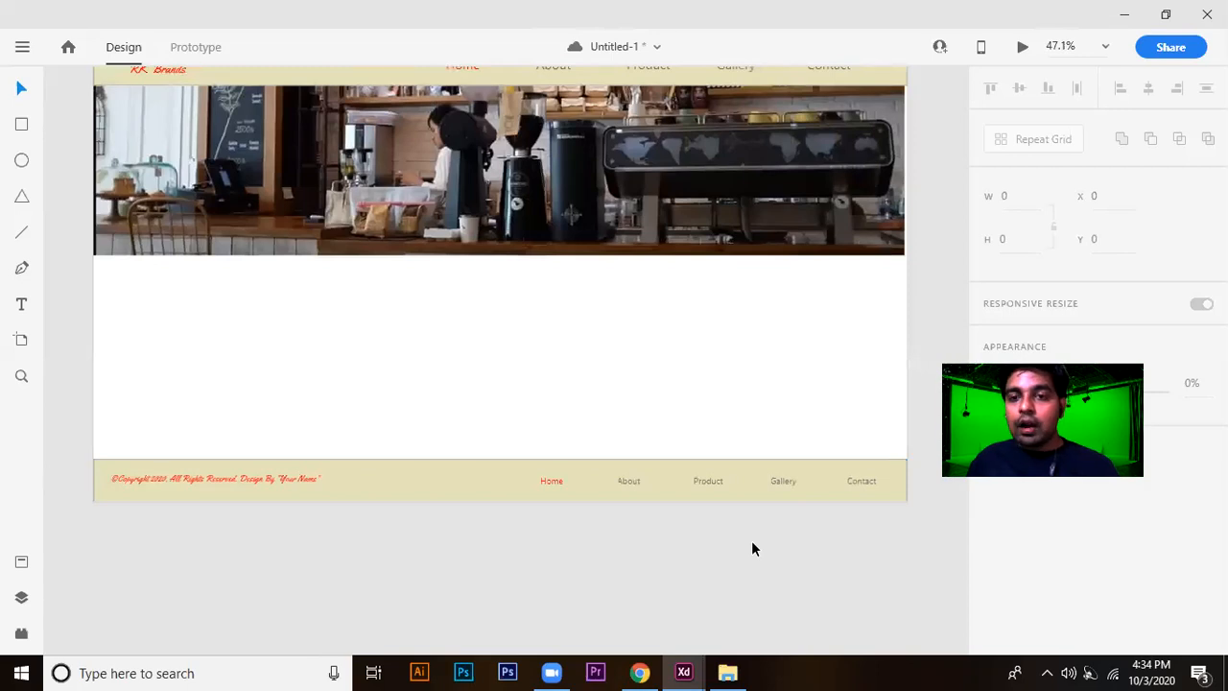
{"action": "key", "text": "ctrl+s"}
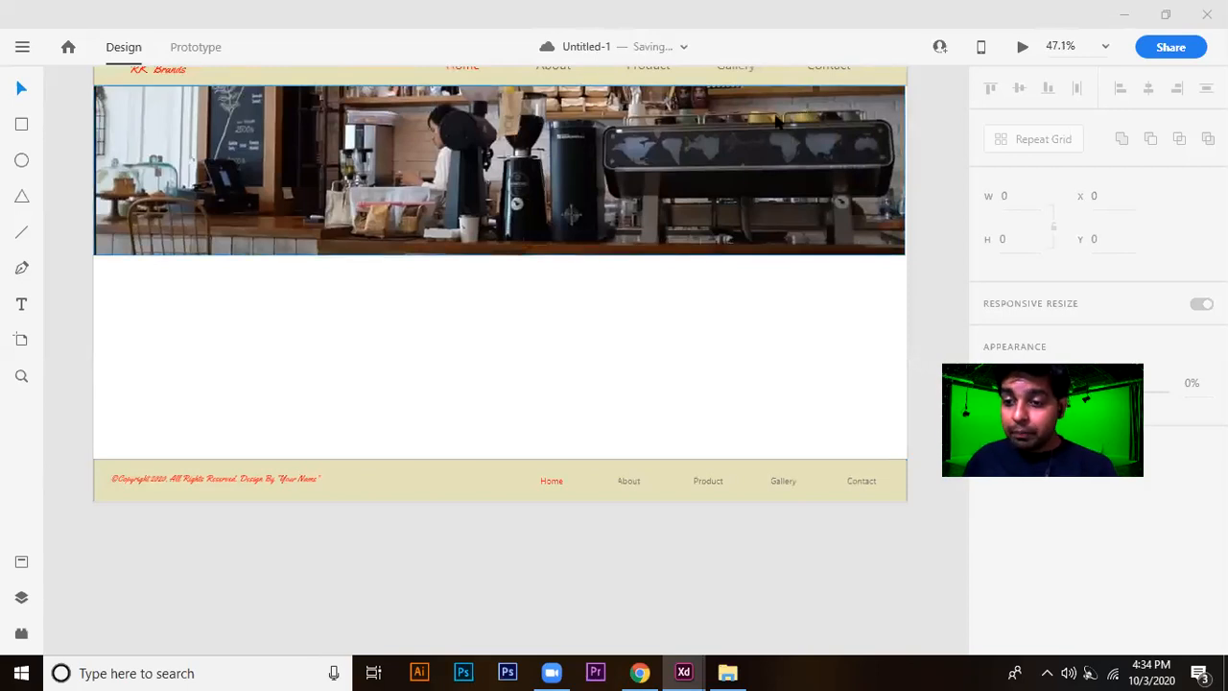
{"action": "scroll", "coordinate": [702, 309], "scroll_direction": "down", "scroll_amount": 1}
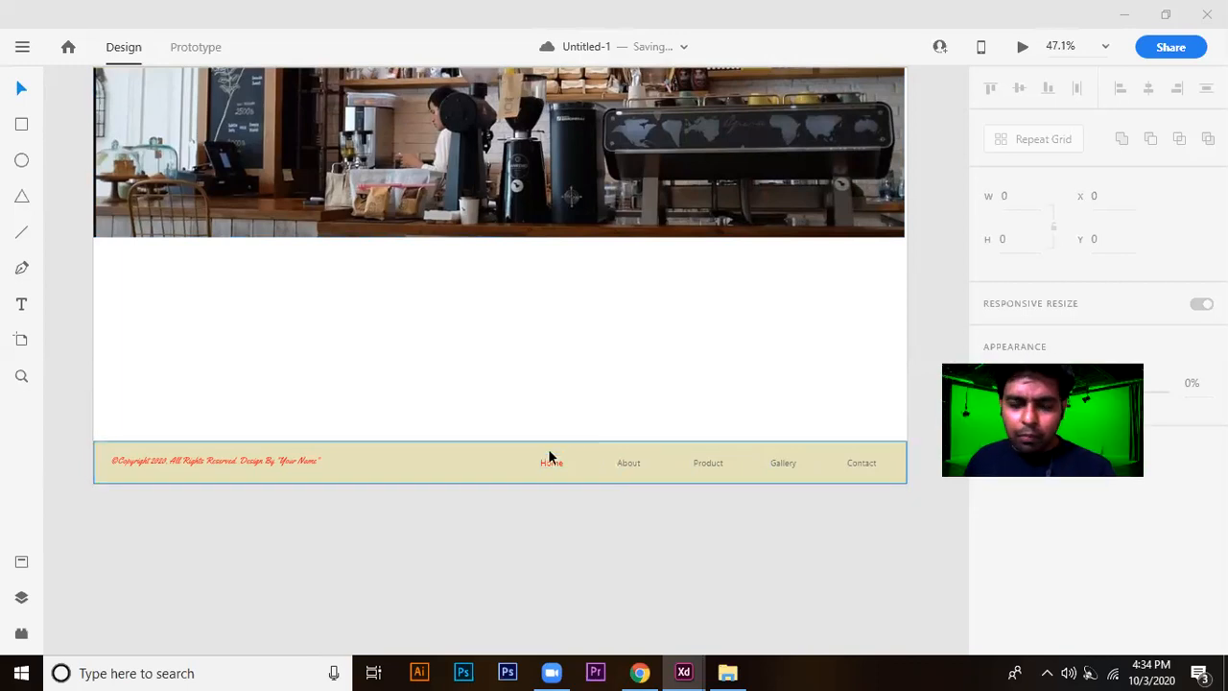
{"action": "scroll", "coordinate": [638, 427], "scroll_direction": "down", "scroll_amount": 1}
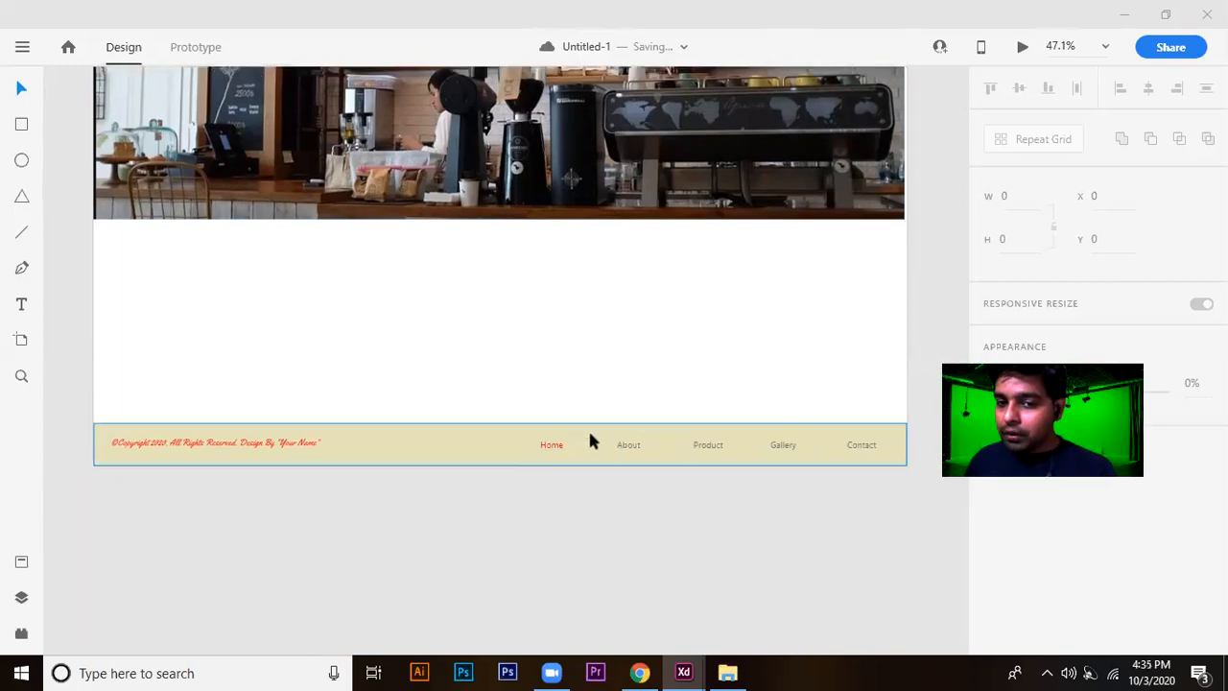
{"action": "scroll", "coordinate": [590, 440], "scroll_direction": "up", "scroll_amount": 2}
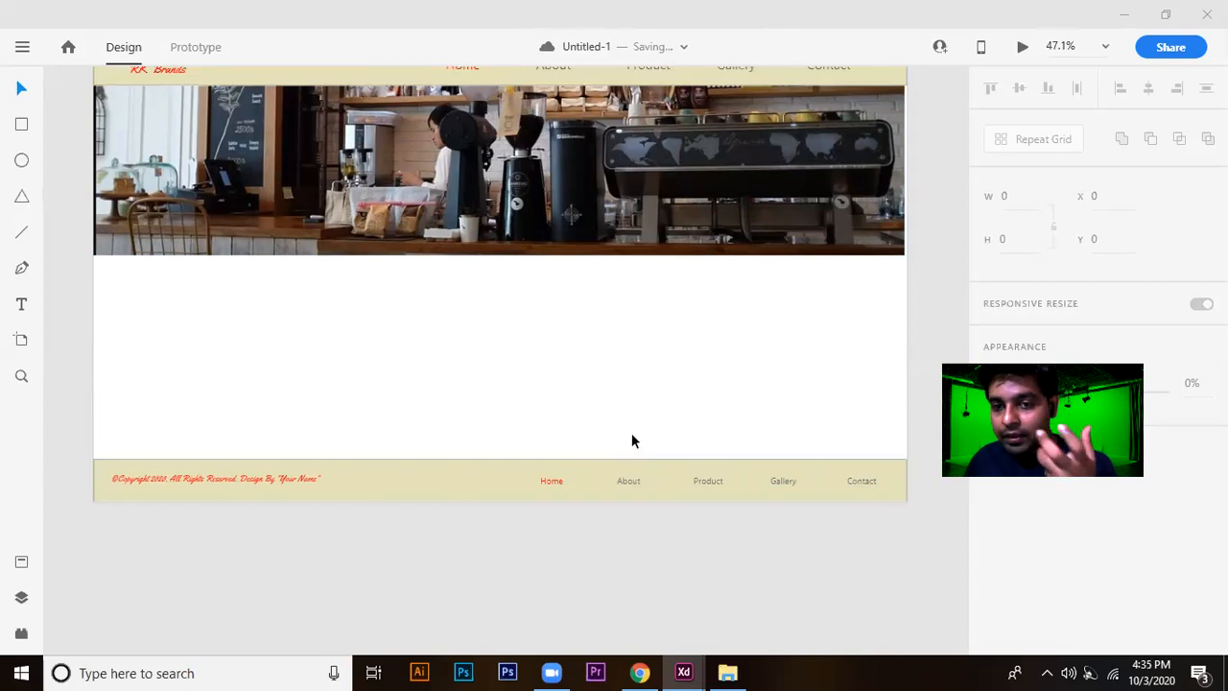
Increase the font size of the RK Brands logo in the header to 60.
{"action": "scroll", "coordinate": [632, 429], "scroll_direction": "up", "scroll_amount": 2}
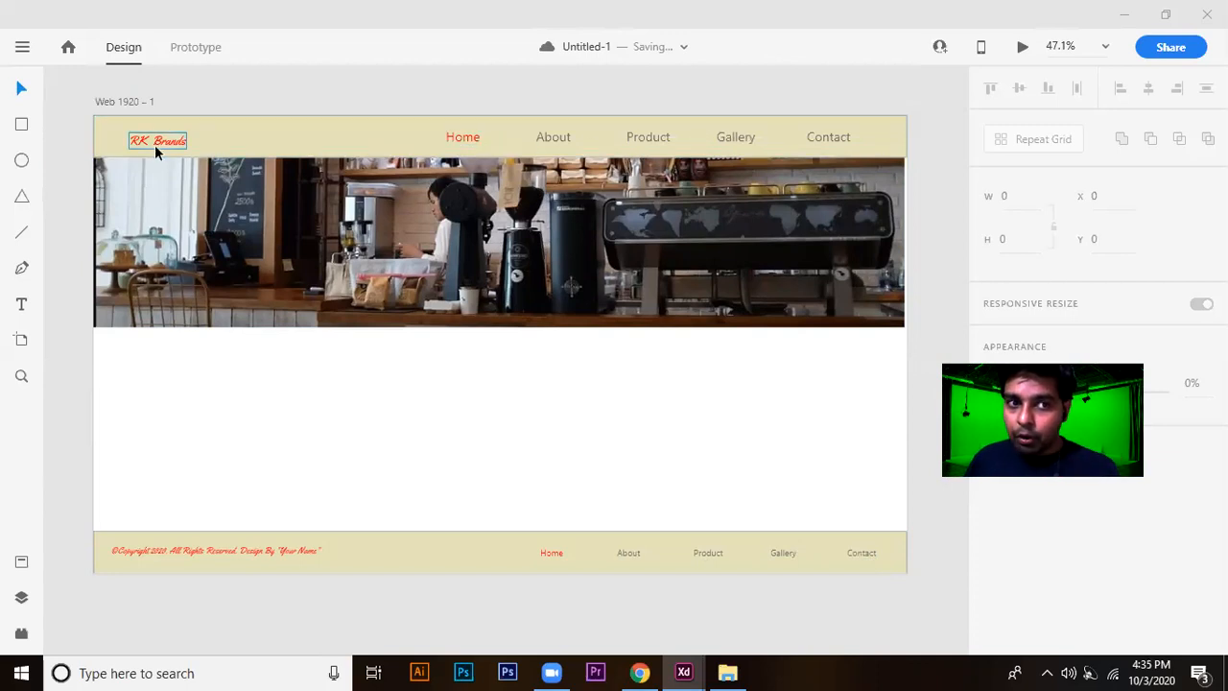
{"action": "double_click", "coordinate": [182, 139]}
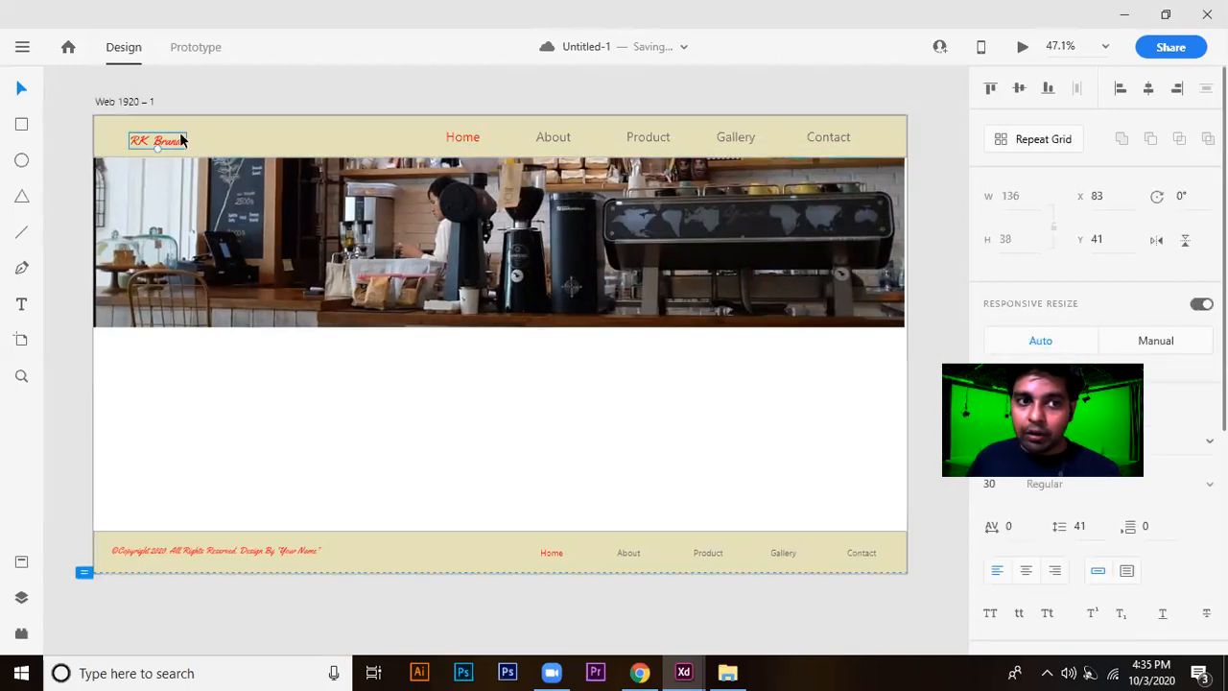
{"action": "double_click", "coordinate": [180, 139]}
{"action": "left_click", "coordinate": [183, 138]}
{"action": "double_click", "coordinate": [173, 139]}
{"action": "key", "text": "ctrl+a"}
{"action": "left_click", "coordinate": [989, 483]}
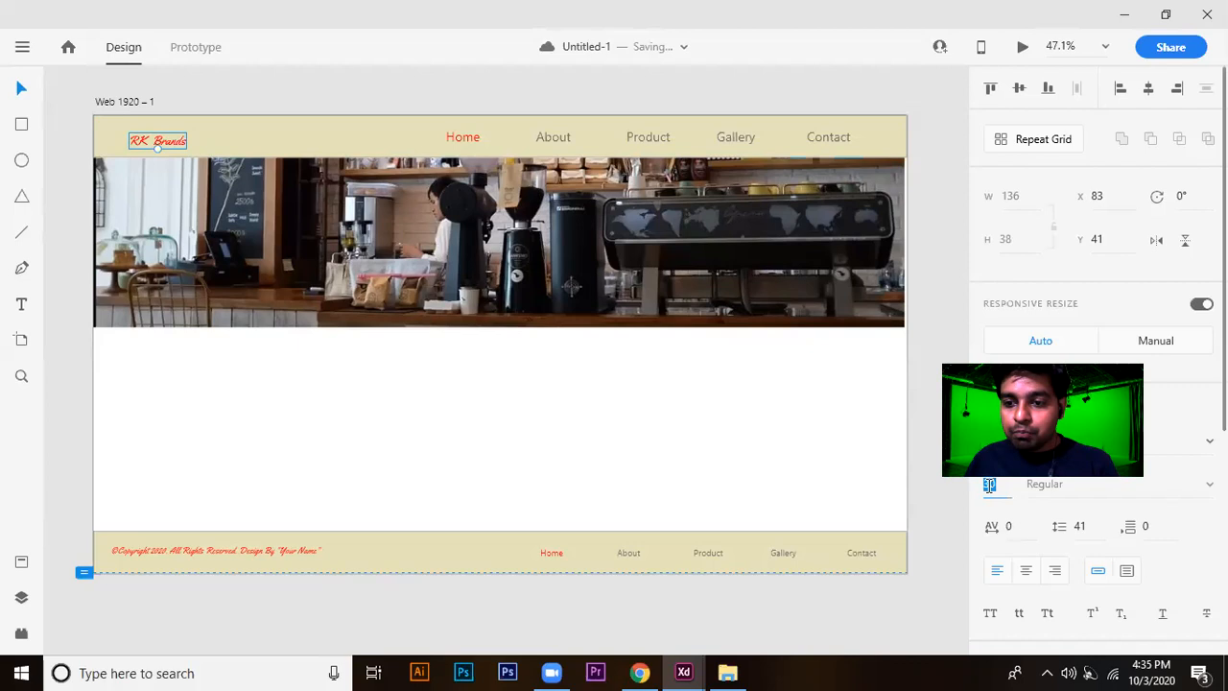
{"action": "type", "text": "45"}
{"action": "key", "text": "Return"}
{"action": "key", "text": "Up"}
{"action": "key", "text": "Up"}
{"action": "key", "text": "Up"}
{"action": "key", "text": "Up"}
{"action": "key", "text": "Up"}
{"action": "key", "text": "Up"}
{"action": "key", "text": "Up"}
{"action": "key", "text": "Up"}
{"action": "key", "text": "Up"}
{"action": "key", "text": "Up"}
{"action": "key", "text": "Up"}
{"action": "key", "text": "Up"}
{"action": "key", "text": "Up"}
{"action": "key", "text": "Up"}
{"action": "key", "text": "Up"}
{"action": "key", "text": "Up"}
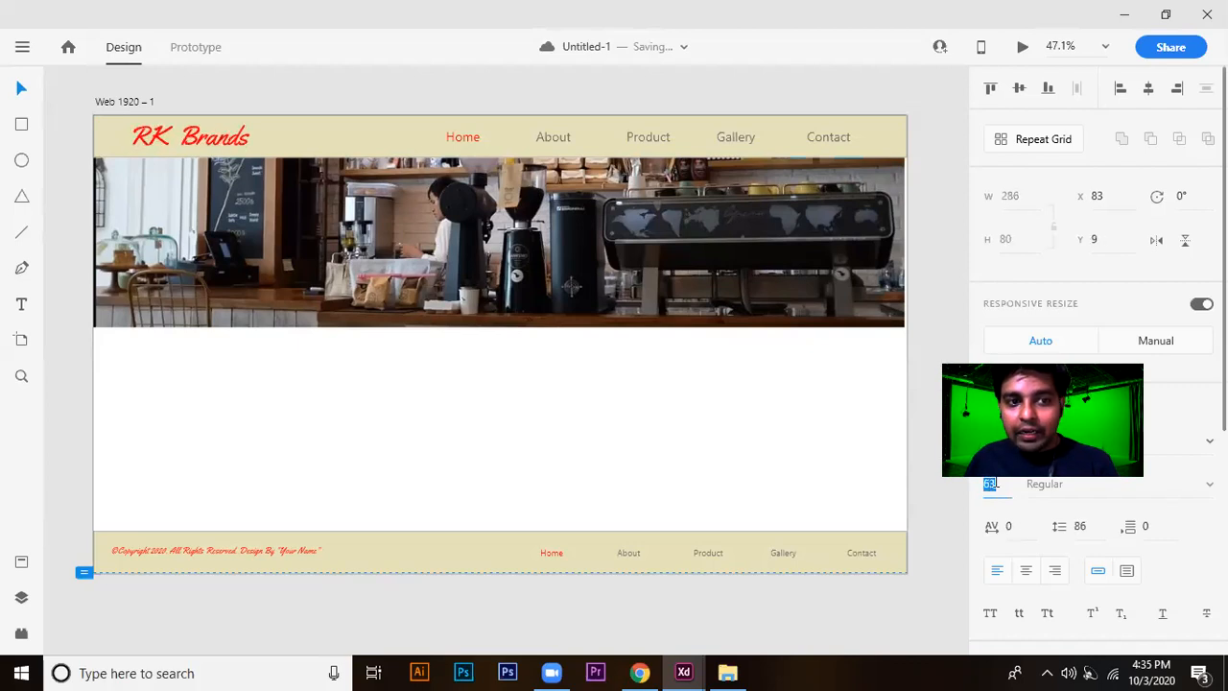
{"action": "key", "text": "Down"}
{"action": "scroll", "coordinate": [924, 494], "scroll_direction": "down", "scroll_amount": 1}
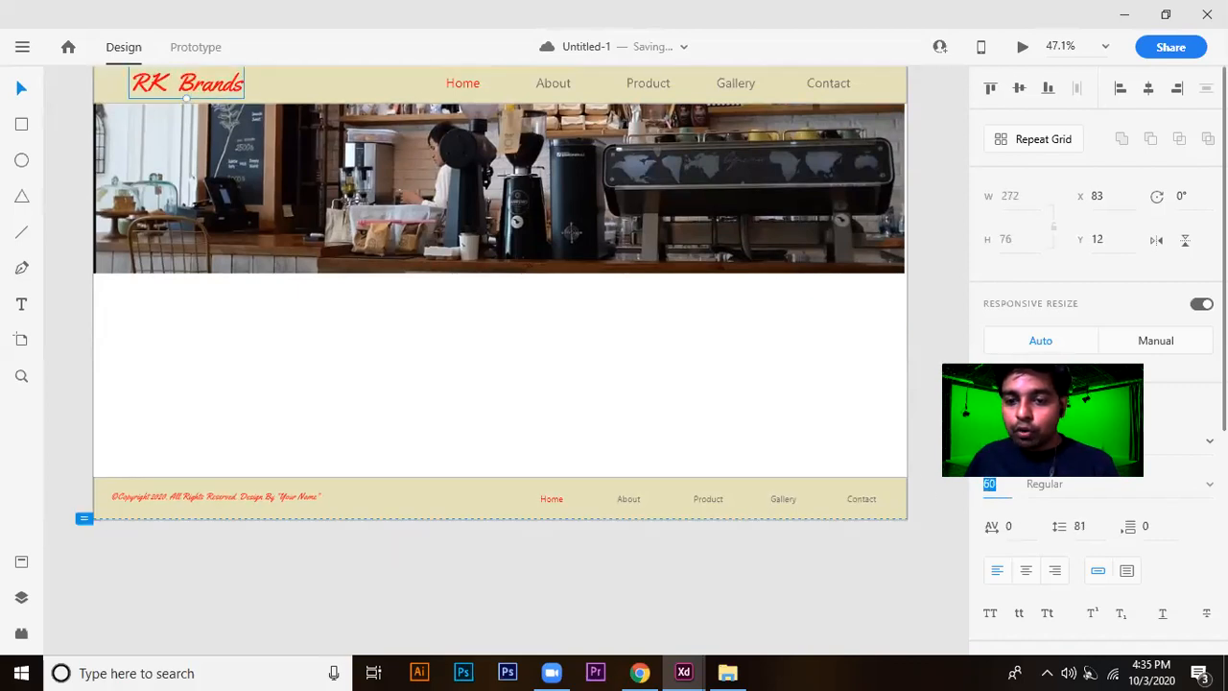
{"action": "left_click", "coordinate": [924, 493]}
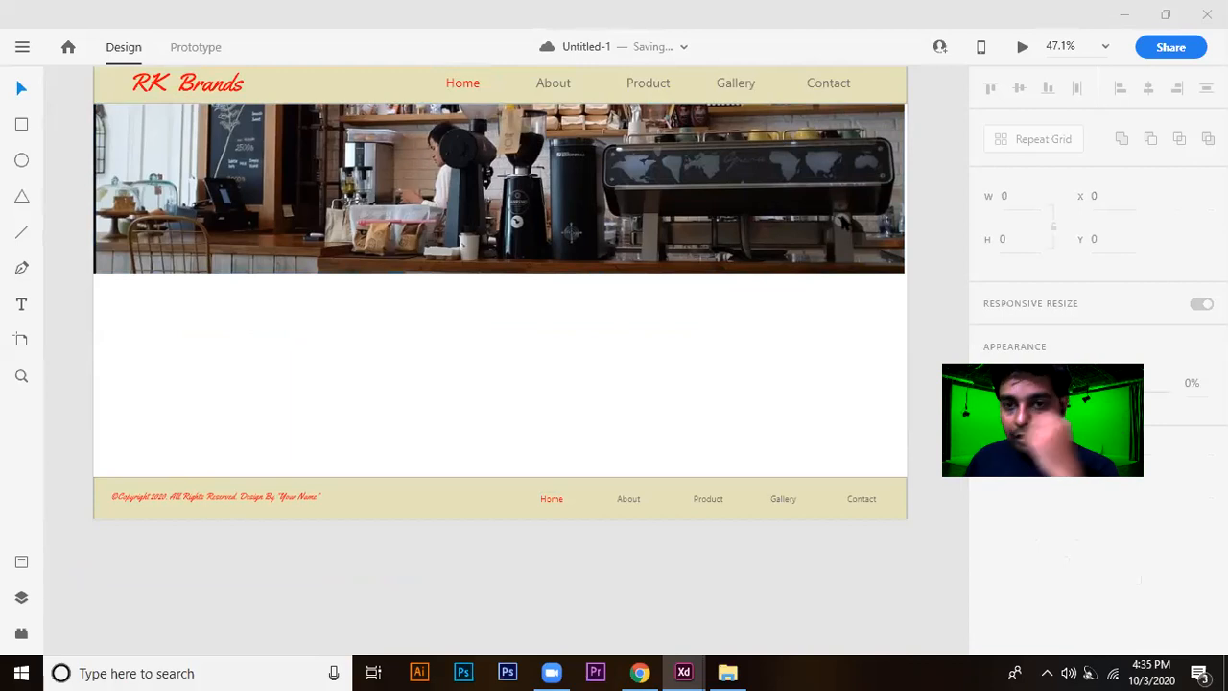
Review the page layout from the header and banner down to the footer.
{"action": "scroll", "coordinate": [802, 159], "scroll_direction": "up", "scroll_amount": 1}
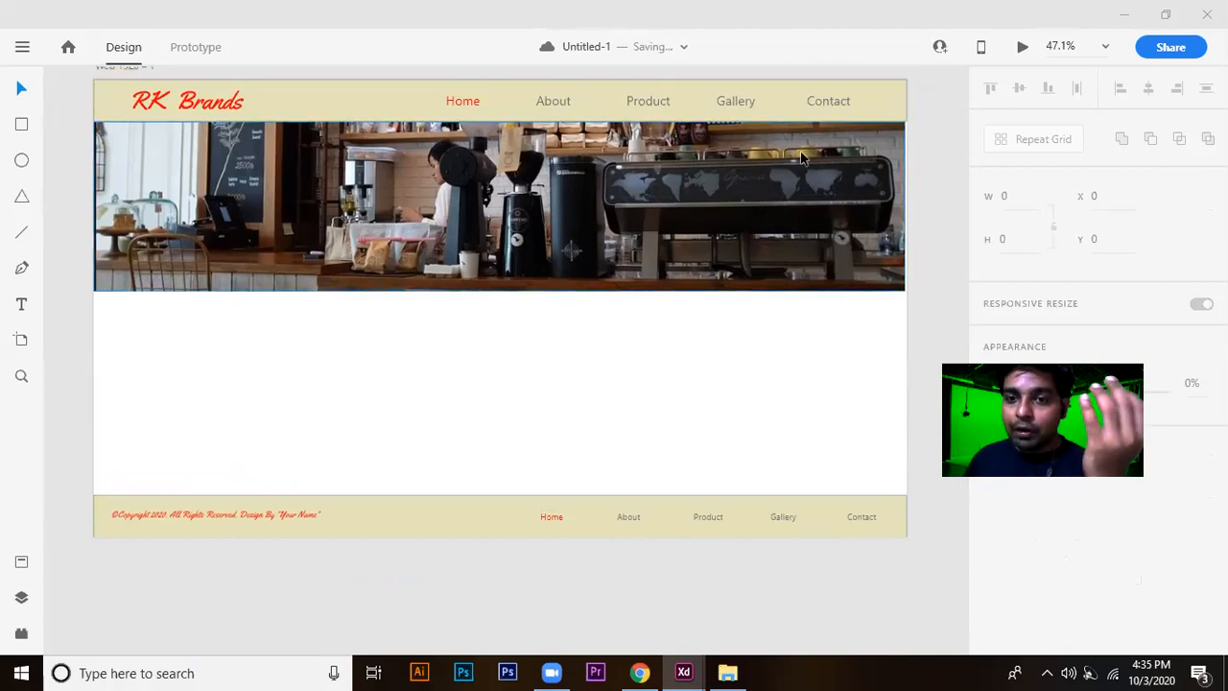
{"action": "scroll", "coordinate": [844, 317], "scroll_direction": "down", "scroll_amount": 4}
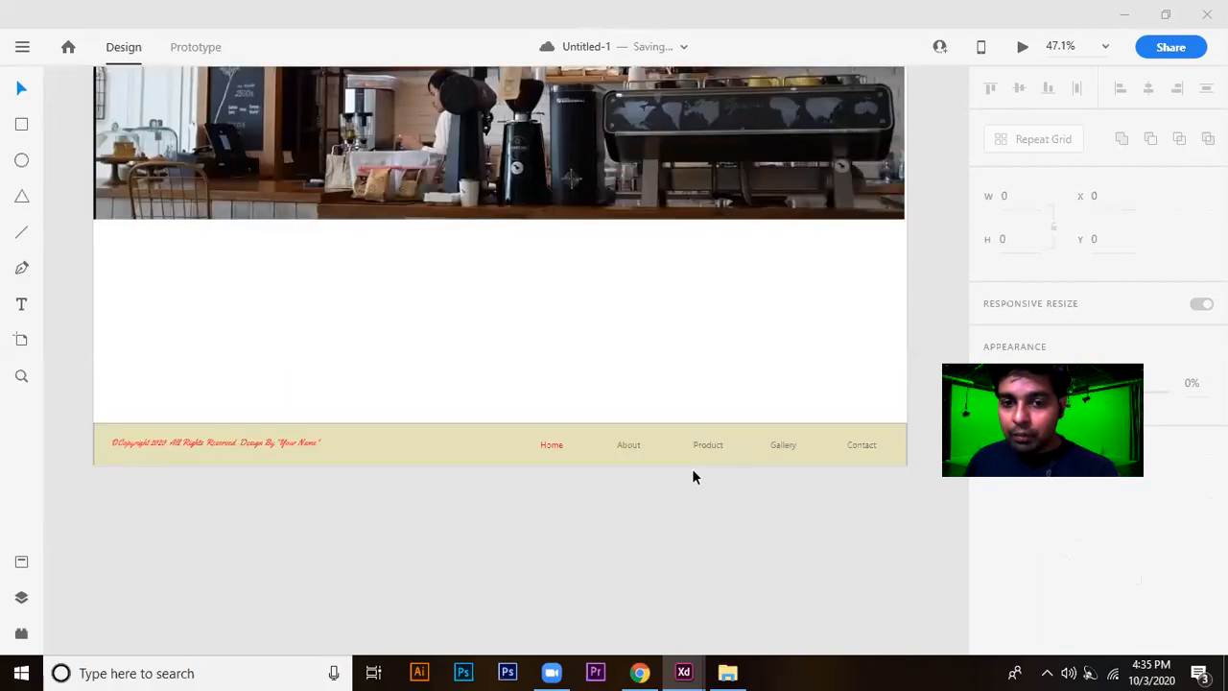
{"action": "scroll", "coordinate": [595, 465], "scroll_direction": "down", "scroll_amount": 1}
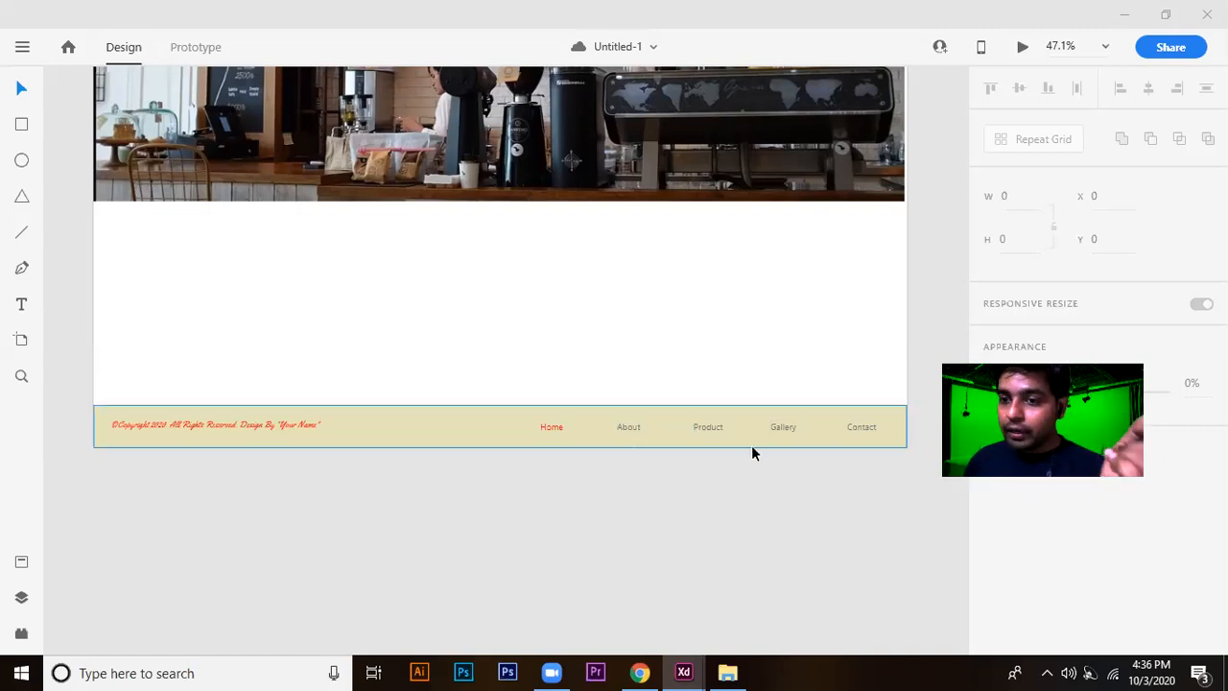
{"action": "scroll", "coordinate": [751, 445], "scroll_direction": "up", "scroll_amount": 3}
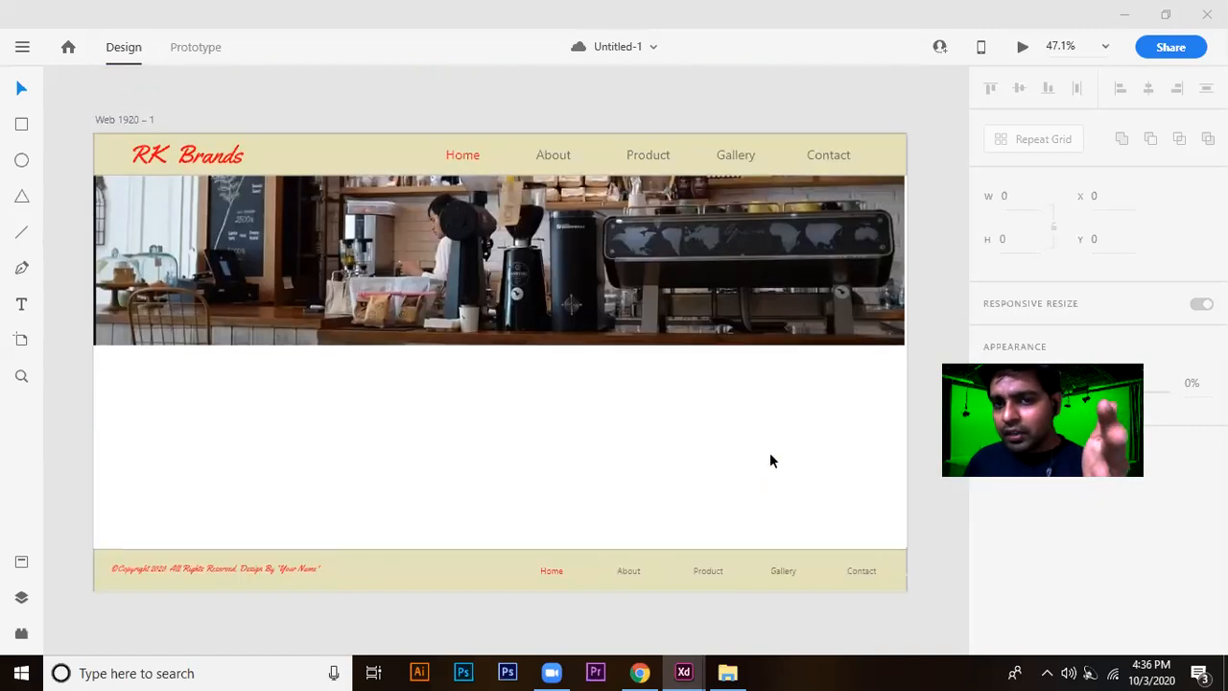
{"action": "scroll", "coordinate": [780, 446], "scroll_direction": "up", "scroll_amount": 2}
{"action": "scroll", "coordinate": [780, 445], "scroll_direction": "down", "scroll_amount": 3}
{"action": "scroll", "coordinate": [780, 445], "scroll_direction": "up", "scroll_amount": 2}
{"action": "scroll", "coordinate": [780, 445], "scroll_direction": "down", "scroll_amount": 3}
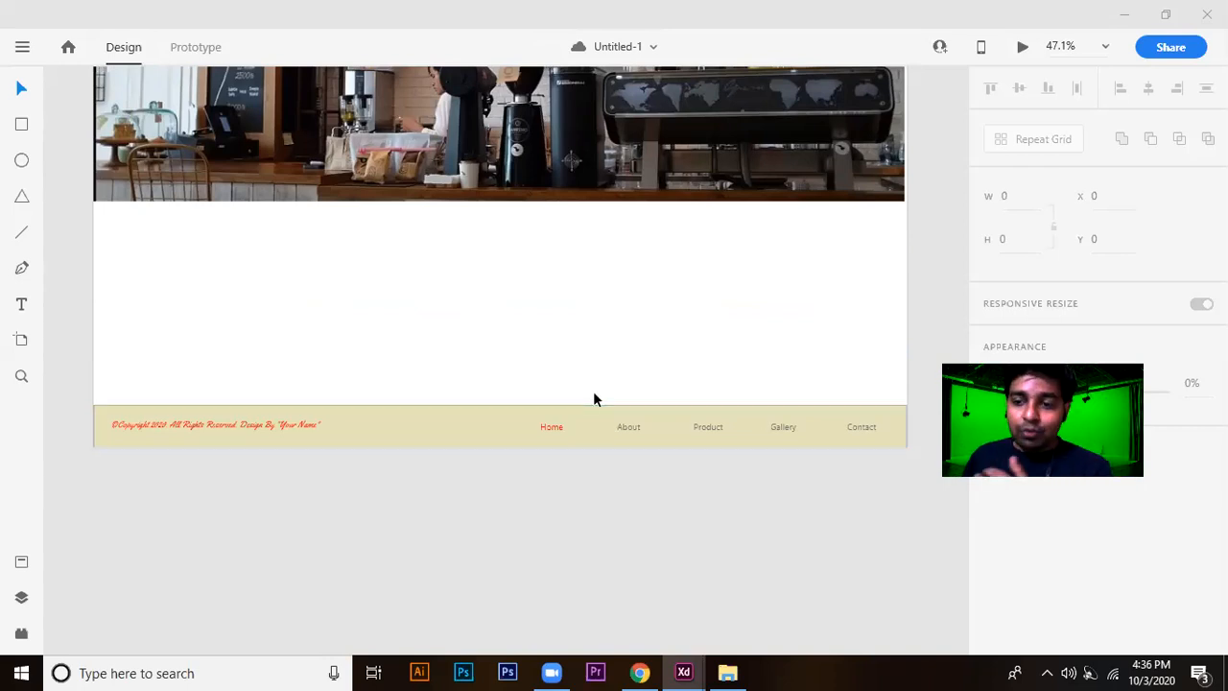
{"action": "scroll", "coordinate": [693, 396], "scroll_direction": "up", "scroll_amount": 3}
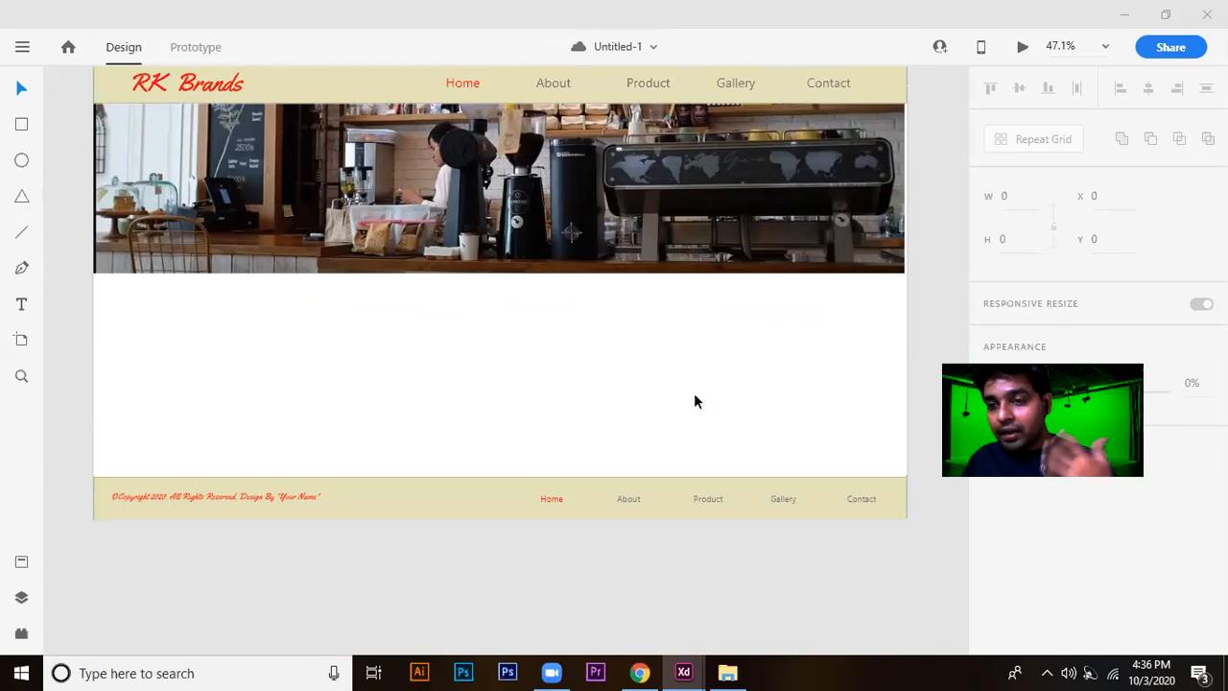
{"action": "scroll", "coordinate": [694, 392], "scroll_direction": "down", "scroll_amount": 1}
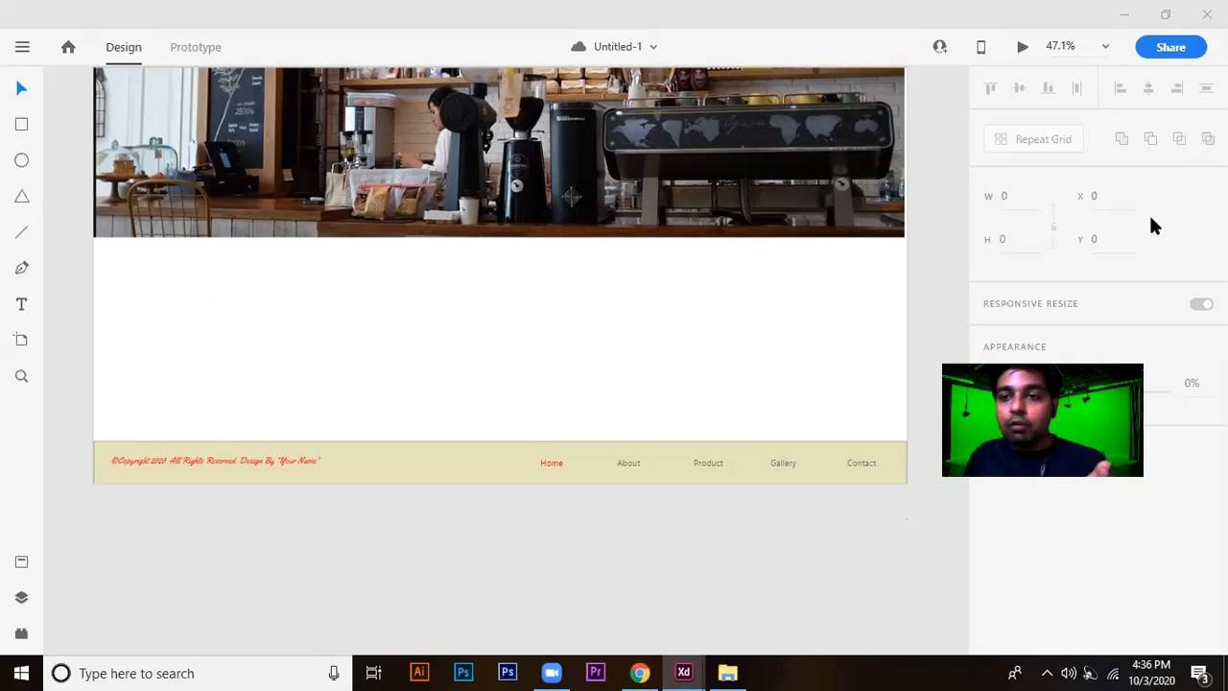
Set the height of the Web 1920 artboard to 1080.
{"action": "scroll", "coordinate": [414, 378], "scroll_direction": "up", "scroll_amount": 1}
{"action": "scroll", "coordinate": [413, 378], "scroll_direction": "up", "scroll_amount": 5}
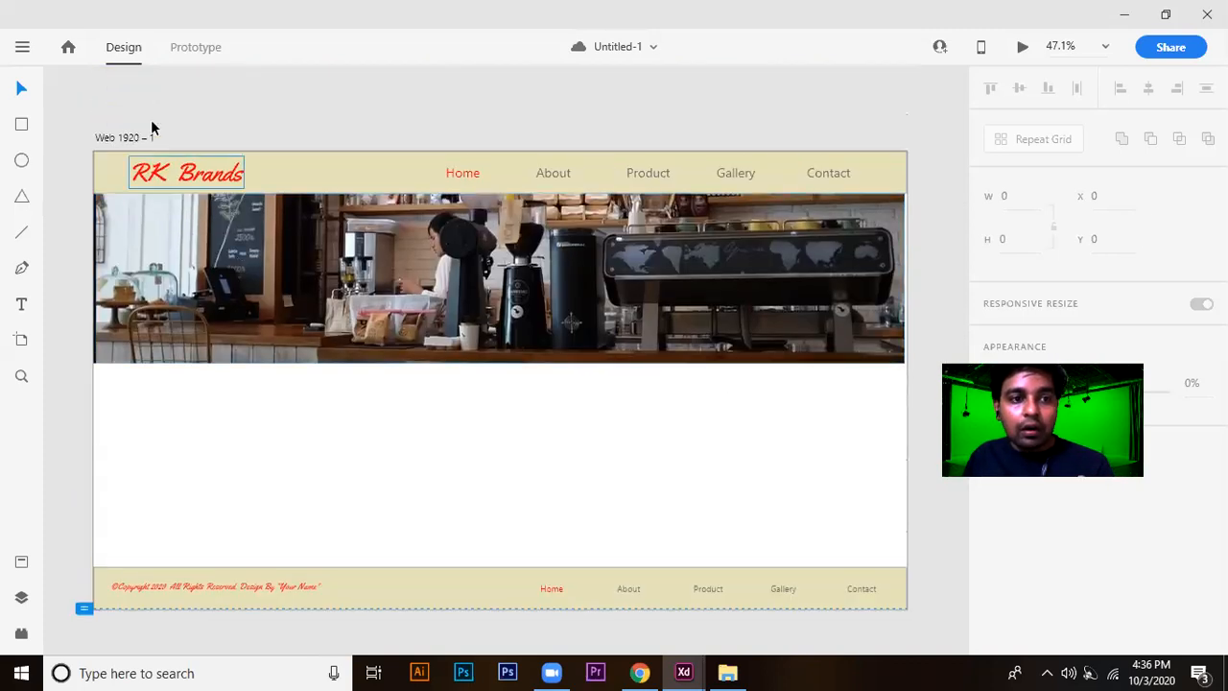
{"action": "left_click", "coordinate": [100, 137]}
{"action": "left_click", "coordinate": [1013, 195]}
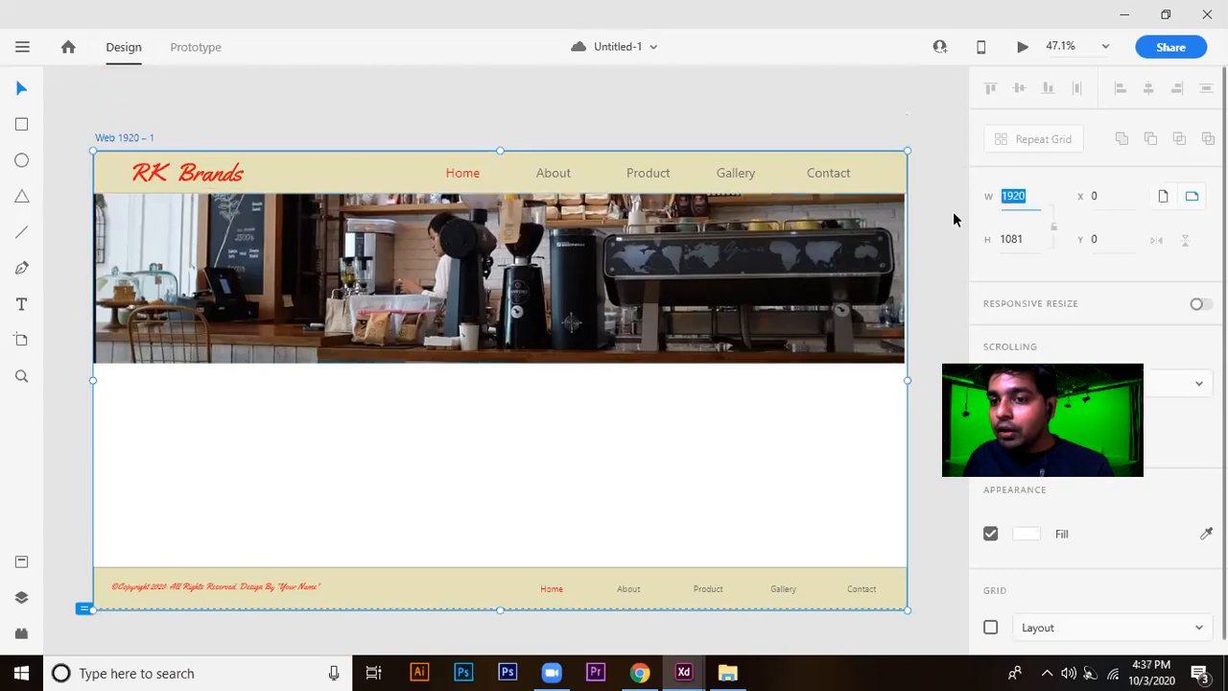
{"action": "left_click", "coordinate": [1012, 239]}
{"action": "left_click", "coordinate": [1022, 239]}
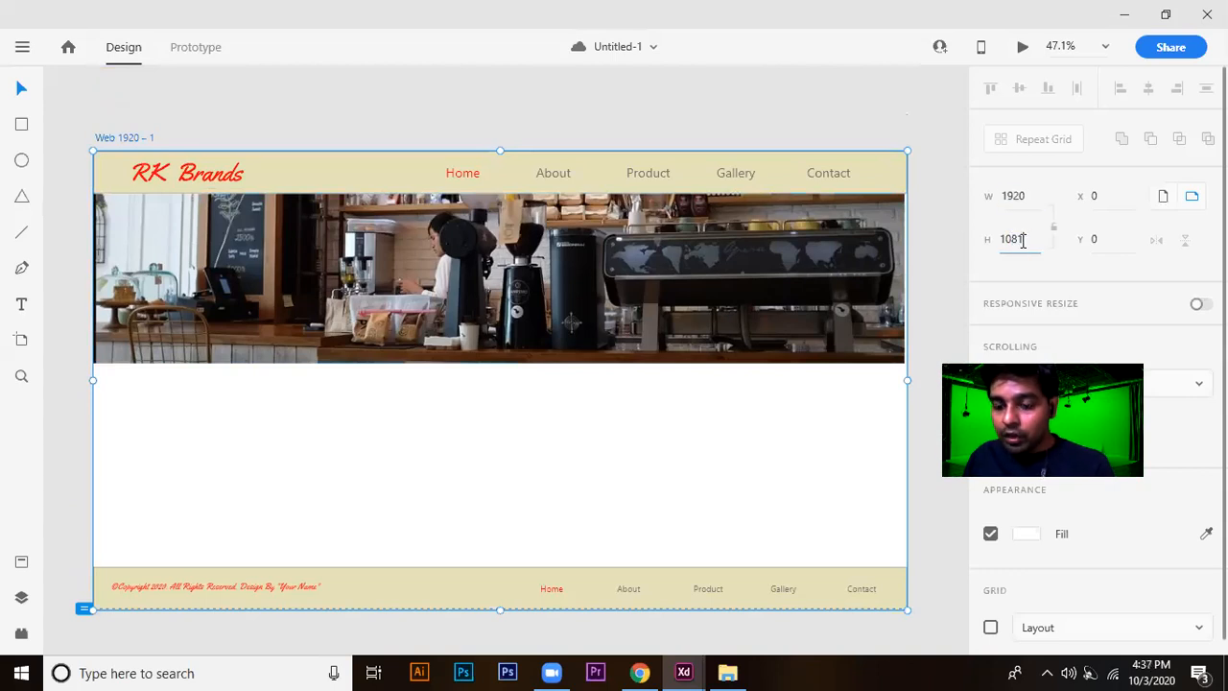
{"action": "key", "text": "BackSpace"}
{"action": "type", "text": "0"}
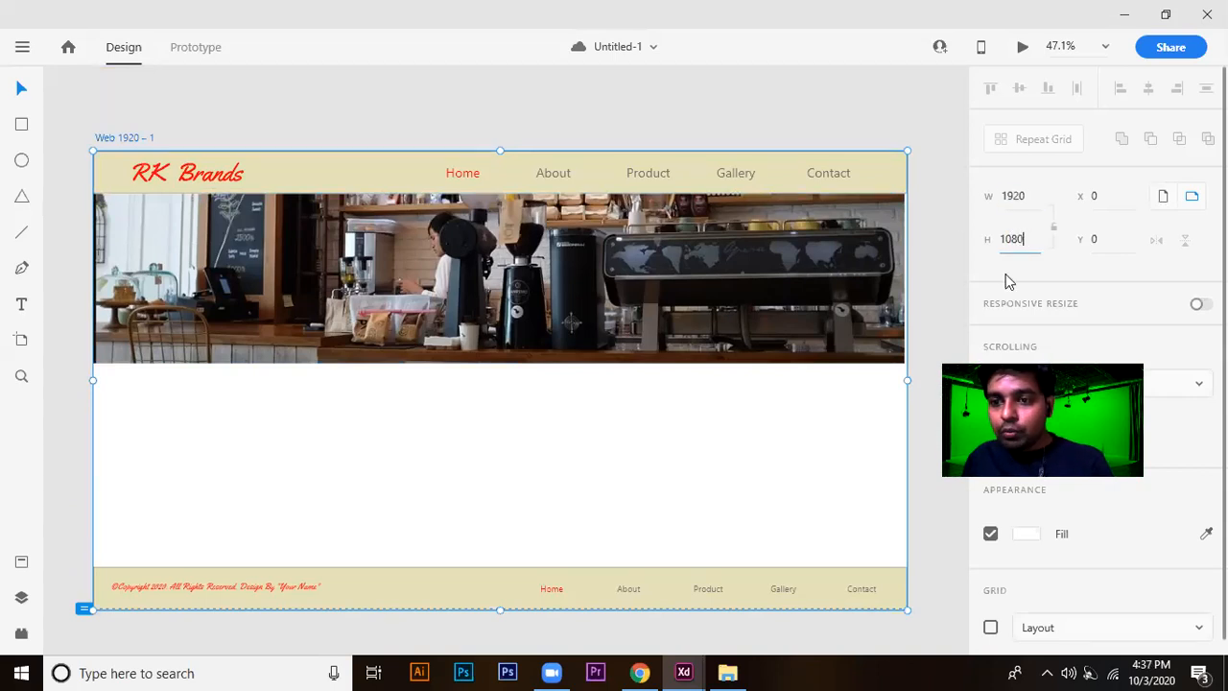
{"action": "left_click", "coordinate": [946, 315]}
Inspect the footer's Home, About, Product, Gallery and Contact links one by one.
{"action": "scroll", "coordinate": [915, 311], "scroll_direction": "down", "scroll_amount": 3}
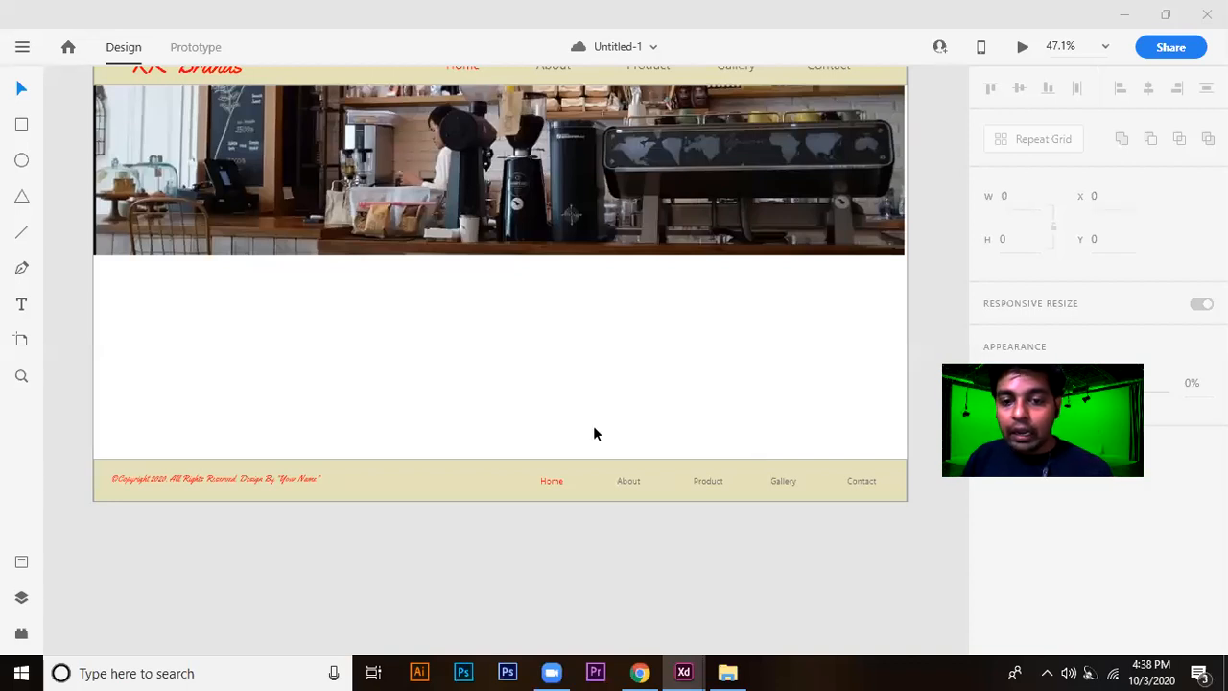
{"action": "left_click", "coordinate": [555, 483]}
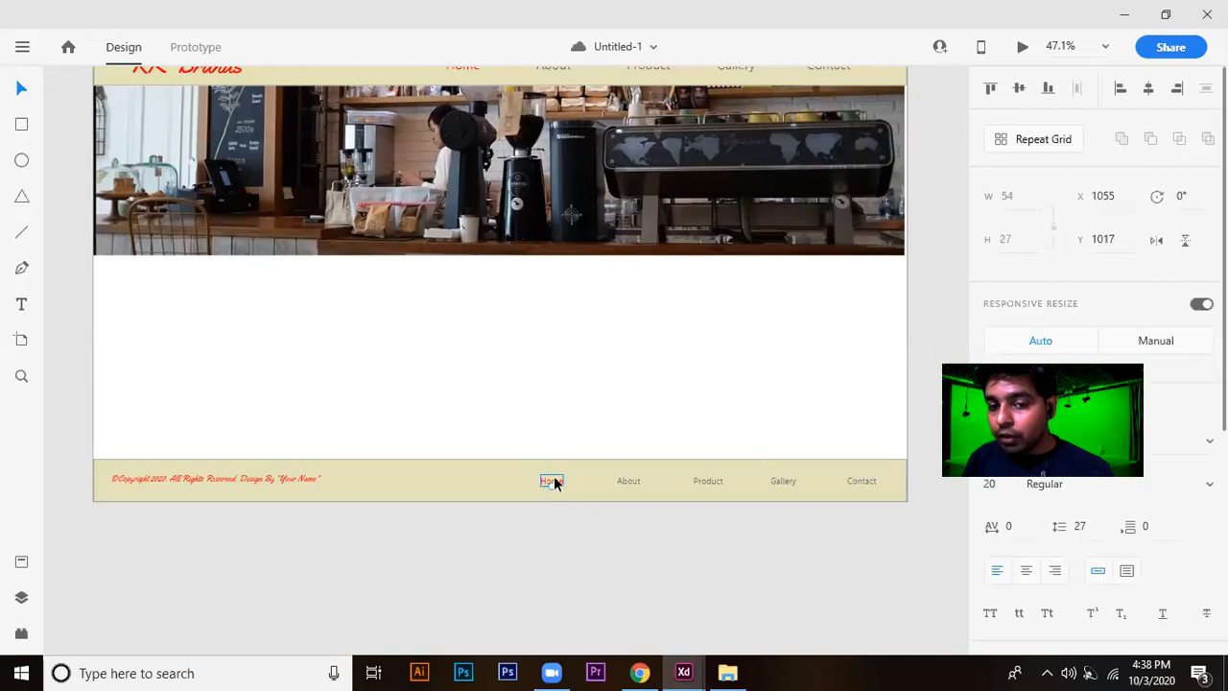
{"action": "left_click", "coordinate": [624, 484]}
{"action": "left_click", "coordinate": [709, 486]}
{"action": "left_click", "coordinate": [787, 485]}
{"action": "left_click", "coordinate": [865, 486]}
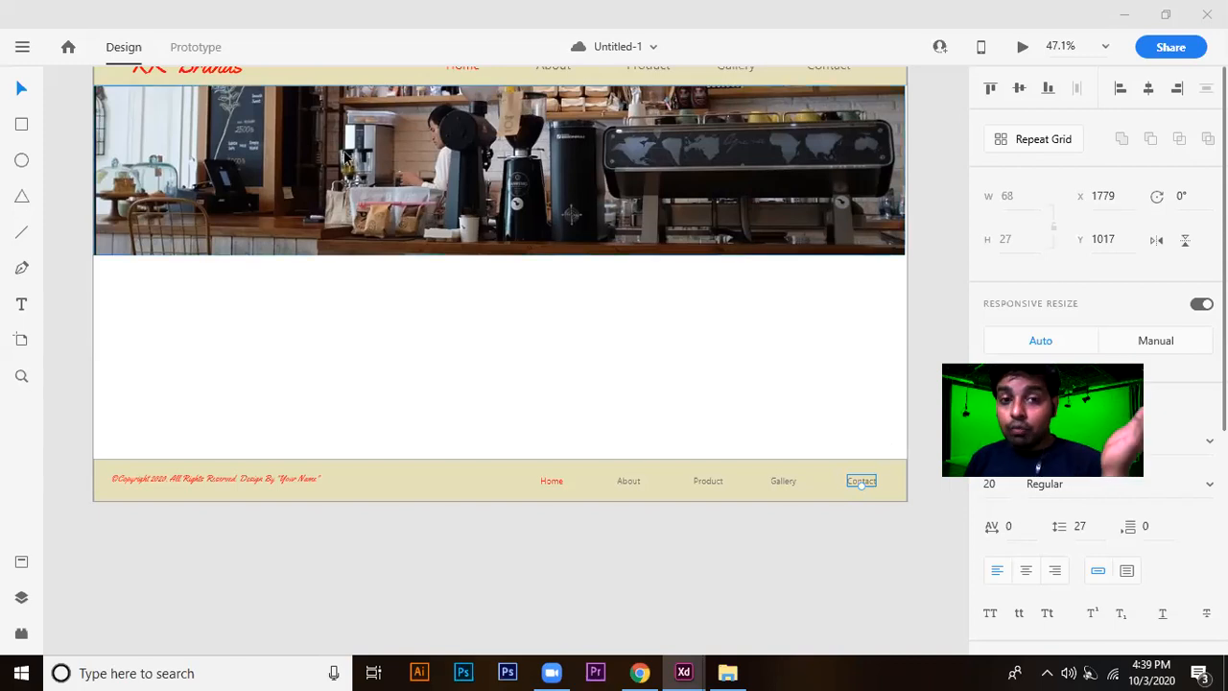
Compare the header's navigation links with the matching links in the footer.
{"action": "scroll", "coordinate": [697, 257], "scroll_direction": "up", "scroll_amount": 2}
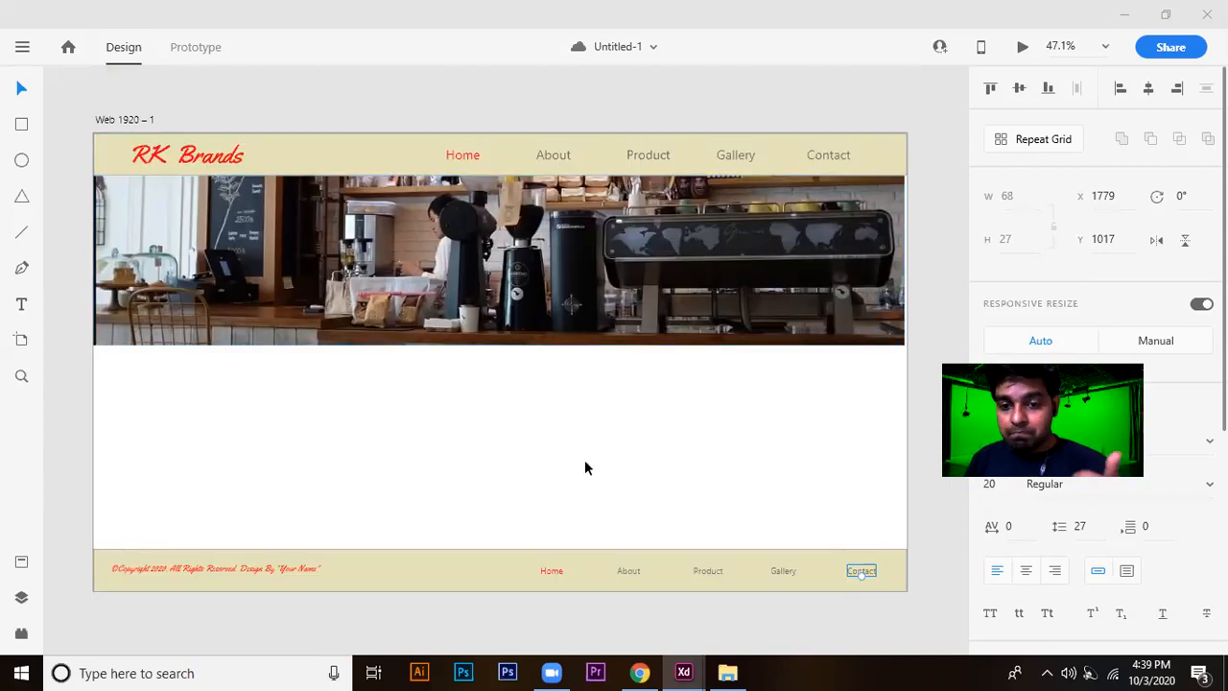
{"action": "scroll", "coordinate": [652, 493], "scroll_direction": "down", "scroll_amount": 2}
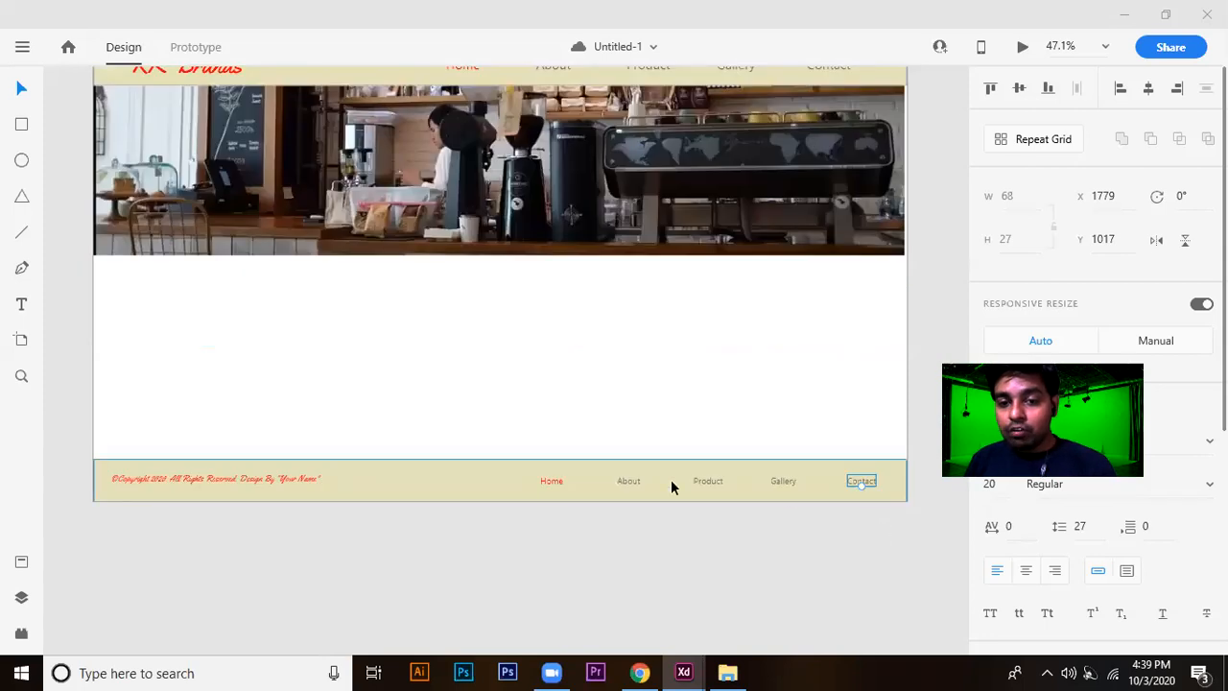
{"action": "scroll", "coordinate": [491, 218], "scroll_direction": "up", "scroll_amount": 2}
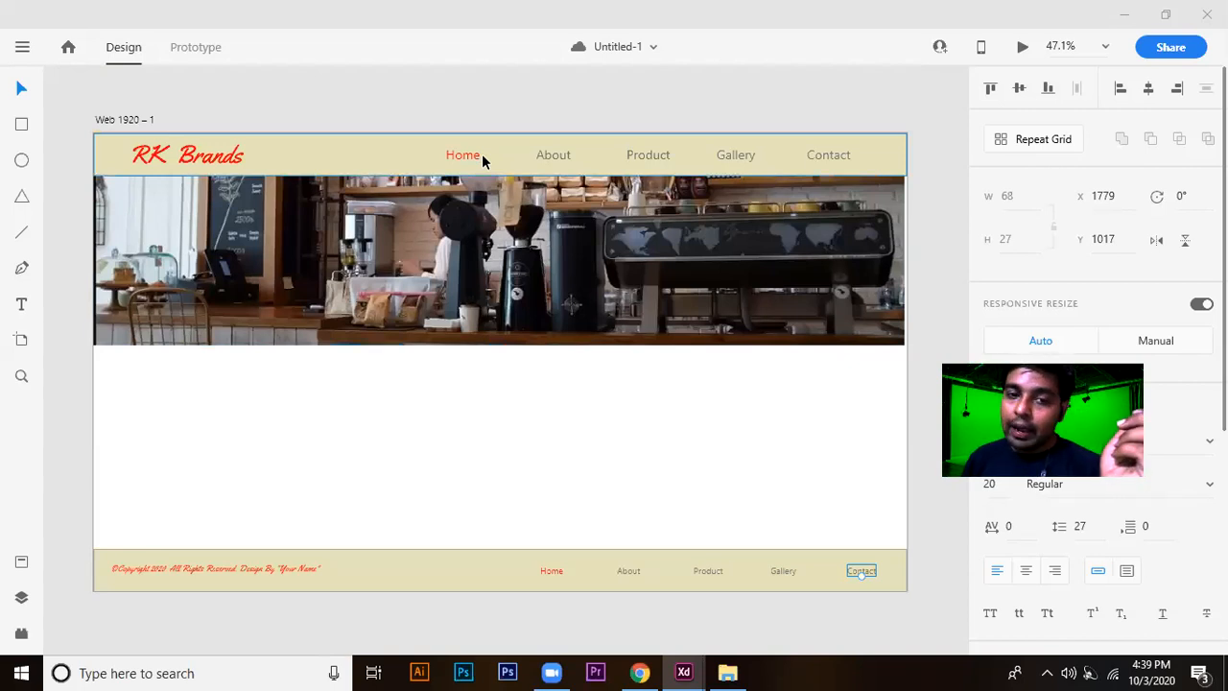
{"action": "scroll", "coordinate": [483, 161], "scroll_direction": "down", "scroll_amount": 1}
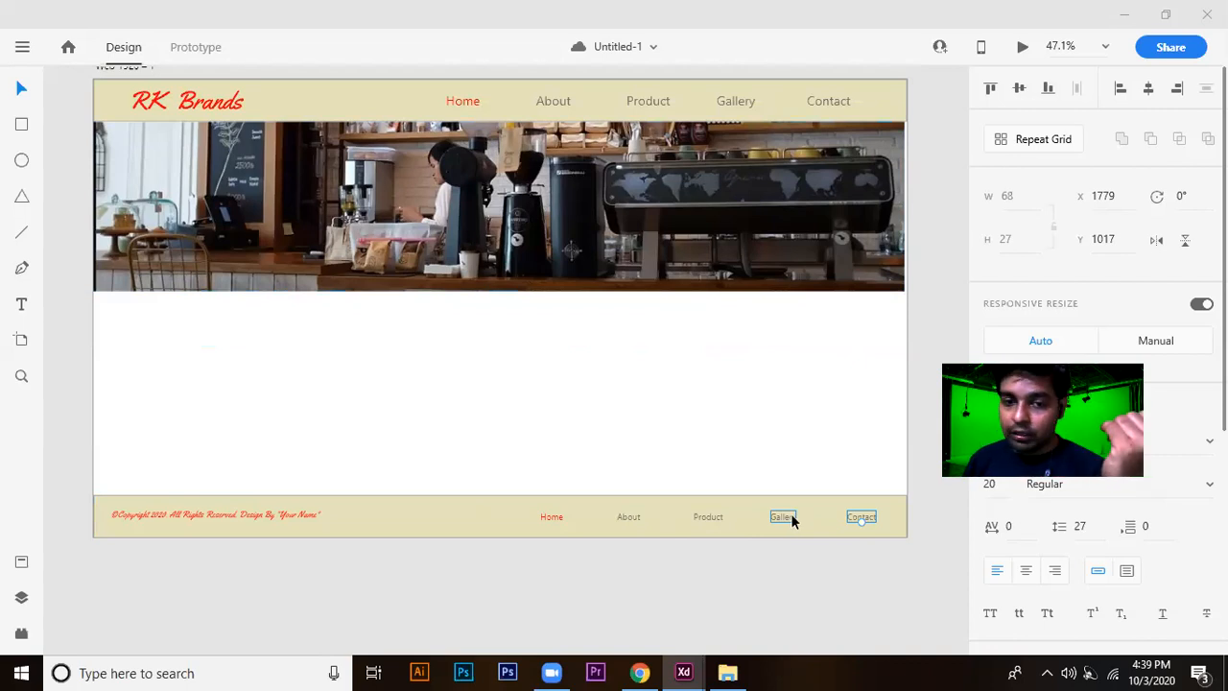
{"action": "scroll", "coordinate": [439, 365], "scroll_direction": "down", "scroll_amount": 1}
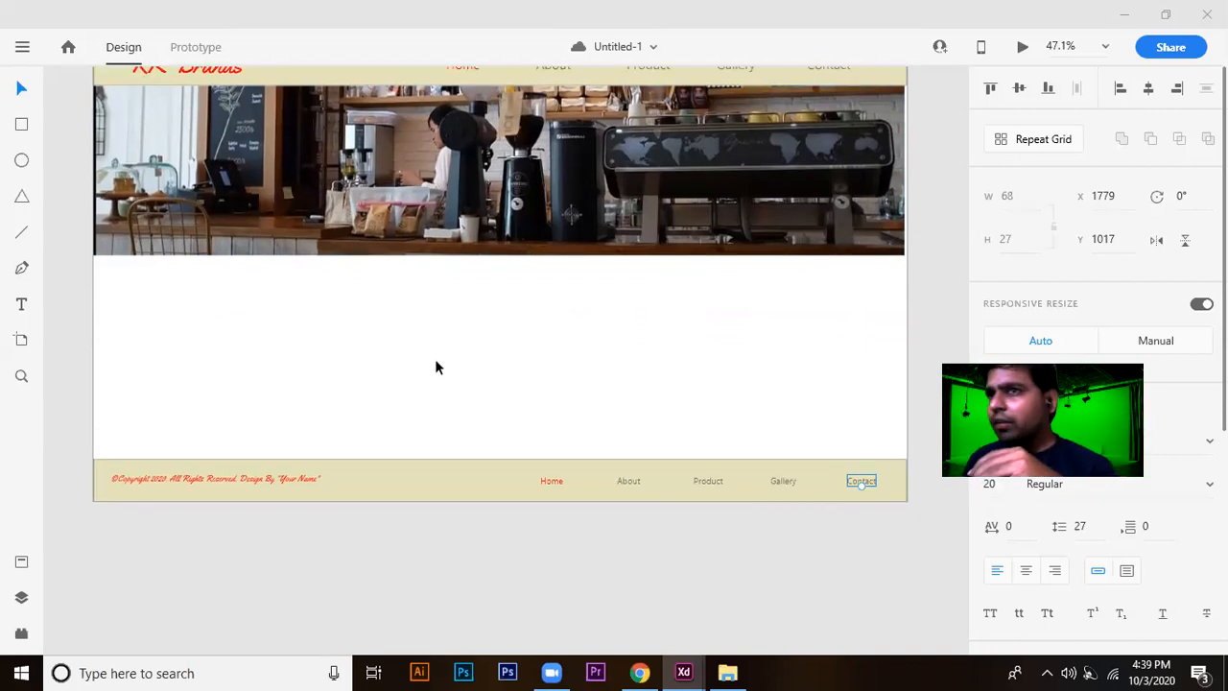
{"action": "scroll", "coordinate": [434, 367], "scroll_direction": "down", "scroll_amount": 1}
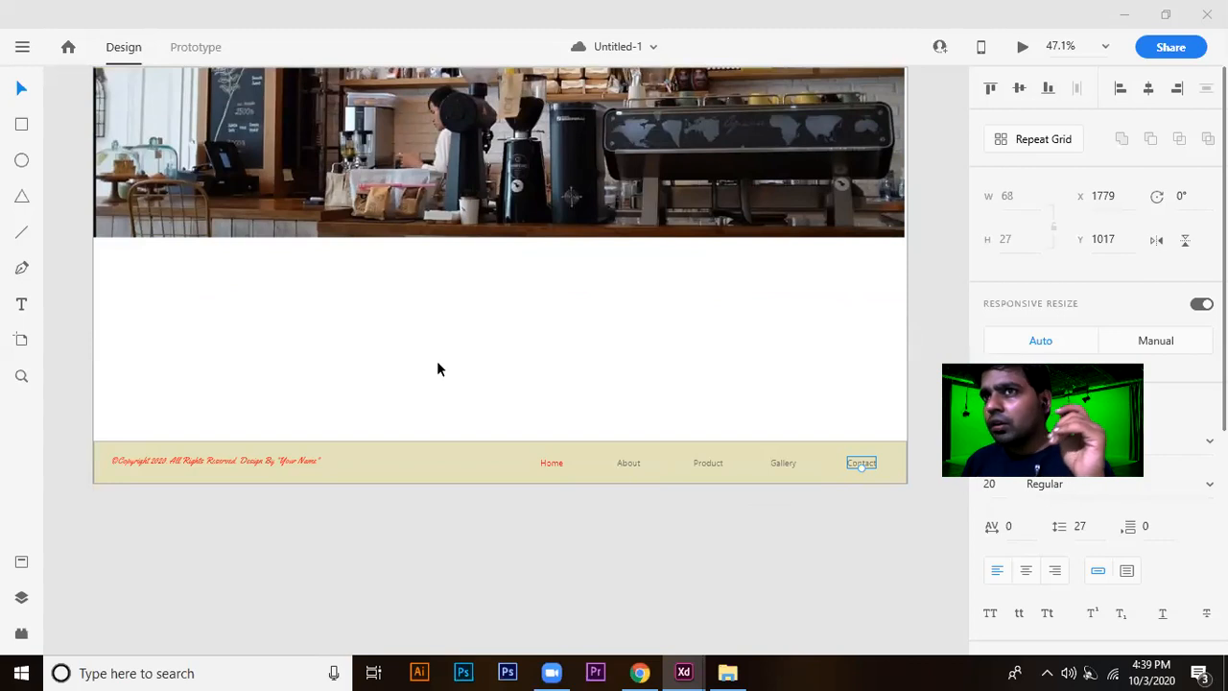
{"action": "scroll", "coordinate": [412, 319], "scroll_direction": "up", "scroll_amount": 1}
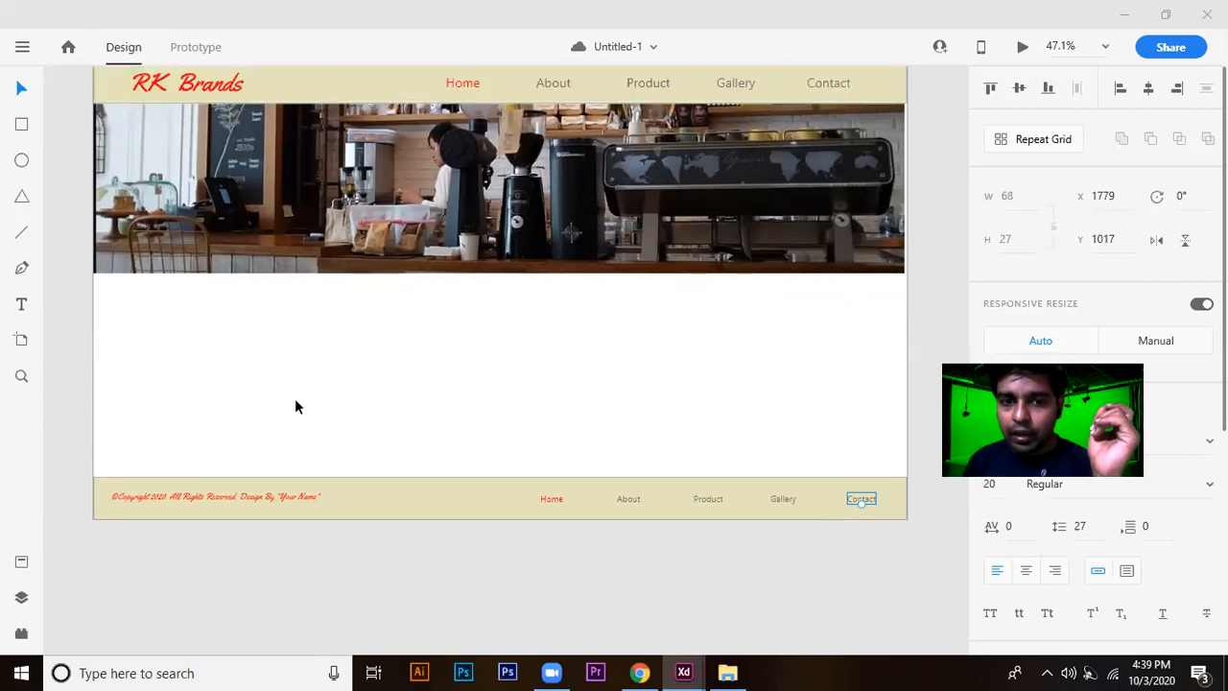
{"action": "scroll", "coordinate": [599, 377], "scroll_direction": "up", "scroll_amount": 1}
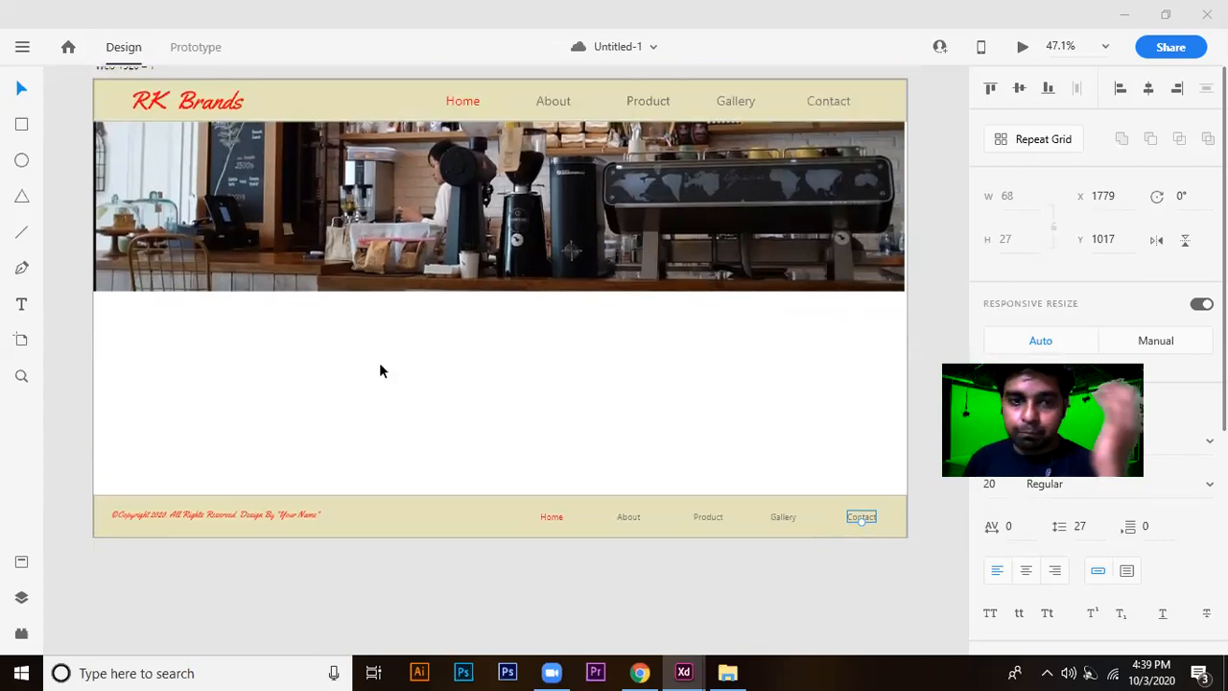
{"action": "scroll", "coordinate": [288, 356], "scroll_direction": "up", "scroll_amount": 2}
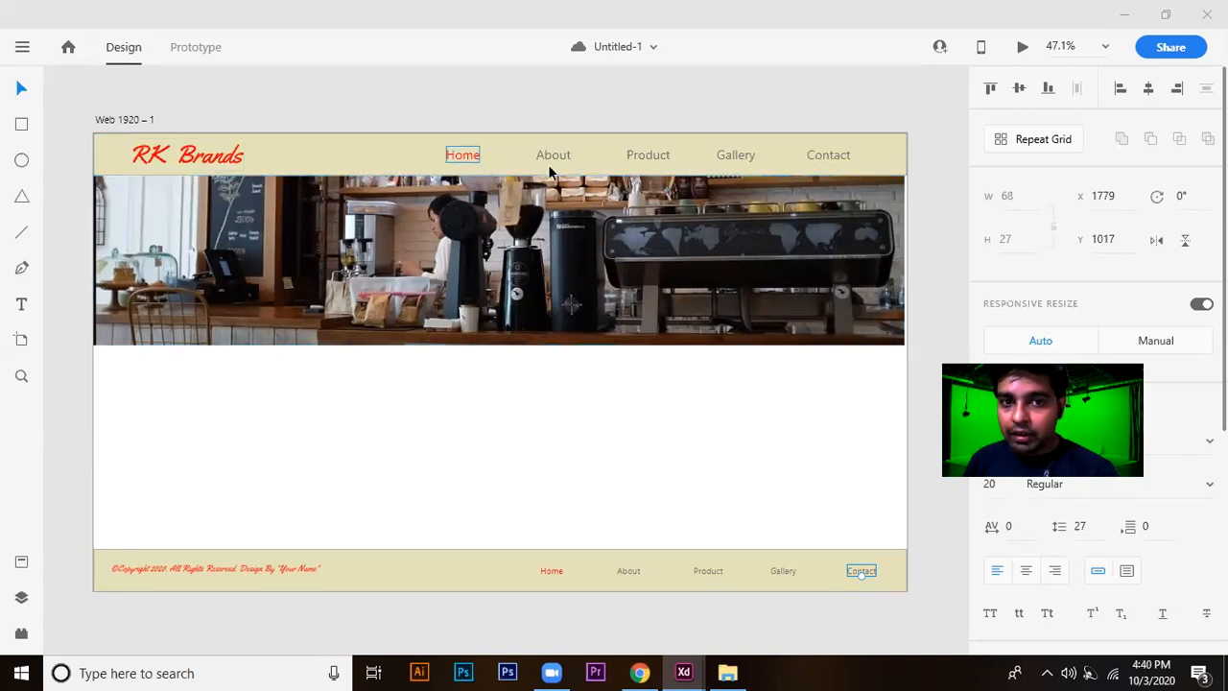
{"action": "scroll", "coordinate": [499, 397], "scroll_direction": "down", "scroll_amount": 2}
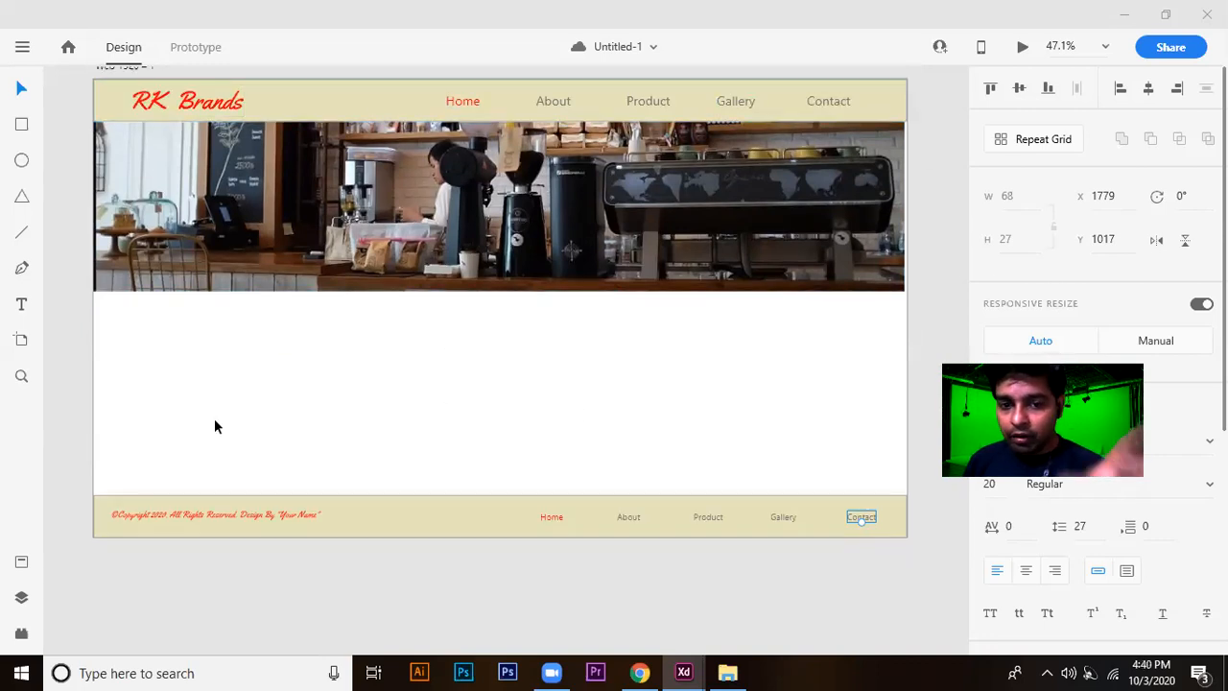
{"action": "scroll", "coordinate": [480, 374], "scroll_direction": "up", "scroll_amount": 1}
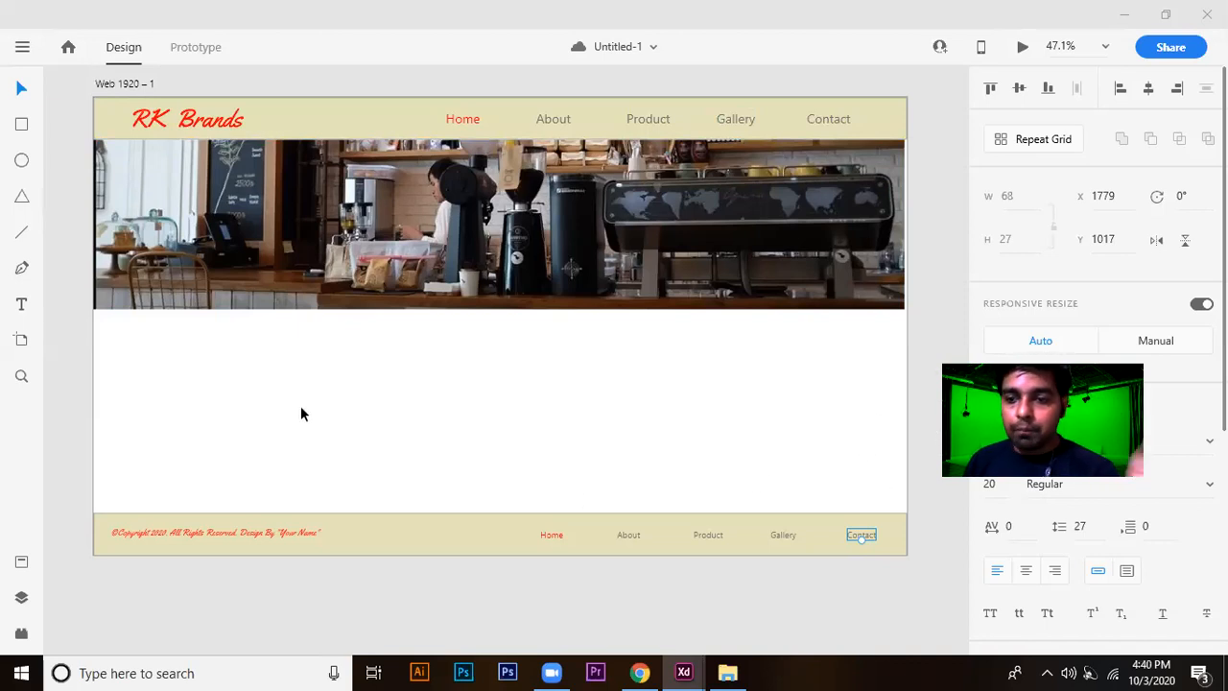
{"action": "scroll", "coordinate": [779, 403], "scroll_direction": "down", "scroll_amount": 1}
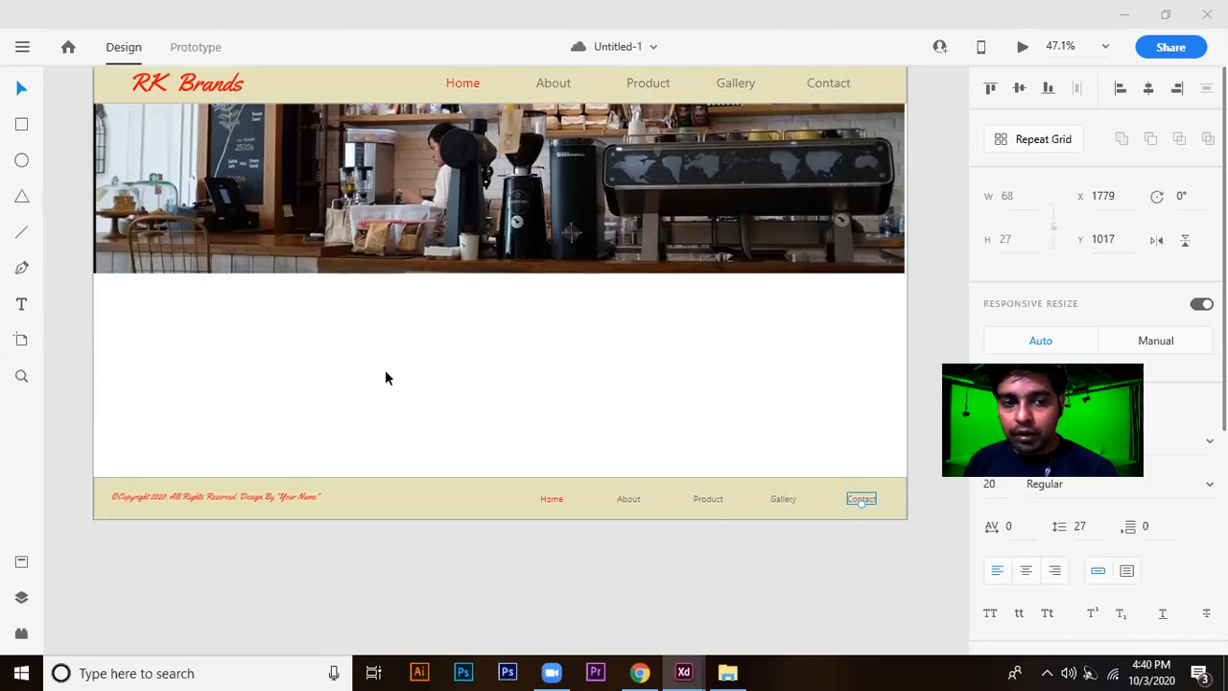
{"action": "scroll", "coordinate": [456, 382], "scroll_direction": "up", "scroll_amount": 1}
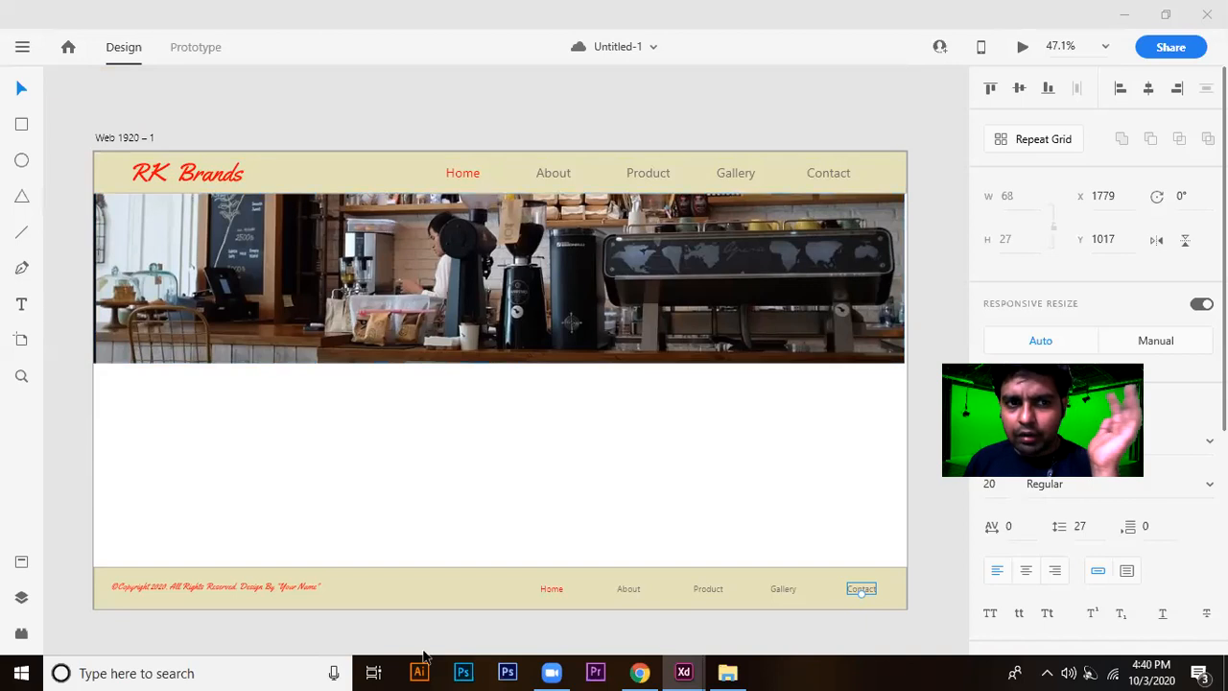
{"action": "scroll", "coordinate": [458, 453], "scroll_direction": "down", "scroll_amount": 2}
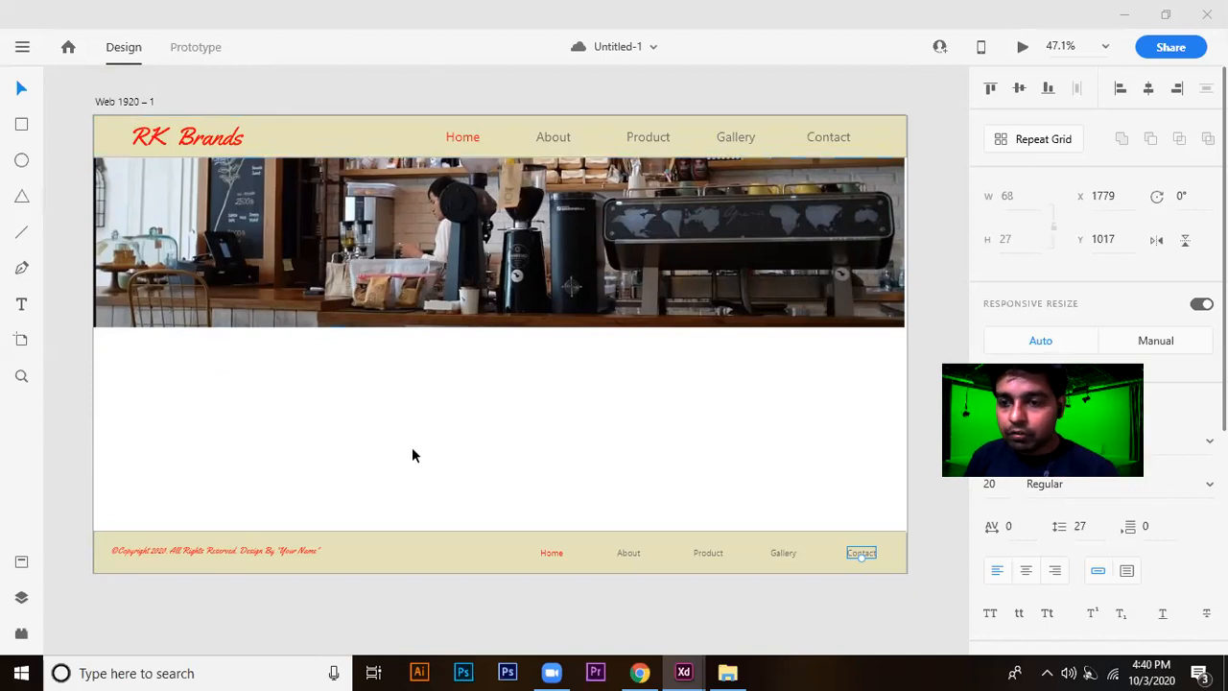
{"action": "scroll", "coordinate": [436, 441], "scroll_direction": "down", "scroll_amount": 1}
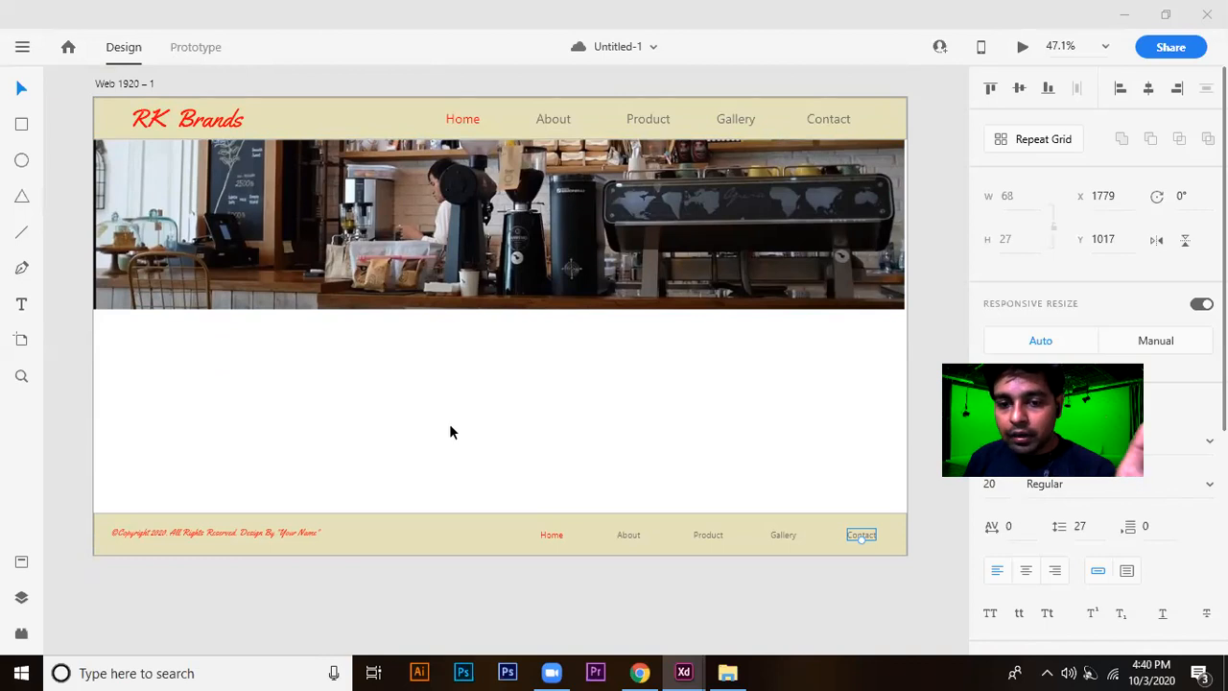
{"action": "scroll", "coordinate": [450, 432], "scroll_direction": "down", "scroll_amount": 1}
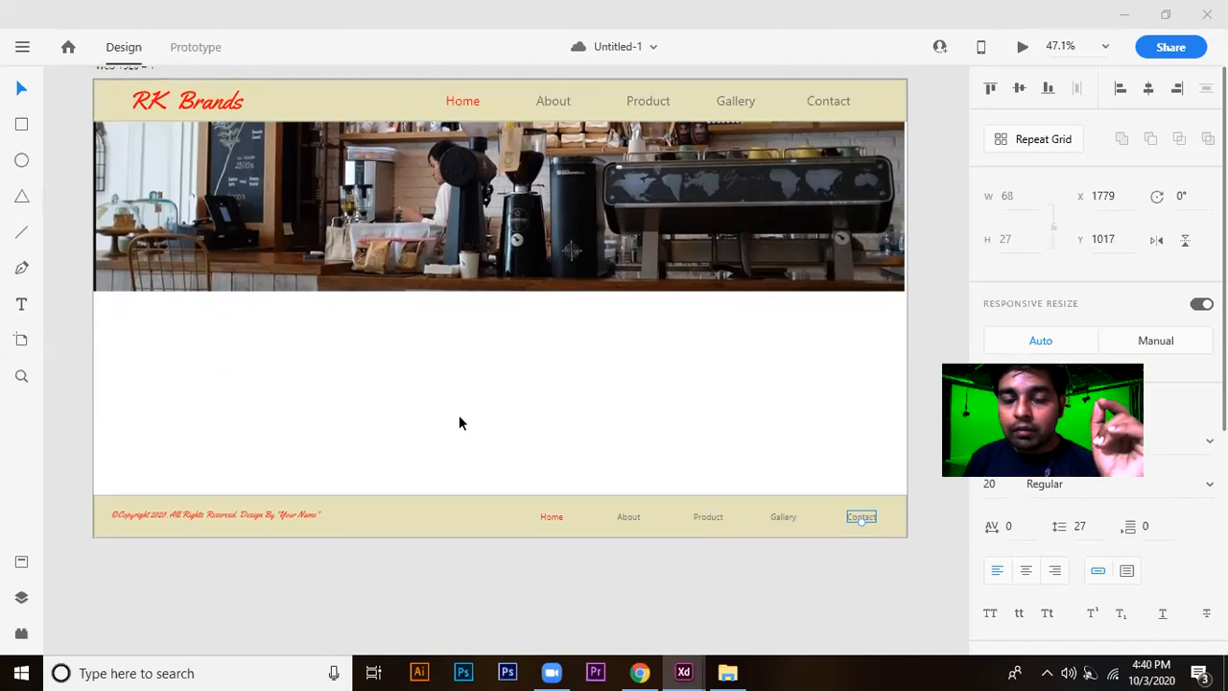
{"action": "scroll", "coordinate": [471, 415], "scroll_direction": "down", "scroll_amount": 1}
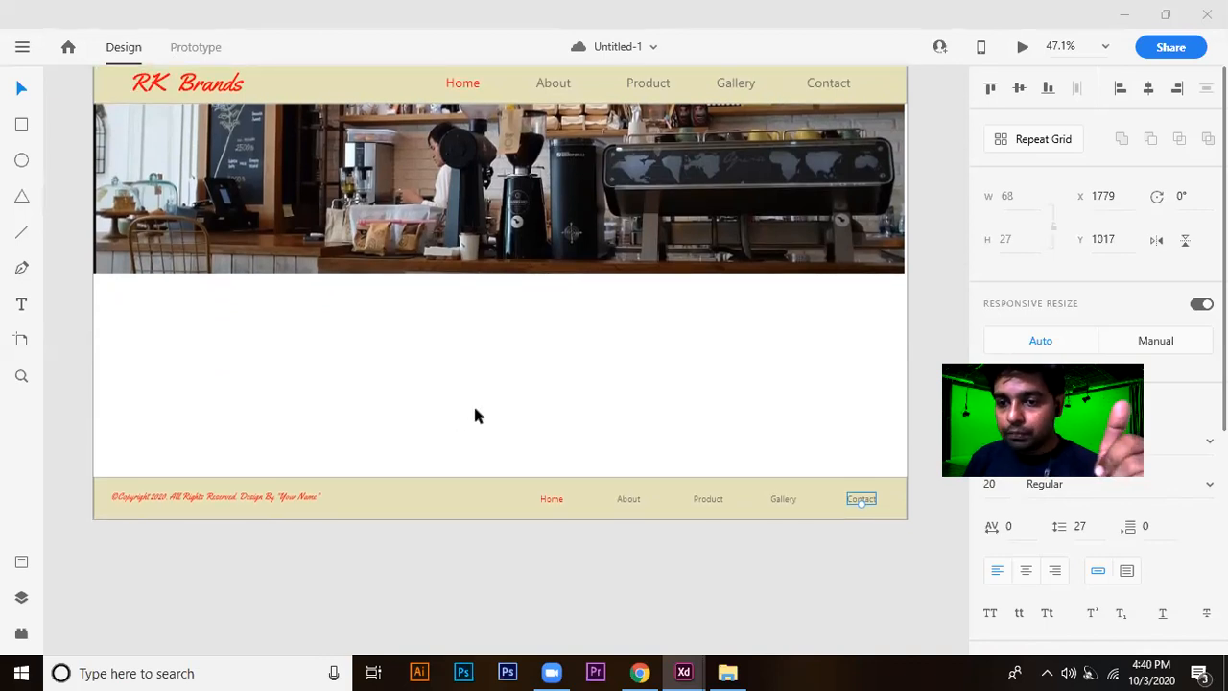
{"action": "scroll", "coordinate": [580, 394], "scroll_direction": "down", "scroll_amount": 2}
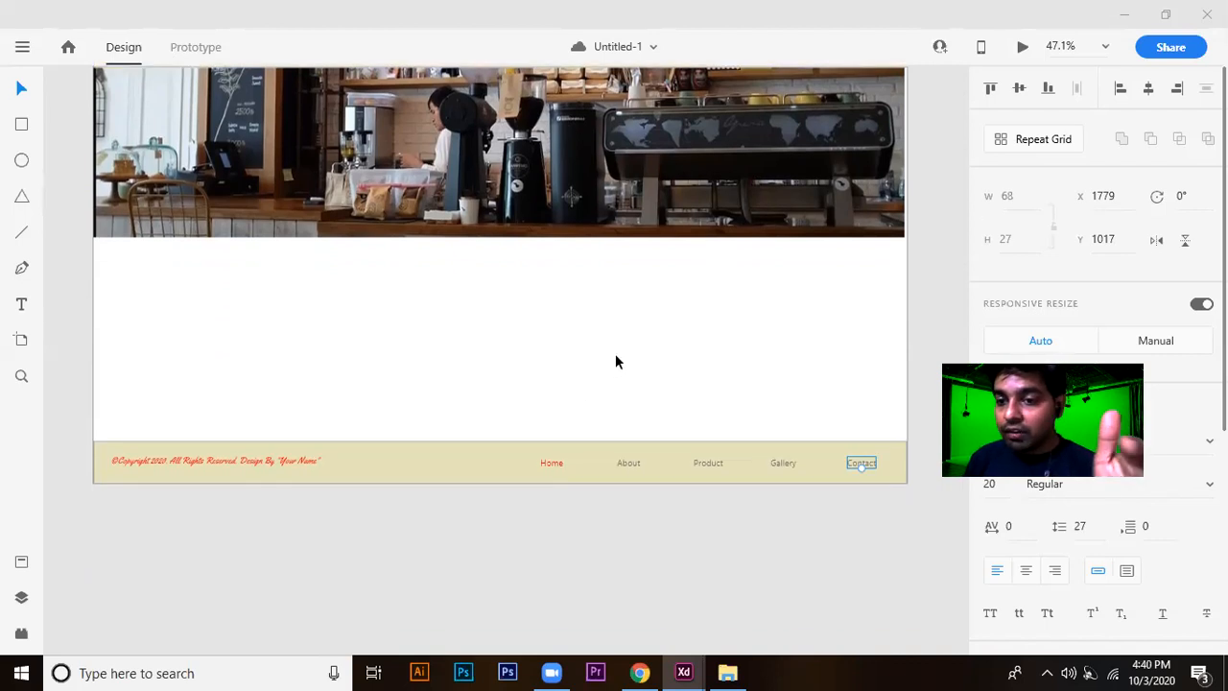
{"action": "scroll", "coordinate": [614, 361], "scroll_direction": "up", "scroll_amount": 6}
{"action": "scroll", "coordinate": [615, 361], "scroll_direction": "up", "scroll_amount": 1}
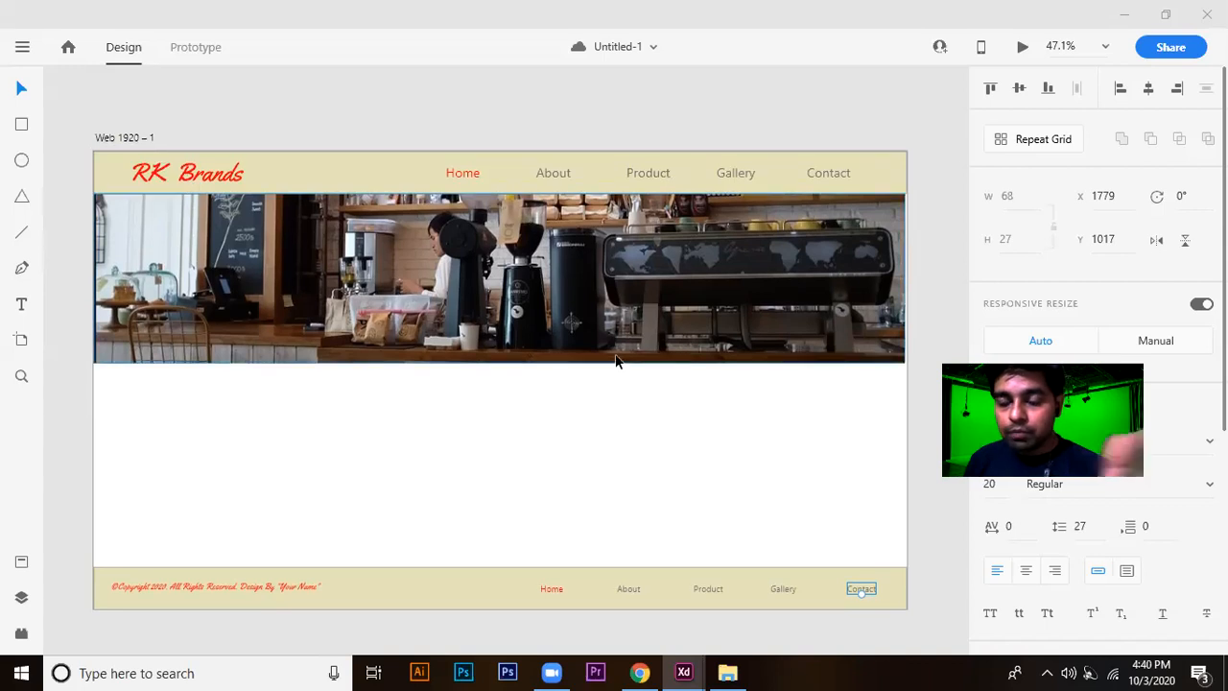
{"action": "scroll", "coordinate": [616, 361], "scroll_direction": "down", "scroll_amount": 1}
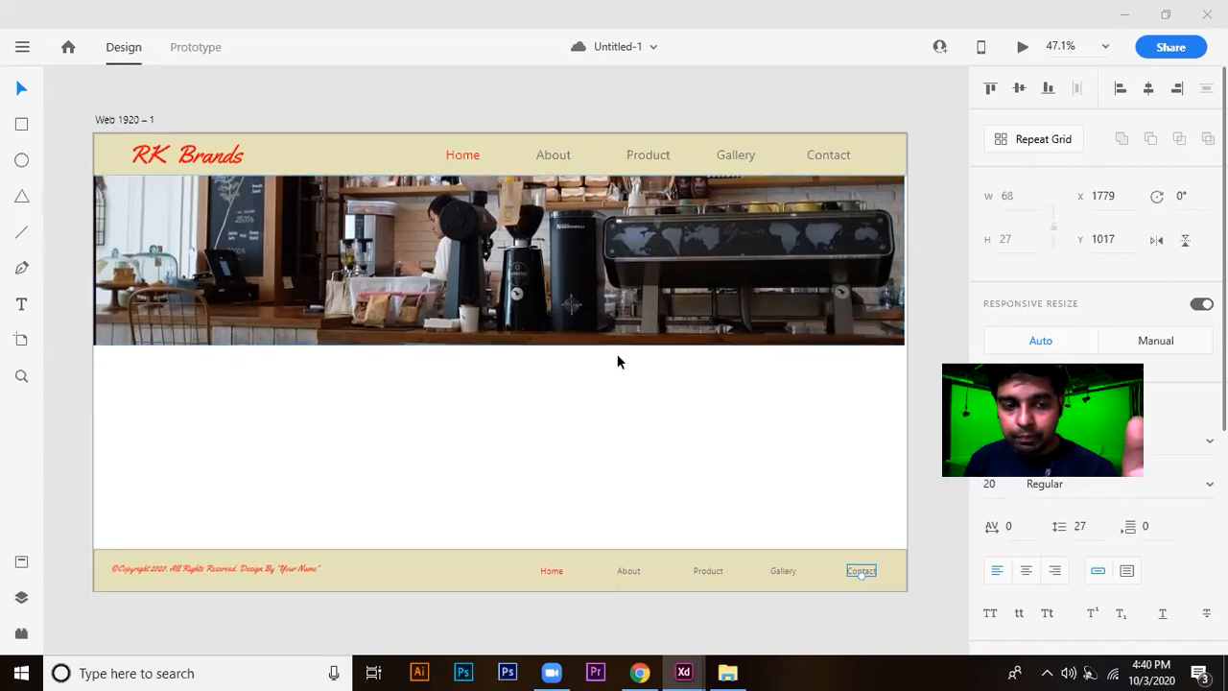
{"action": "scroll", "coordinate": [616, 360], "scroll_direction": "down", "scroll_amount": 3}
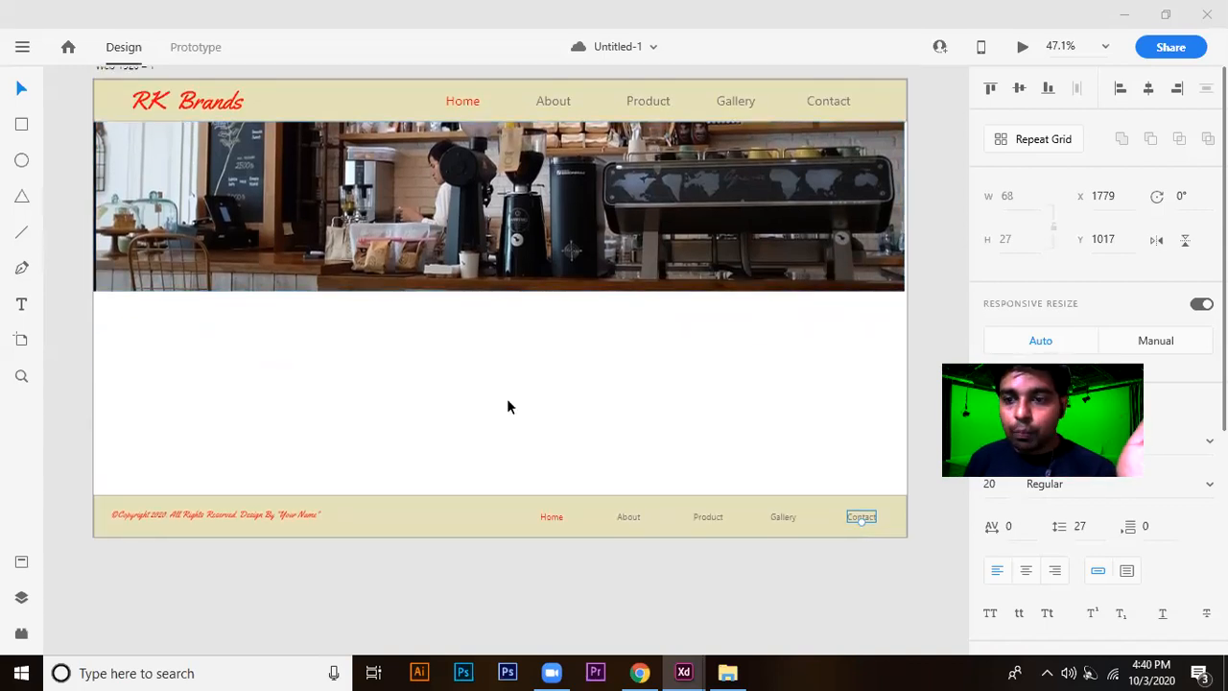
{"action": "scroll", "coordinate": [507, 407], "scroll_direction": "up", "scroll_amount": 3}
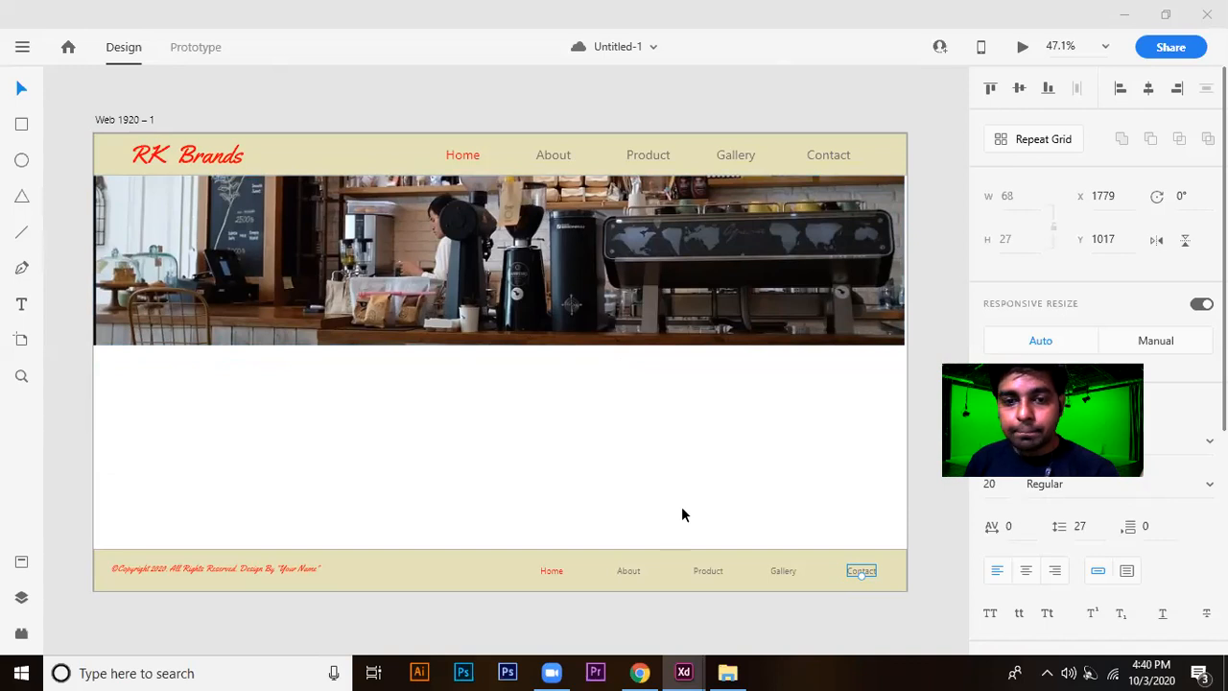
{"action": "scroll", "coordinate": [467, 447], "scroll_direction": "down", "scroll_amount": 1}
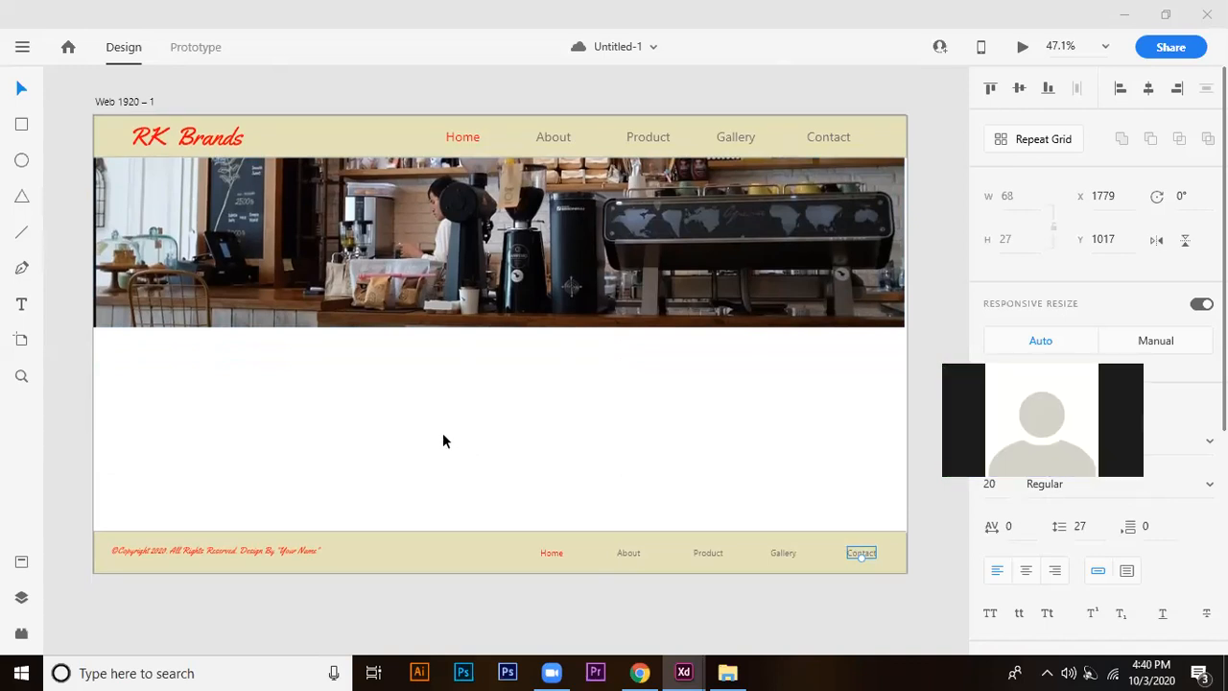